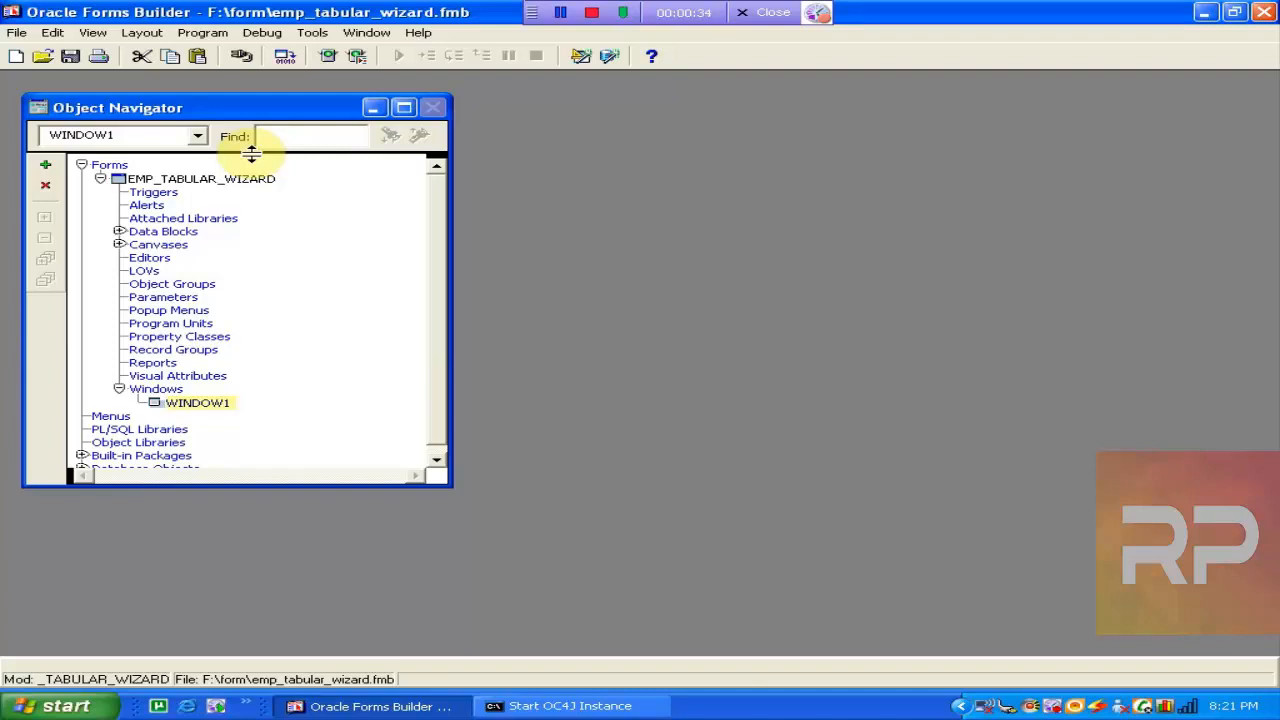
left_click(505, 707)
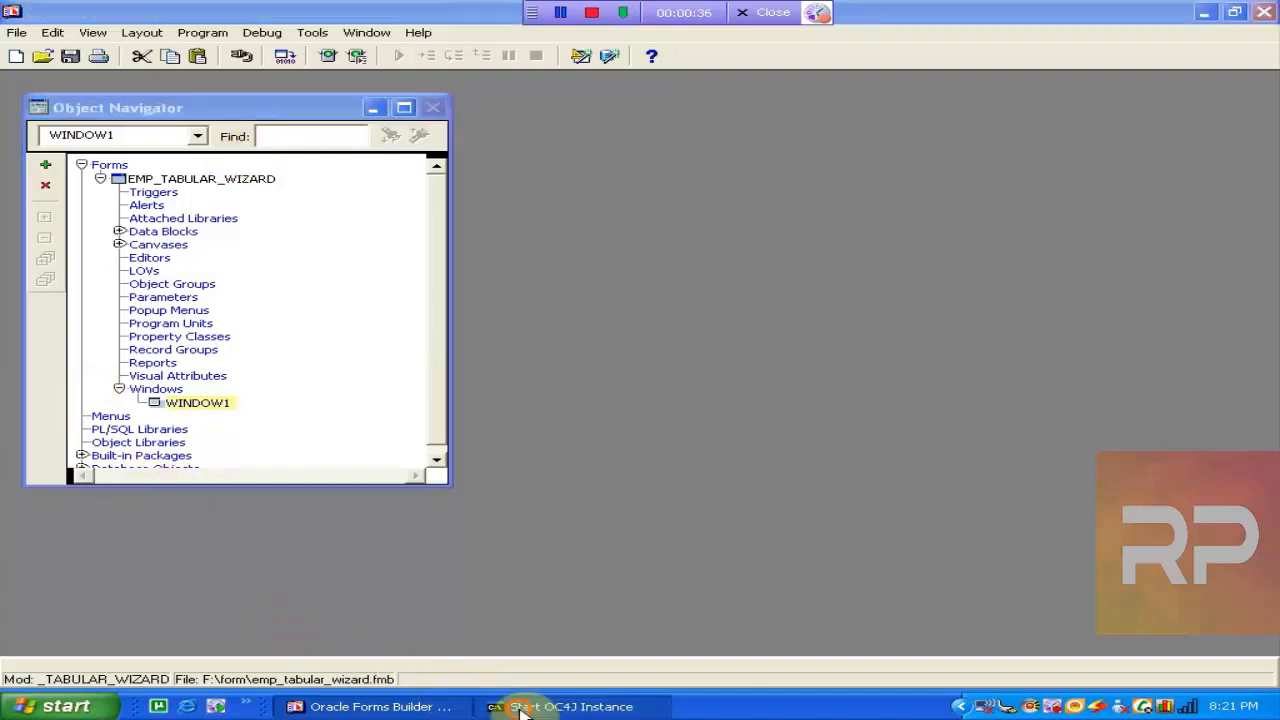
left_click(400, 706)
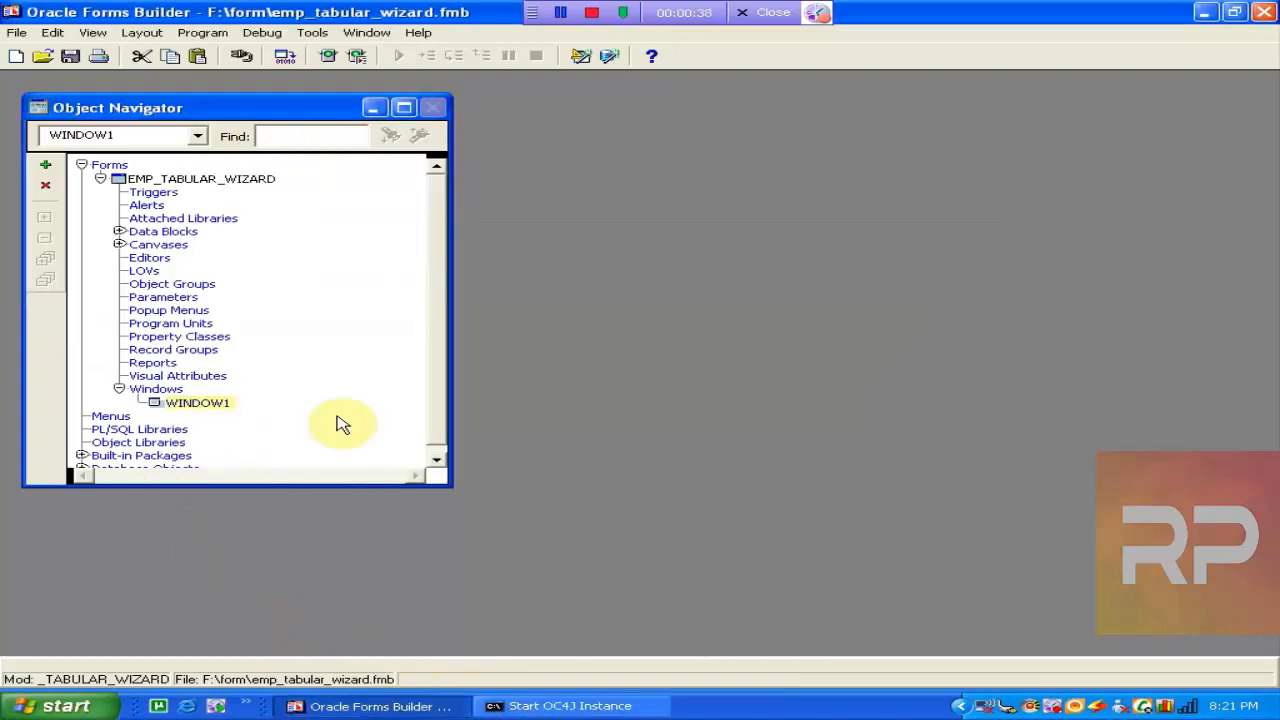
left_click(166, 180)
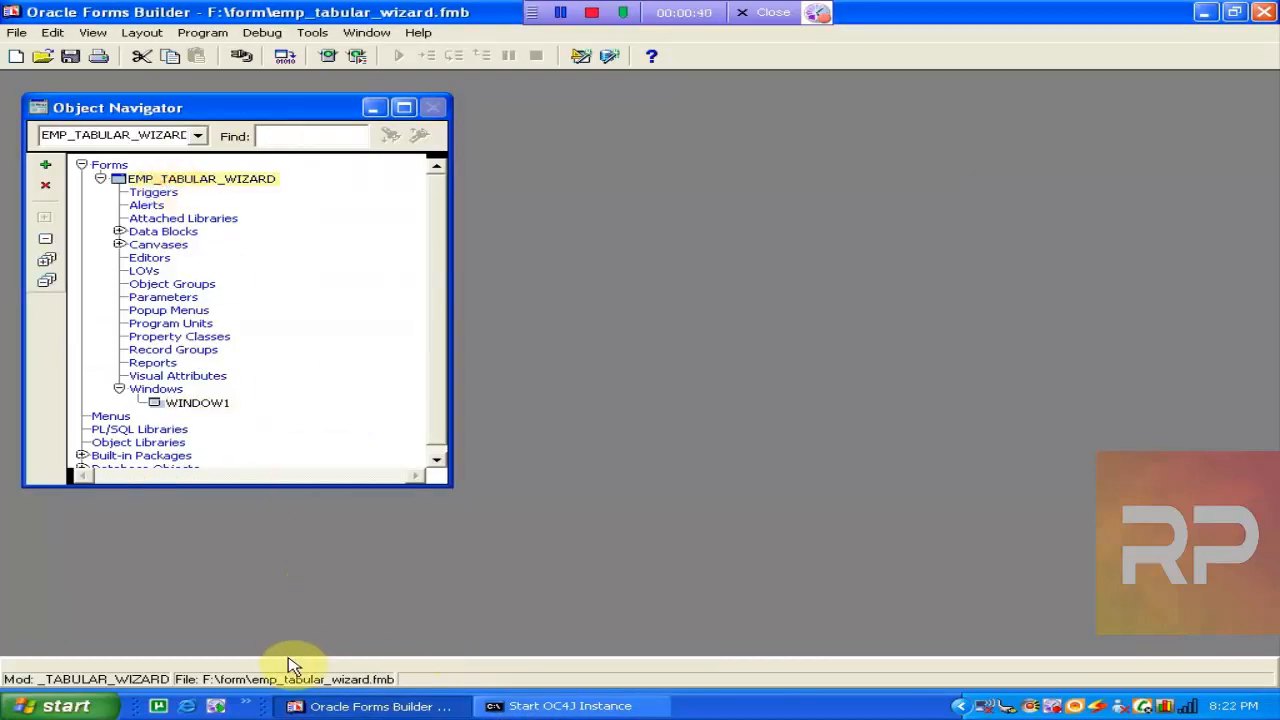
From My Computer, run f:\form\emp_tabular_wizard.fmx through the f90servlet URL on kml-it-328:8889 with the database user ID and password, and maximize its window
key("super+d")
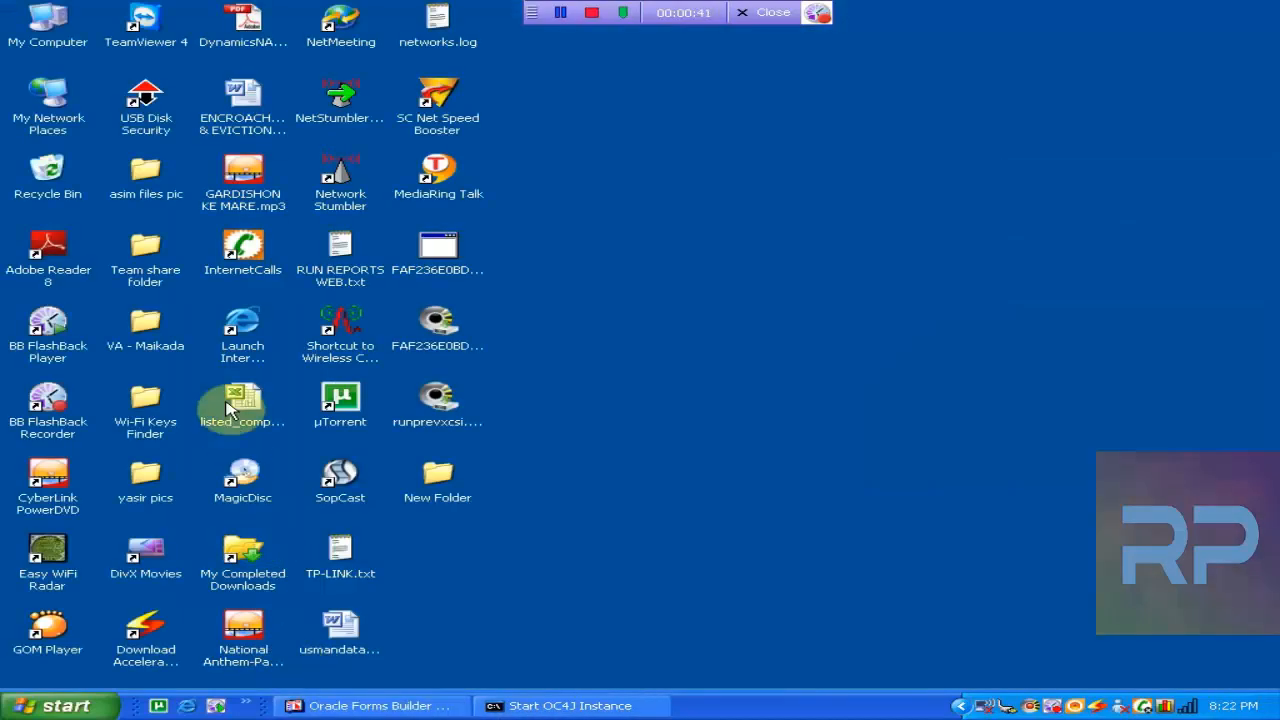
double_click(43, 18)
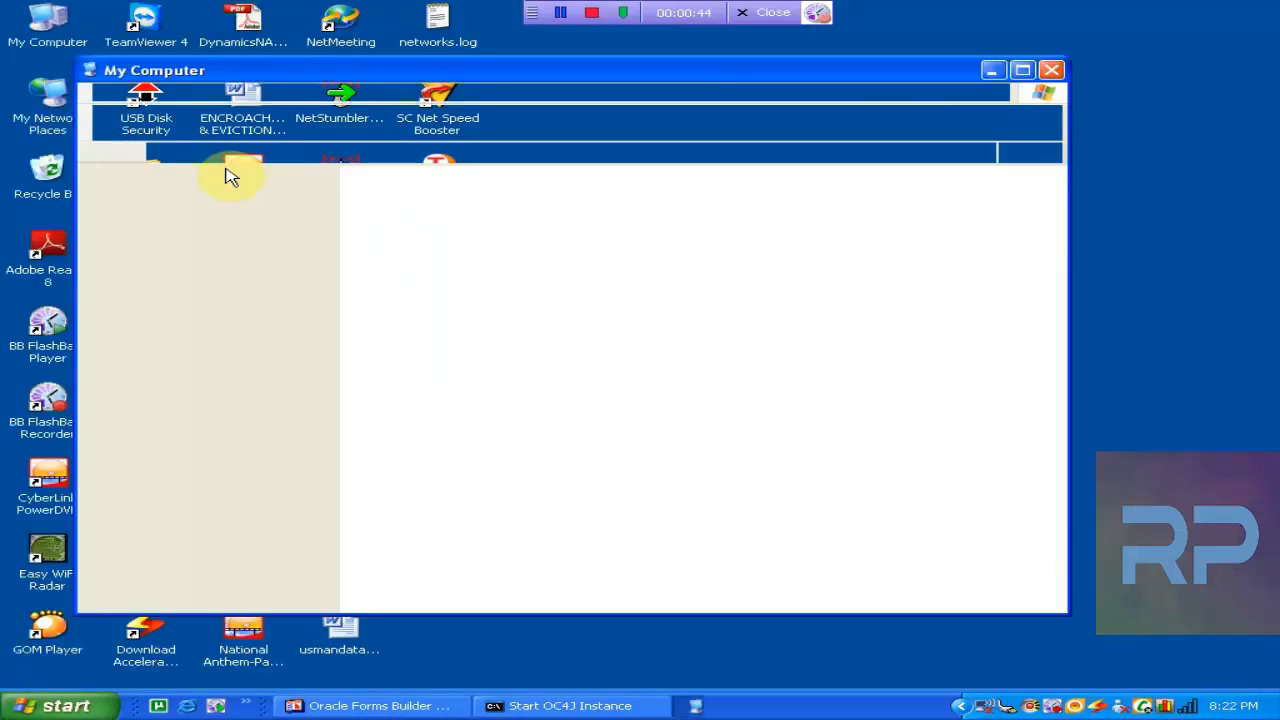
left_click(583, 452)
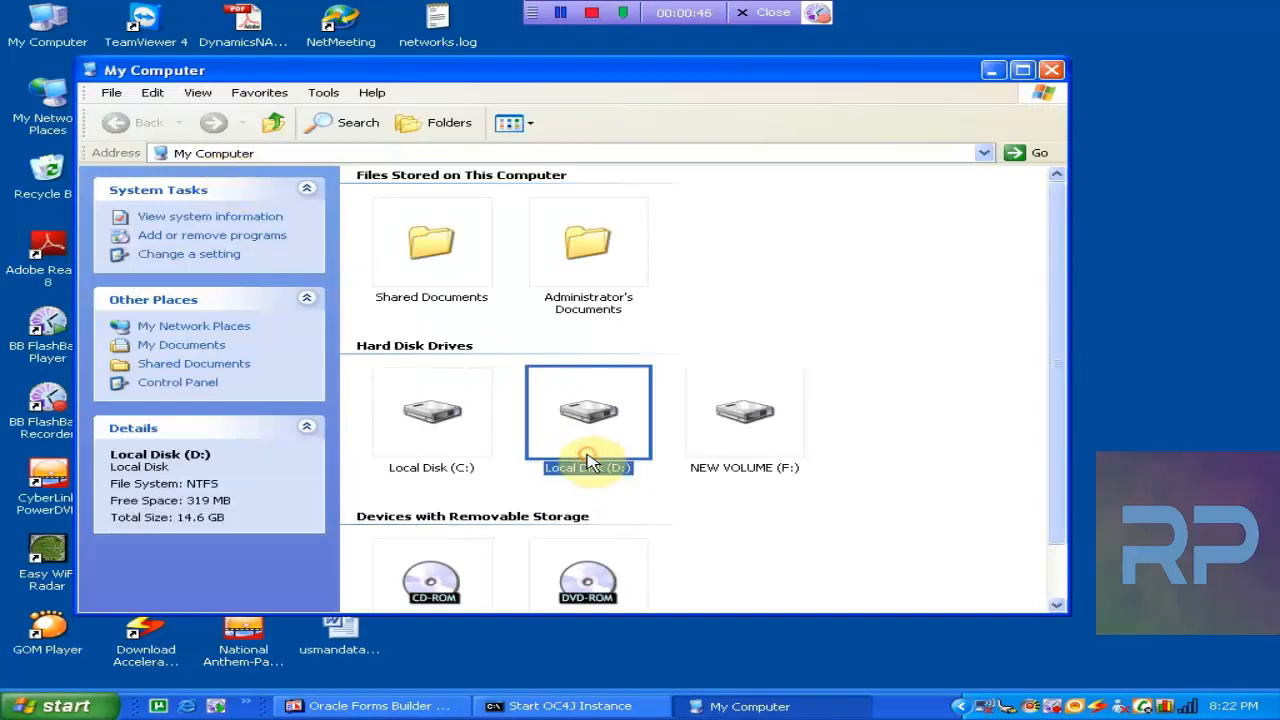
left_click(309, 152)
type("http://kml-it-328:8889/forms90/f90servlet?form=f:\\form\\emp_tabular_wizard.fmx&userid=scott/tiger@db10g")
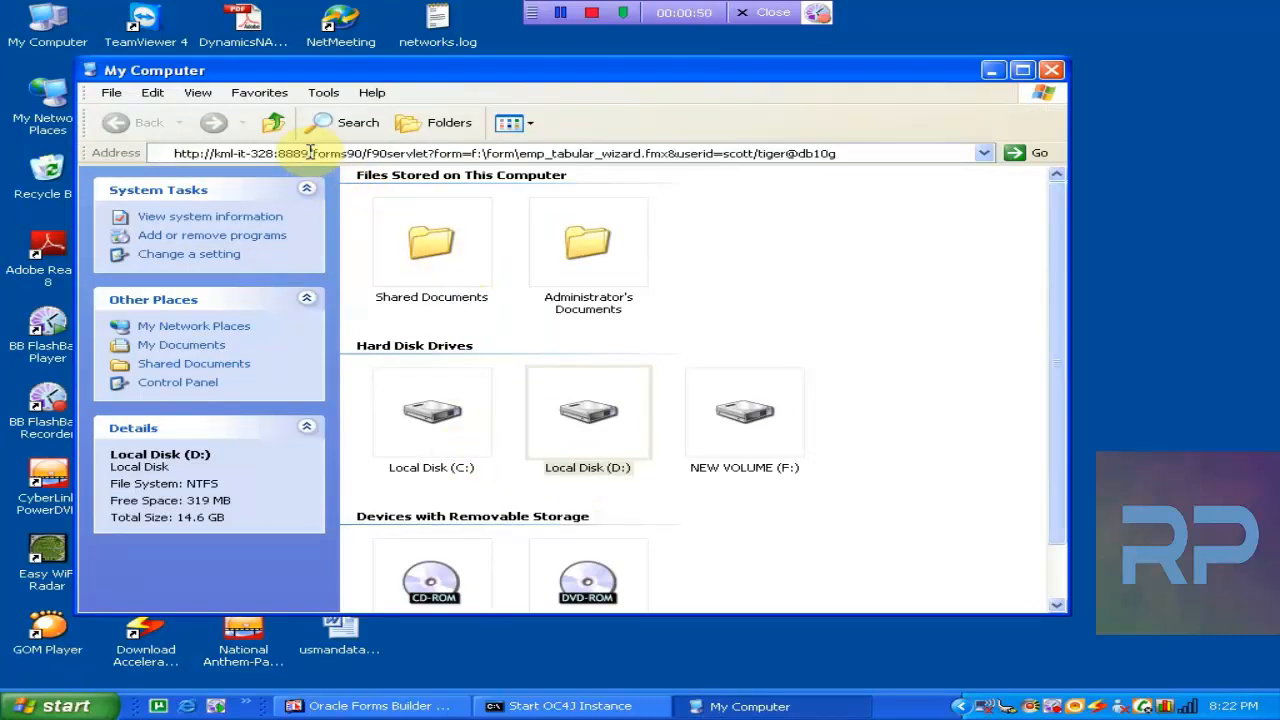
key("Return")
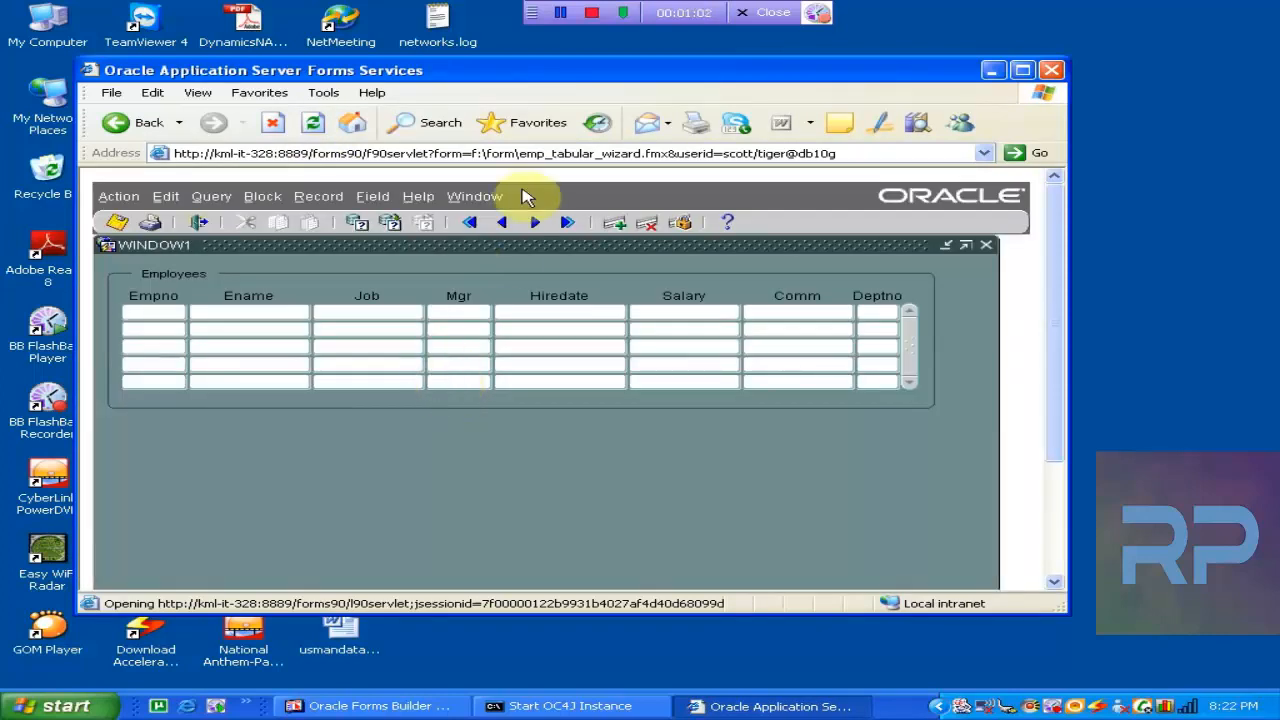
double_click(595, 72)
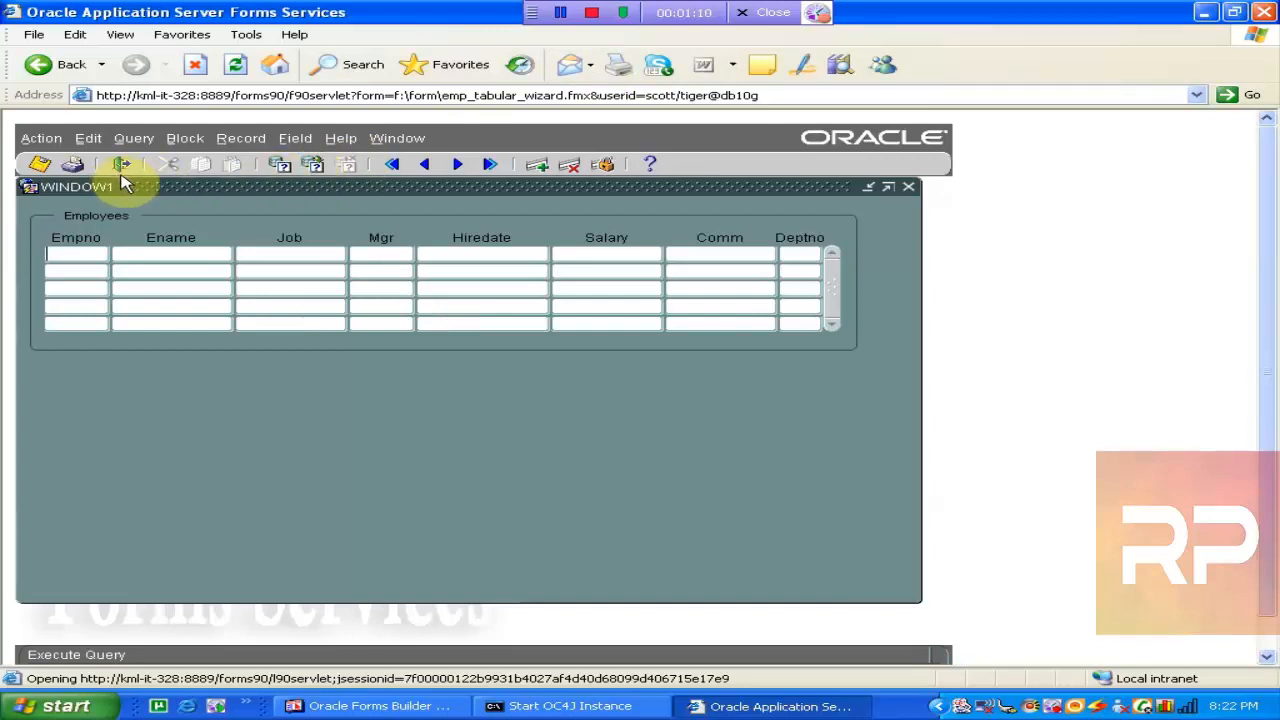
Query all employee records and advance record by record to the blank row after the last employee
left_click(313, 165)
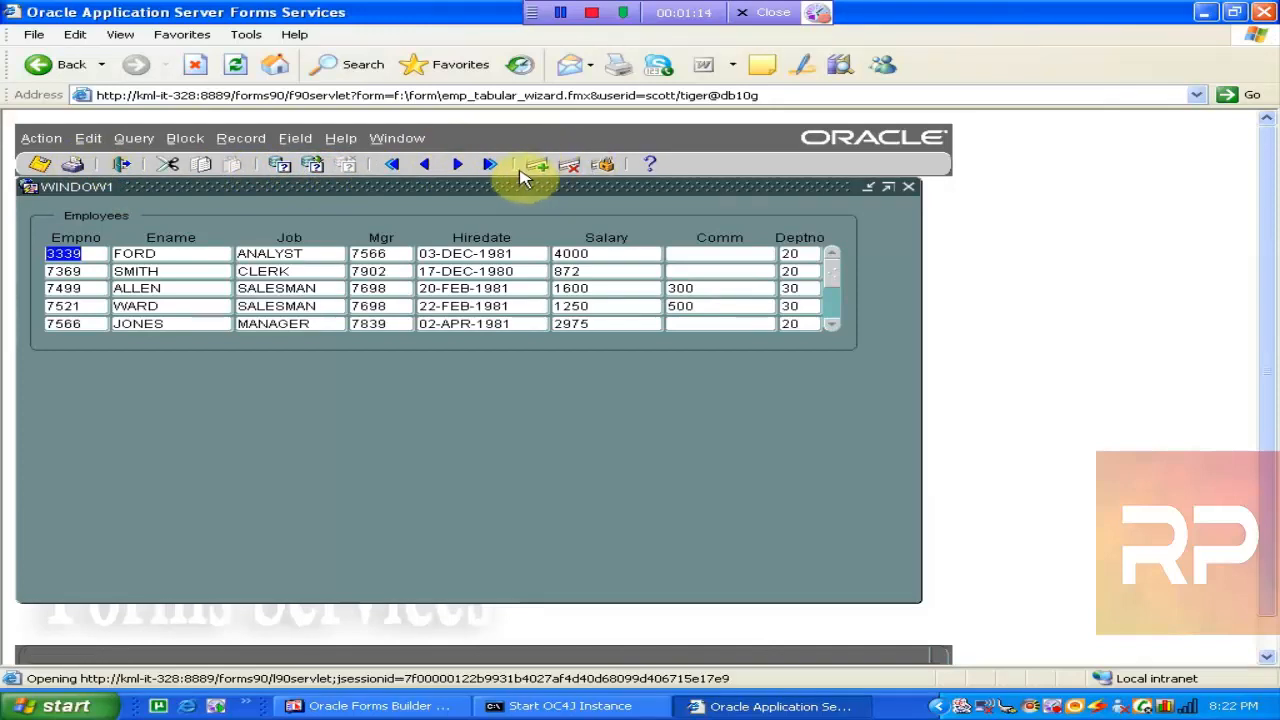
left_click(459, 165)
left_click(462, 166)
left_click(462, 166)
left_click(462, 166)
left_click(462, 166)
left_click(462, 166)
left_click(462, 166)
left_click(462, 166)
left_click(462, 166)
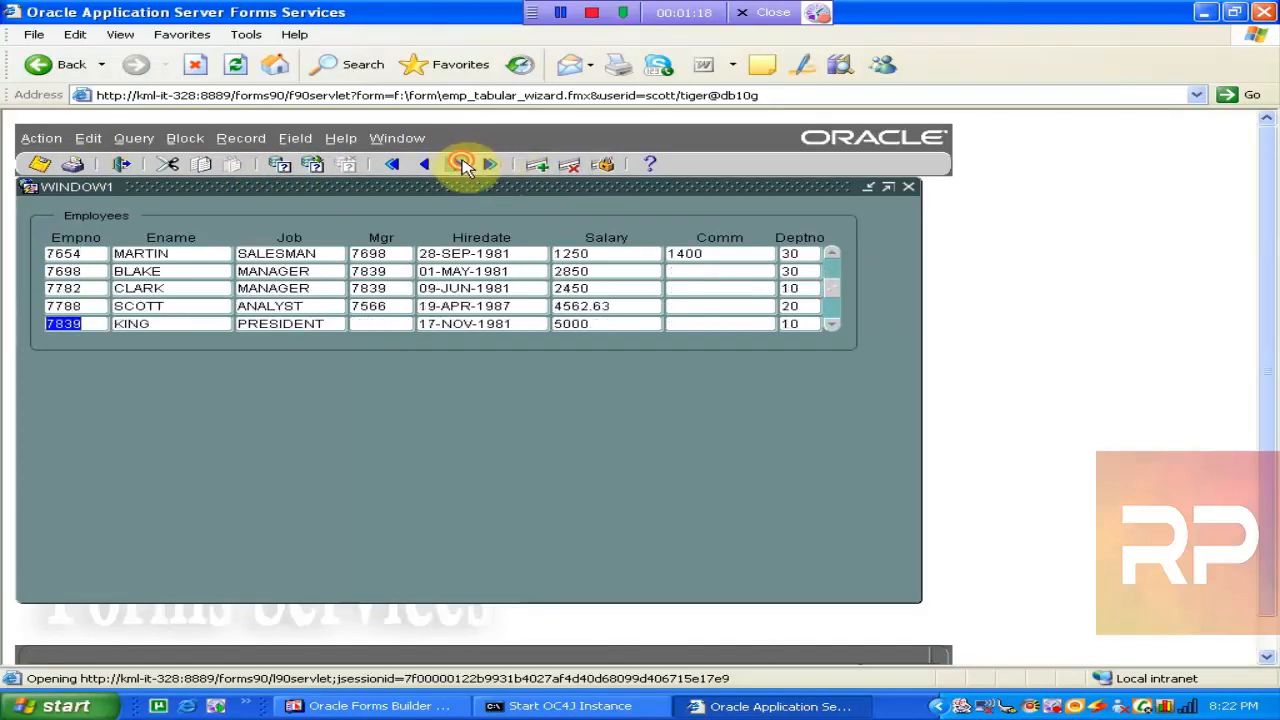
left_click(462, 166)
left_click(462, 166)
left_click(462, 166)
left_click(462, 166)
left_click(462, 166)
left_click(462, 166)
left_click(462, 166)
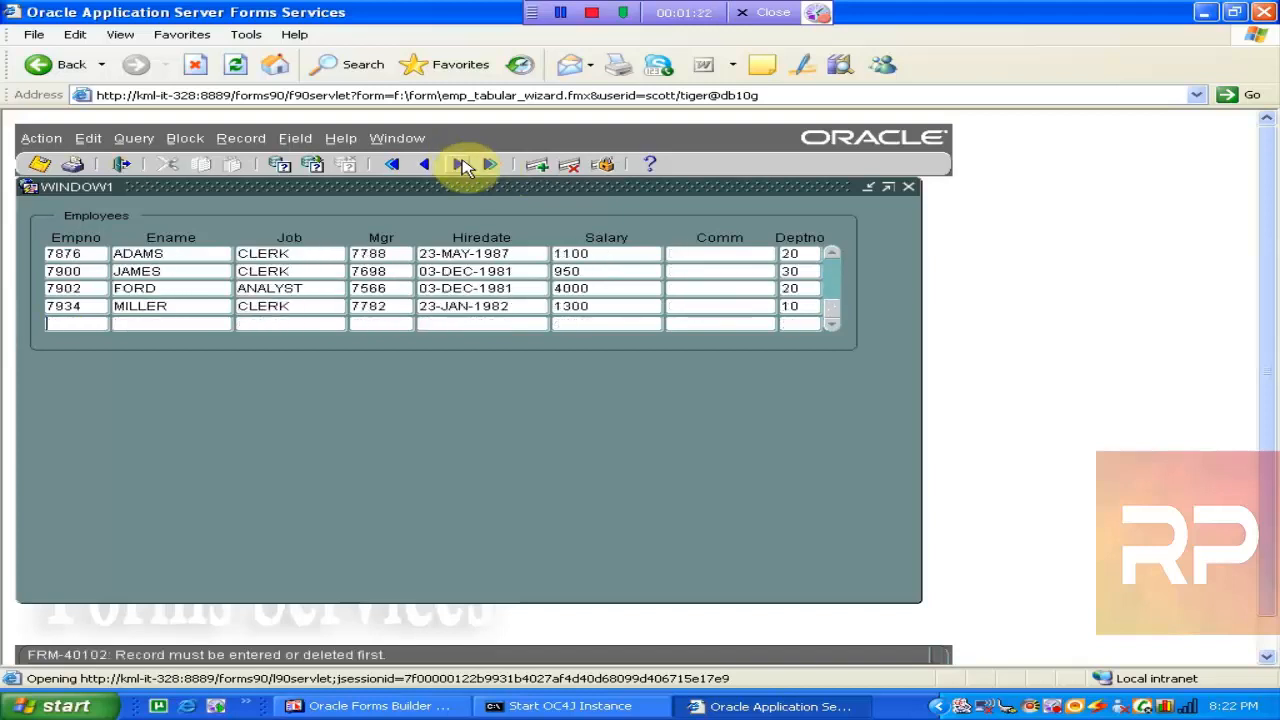
Enter the last employee's number again as the Empno of the blank record, try to save it, and dismiss the security alert
type("7934")
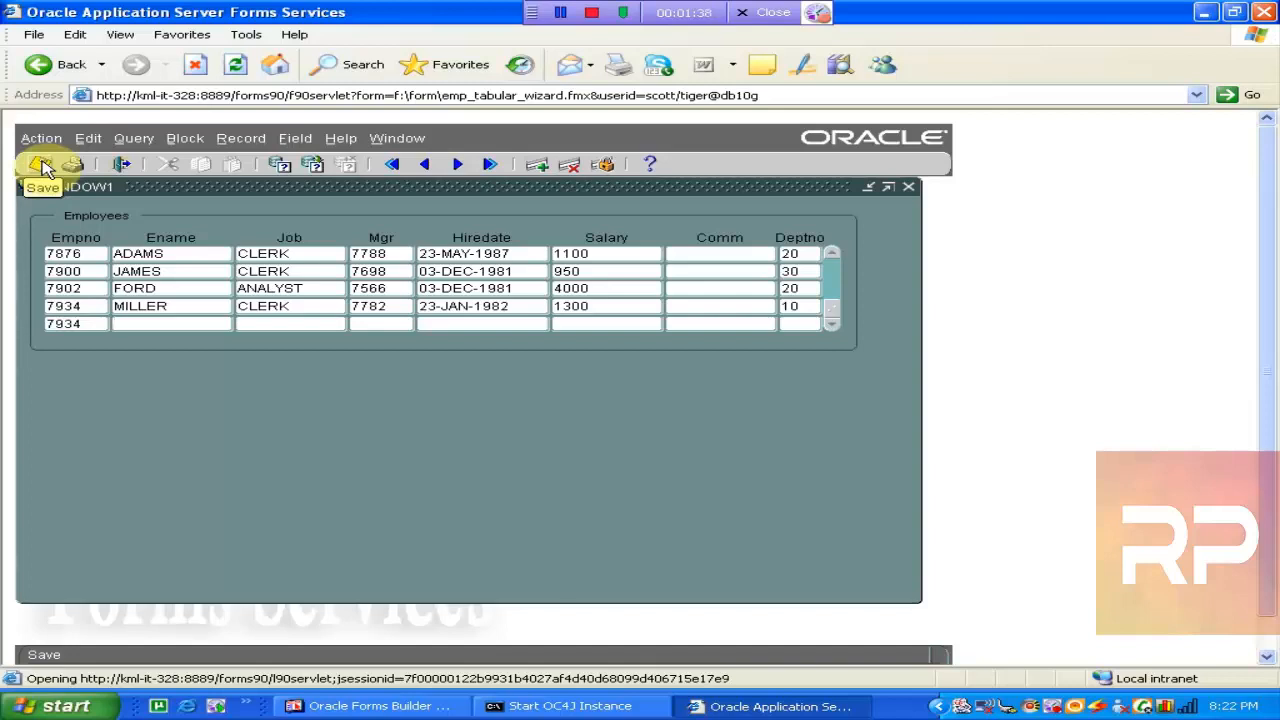
double_click(92, 323)
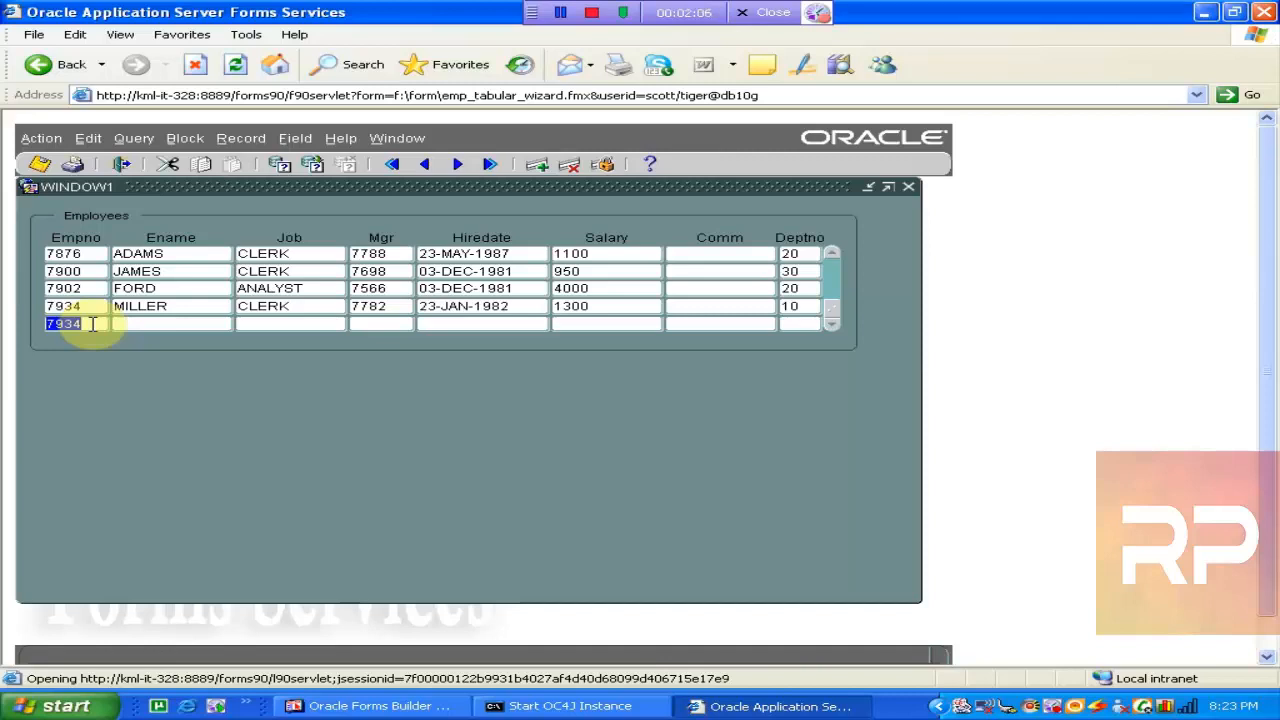
left_click(40, 168)
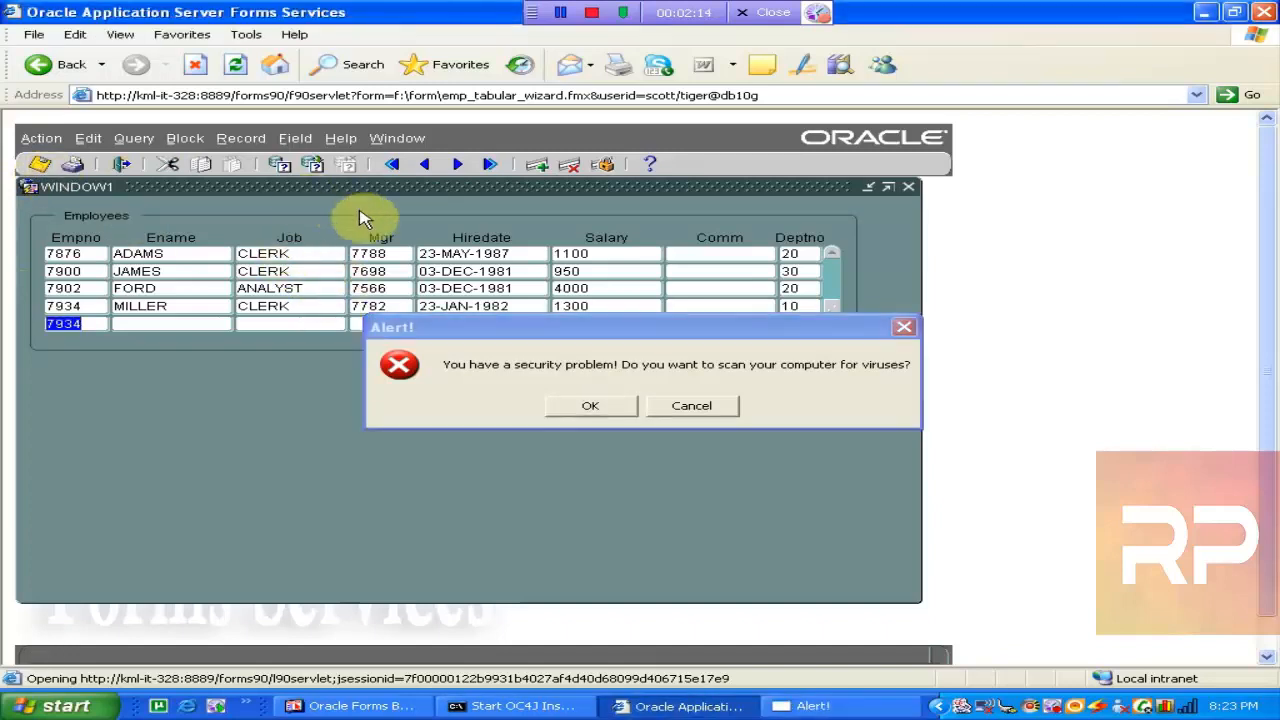
left_click(695, 406)
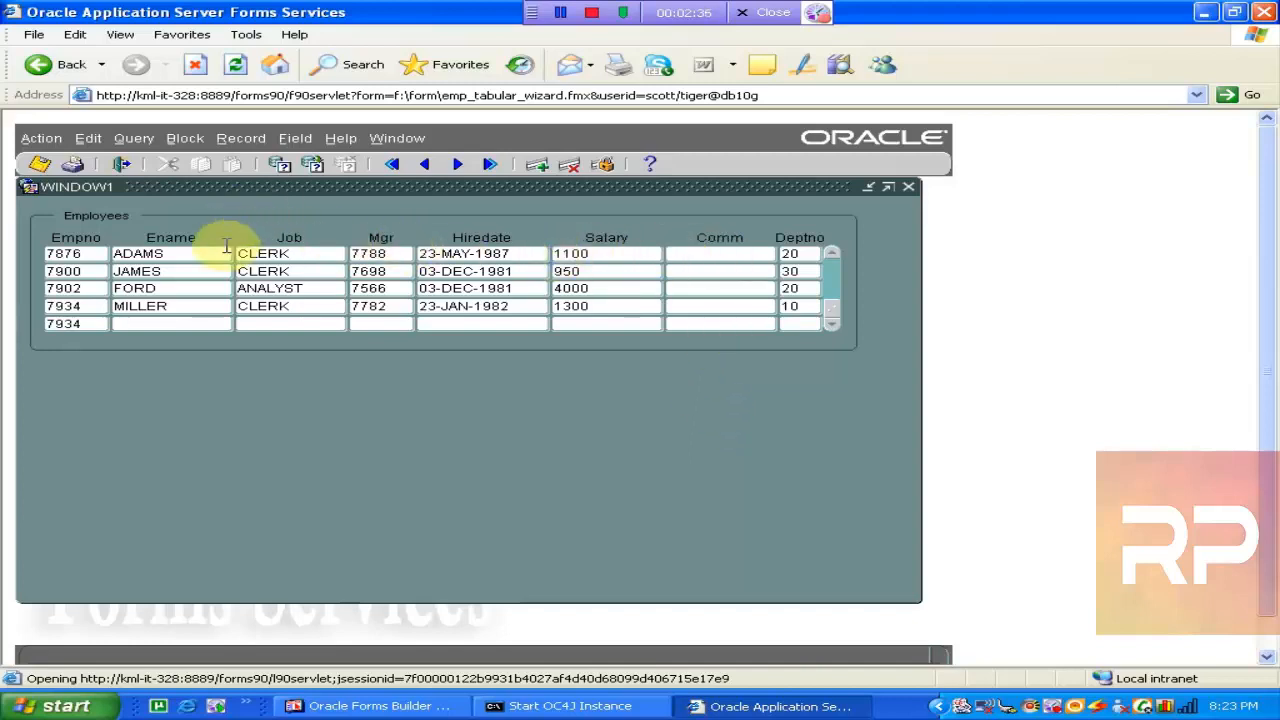
left_click(440, 707)
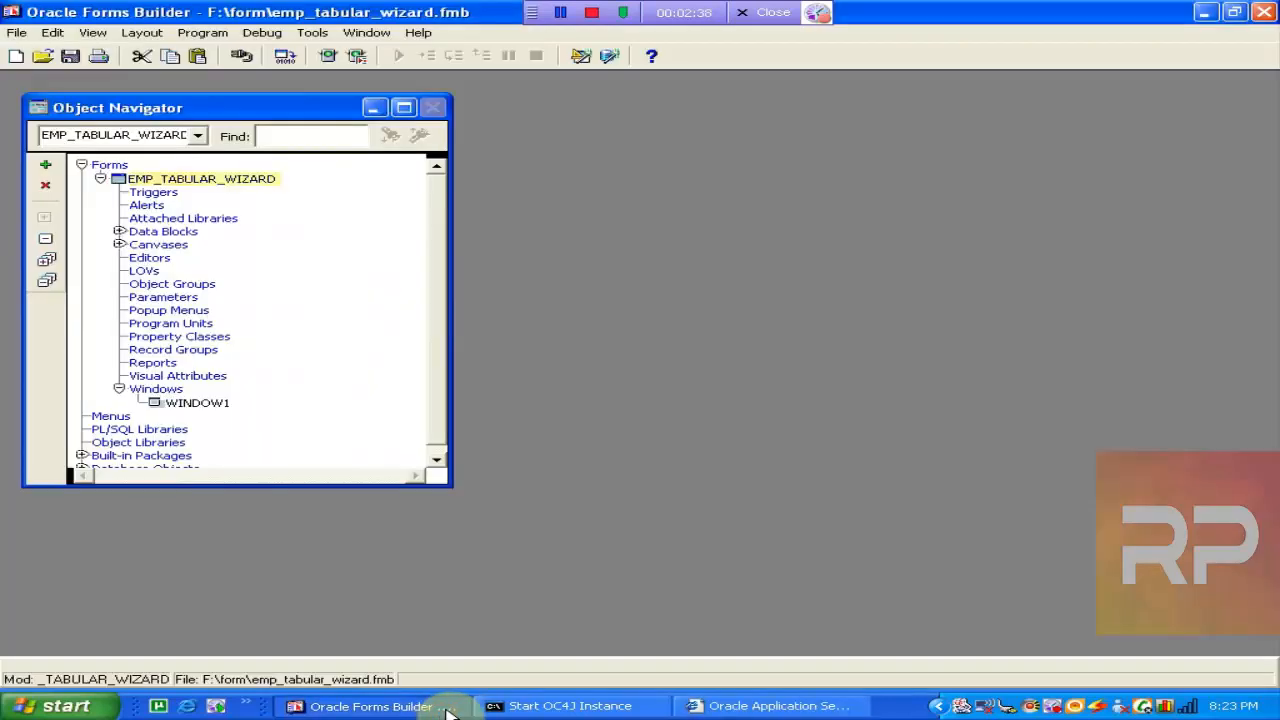
left_click(600, 706)
left_click(765, 707)
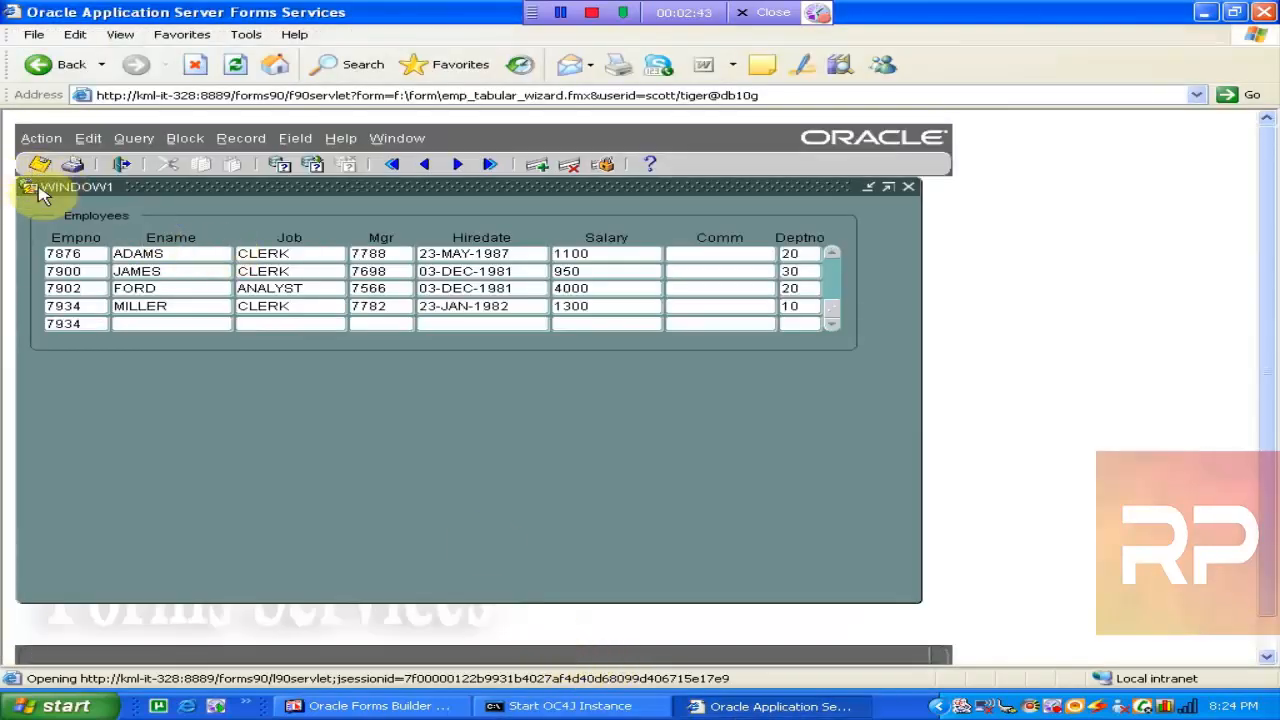
left_click(80, 326)
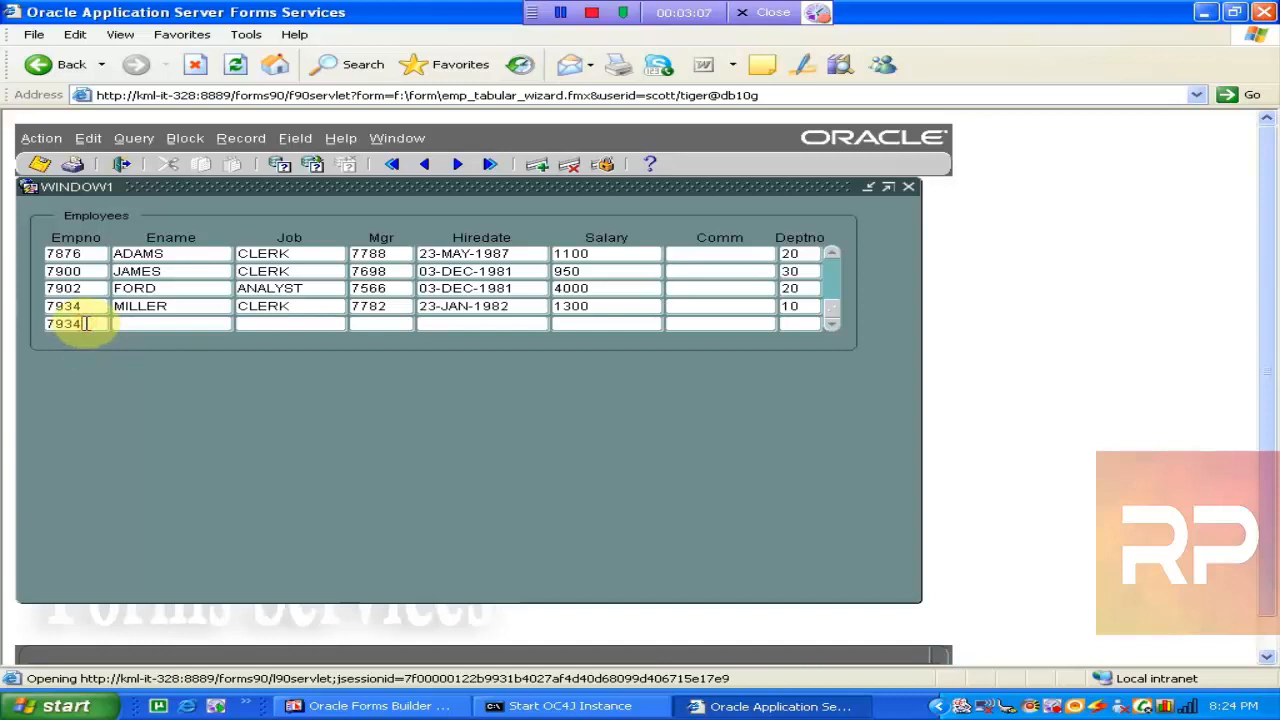
left_click(88, 308)
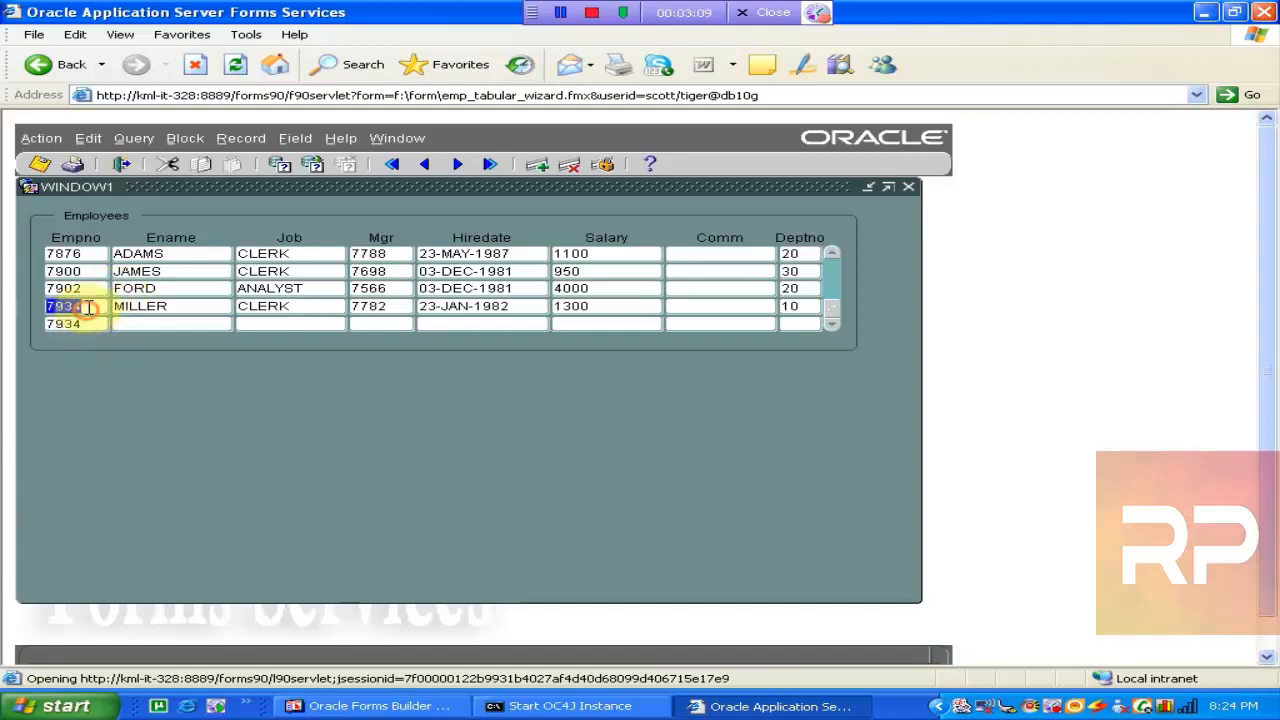
left_click(90, 323)
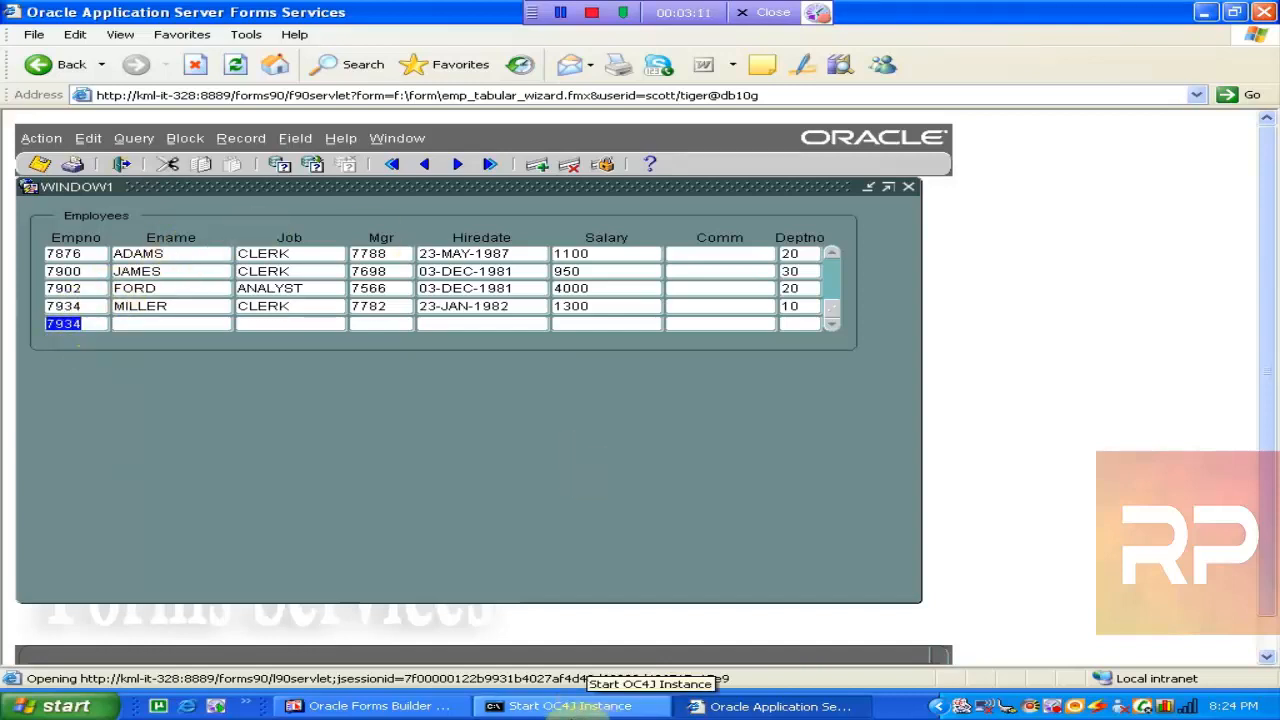
Switch to Oracle Forms Builder, close the EMP_TABULAR_WIZARD form and create a new form module
left_click(380, 706)
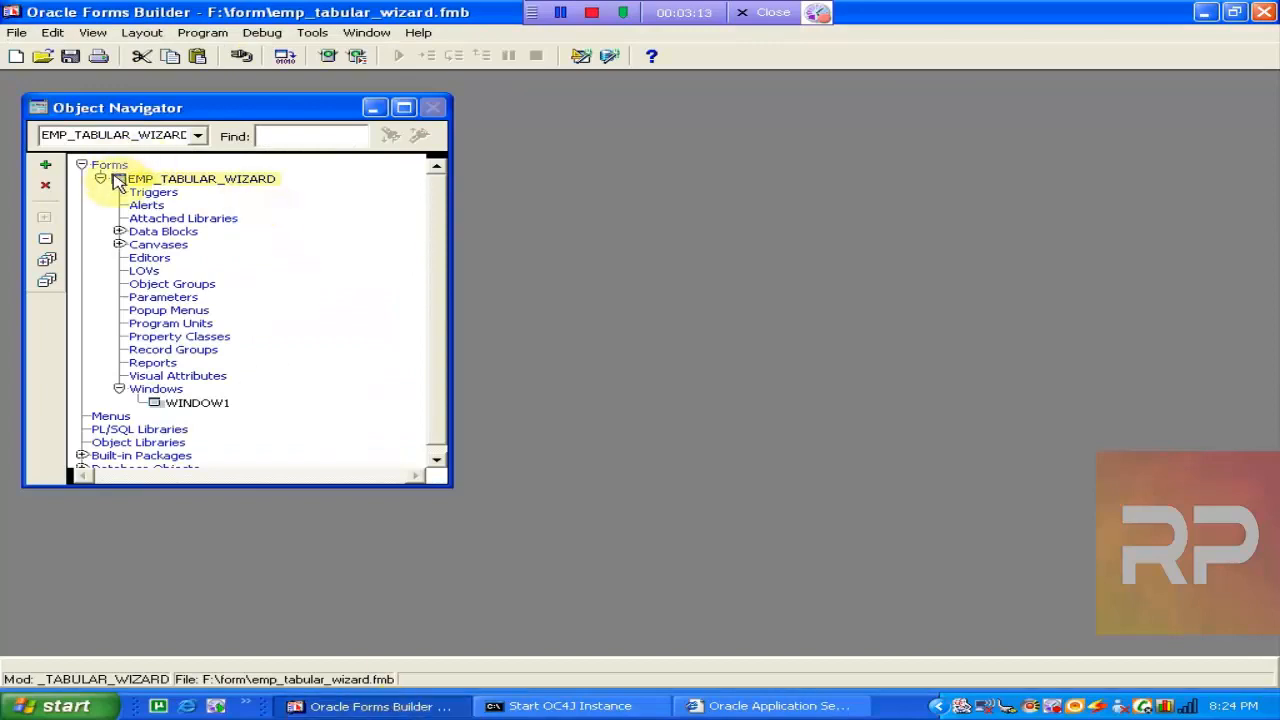
left_click(151, 204)
left_click(170, 181)
left_click(150, 204)
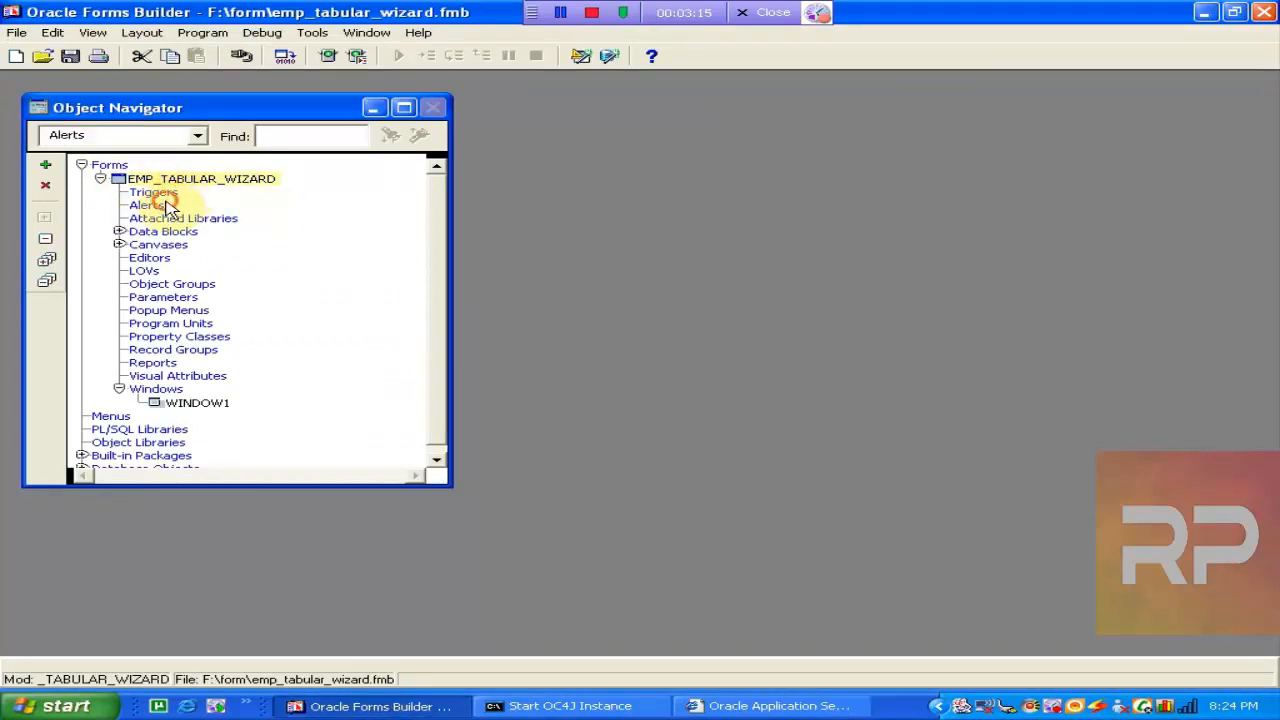
left_click(170, 218)
left_click(160, 245)
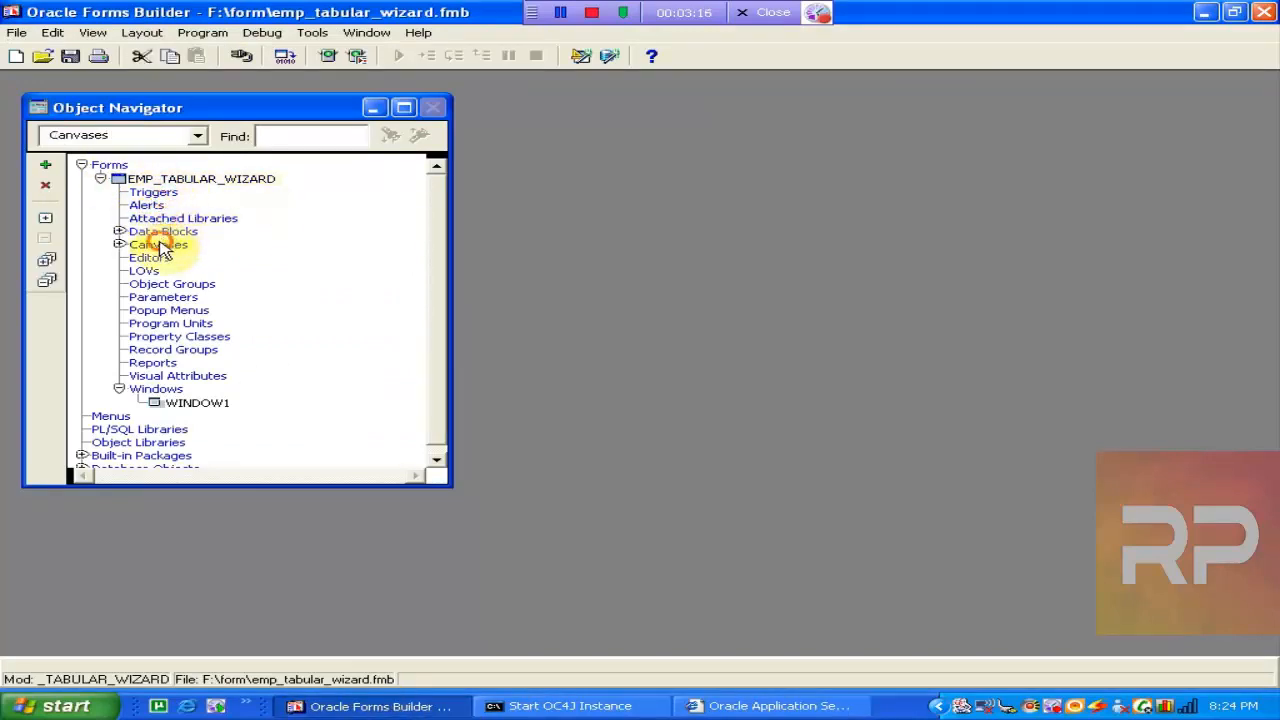
left_click(215, 178)
key("ctrl+w")
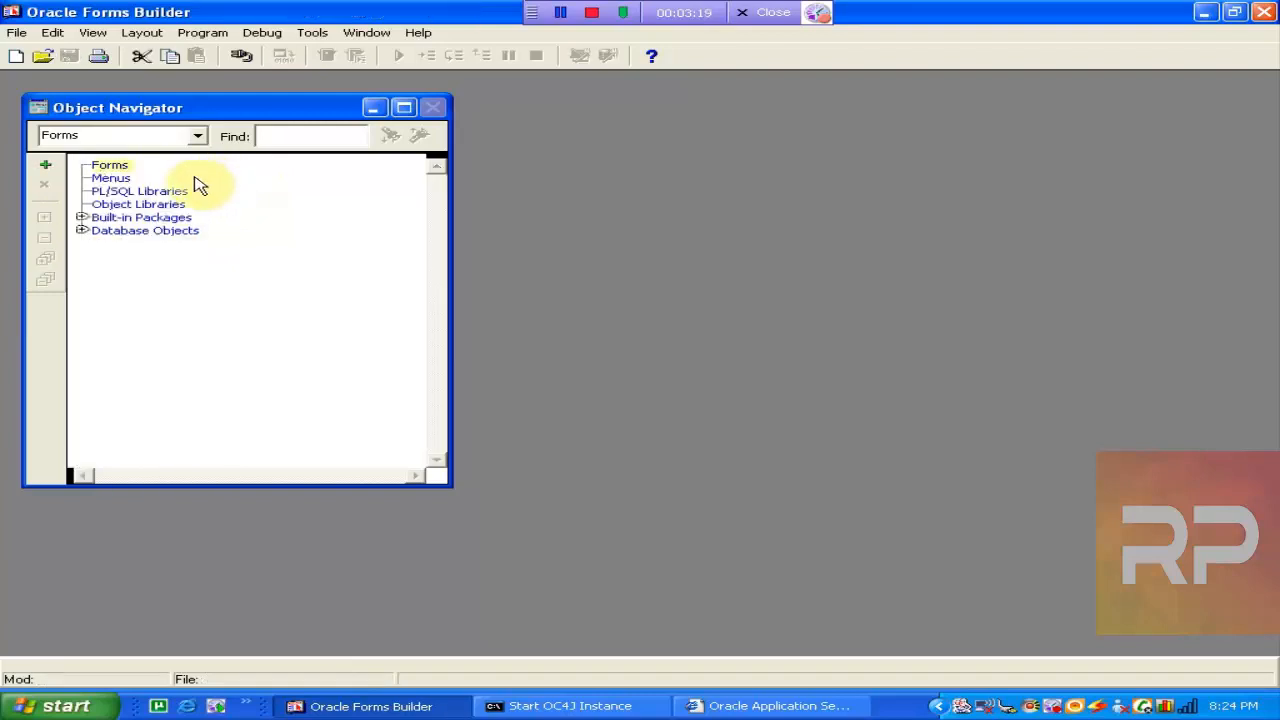
left_click(46, 166)
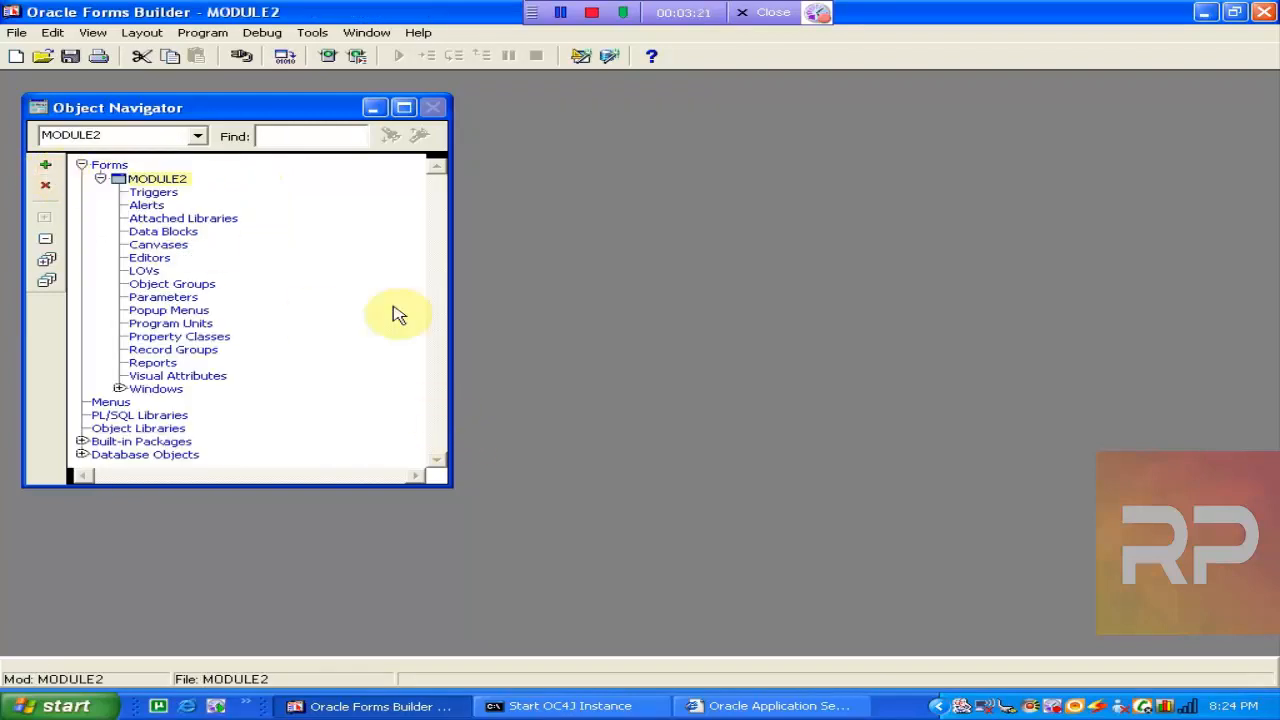
Start the Data Block Wizard for a table or view, base the block on the emp table and include all its columns
left_click(312, 32)
left_click(332, 55)
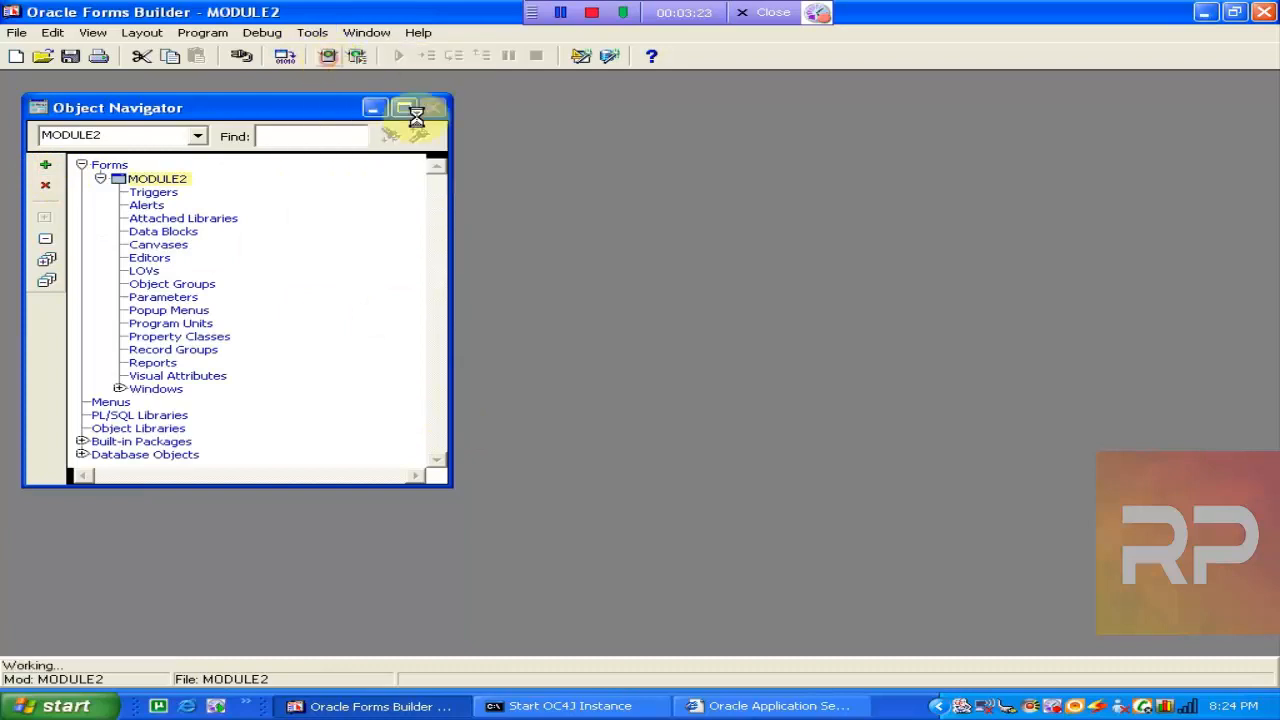
left_click(856, 565)
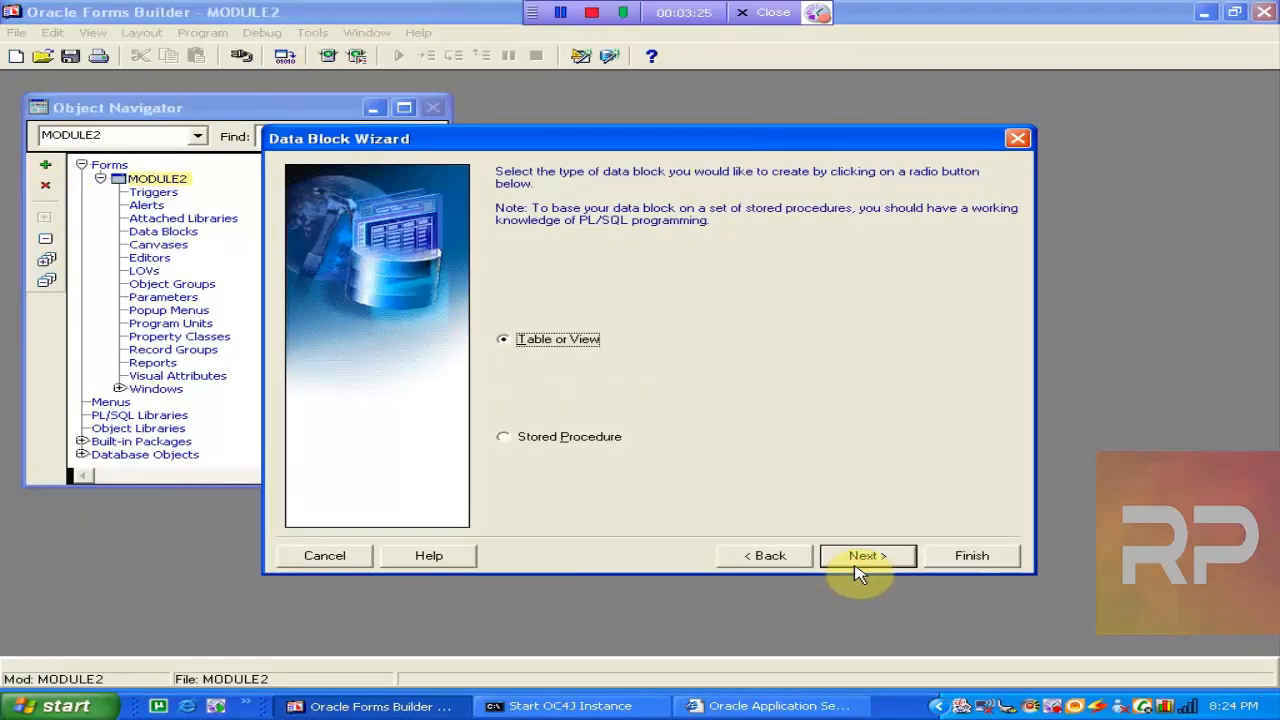
left_click(857, 567)
type("emp")
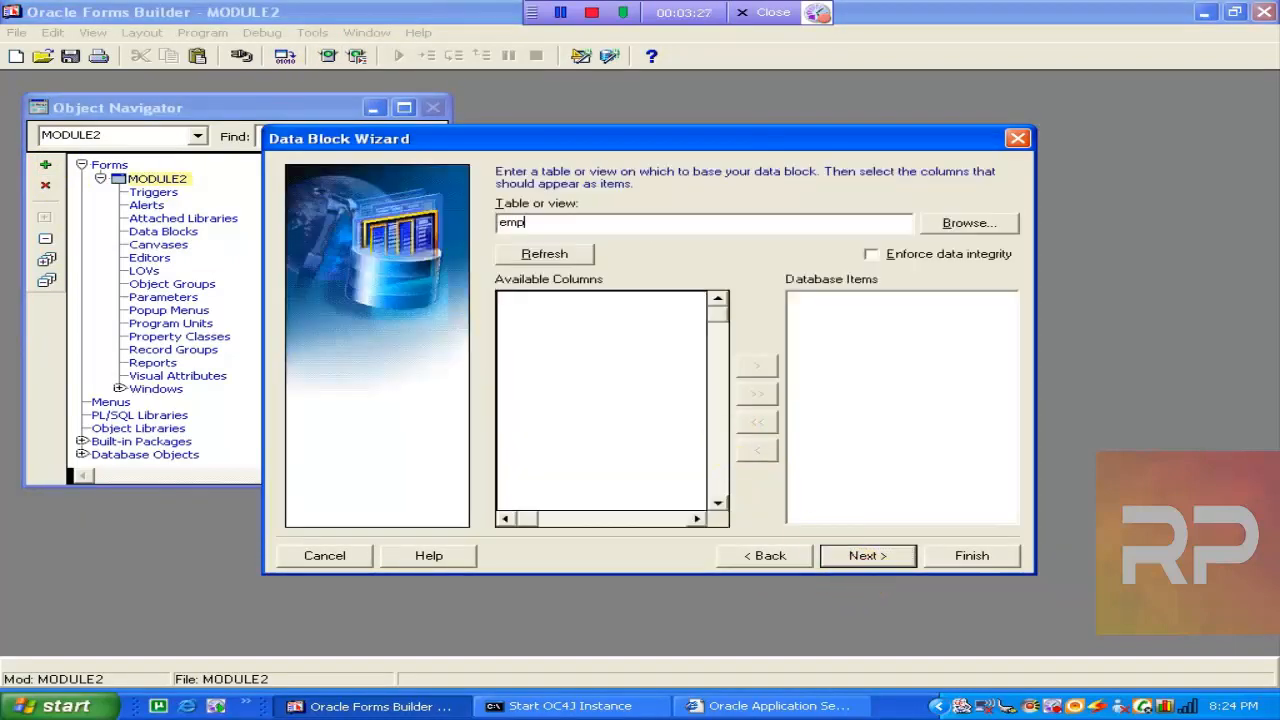
key("Return")
left_click(610, 405)
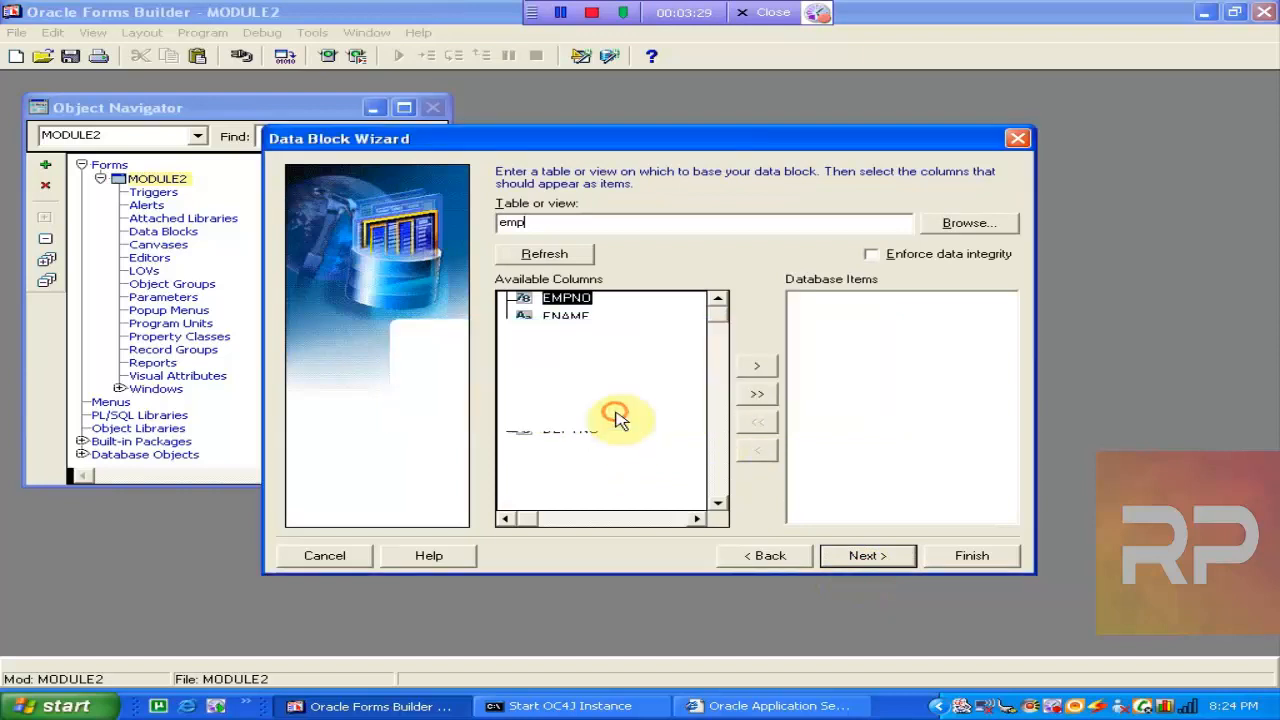
left_click(754, 396)
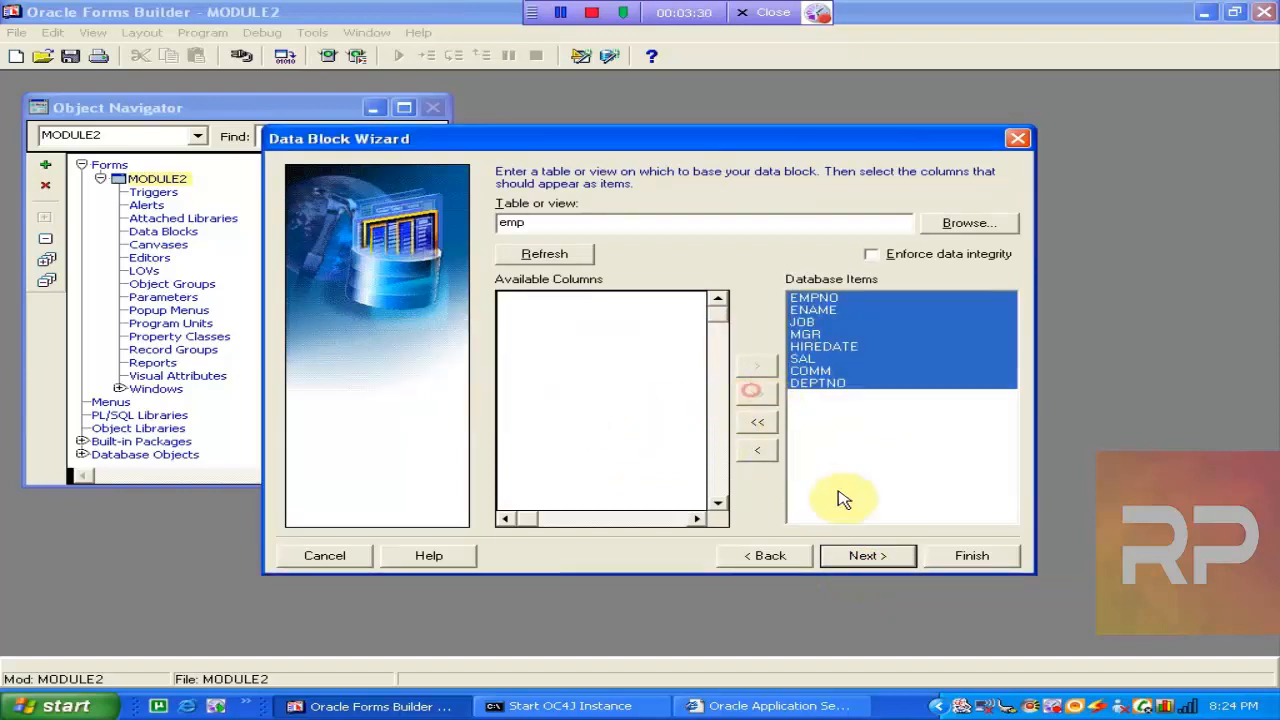
Enable Enforce data integrity and finish the wizard with the Just create the data block option
left_click(882, 259)
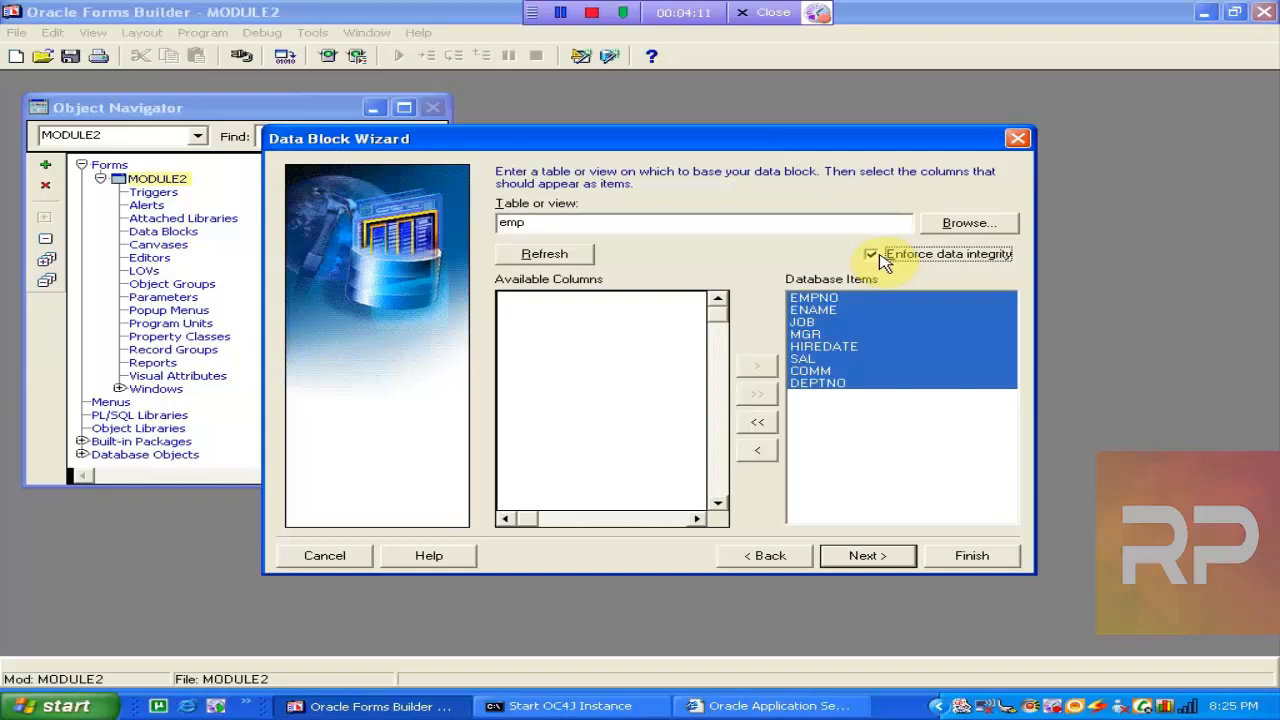
left_click(855, 555)
left_click(865, 563)
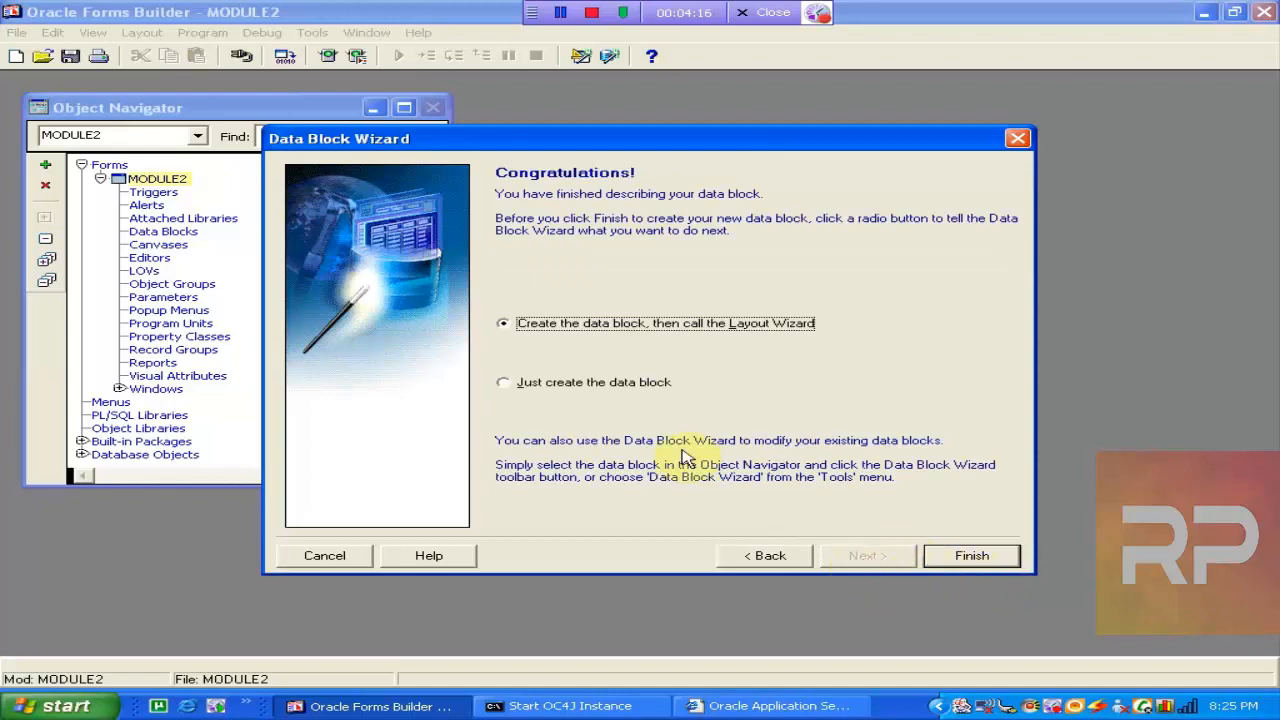
left_click(527, 388)
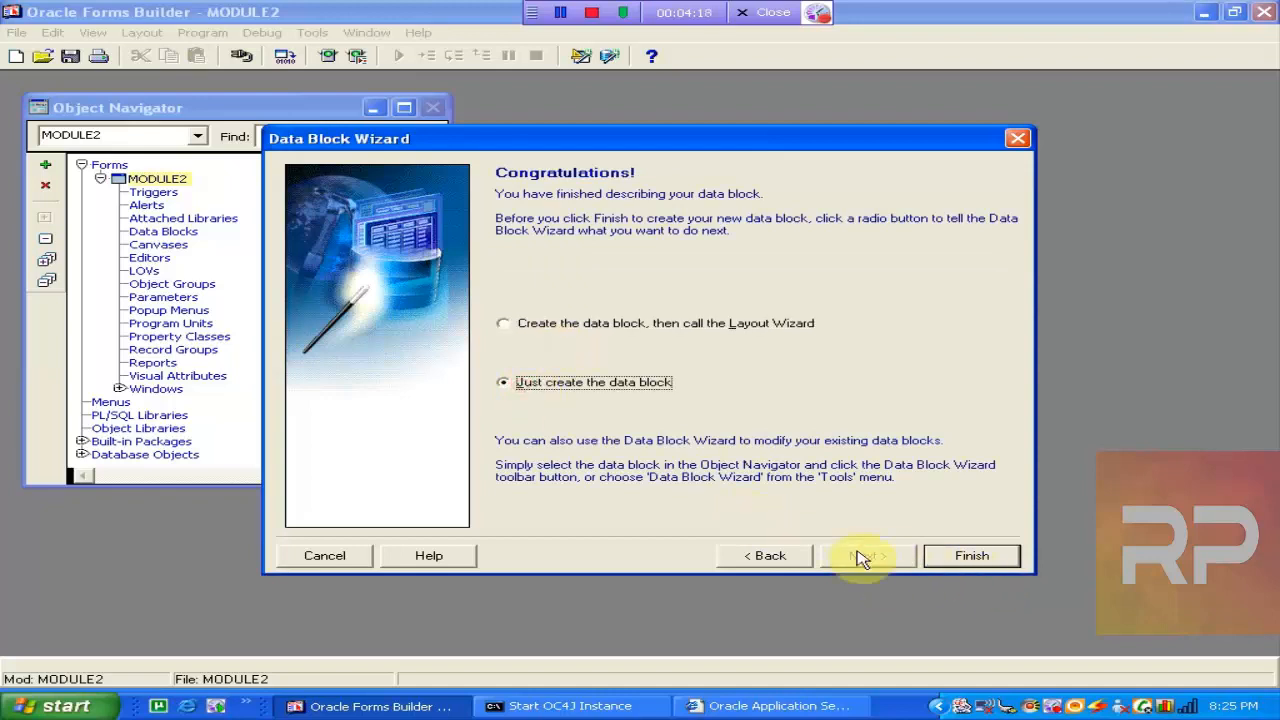
left_click(960, 556)
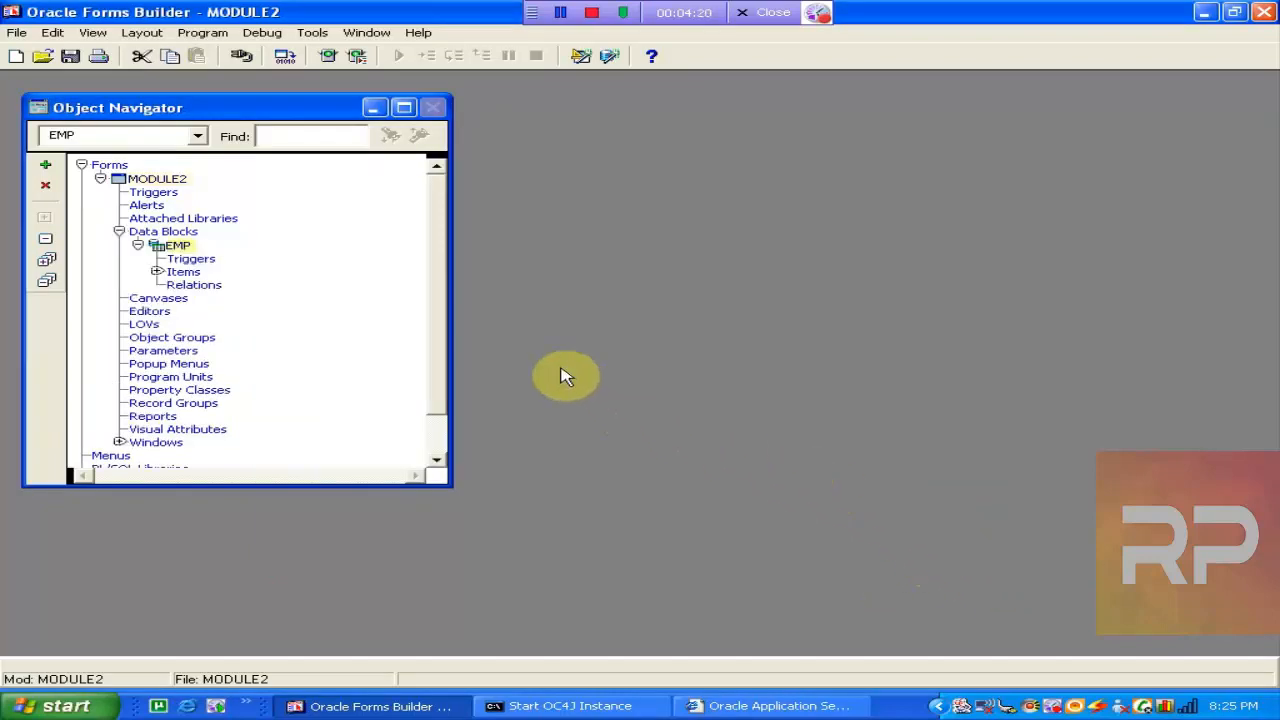
Start the Layout Wizard, choose a new Content canvas and display all items of the EMP block with their default labels and sizes
left_click(140, 299)
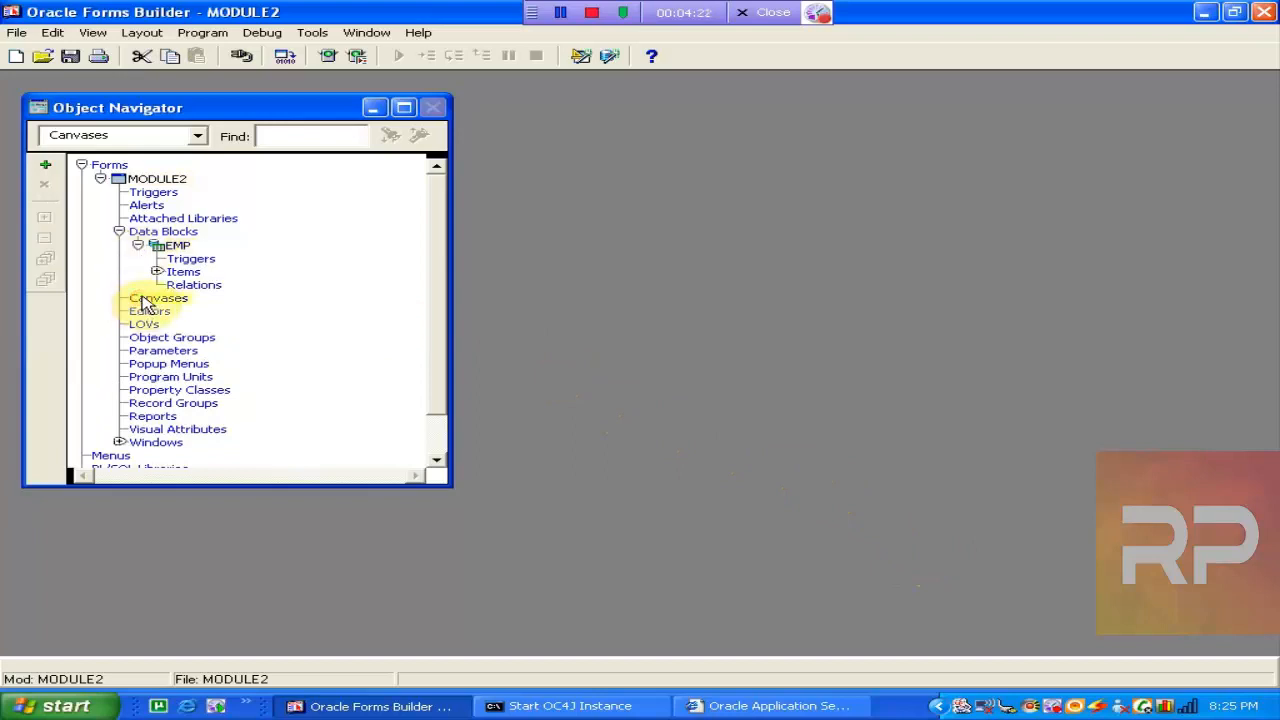
left_click(314, 33)
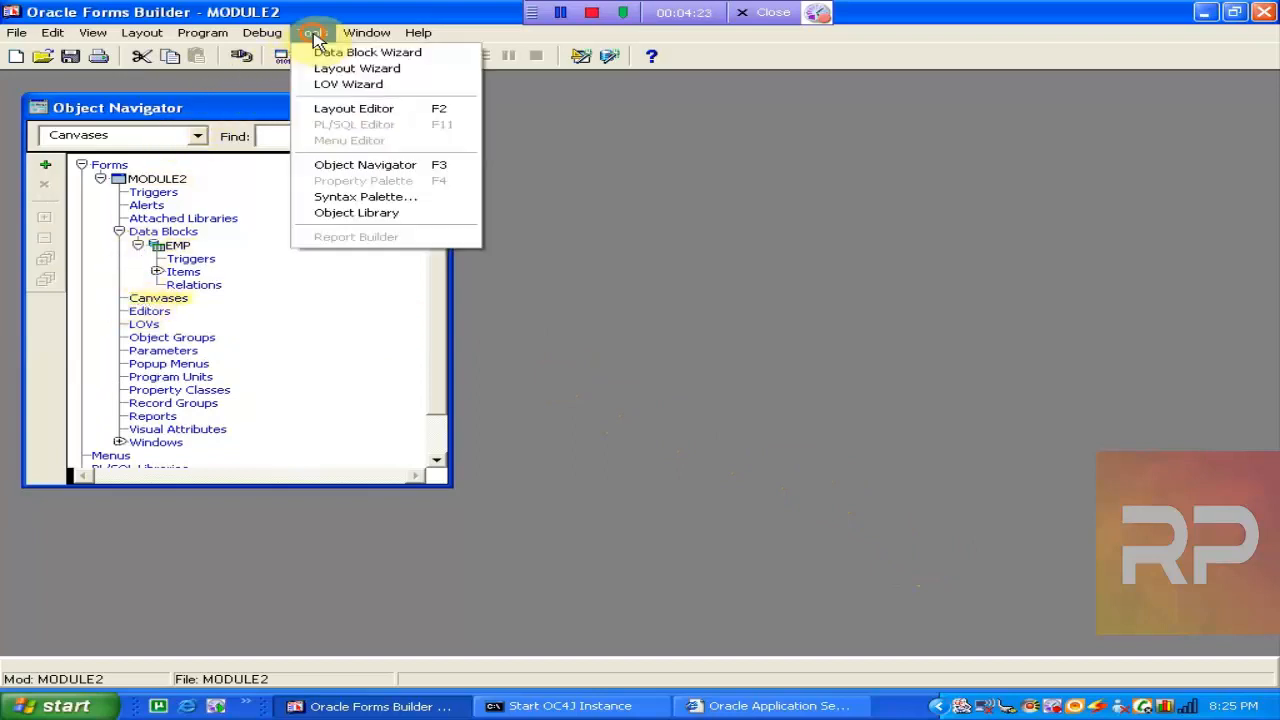
left_click(342, 72)
left_click(869, 555)
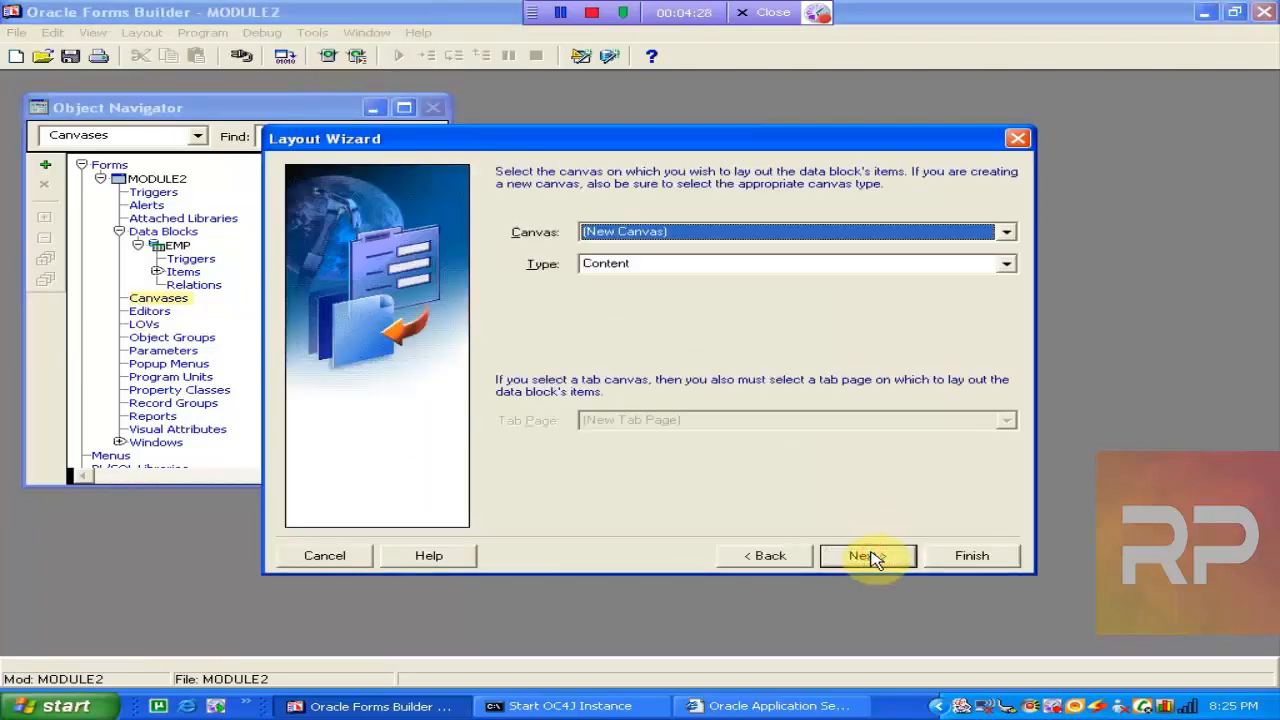
left_click(869, 556)
left_click(757, 370)
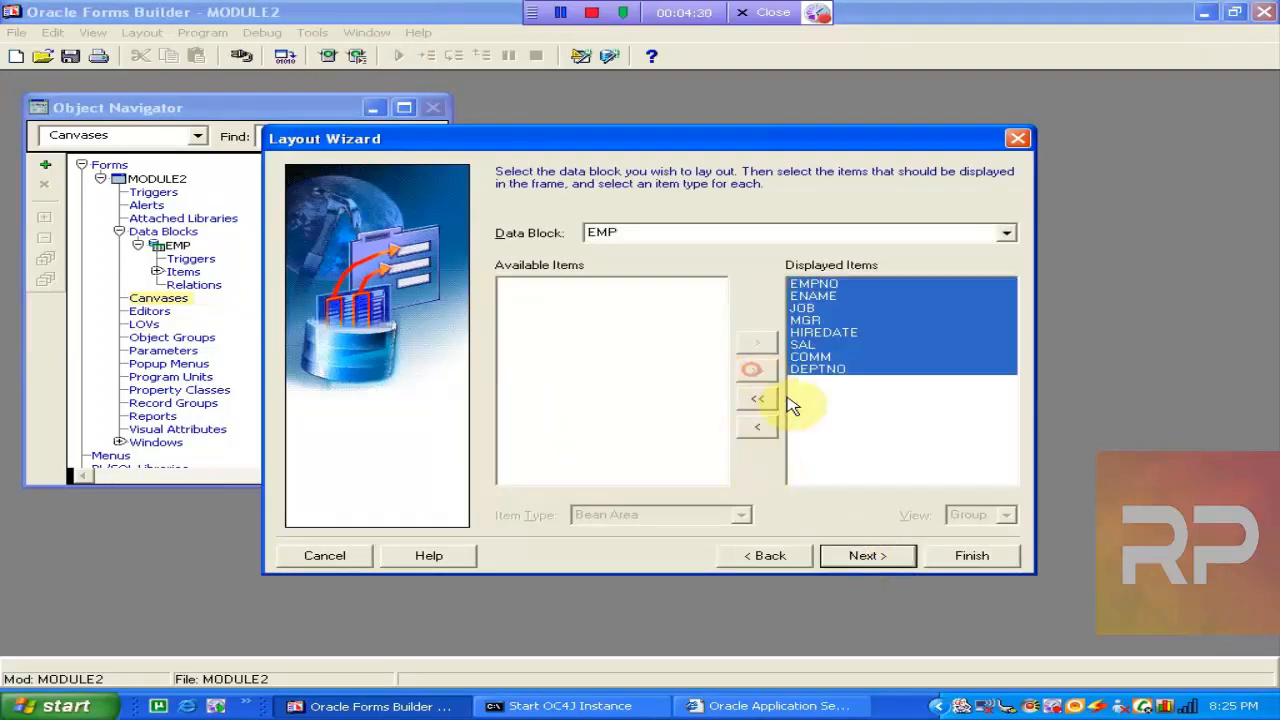
left_click(894, 558)
left_click(894, 558)
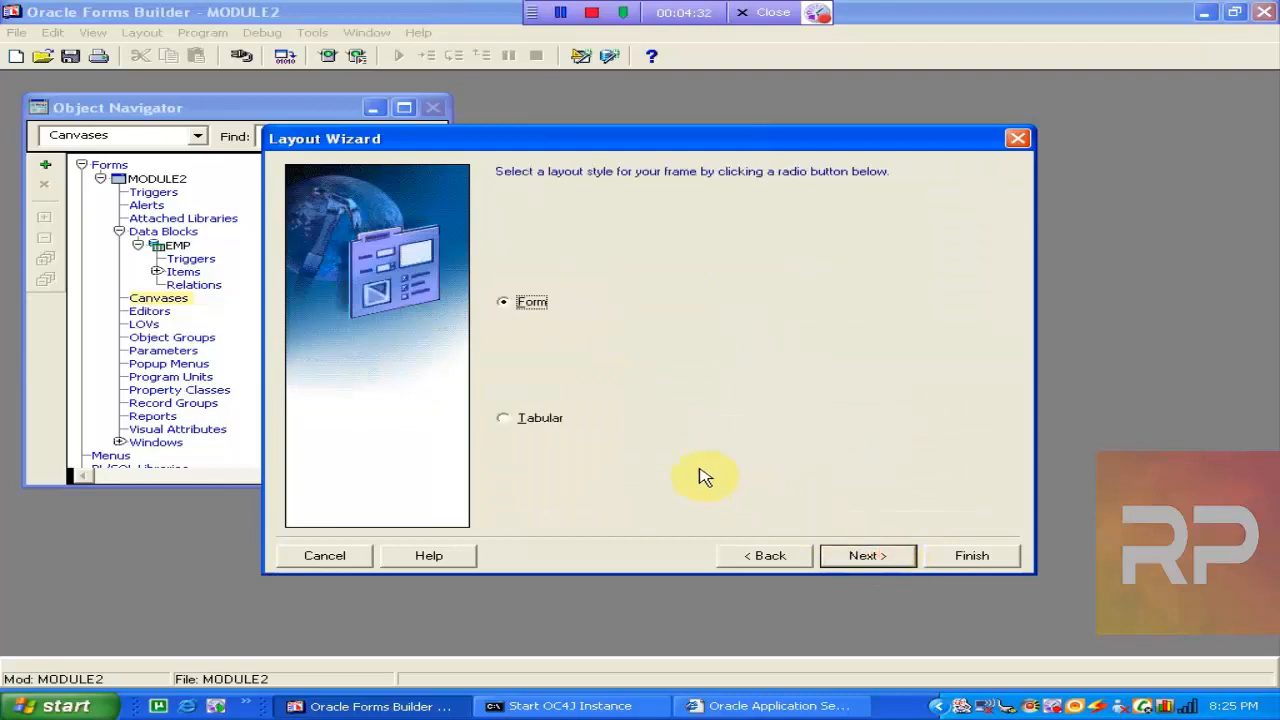
Choose the Tabular layout with 5 records displayed and a scrollbar, finish the wizard and maximize the Layout Editor
left_click(527, 422)
left_click(866, 556)
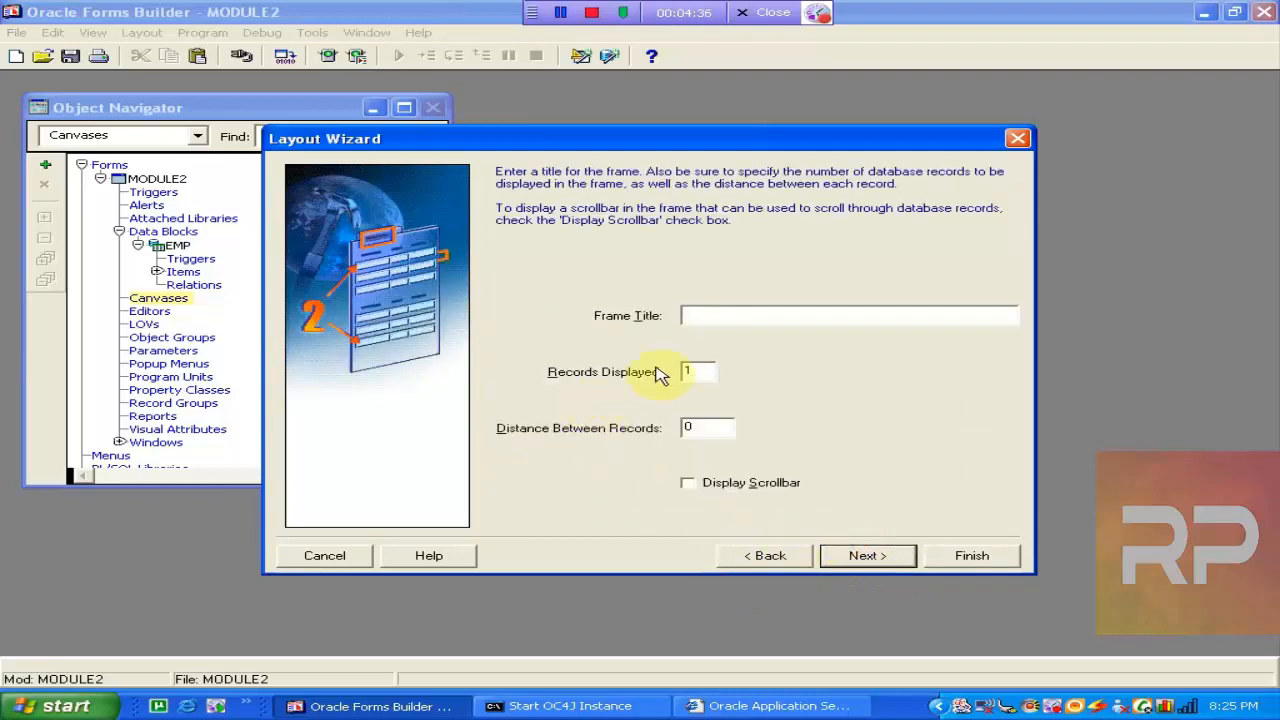
double_click(690, 372)
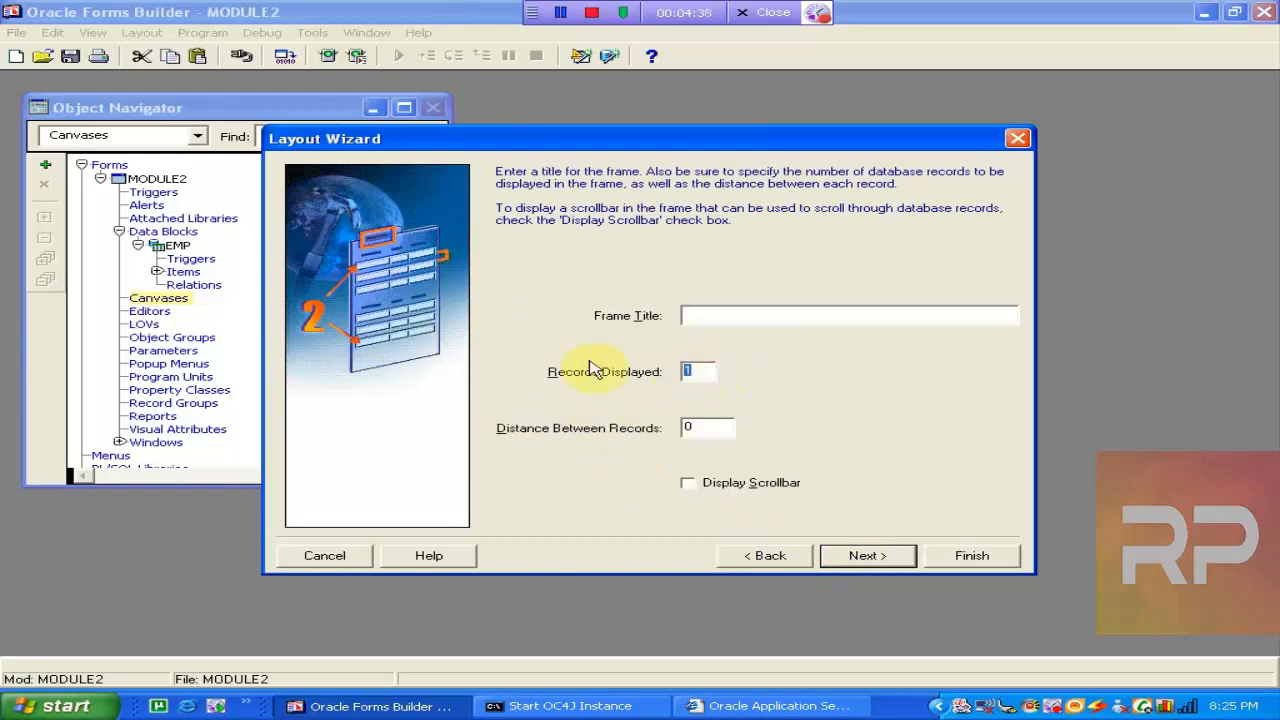
type("5")
left_click(718, 488)
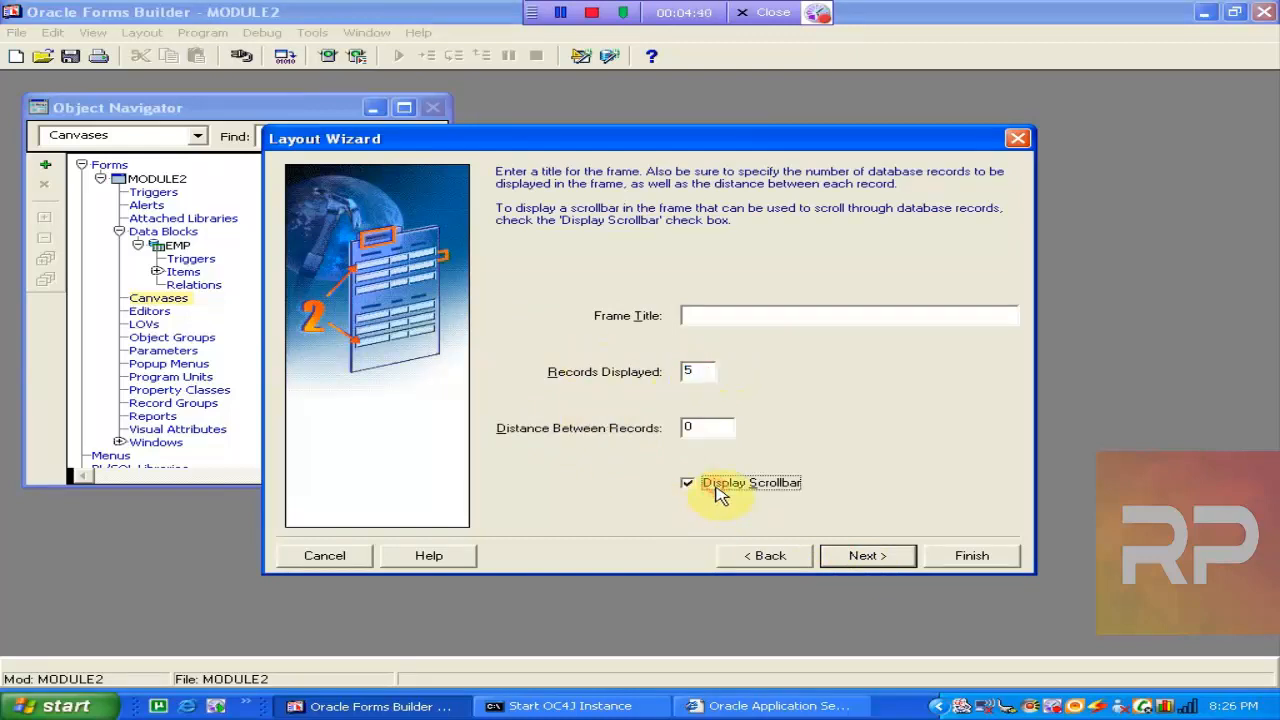
left_click(864, 560)
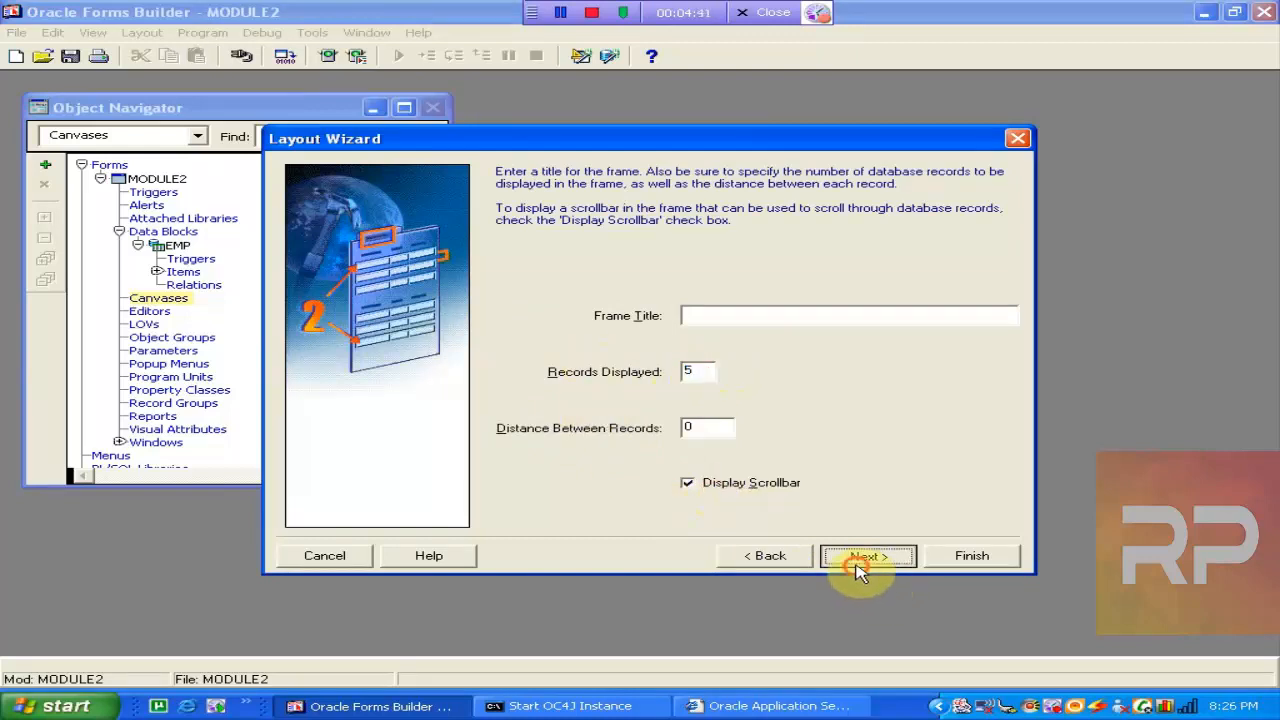
left_click(951, 559)
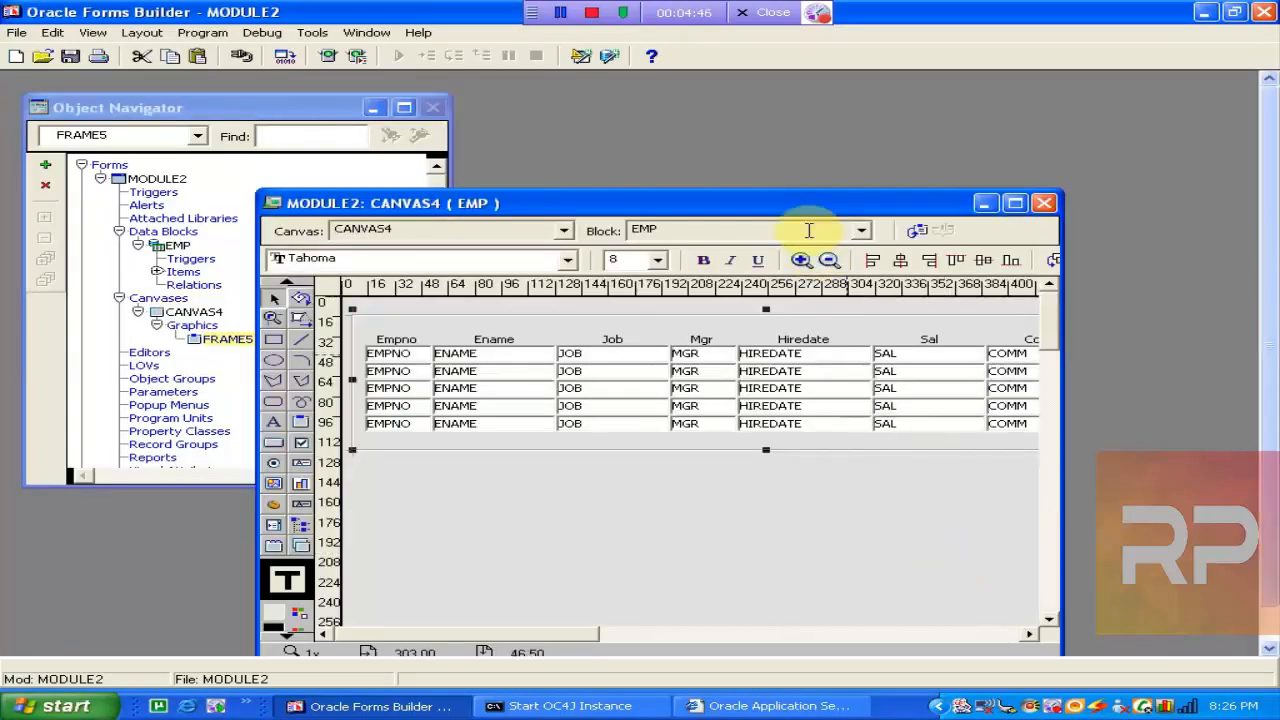
double_click(740, 202)
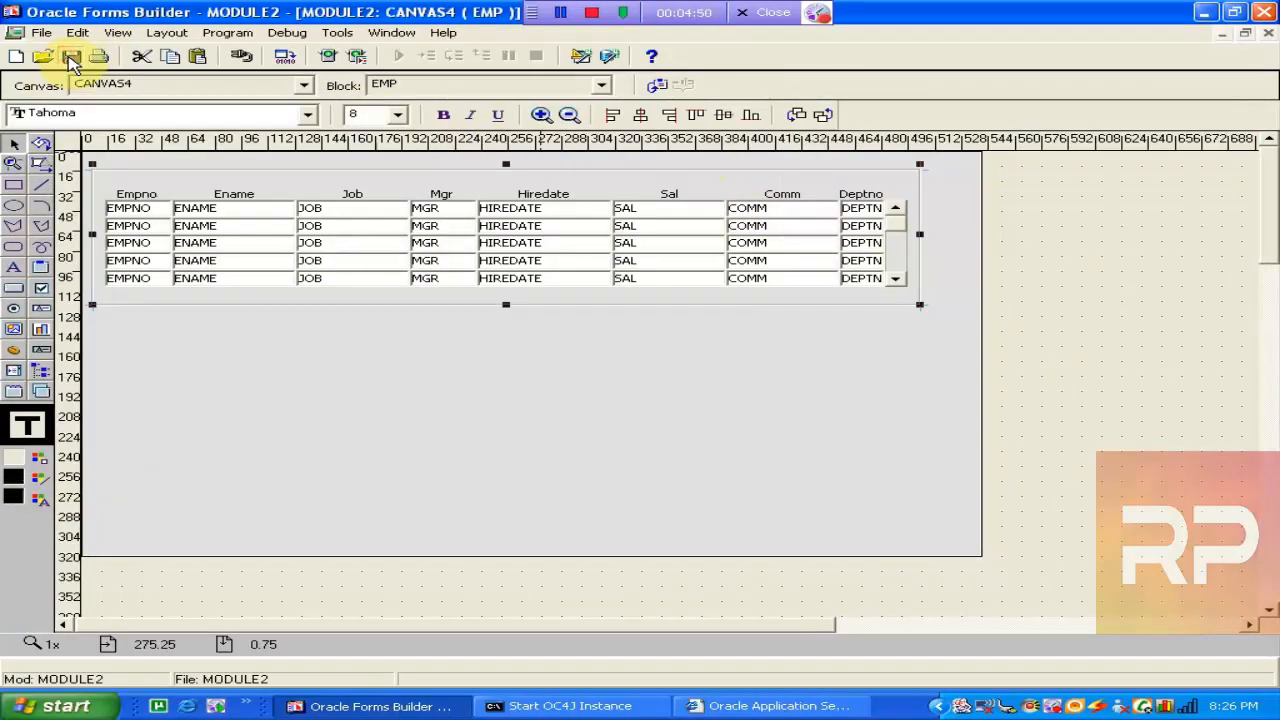
left_click(168, 262)
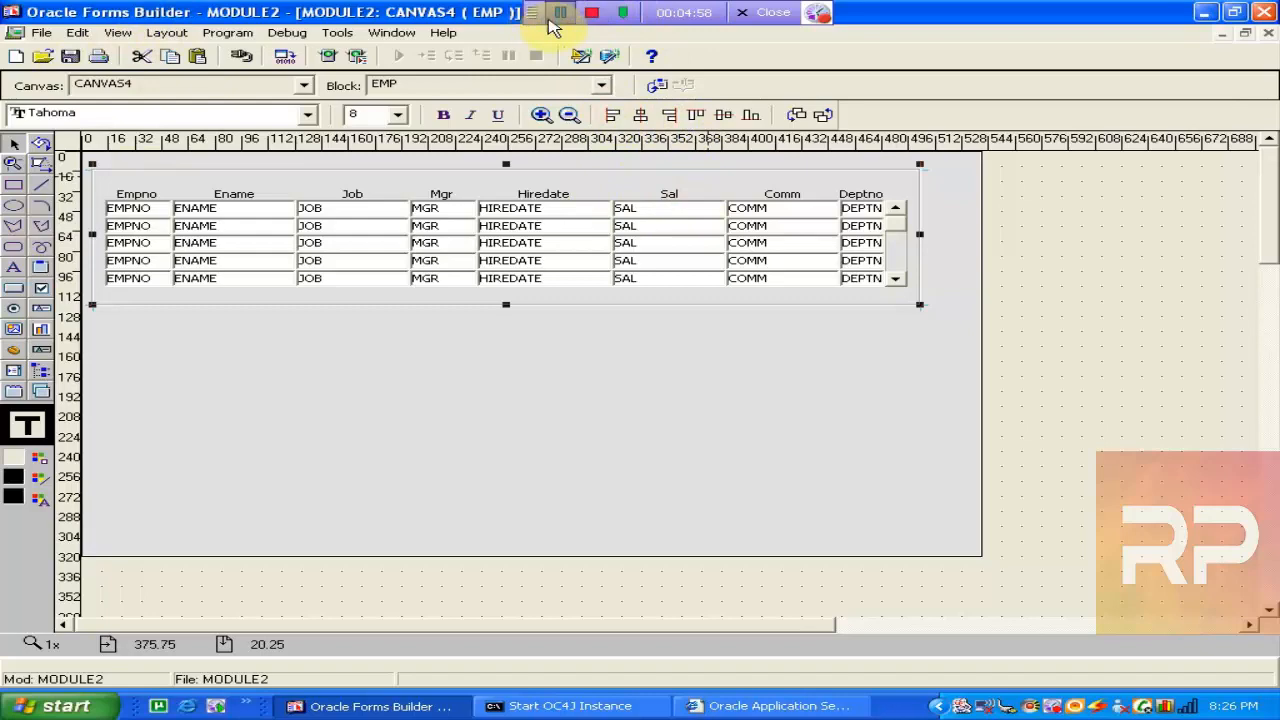
left_click(558, 18)
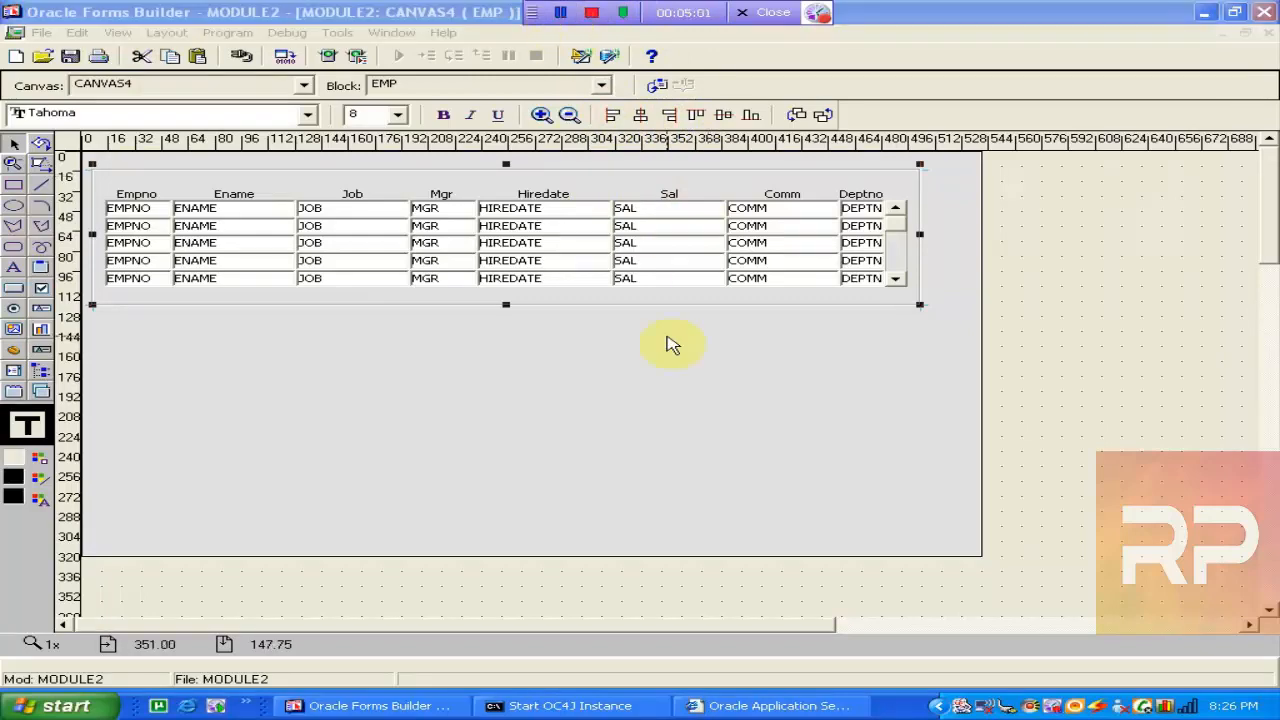
left_click(318, 705)
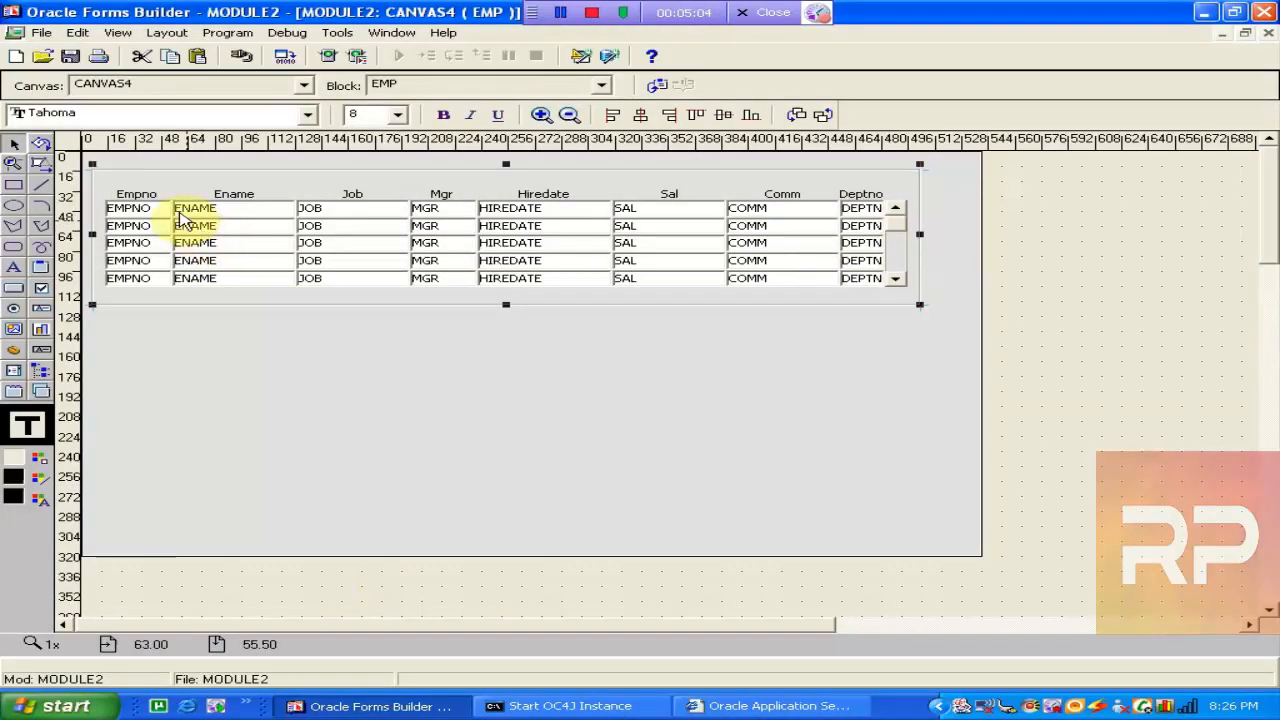
left_click(70, 56)
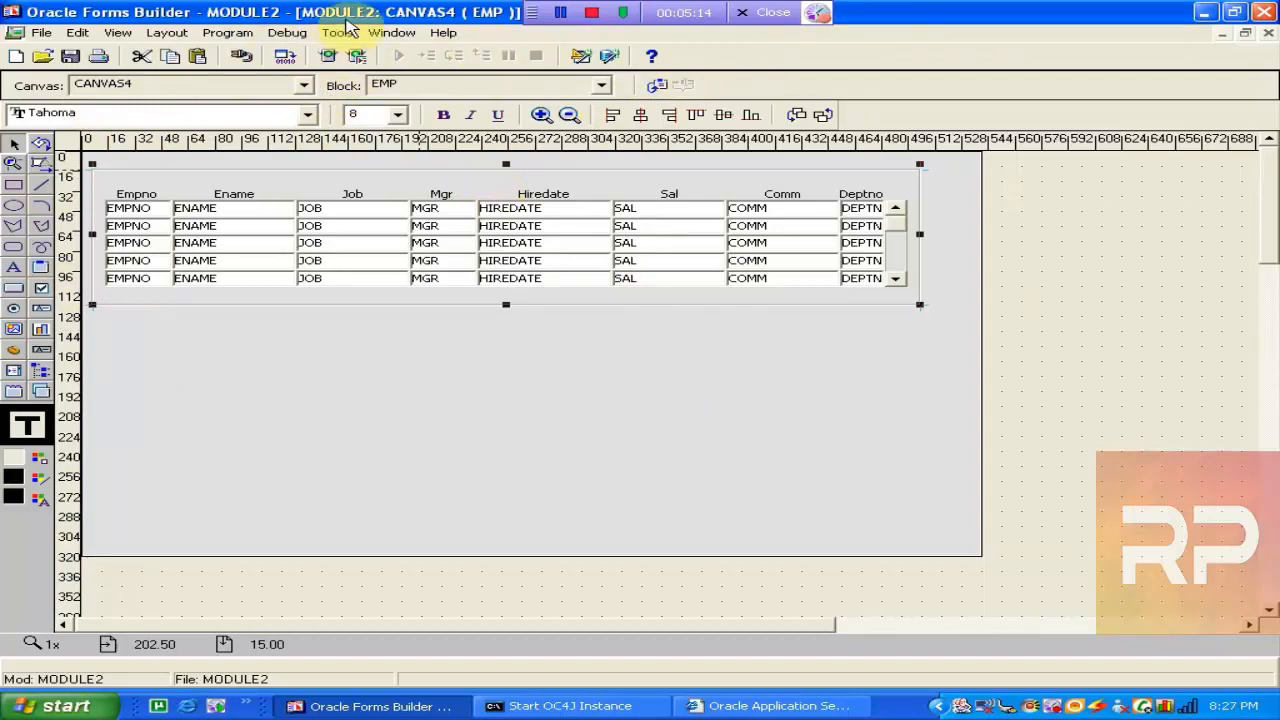
Bring up the Object Navigator and expand the Items node of the EMP data block
left_click(391, 32)
left_click(443, 110)
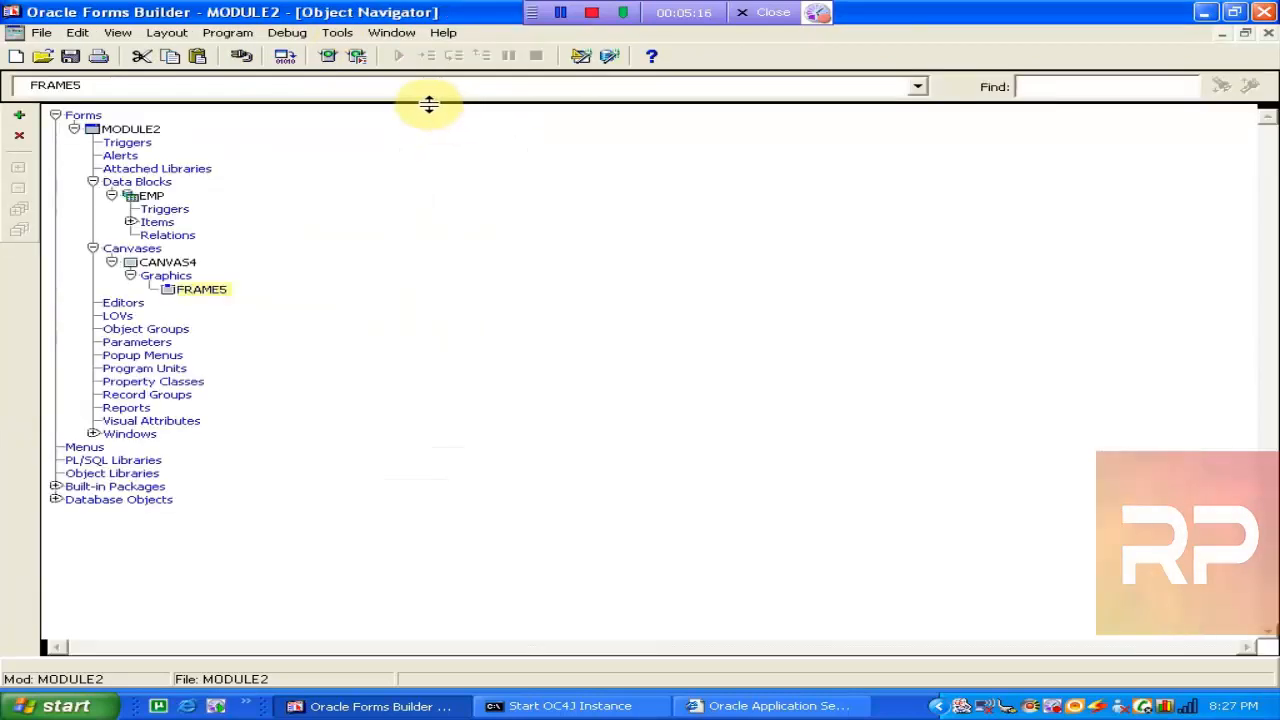
left_click(140, 264)
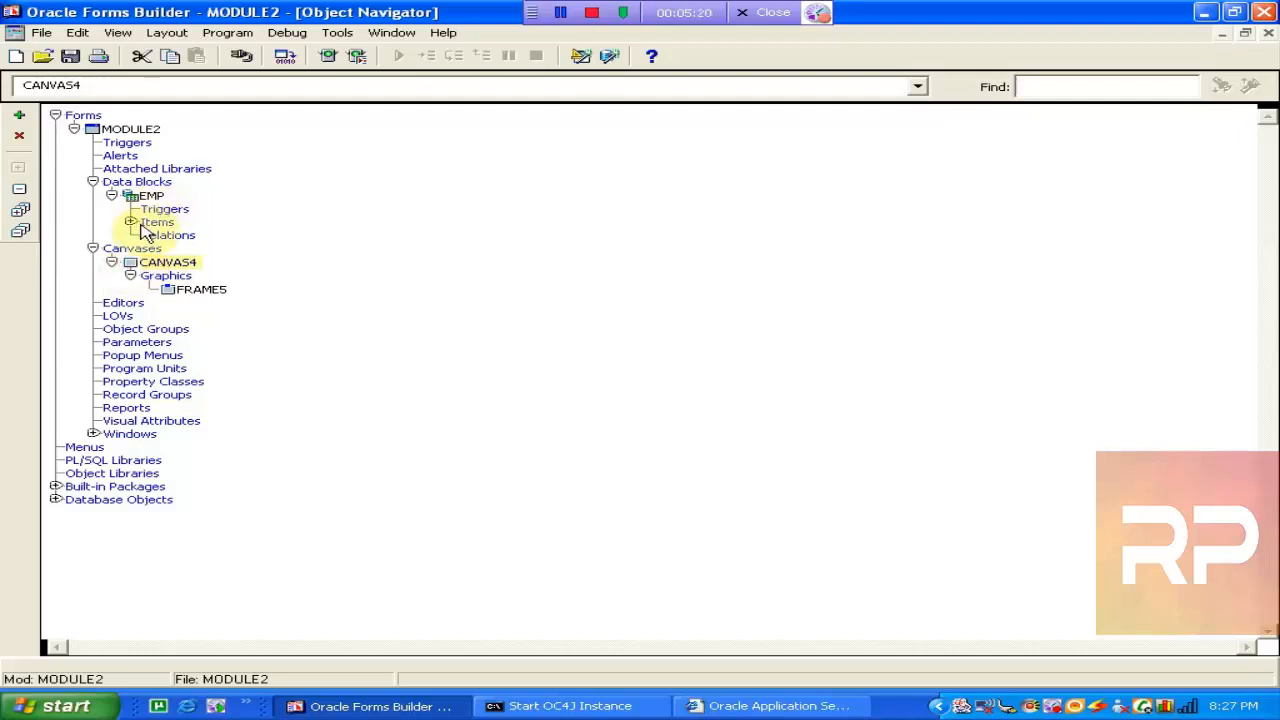
double_click(157, 223)
Expand every EMP item from EMPNO through DEPTNO to check which of them have triggers
left_click(149, 236)
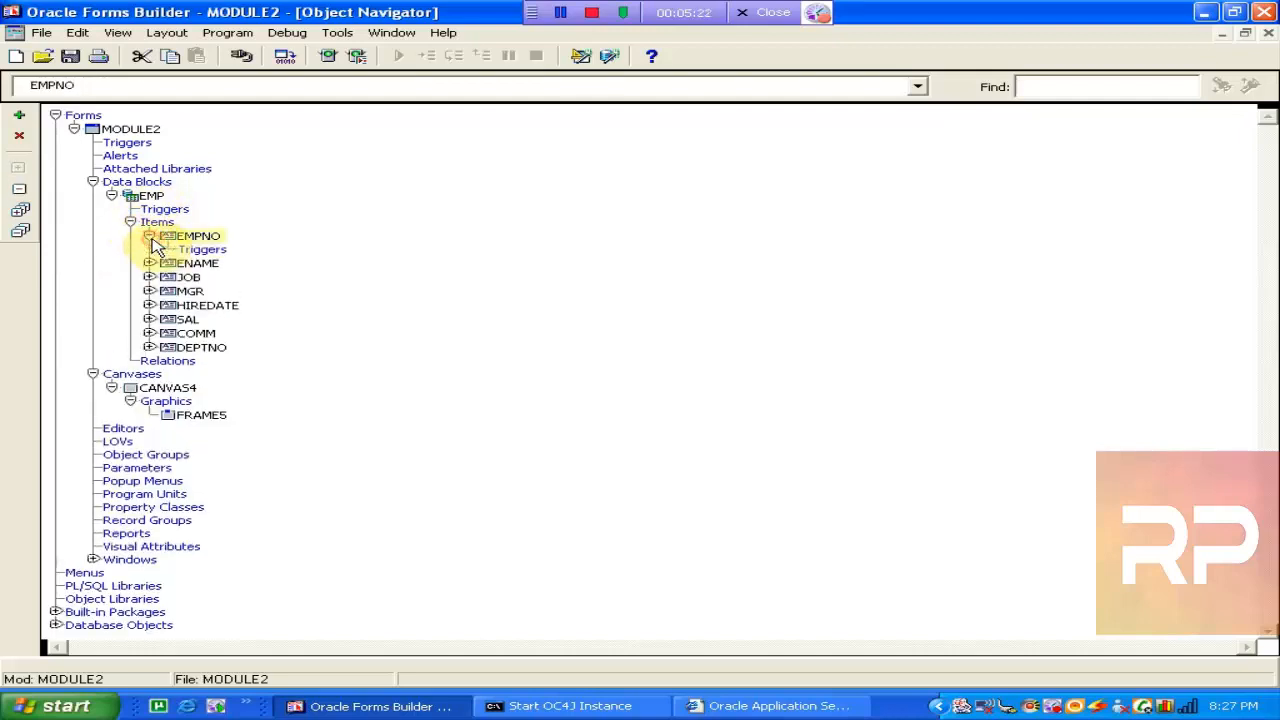
left_click(149, 263)
left_click(149, 290)
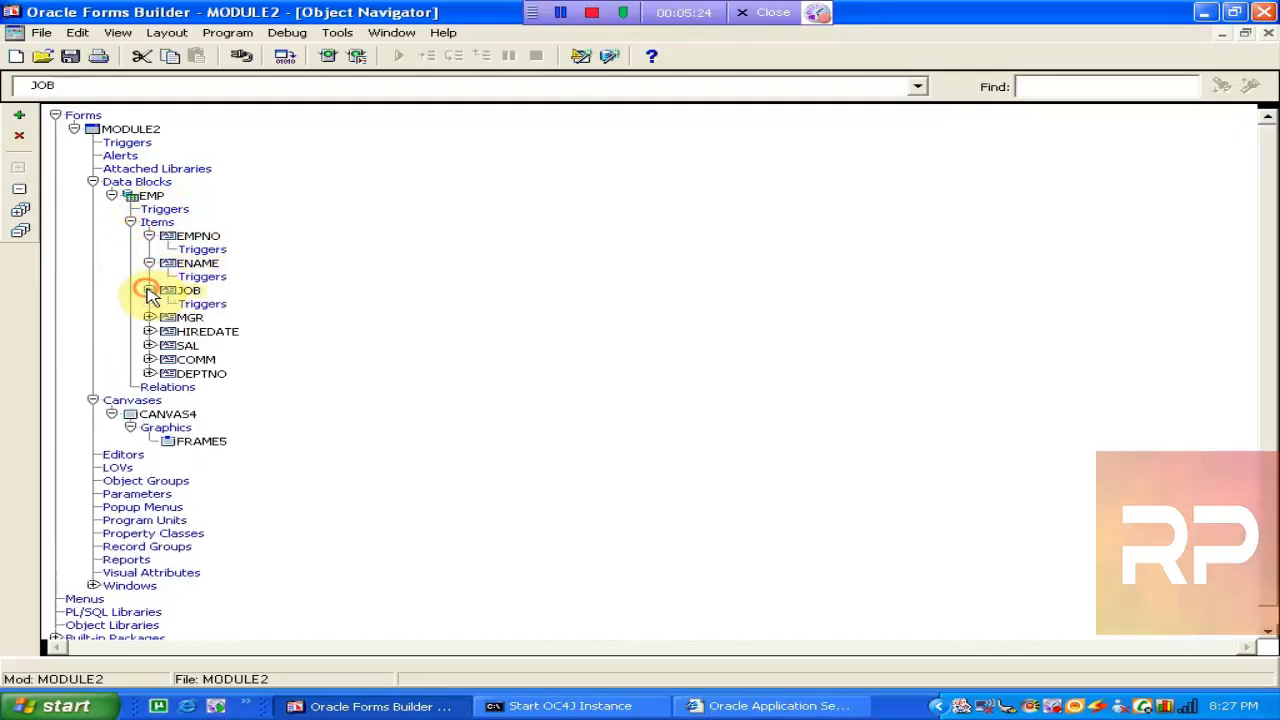
left_click(148, 304)
left_click(149, 317)
left_click(149, 344)
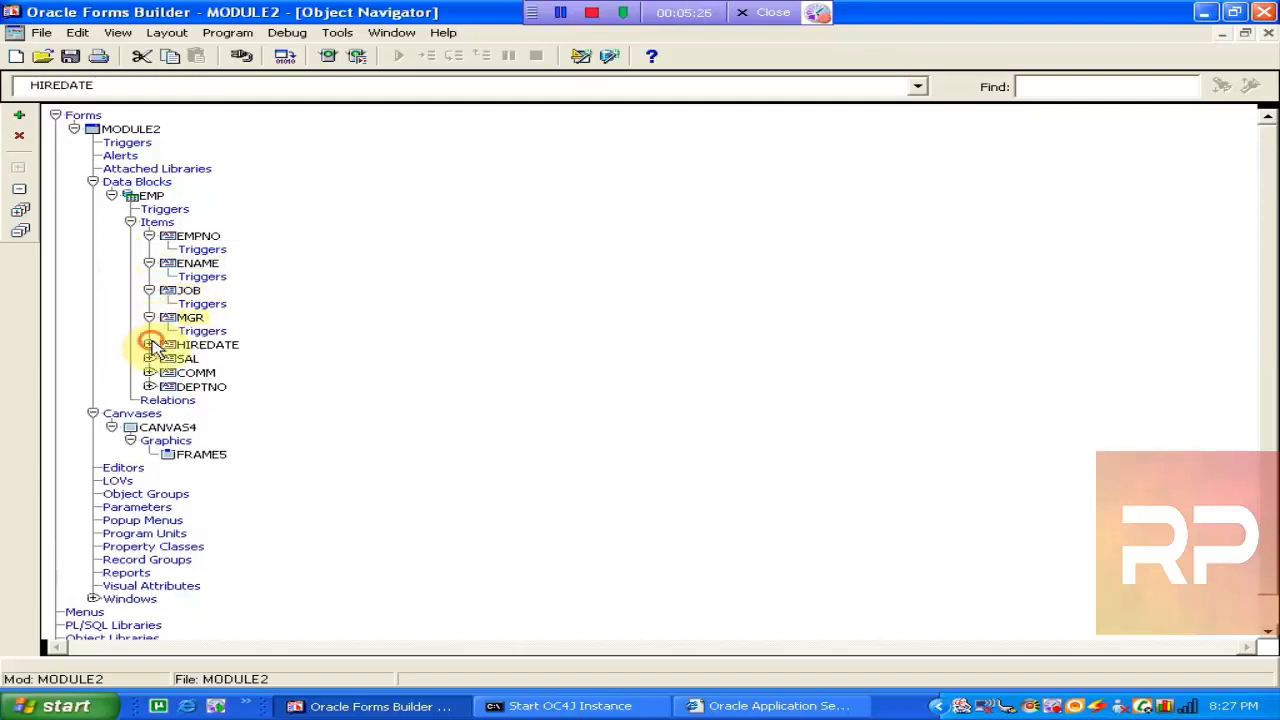
left_click(149, 371)
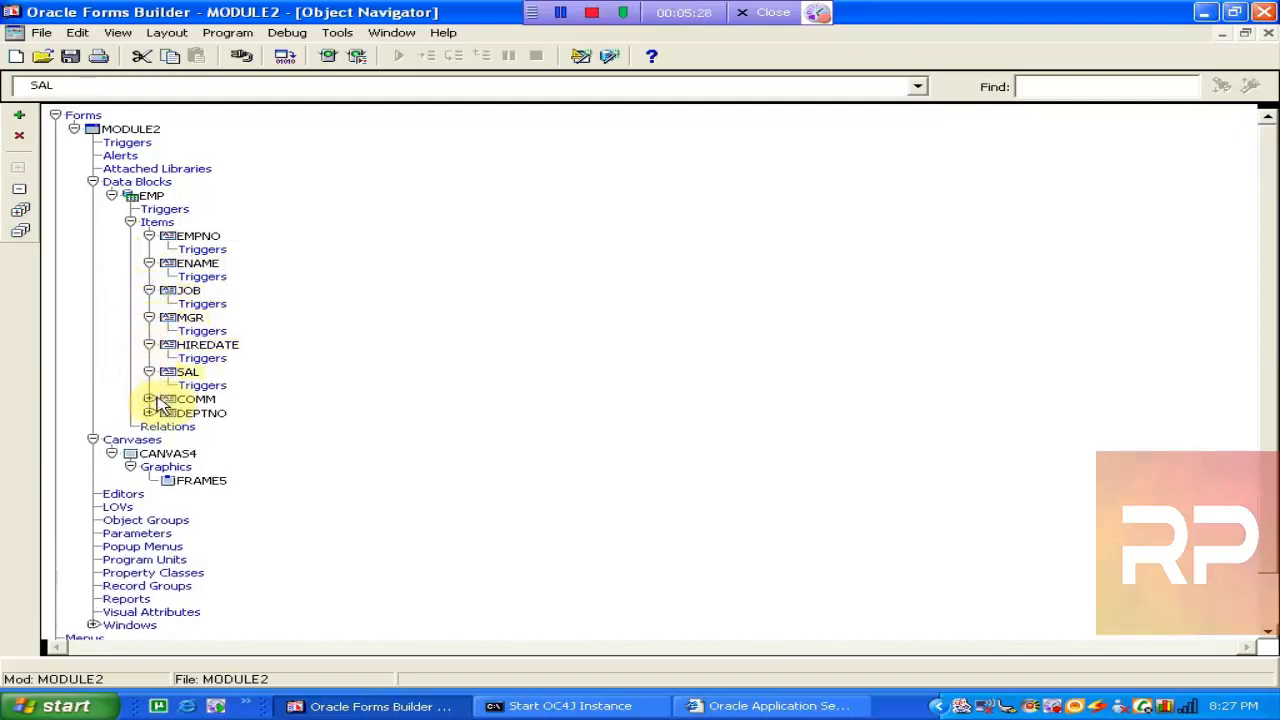
left_click(149, 398)
left_click(149, 426)
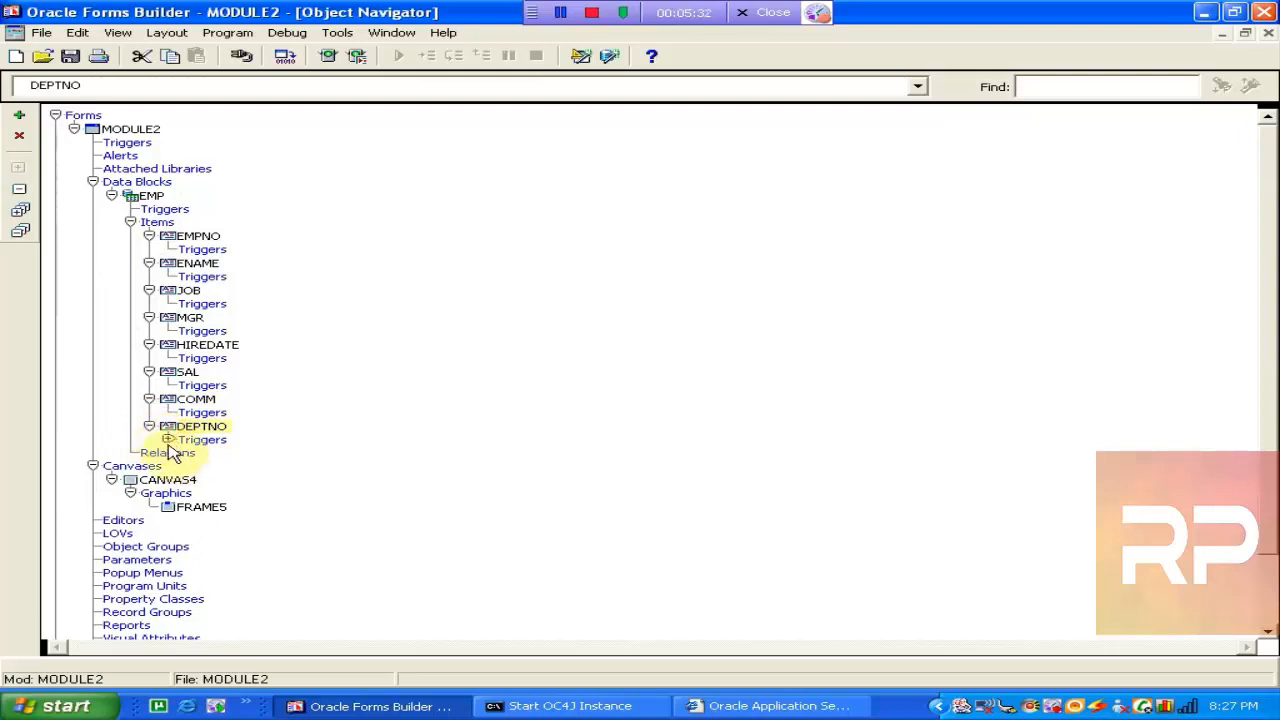
Open DEPTNO's WHEN-VALIDATE-ITEM trigger in the PL/SQL Editor, examine its foreign key check code and close the editor
left_click(167, 440)
left_click(210, 458)
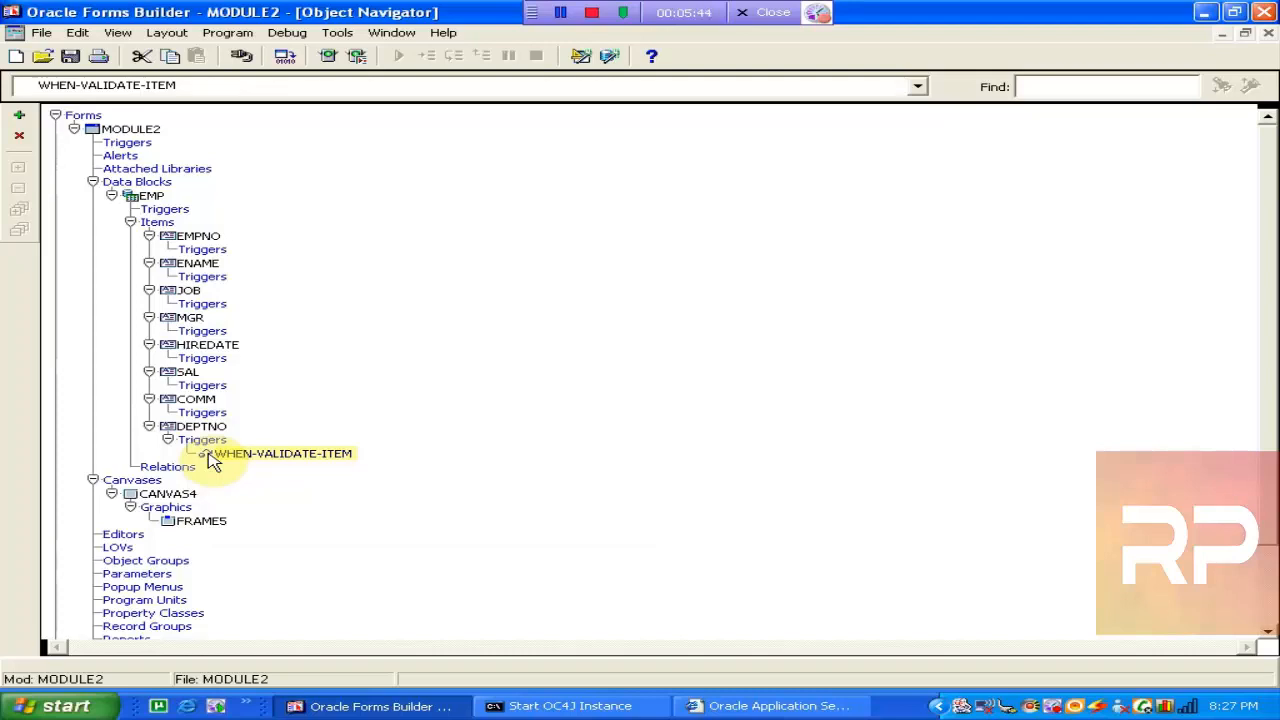
left_click(202, 443)
double_click(206, 455)
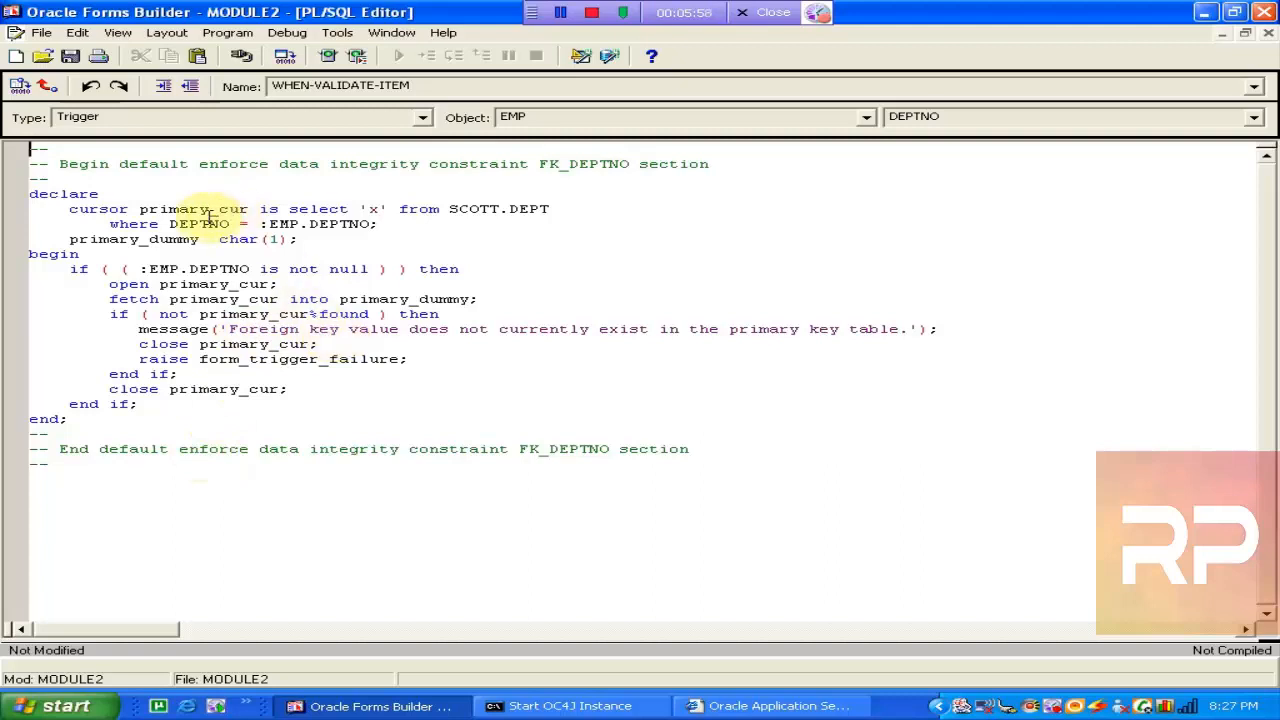
right_click(420, 228)
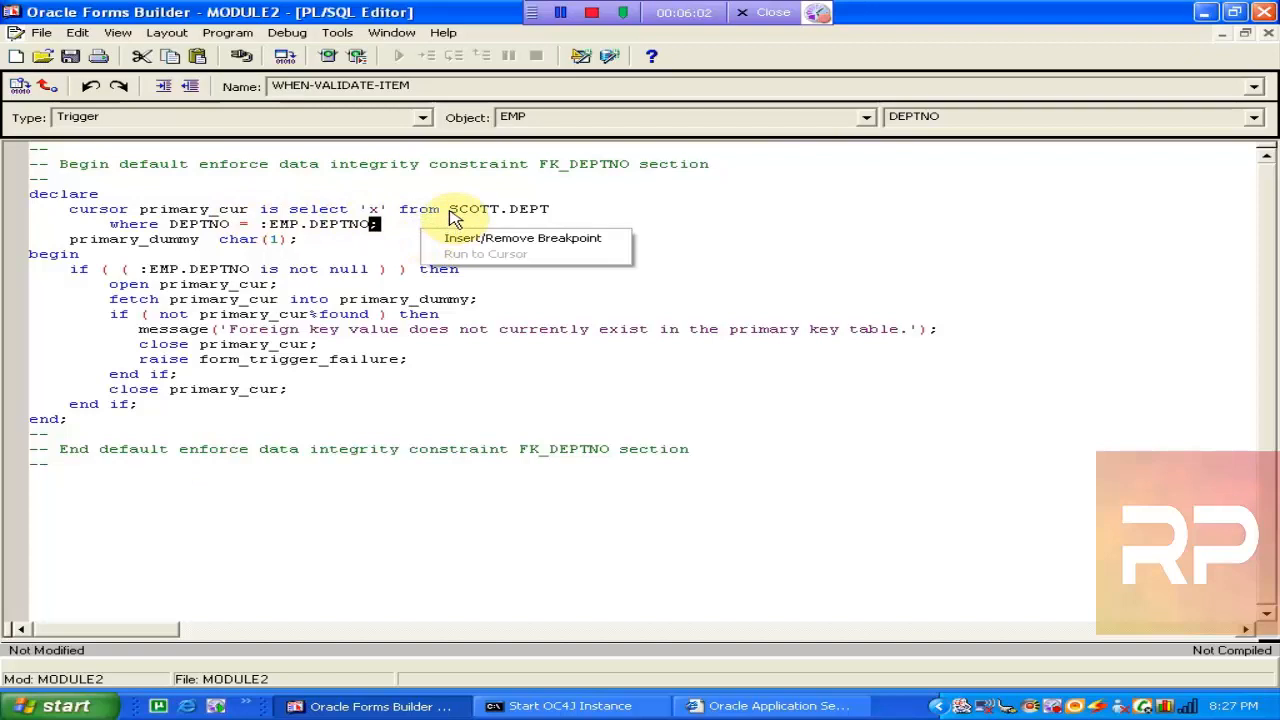
left_click(458, 208)
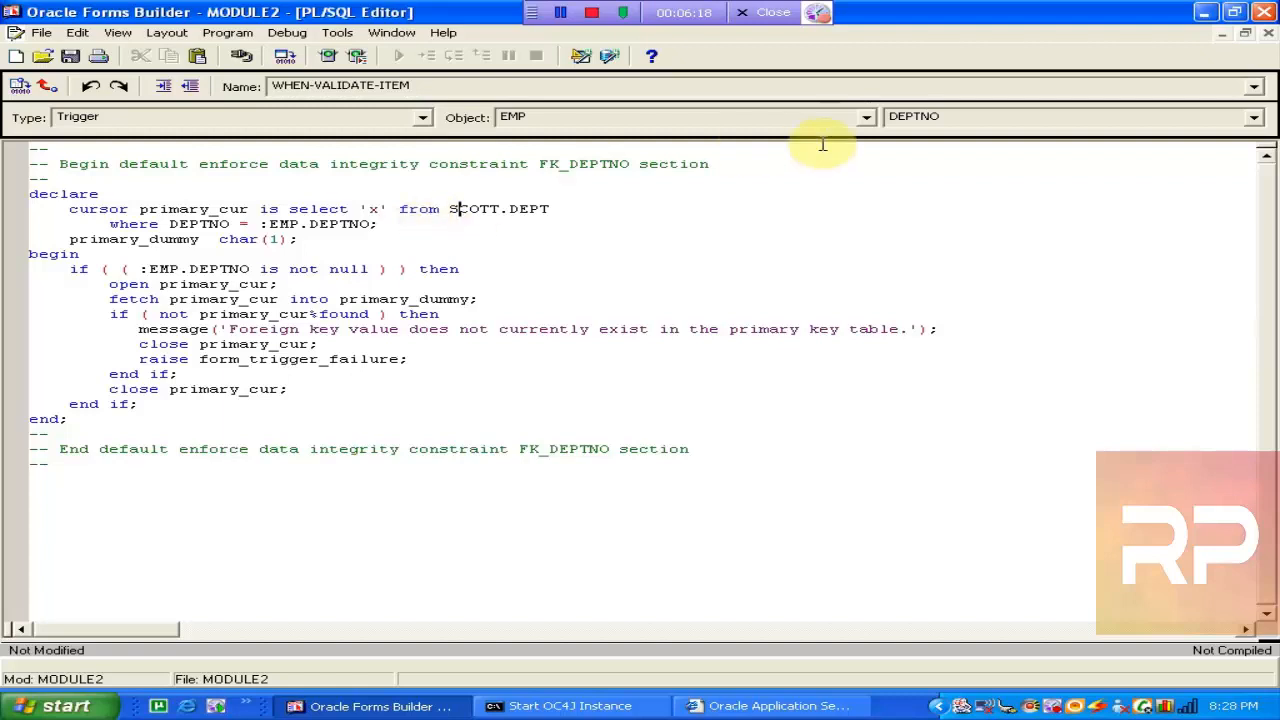
left_click(1268, 34)
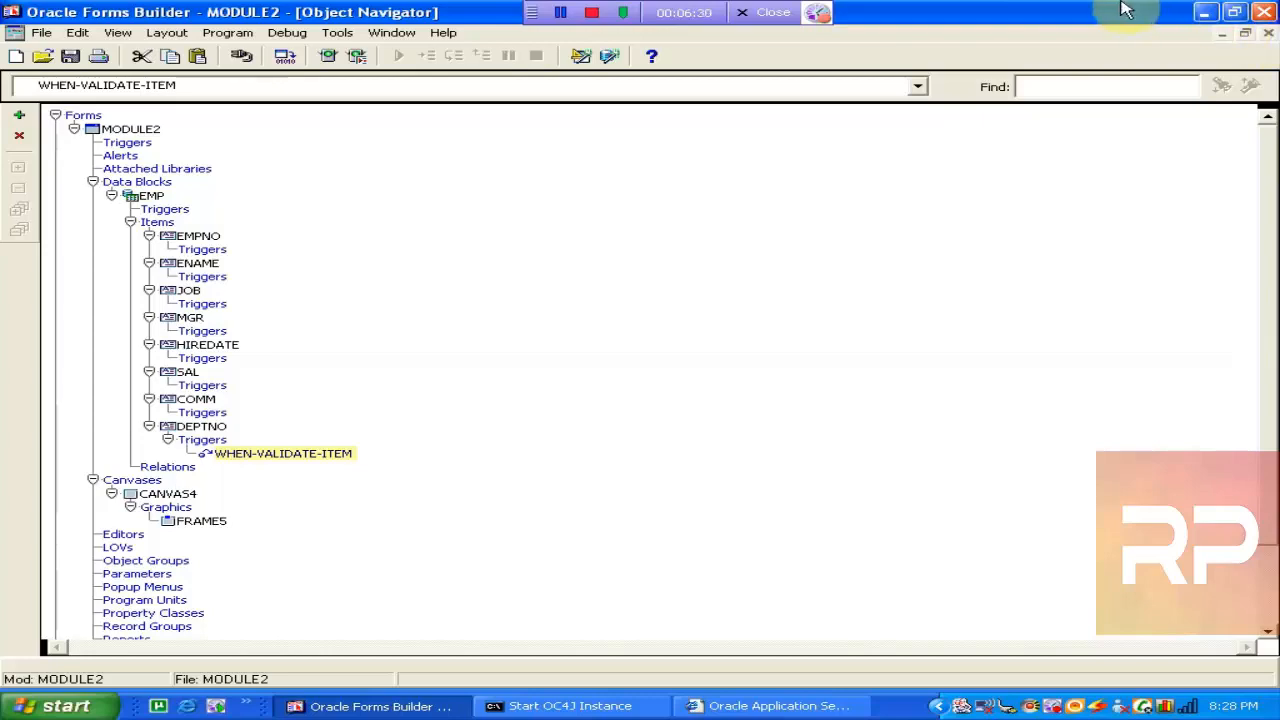
left_click(800, 708)
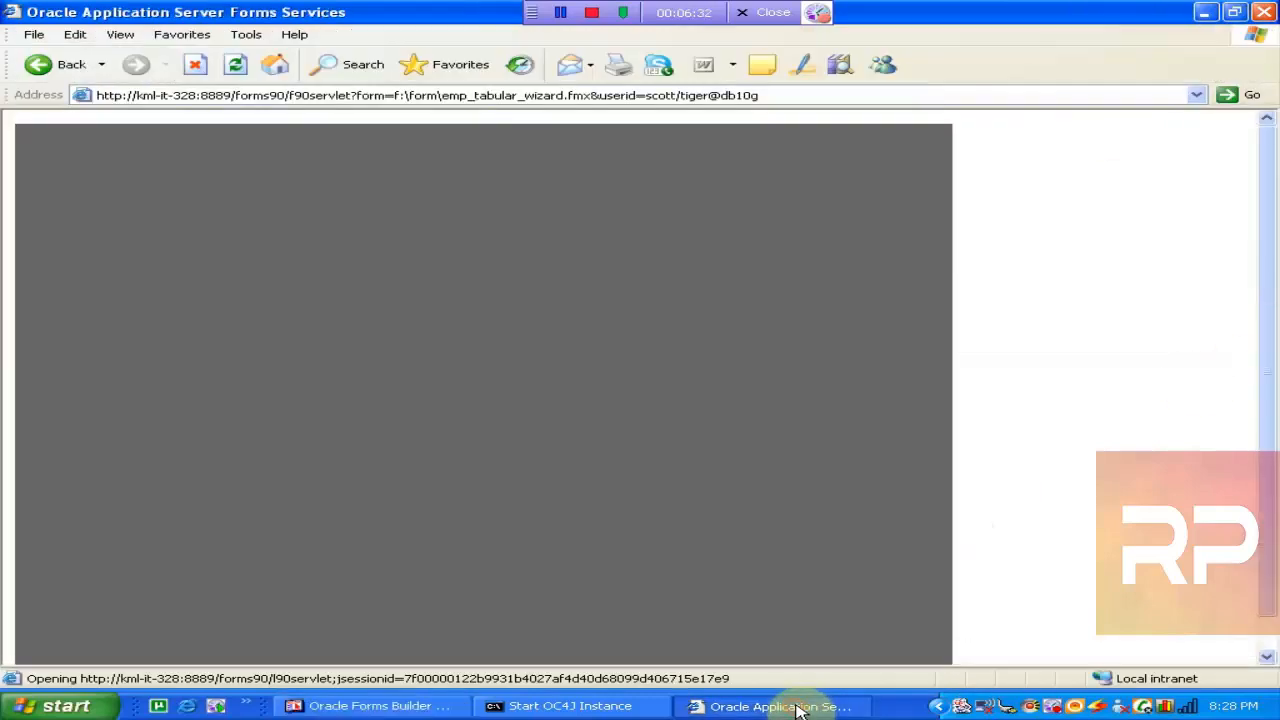
left_click(800, 708)
Open the Property Palette of the EMPNO item and examine its Primary Key and Column Name database properties
left_click(205, 249)
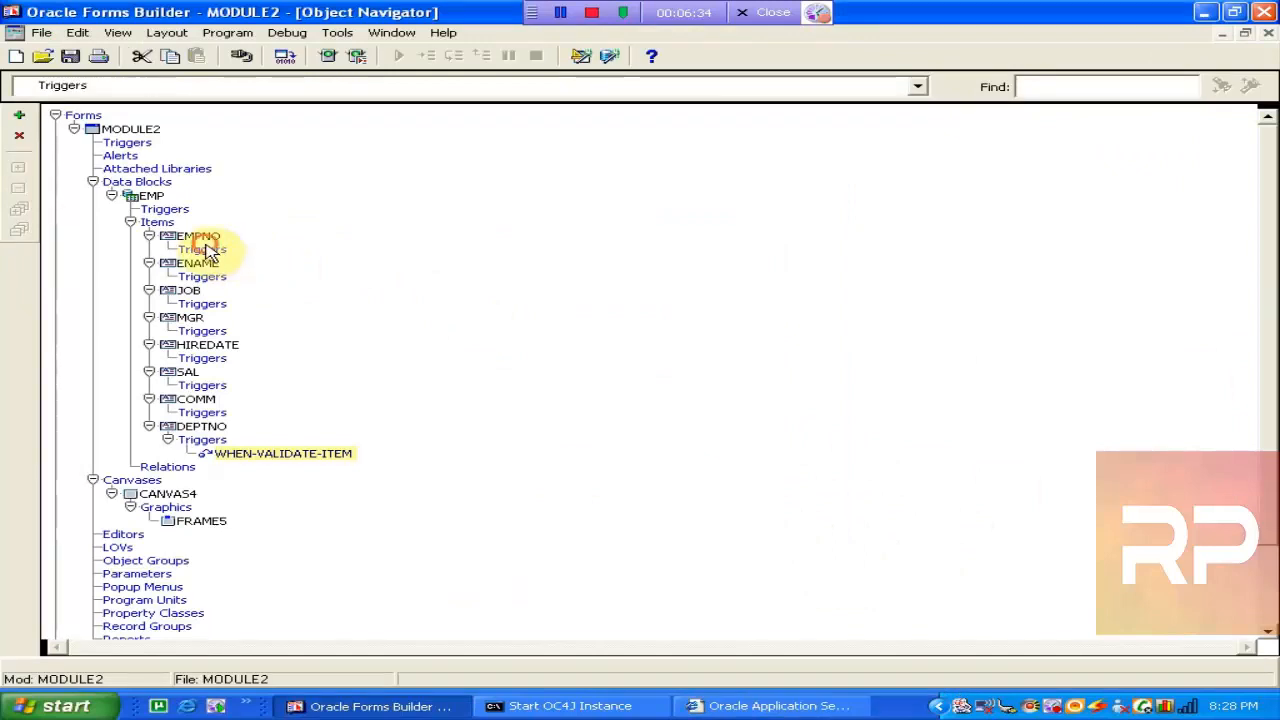
left_click(201, 238)
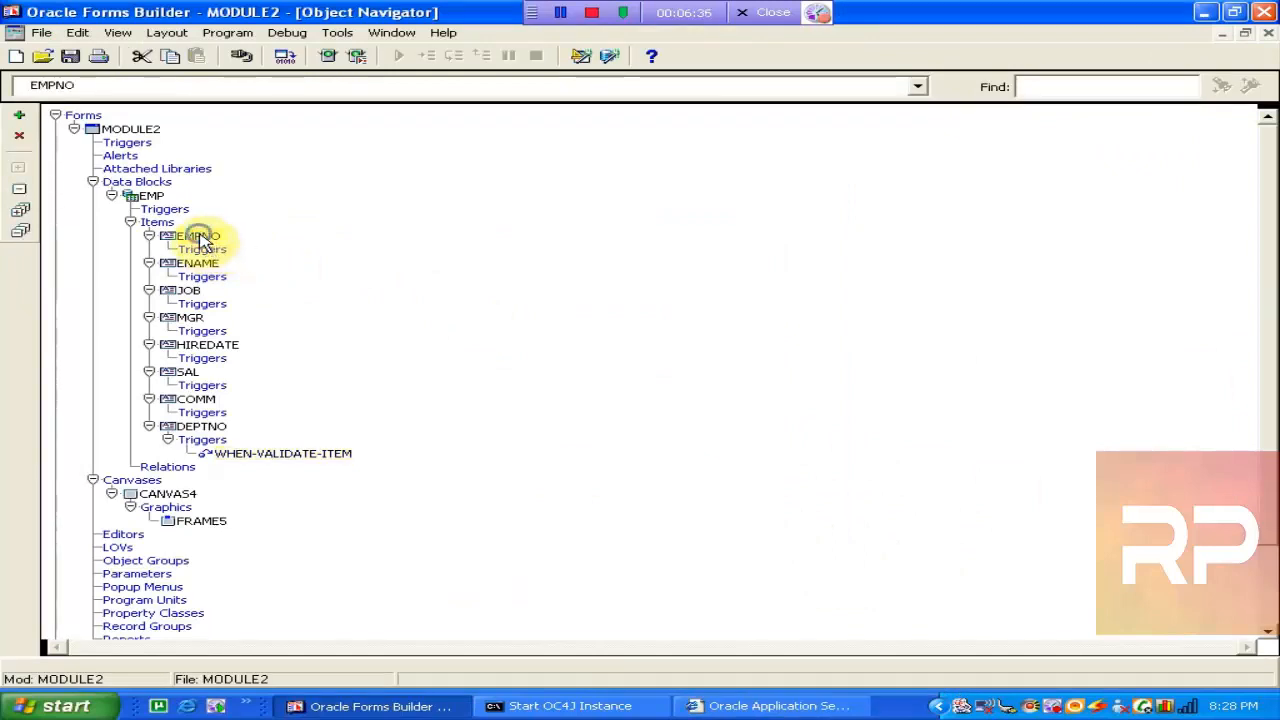
right_click(201, 240)
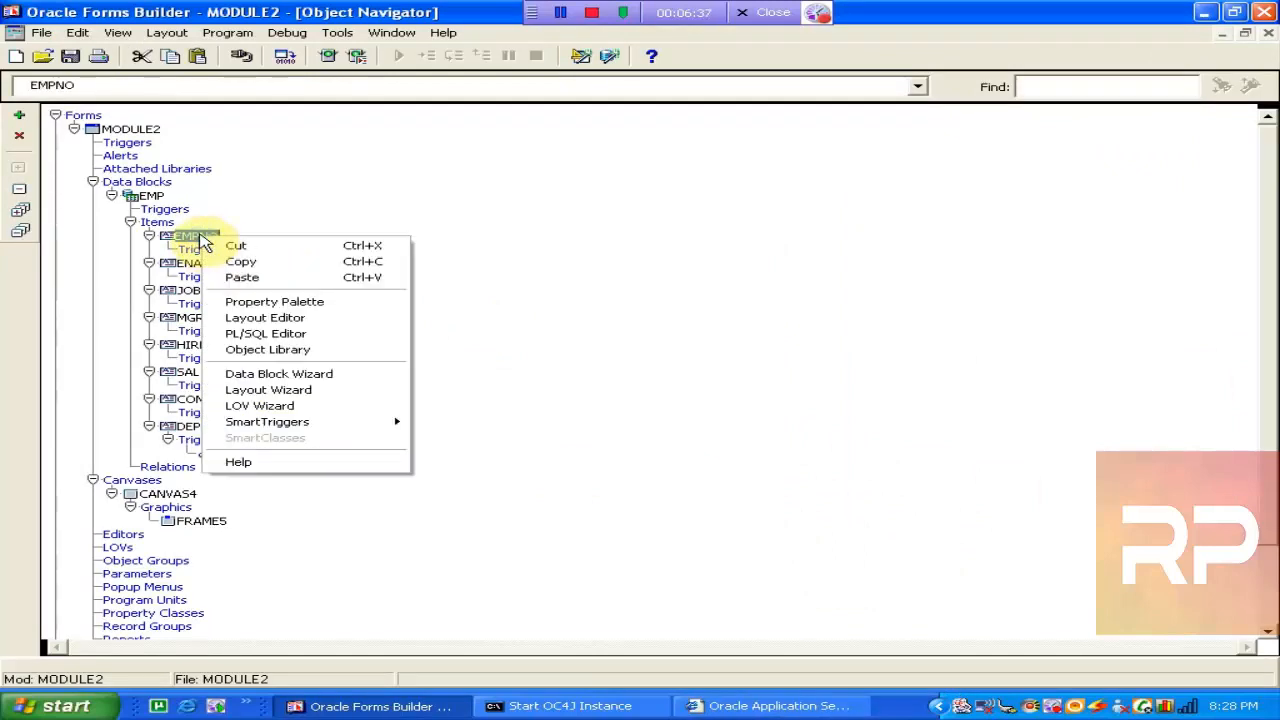
left_click(300, 303)
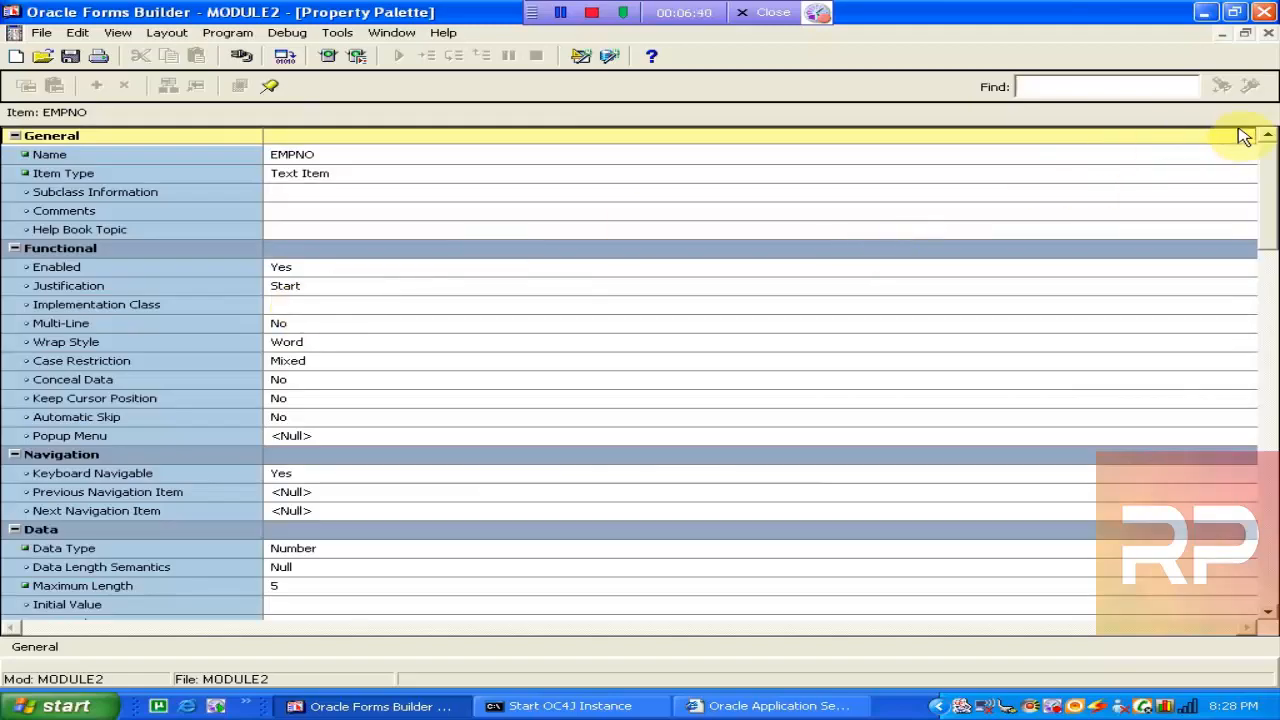
left_click_drag(1266, 189, 1276, 318)
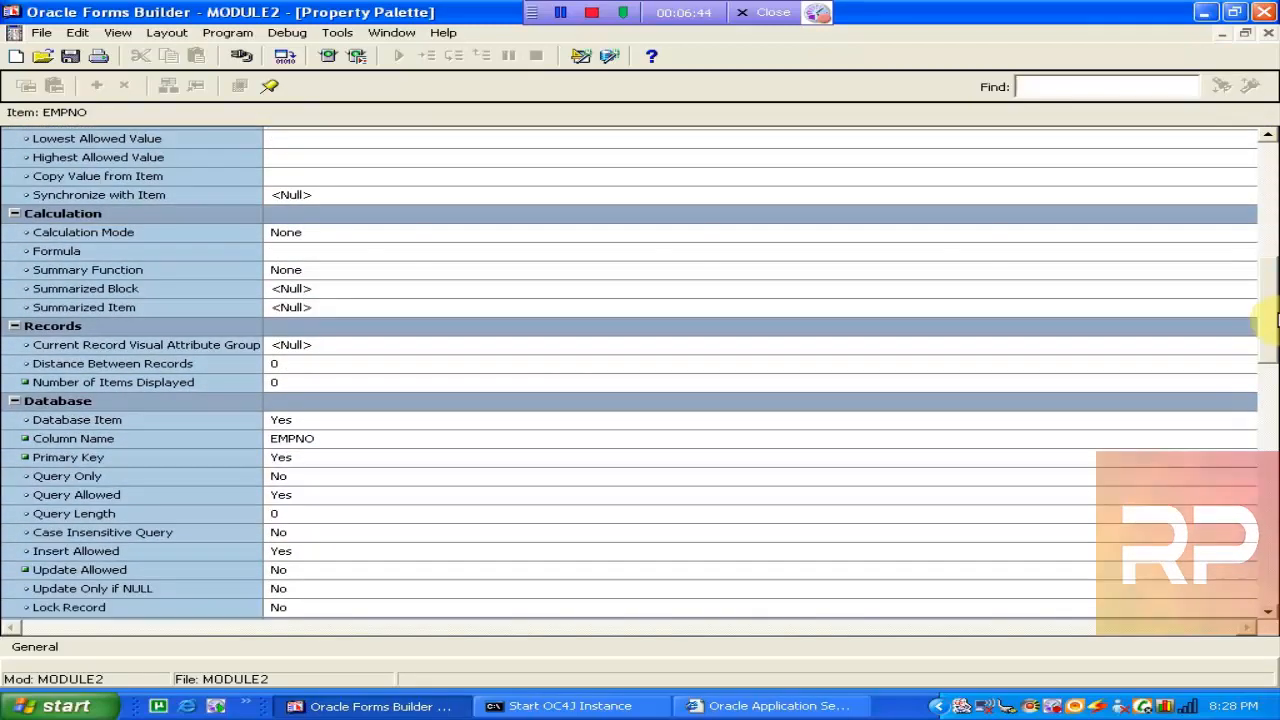
left_click(333, 461)
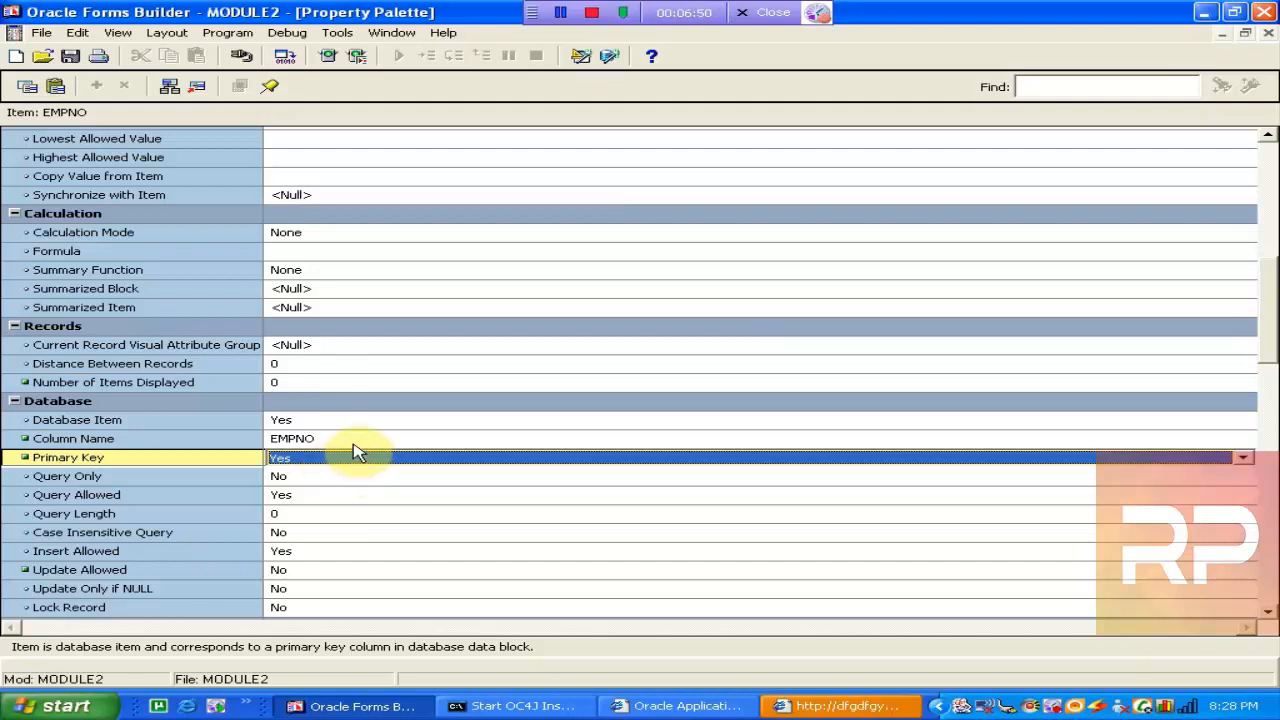
left_click(350, 441)
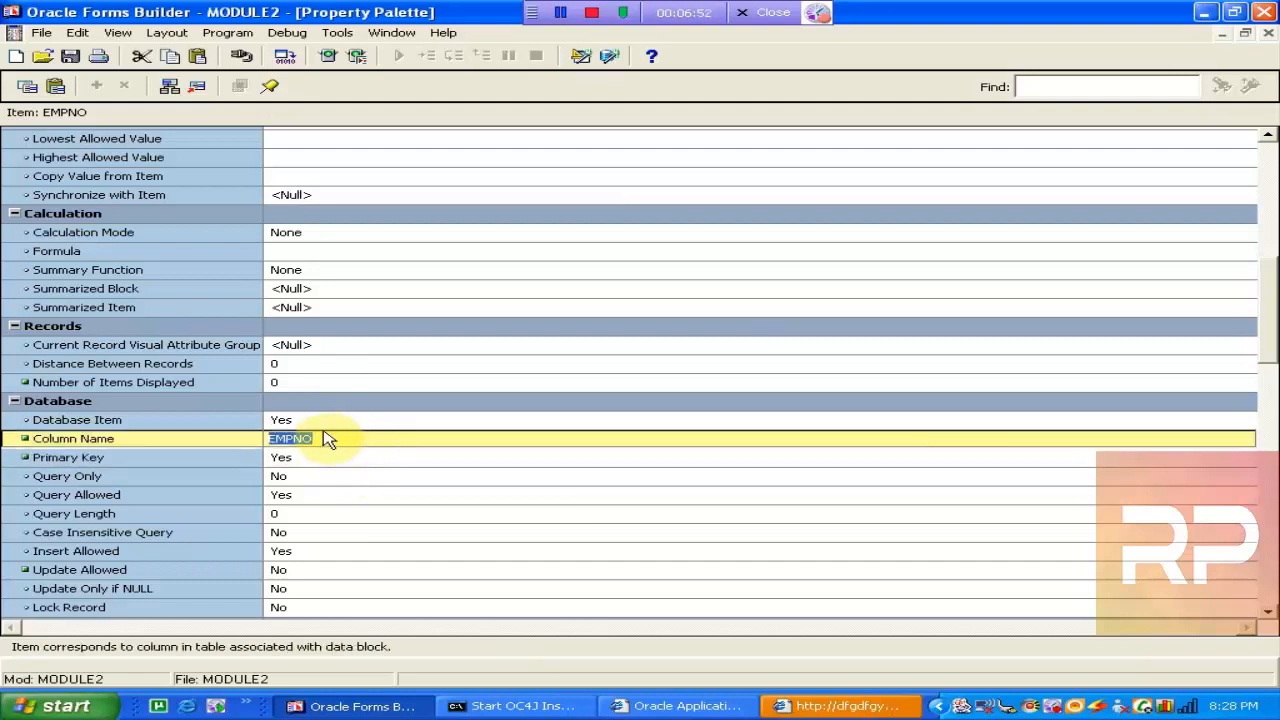
Close EMPNO's Property Palette, switch to the form running in the browser and exit the form without saving its changes
left_click(1267, 32)
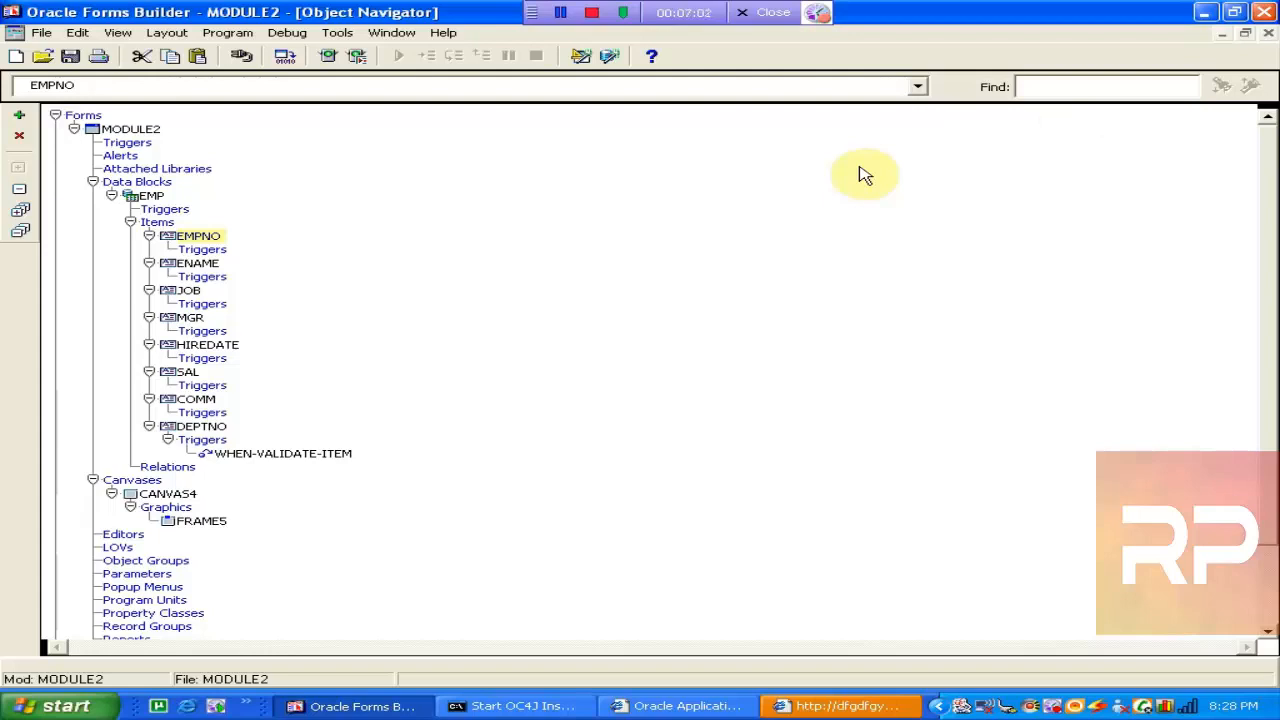
left_click(680, 706)
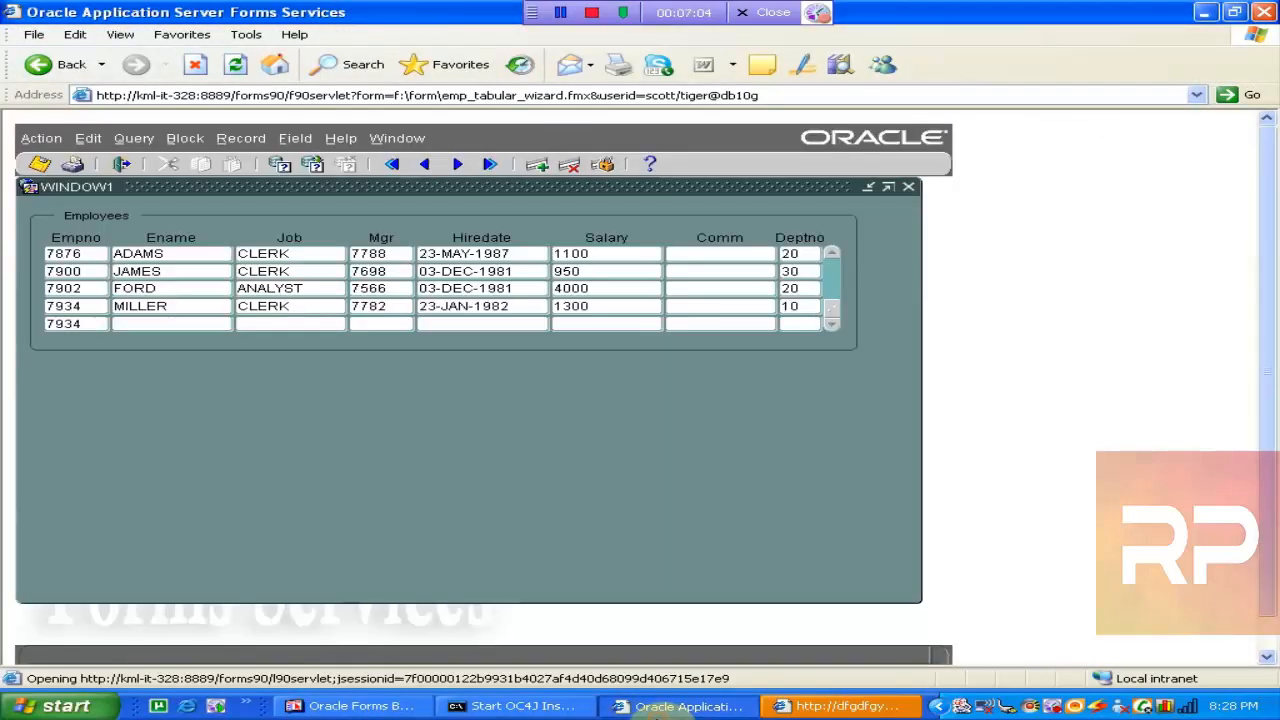
left_click(121, 164)
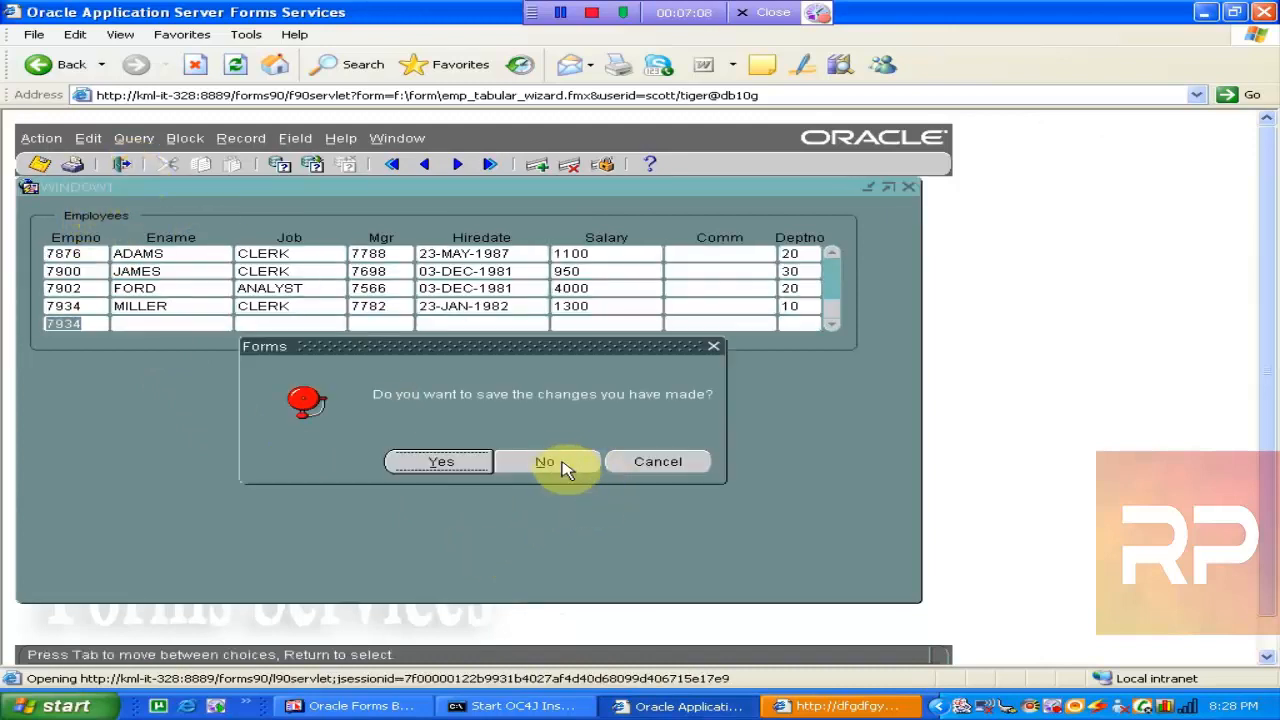
left_click(563, 466)
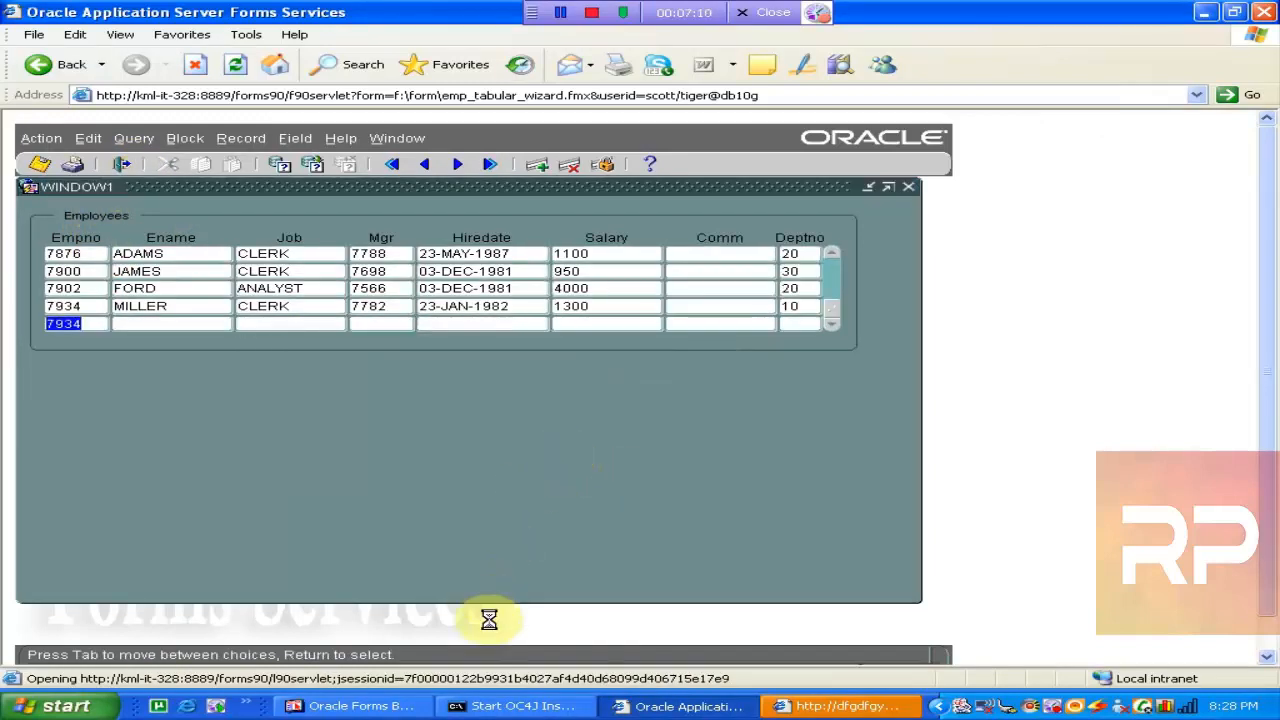
Reload the emp_tabular_wizard form in the browser and execute a query to retrieve the employee records
left_click(392, 707)
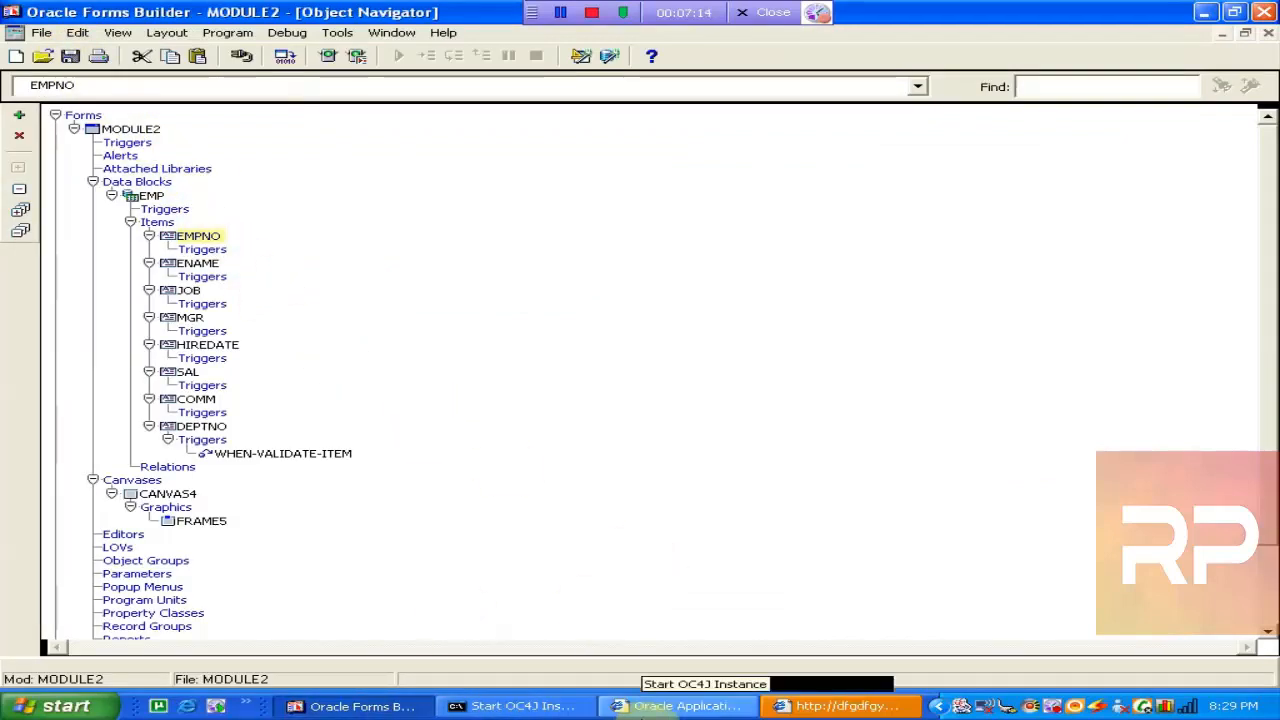
left_click(685, 707)
left_click(685, 707)
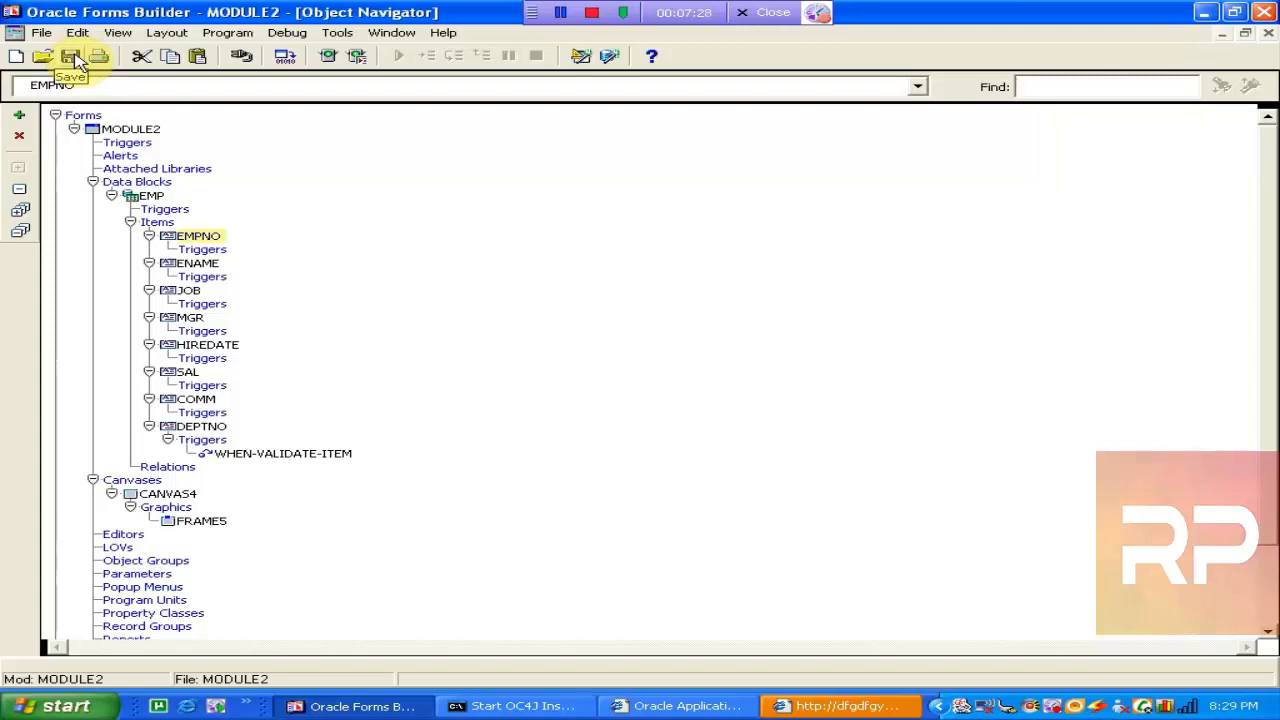
left_click(665, 705)
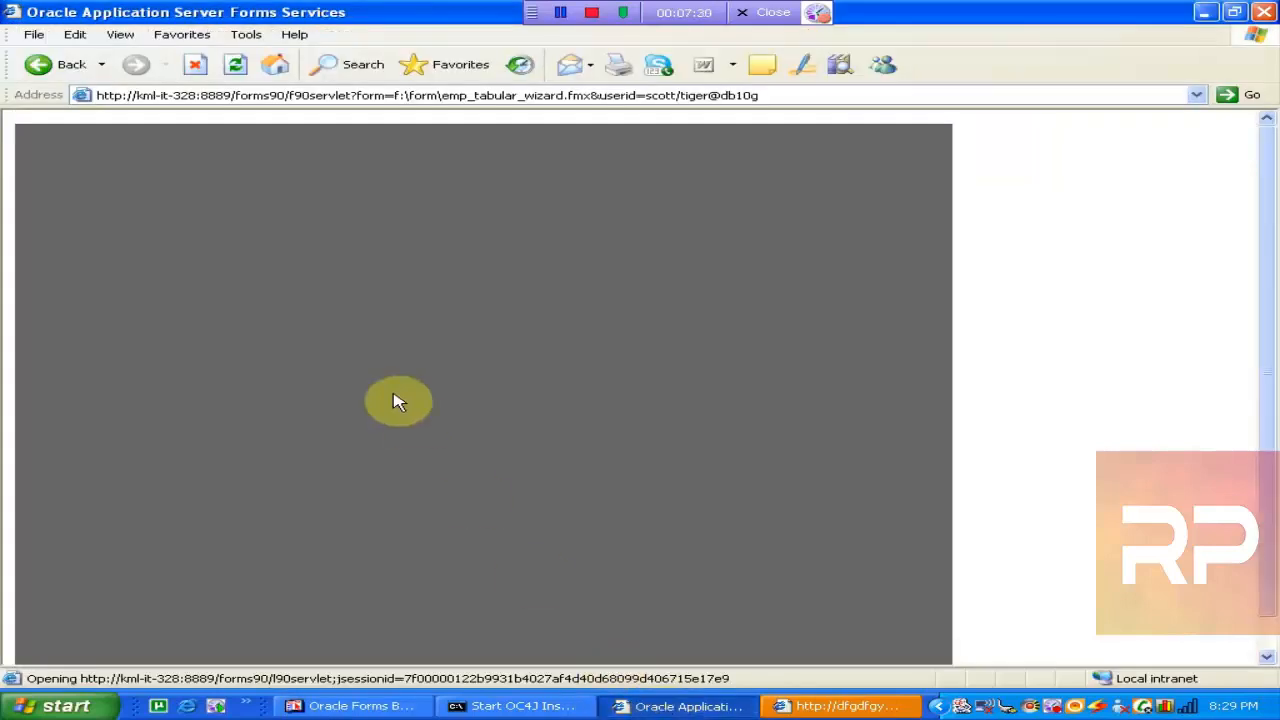
left_click(234, 97)
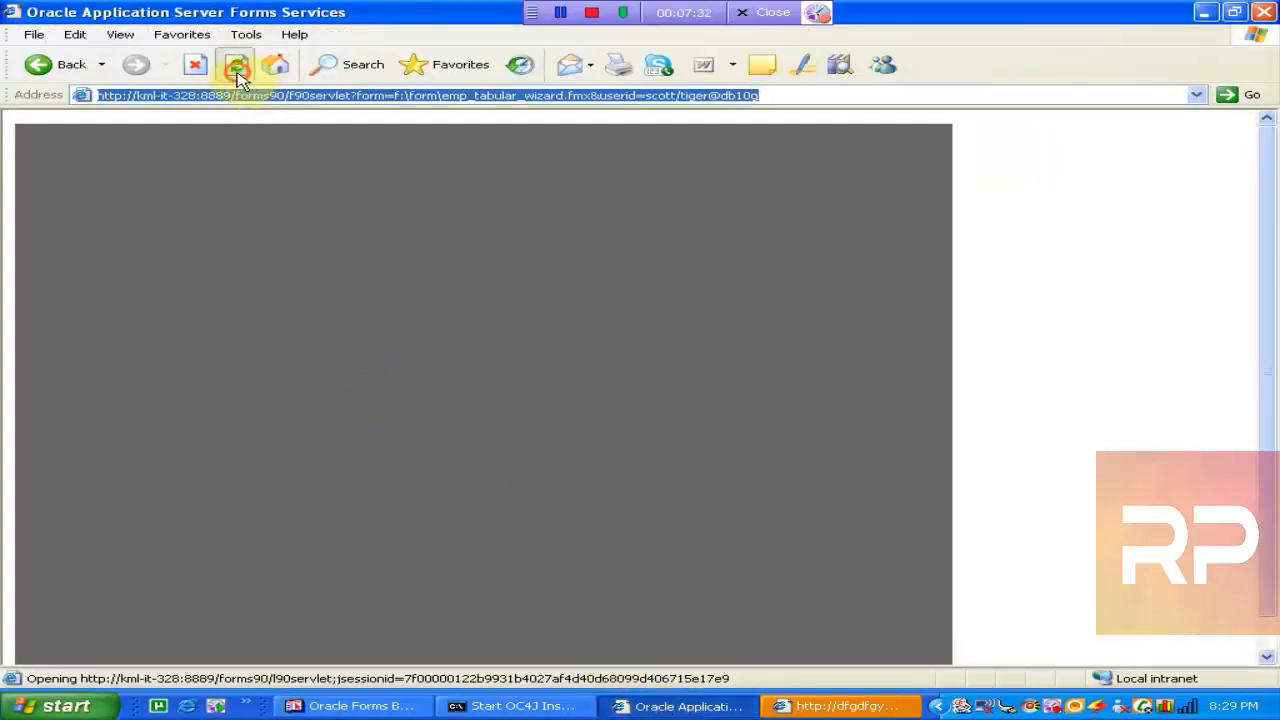
left_click(237, 68)
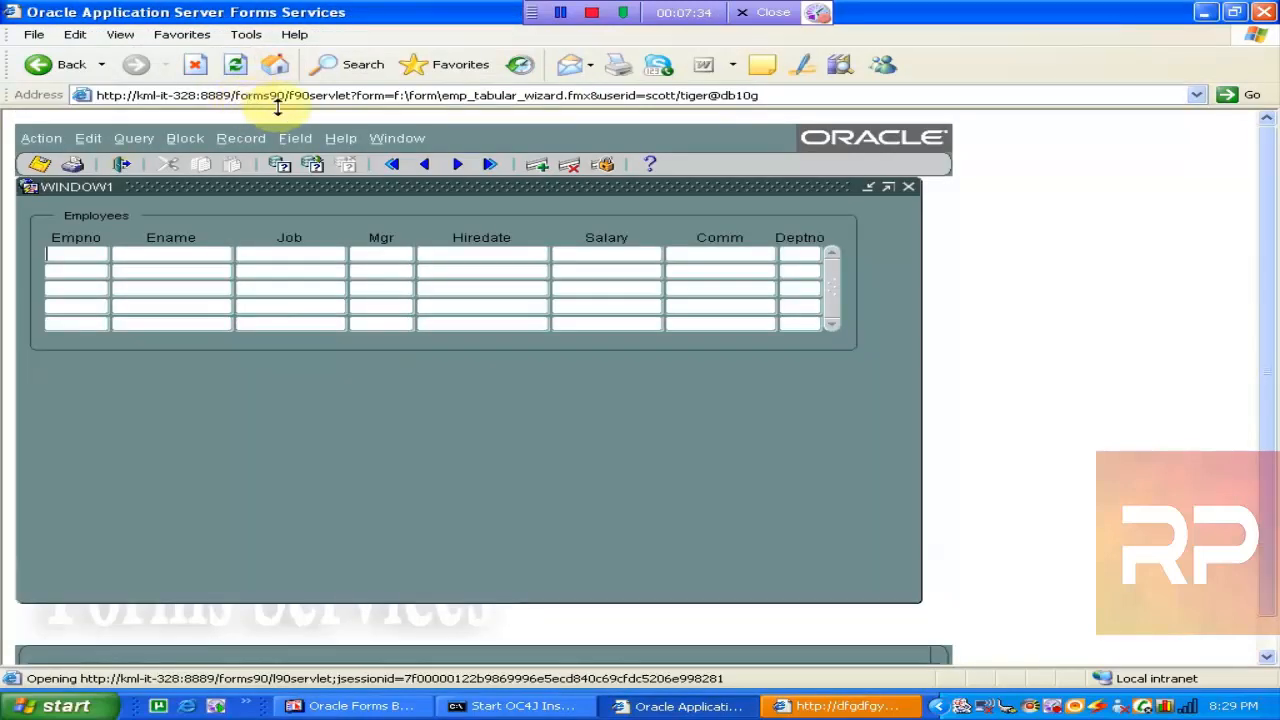
left_click(313, 165)
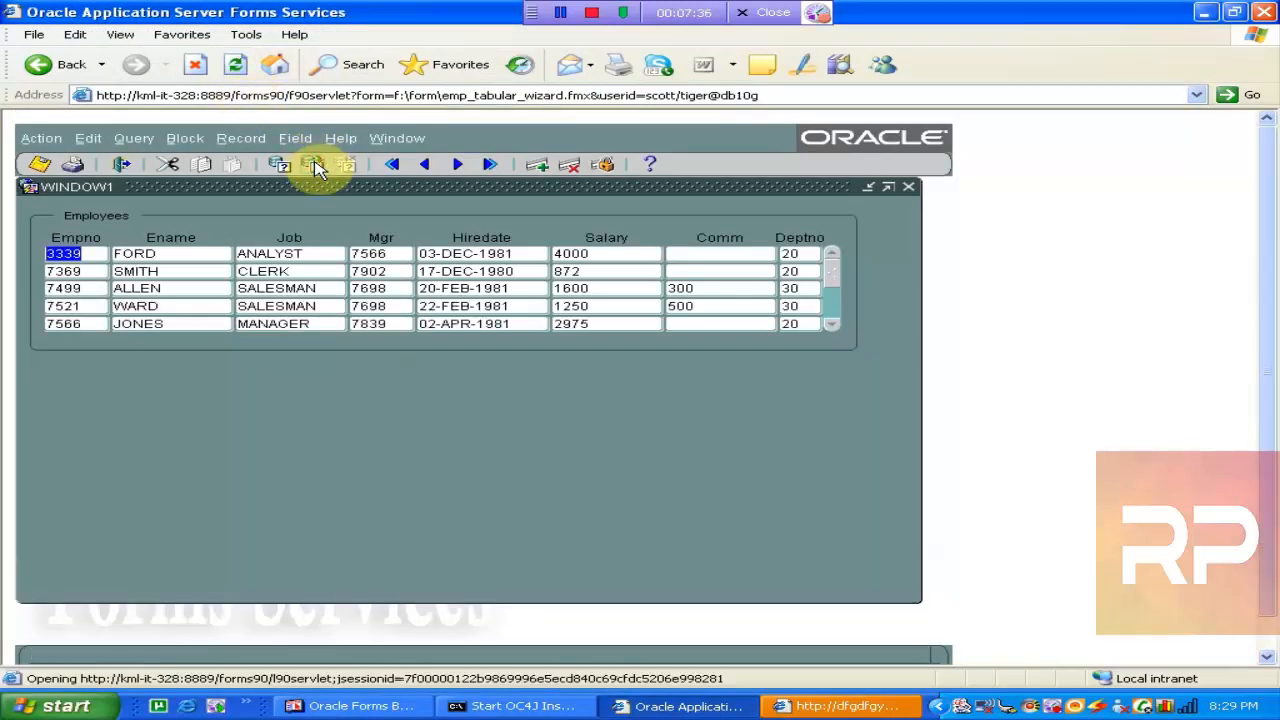
Examine how the Job and Hiredate fields look across different employee rows of the running form
left_click(282, 271)
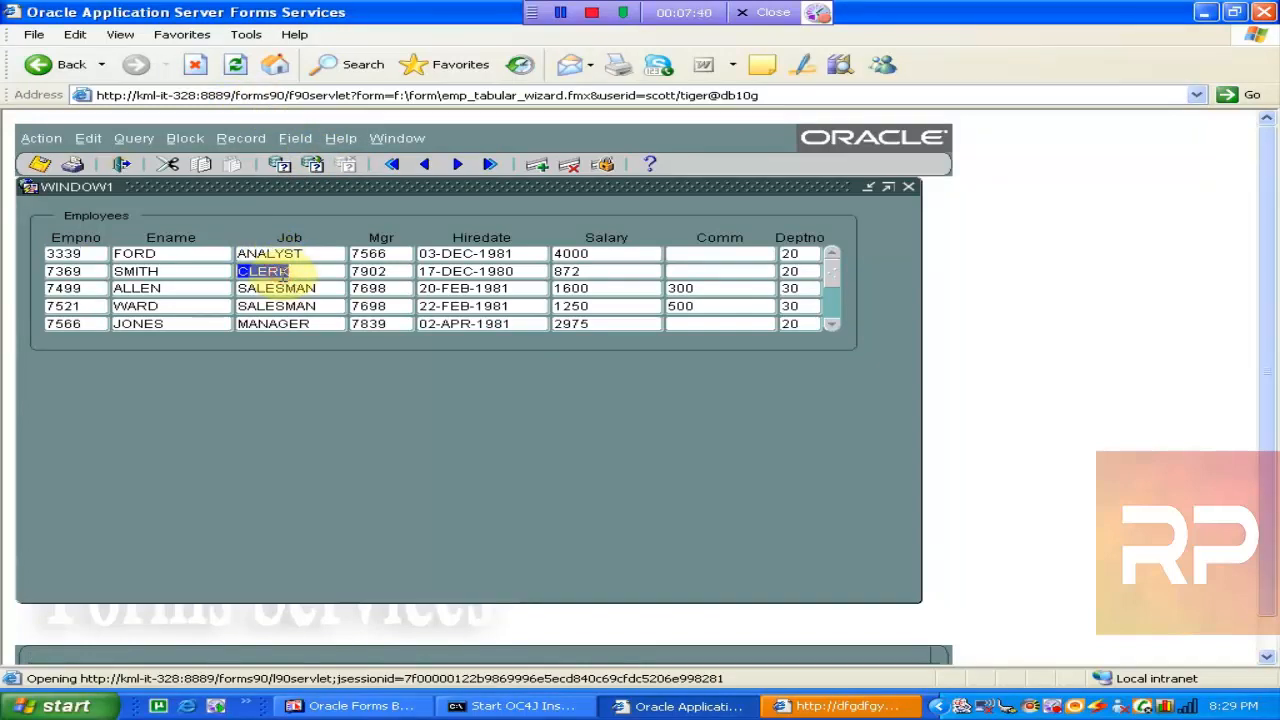
left_click(296, 306)
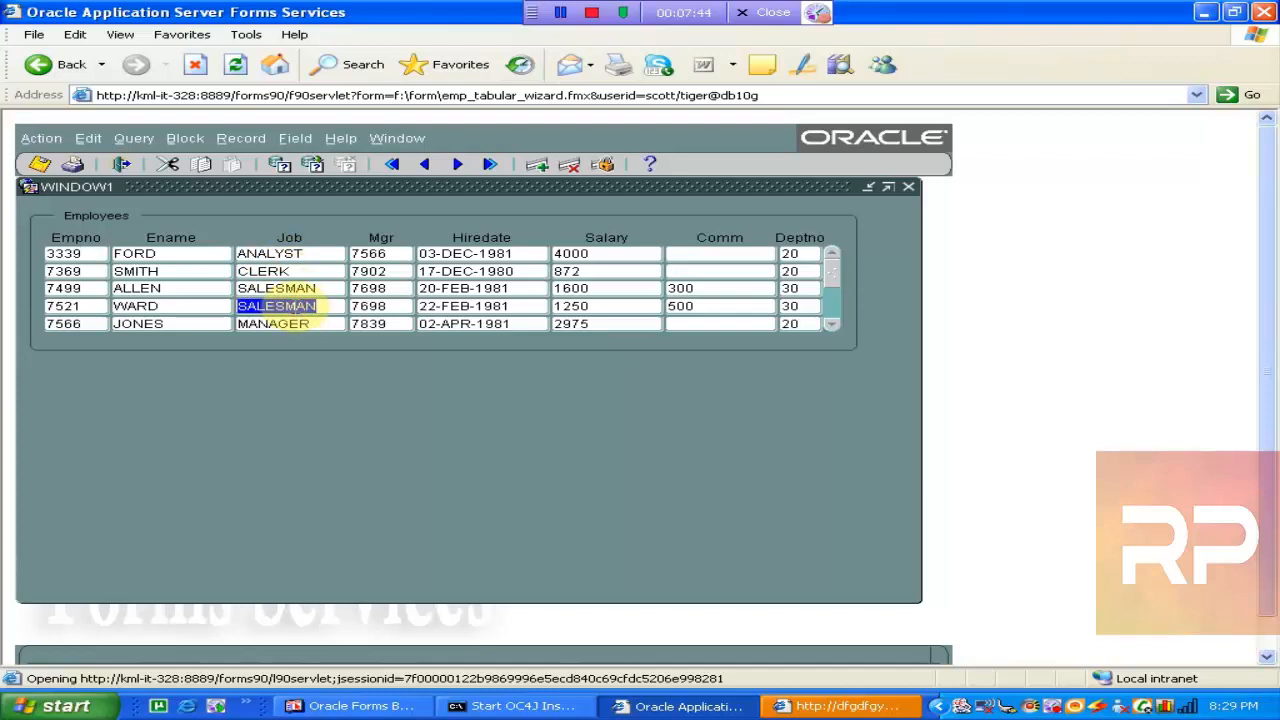
left_click(441, 287)
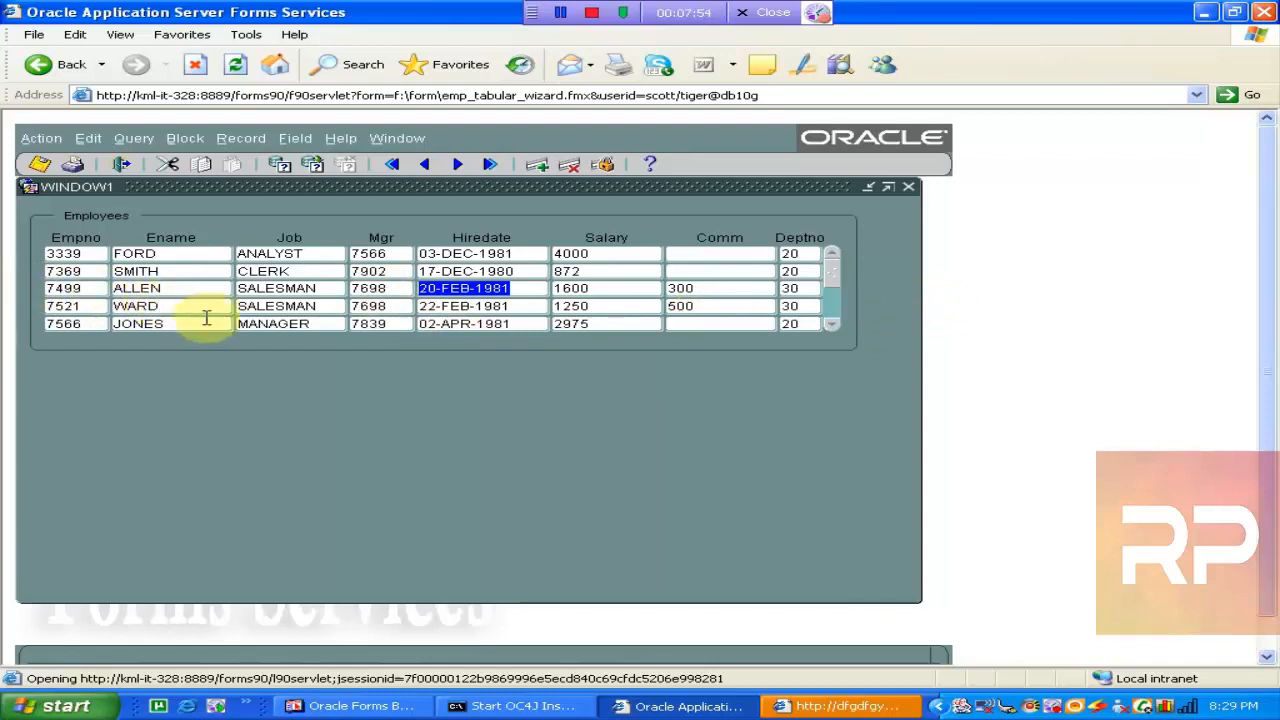
left_click(255, 325)
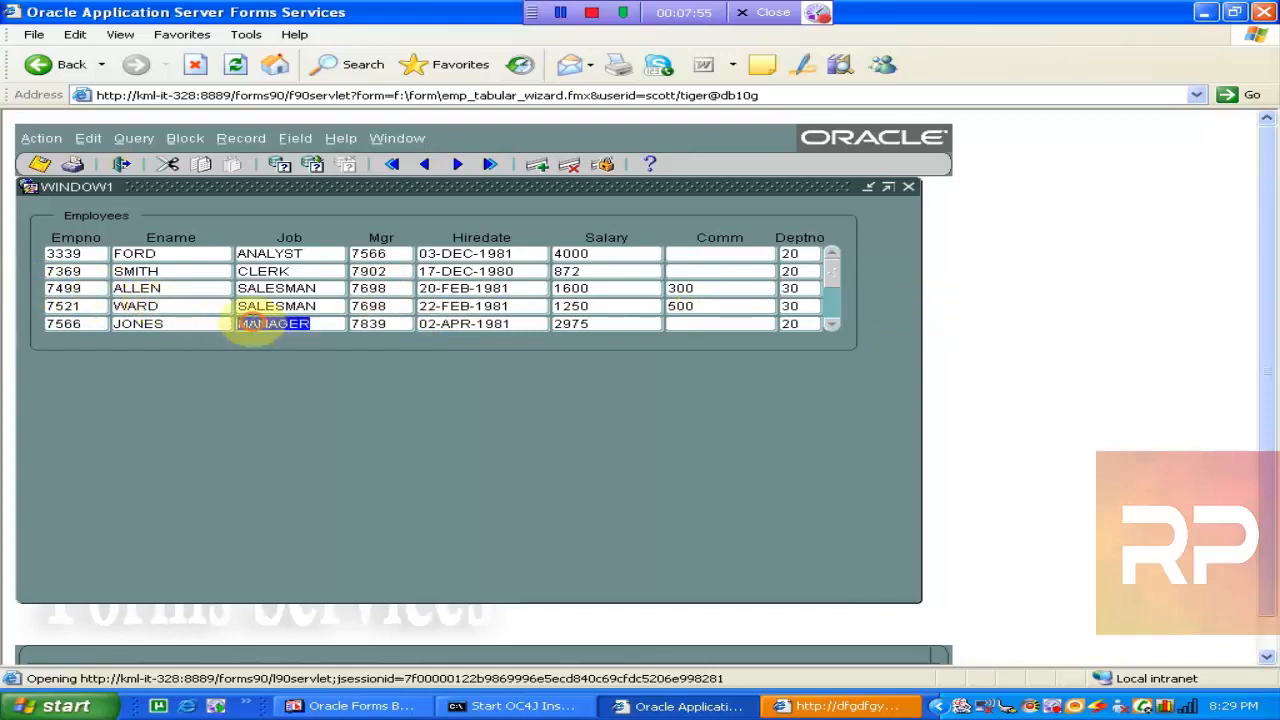
left_click(285, 289)
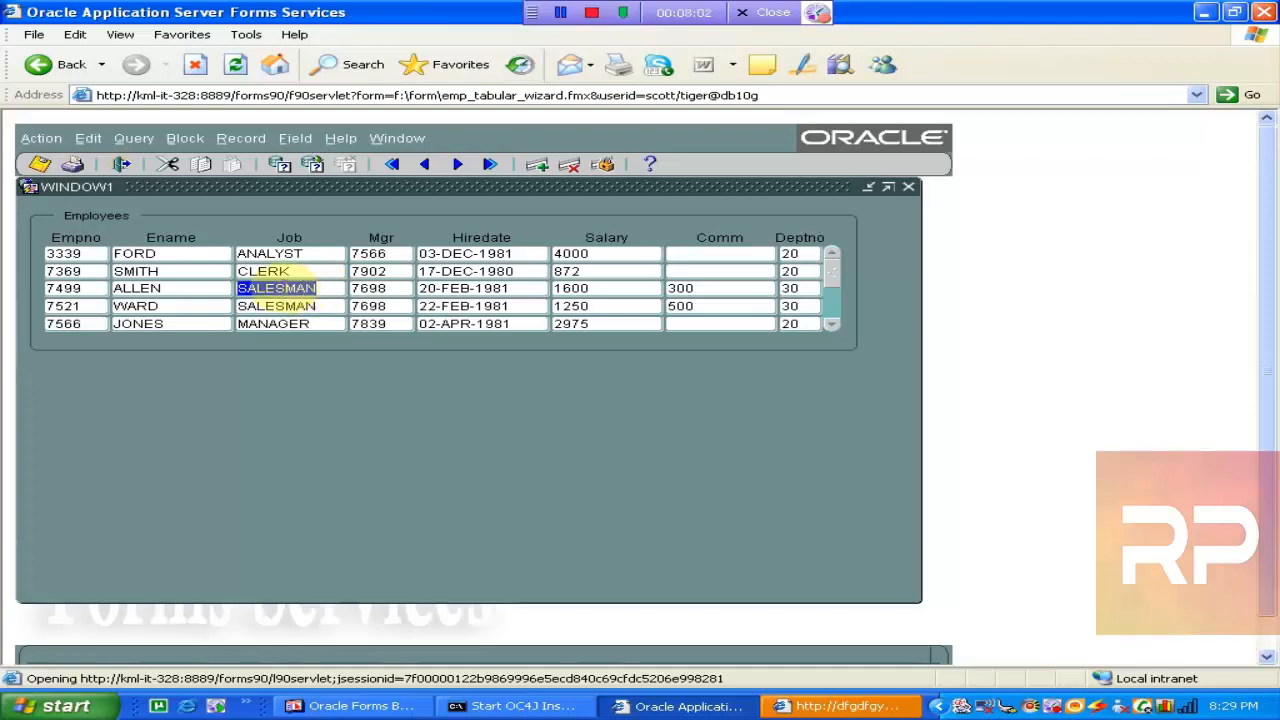
Return to Forms Builder, collapse the EMP data block and expand the Windows node to select WINDOW1
left_click(335, 706)
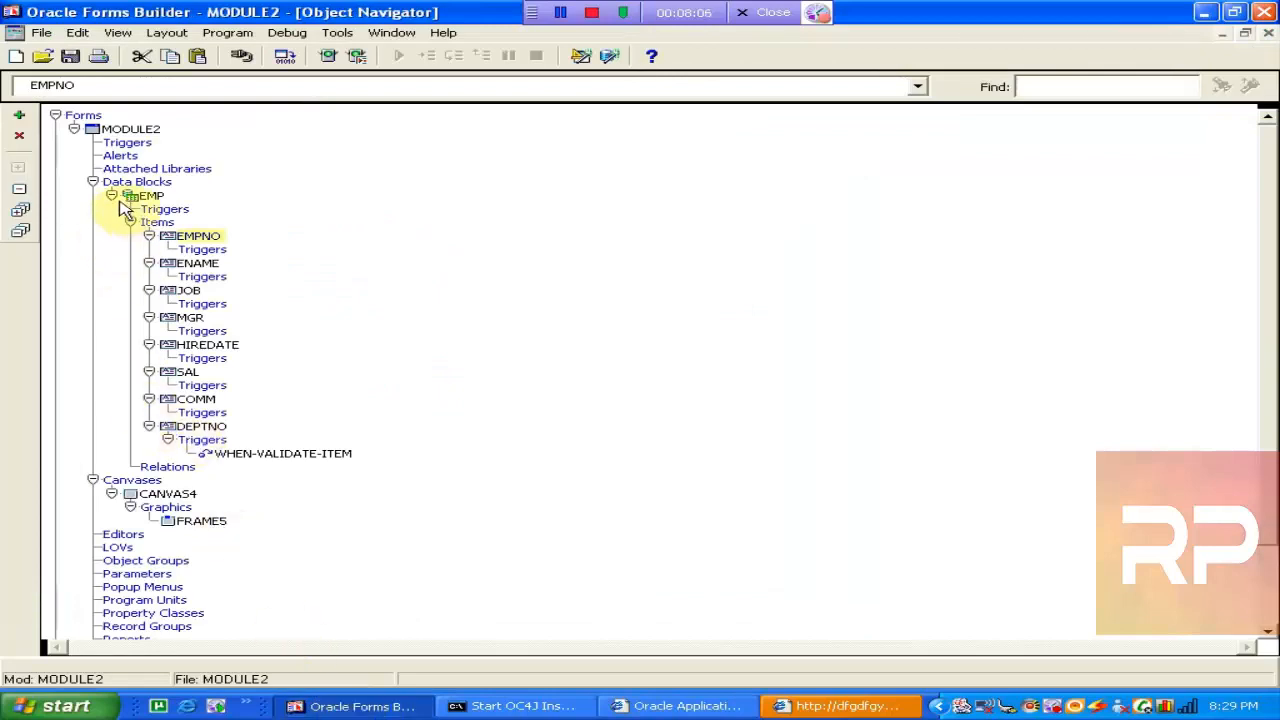
left_click(113, 197)
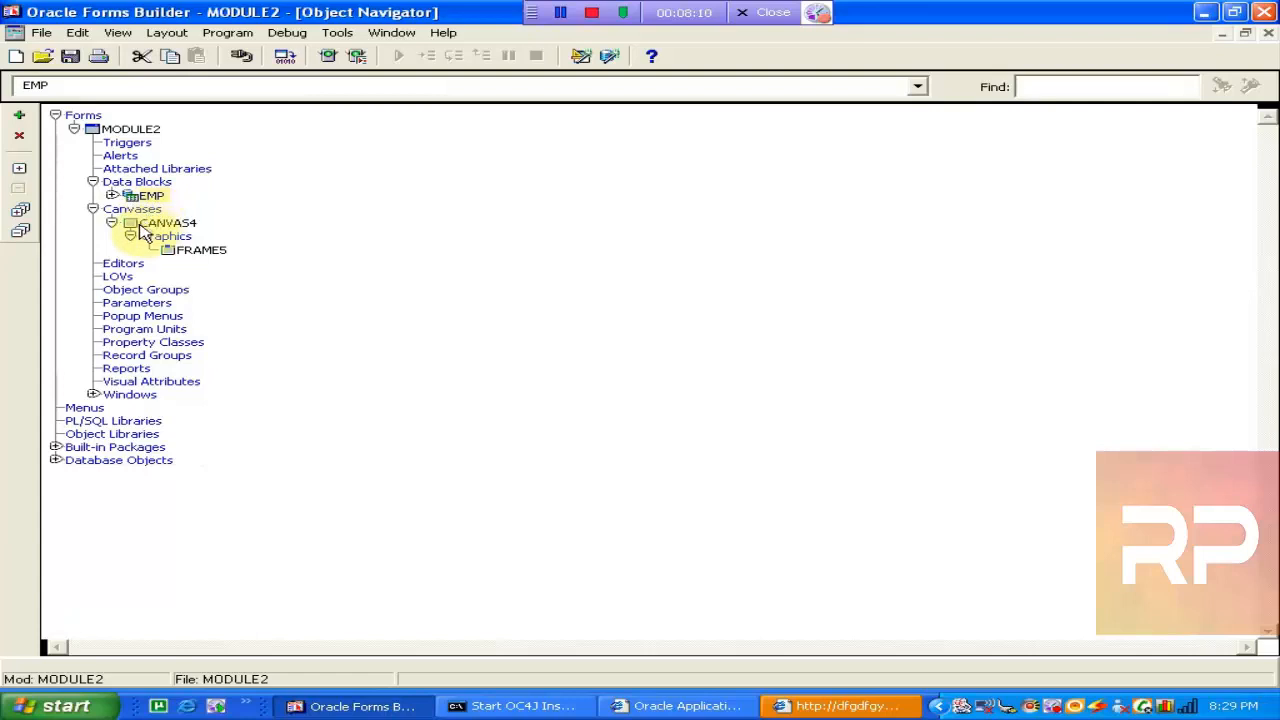
left_click(140, 222)
left_click(91, 395)
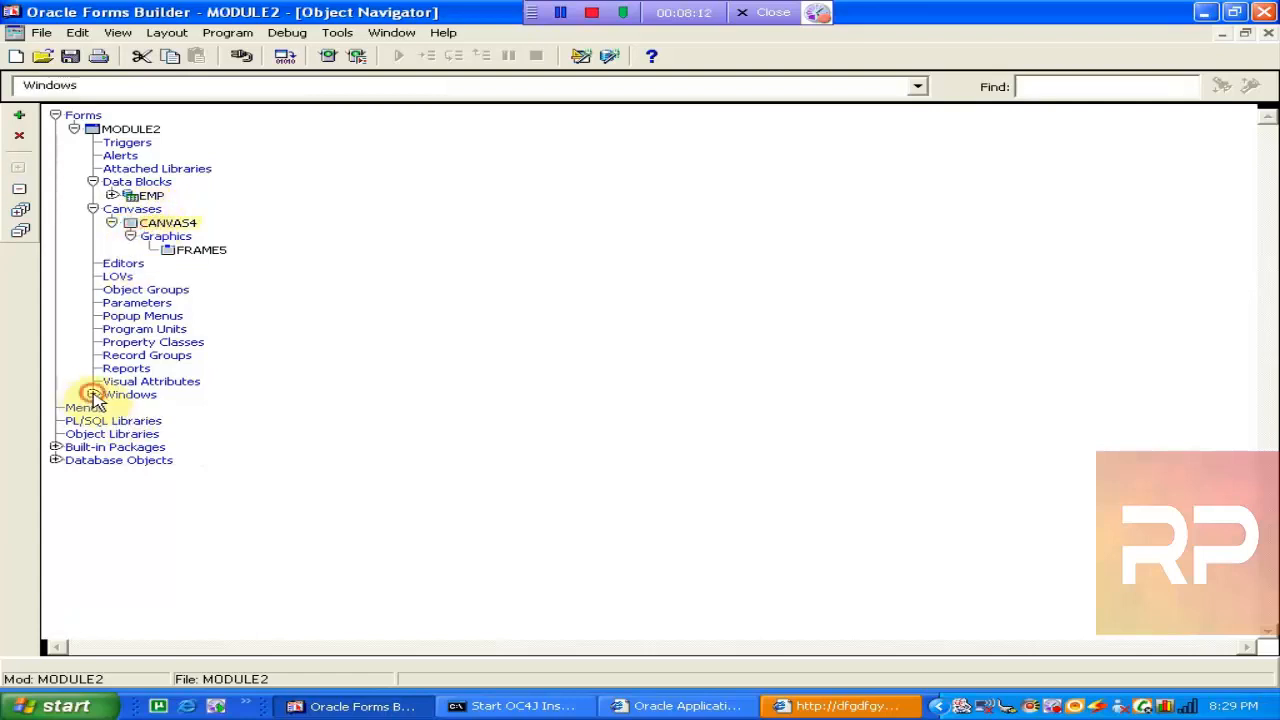
left_click(128, 408)
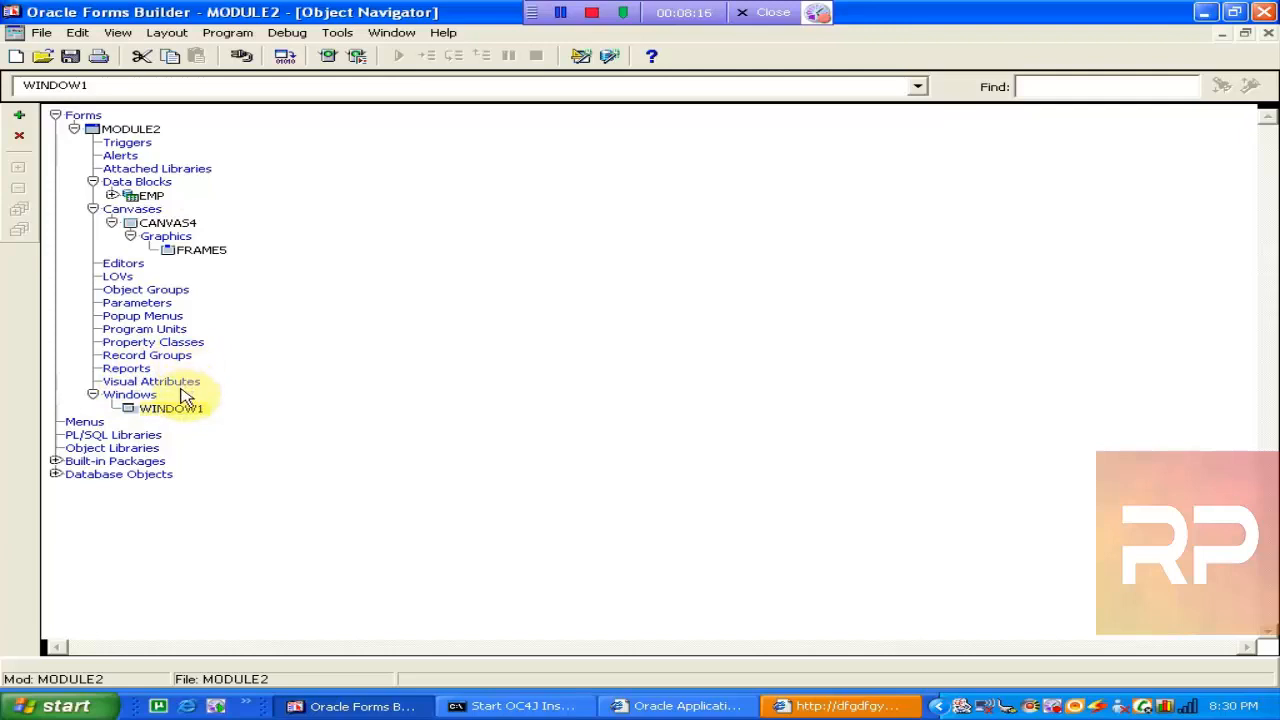
Review the Visual Attributes node alongside CANVAS4, the EMP data block and its EMPNO item in the Object Navigator
left_click(178, 384)
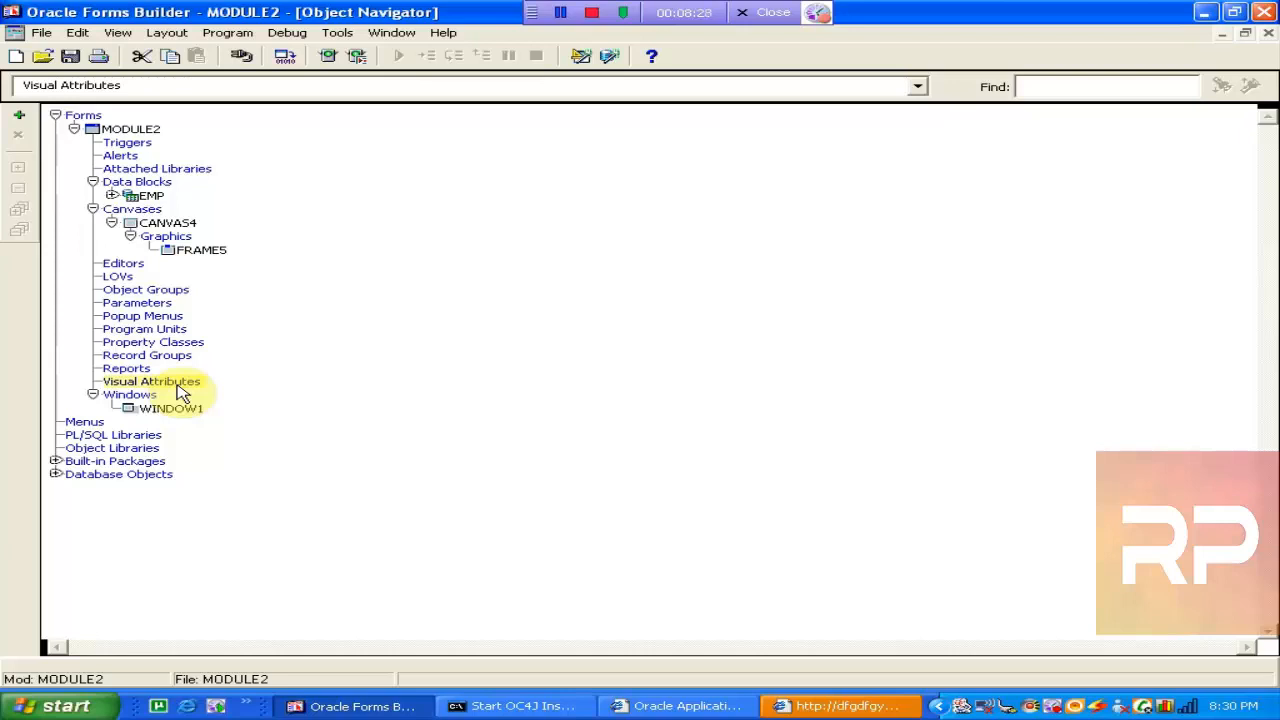
left_click(136, 226)
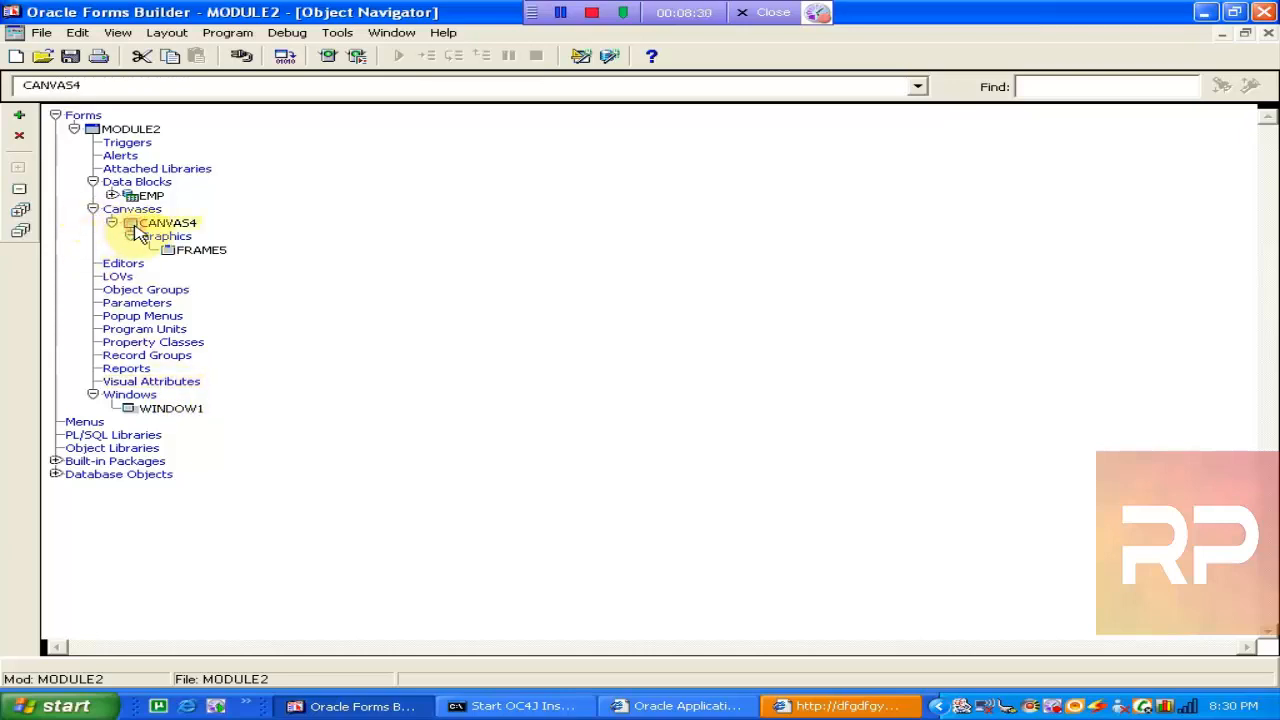
left_click(134, 198)
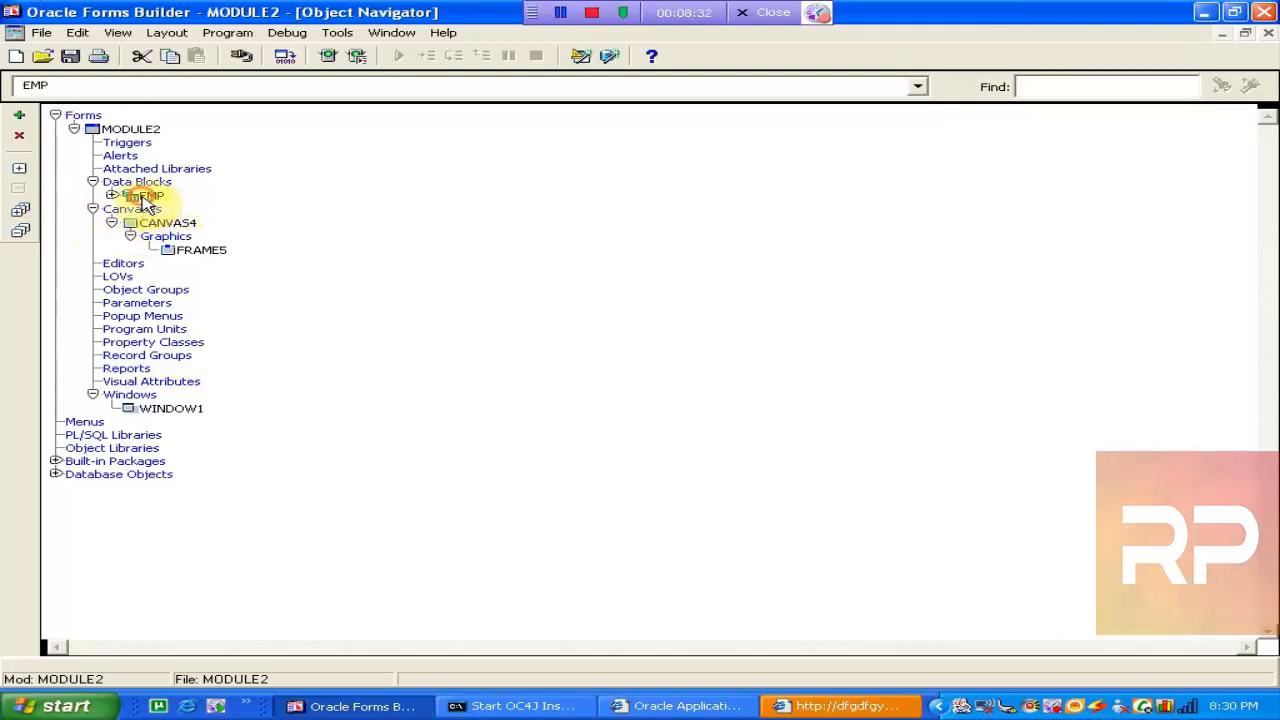
left_click(111, 195)
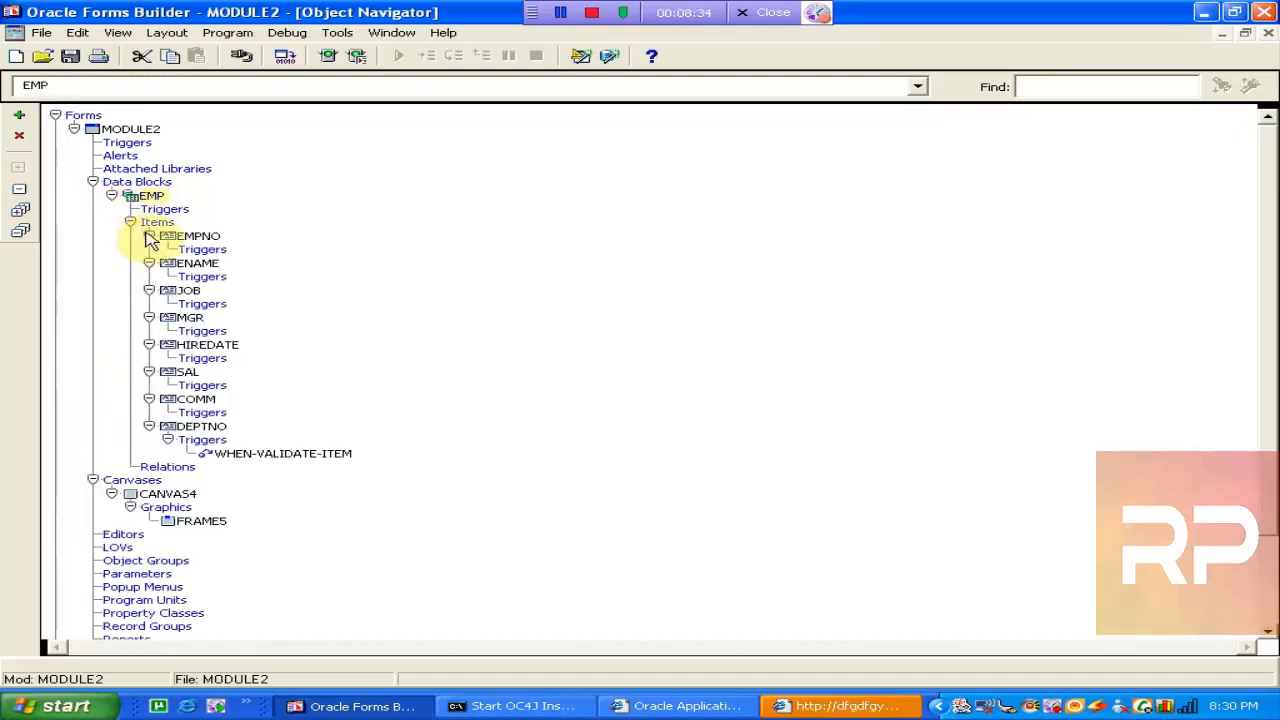
left_click(186, 238)
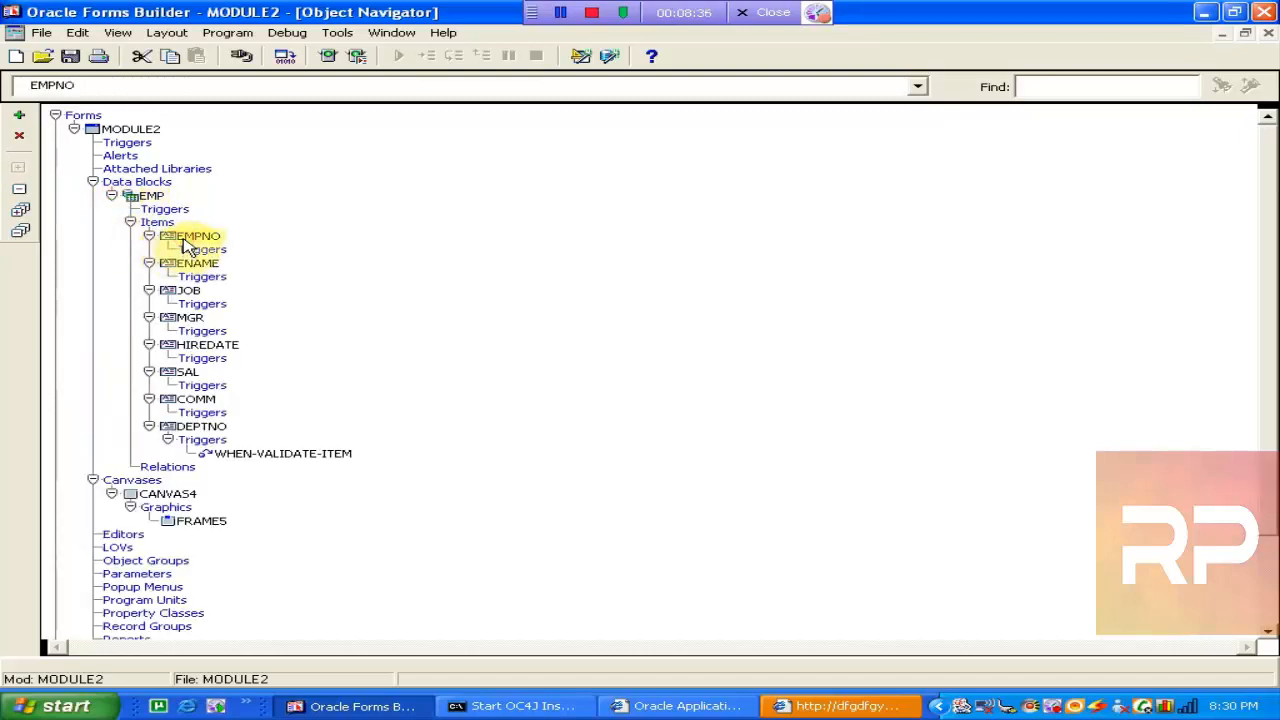
left_click(111, 195)
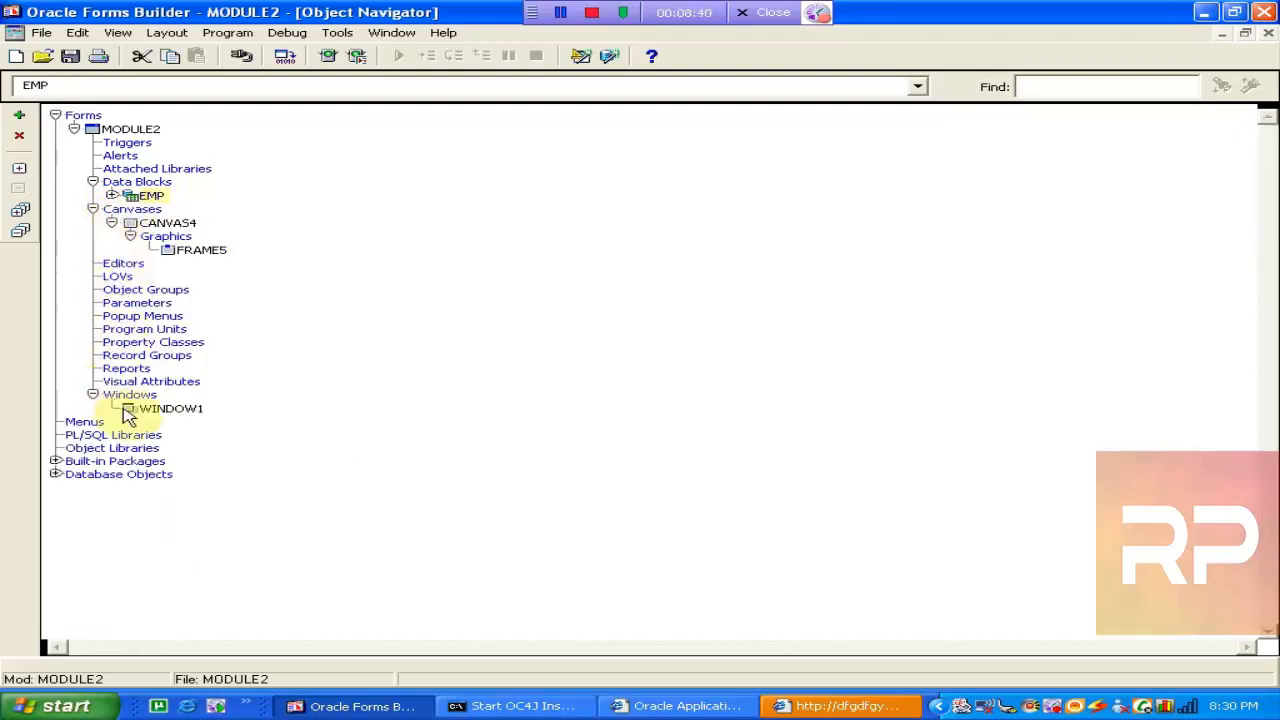
left_click(168, 384)
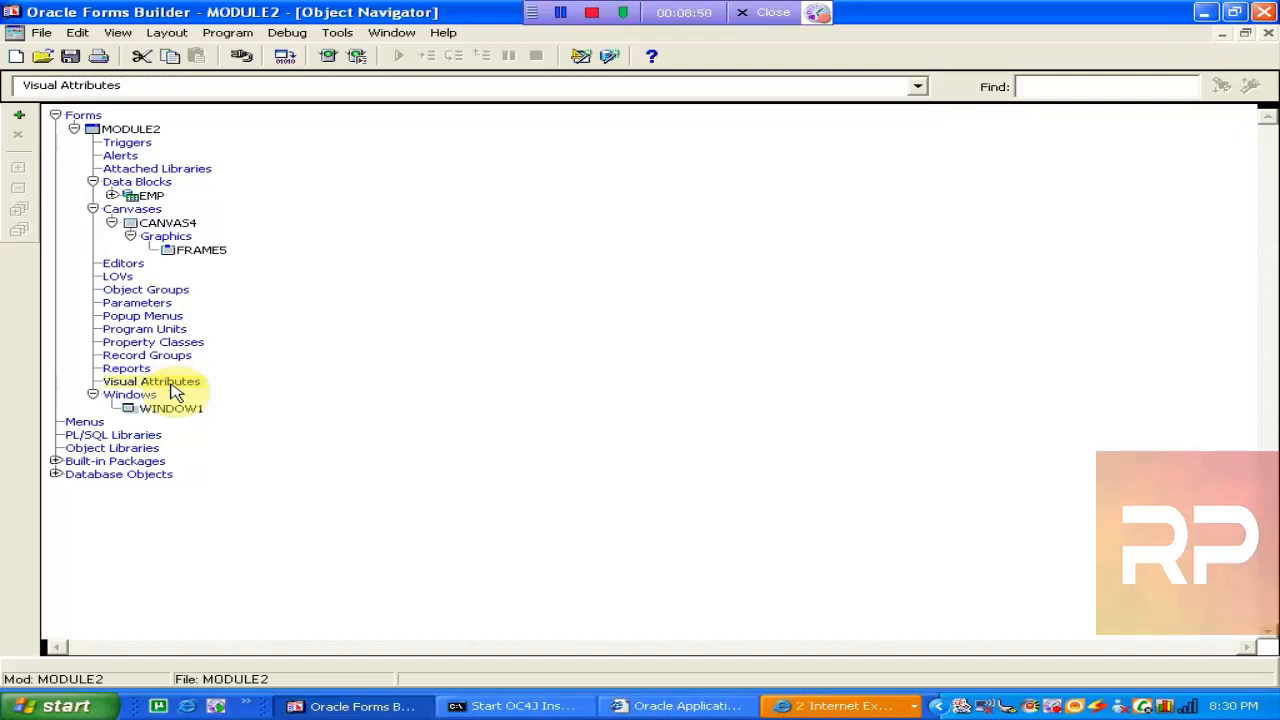
left_click(133, 228)
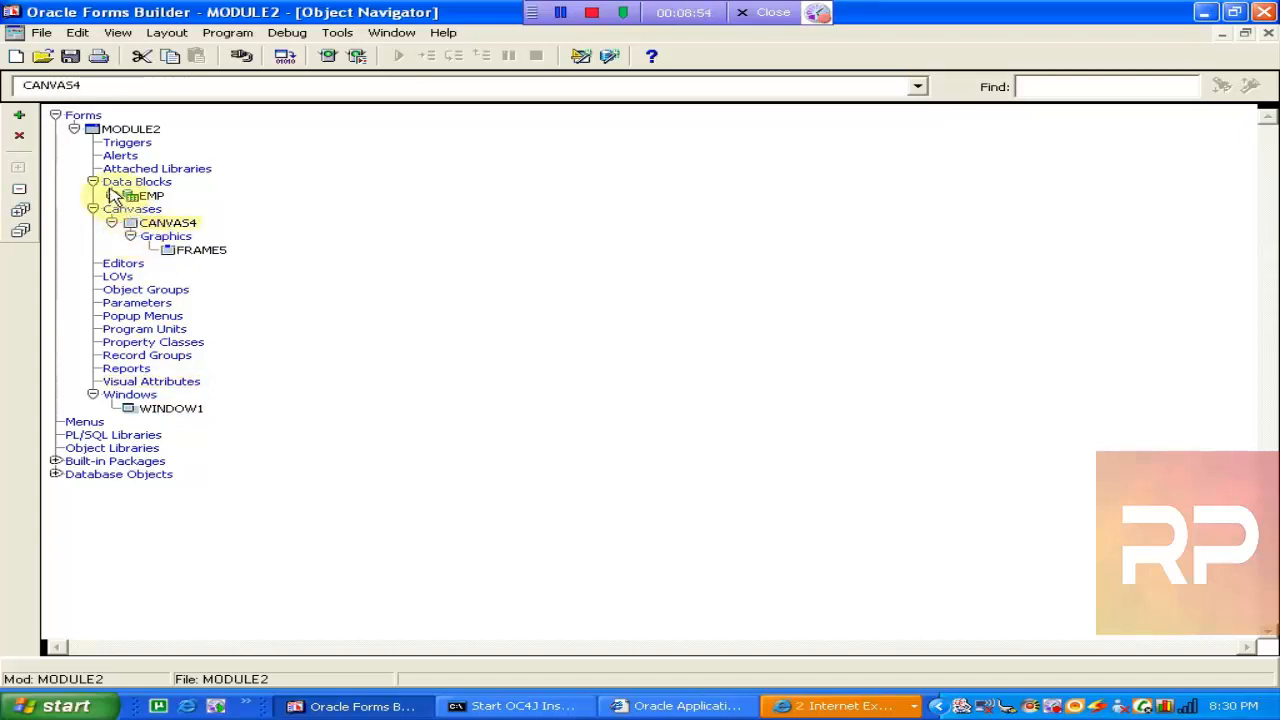
Open the Property Palette of EMP's EMPNO item, examine its Foreground Color, Background Color and Fill Pattern properties, and close the palette
left_click(112, 195)
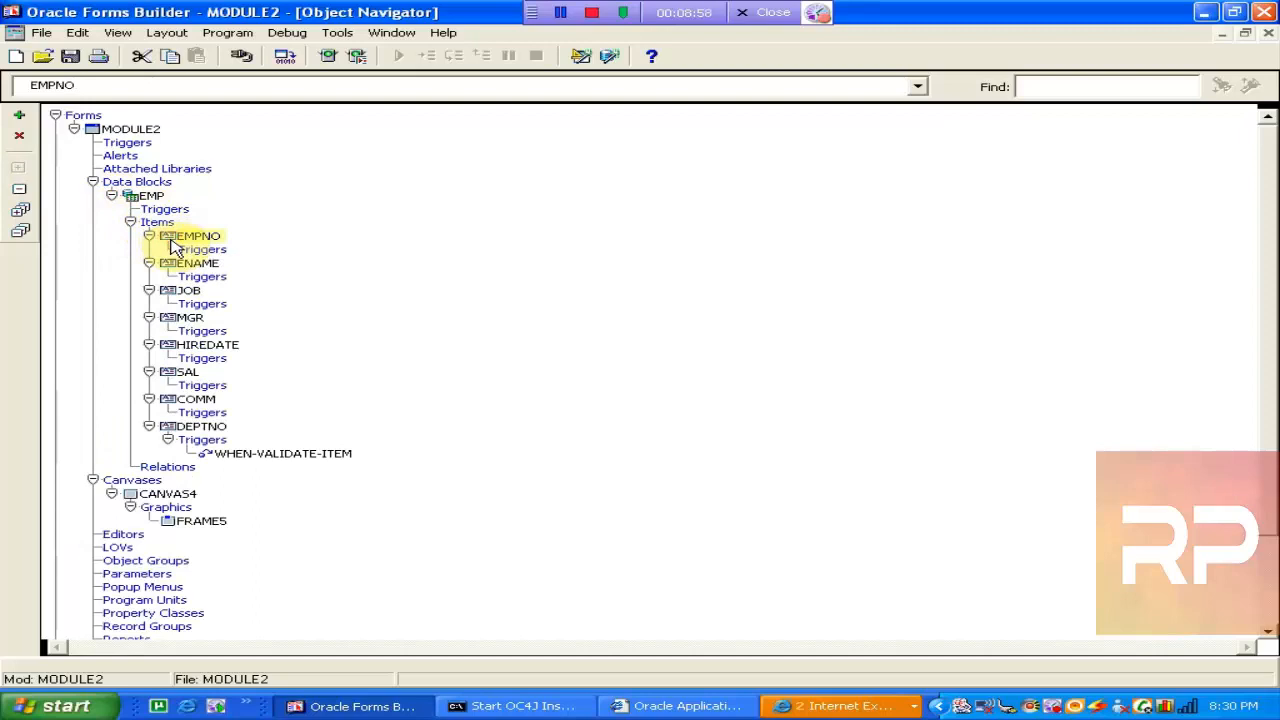
right_click(172, 245)
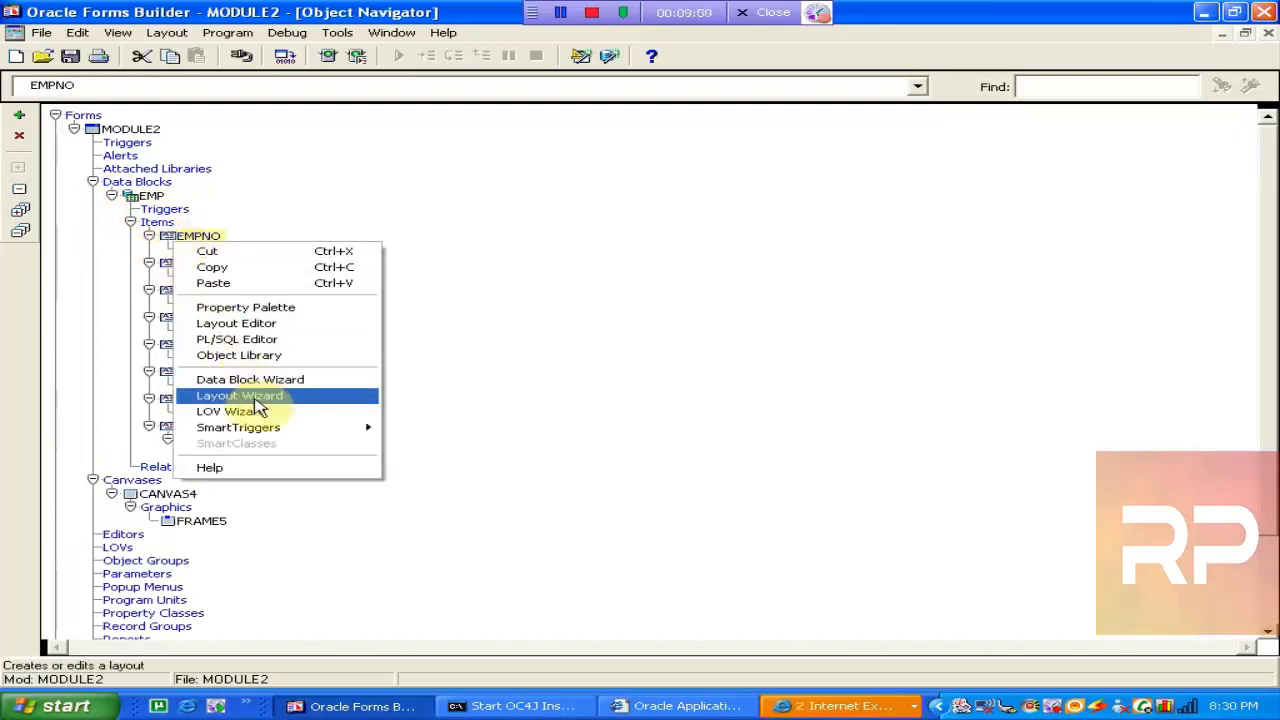
left_click(343, 316)
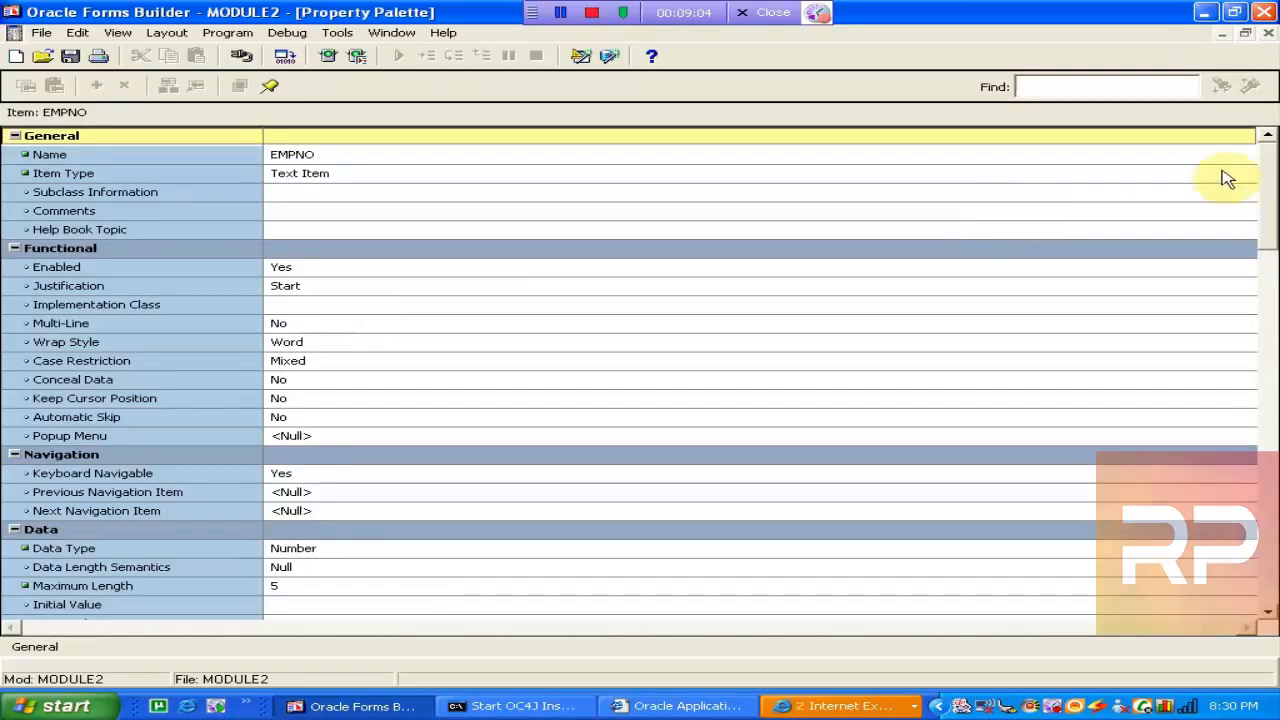
left_click_drag(1268, 199, 1272, 476)
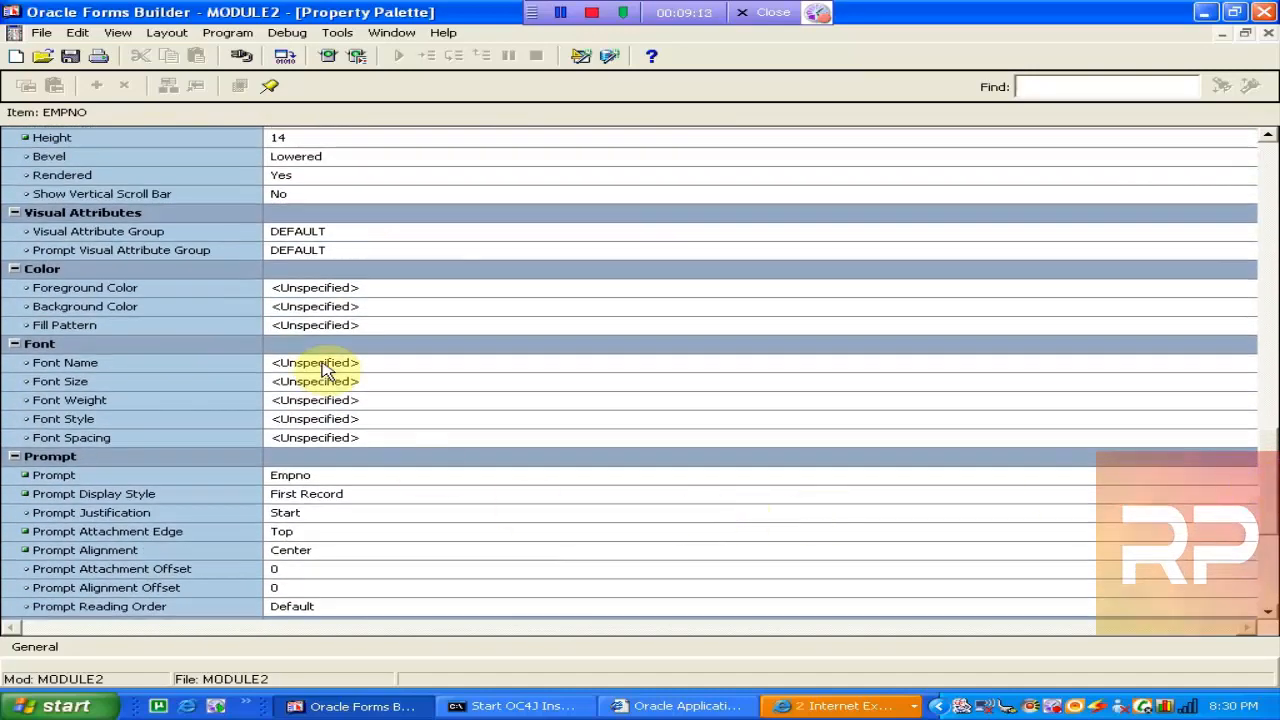
left_click(388, 288)
left_click(383, 307)
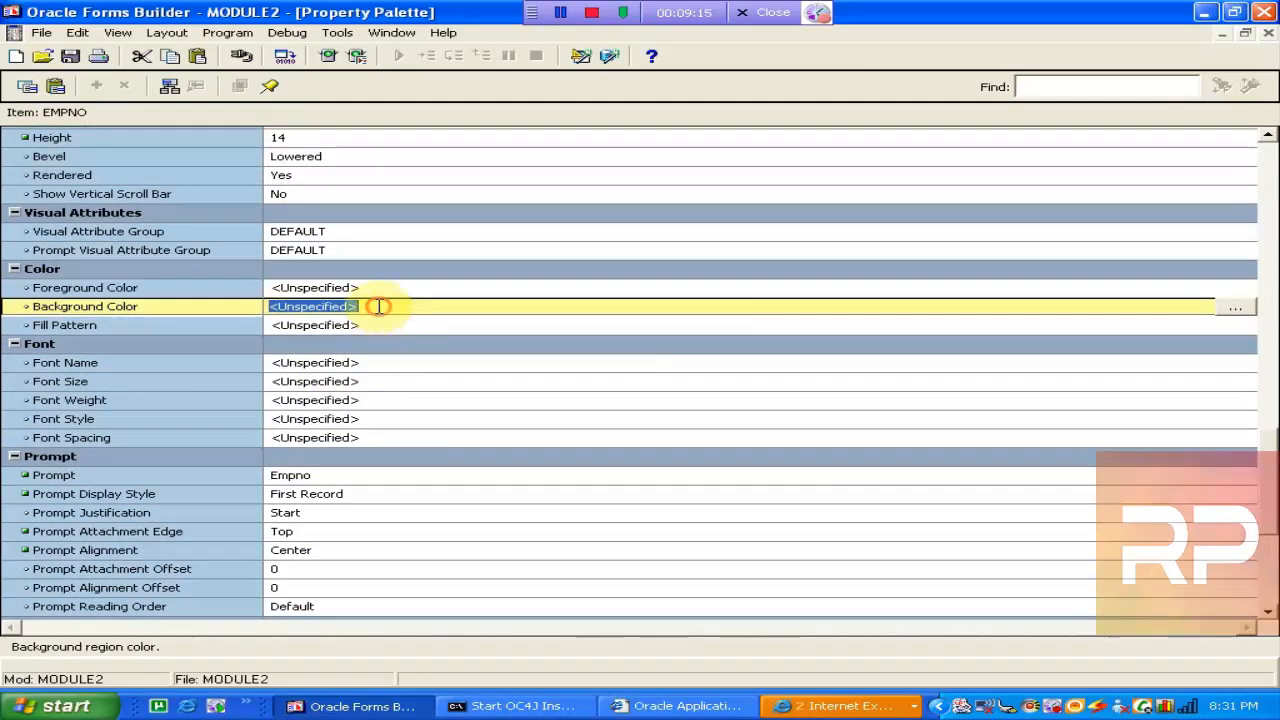
left_click(380, 325)
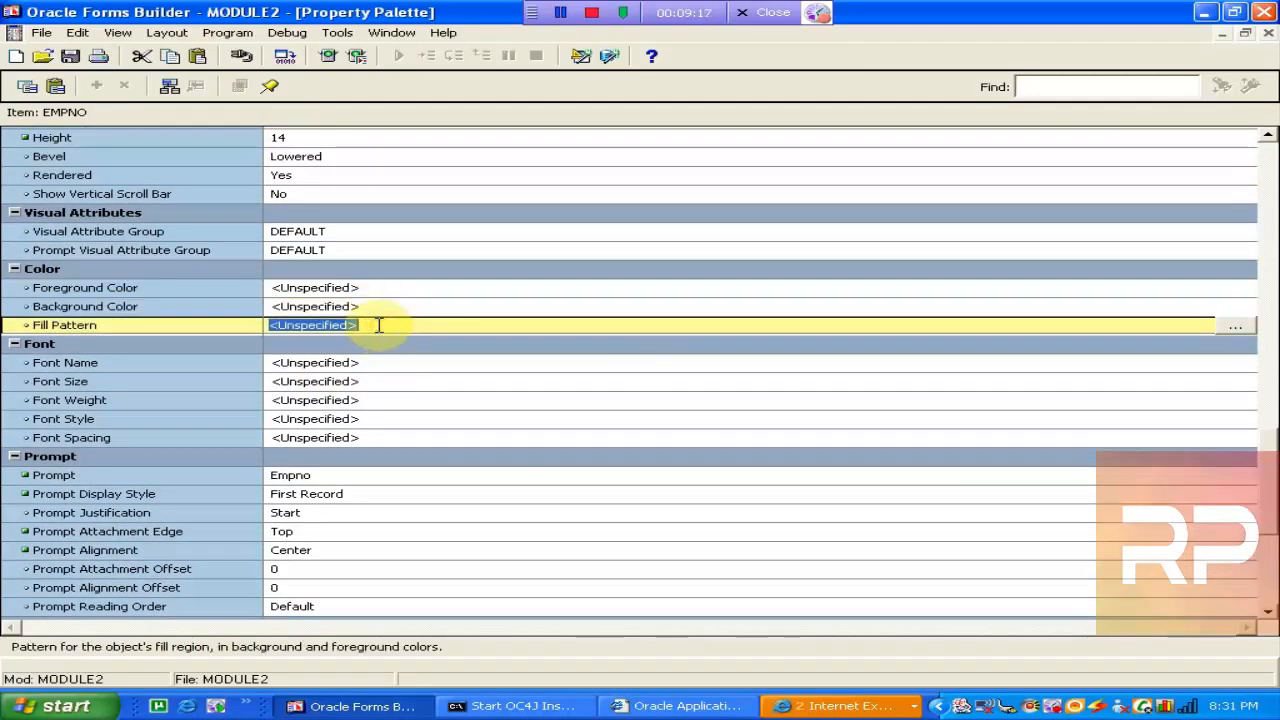
left_click(1268, 34)
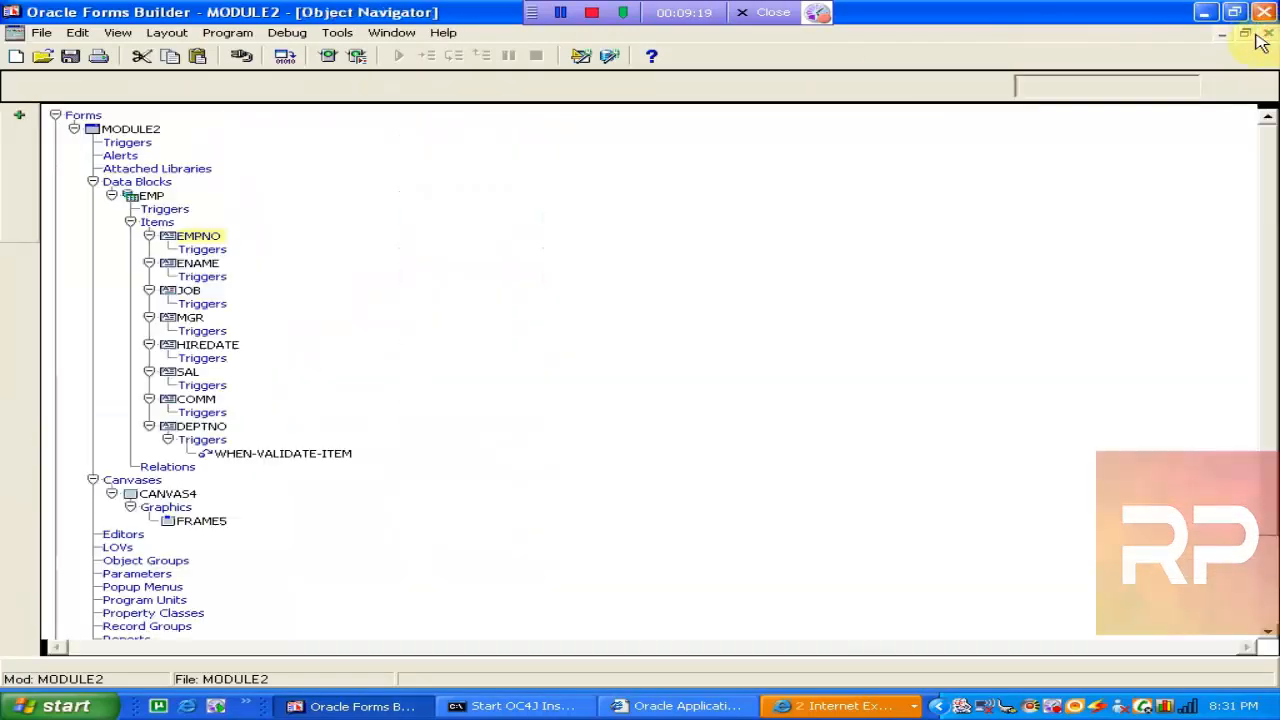
Open CANVAS4 in the Layout Editor
double_click(140, 495)
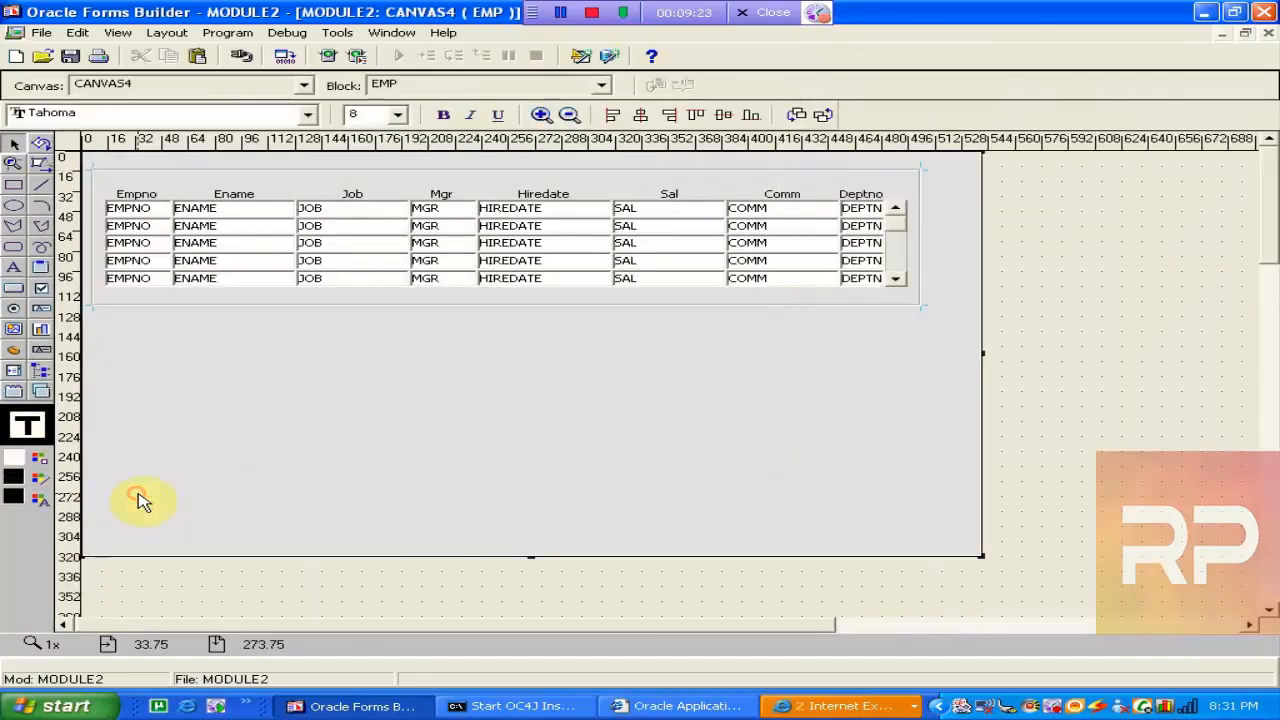
Set the ENAME item's text color to red and its fill color to dark yellow on CANVAS4
left_click(238, 228)
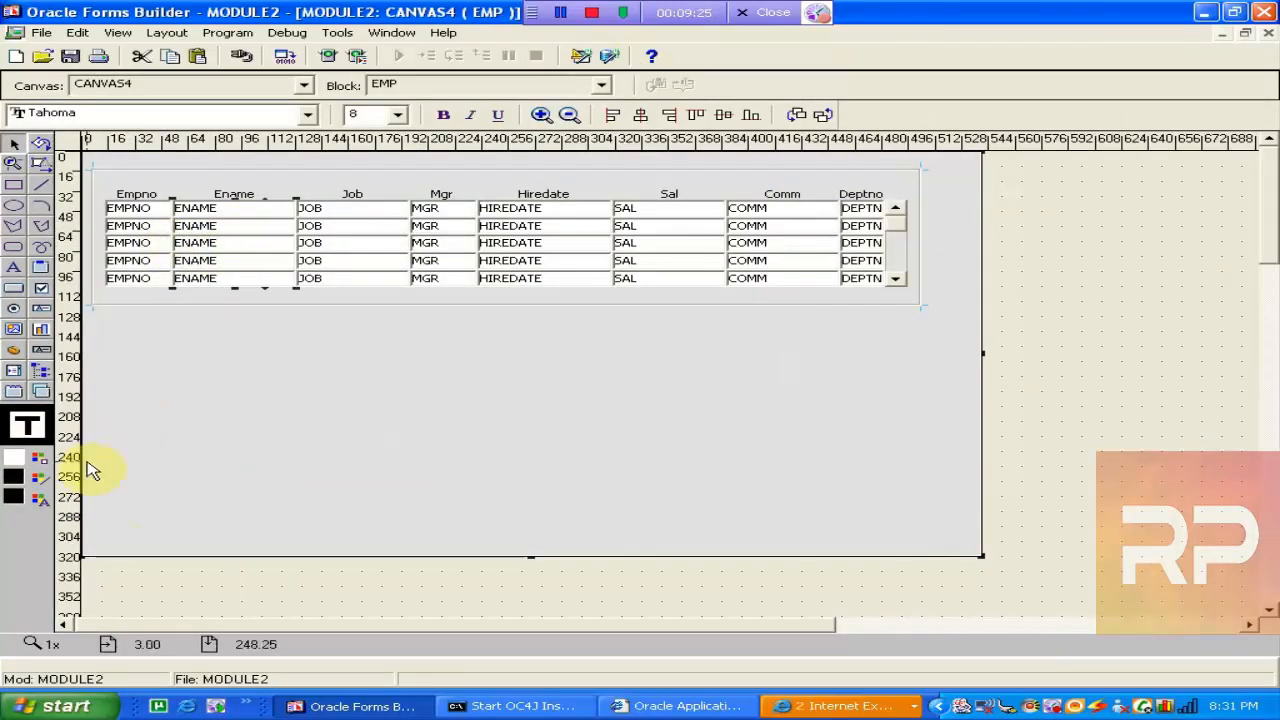
left_click(44, 497)
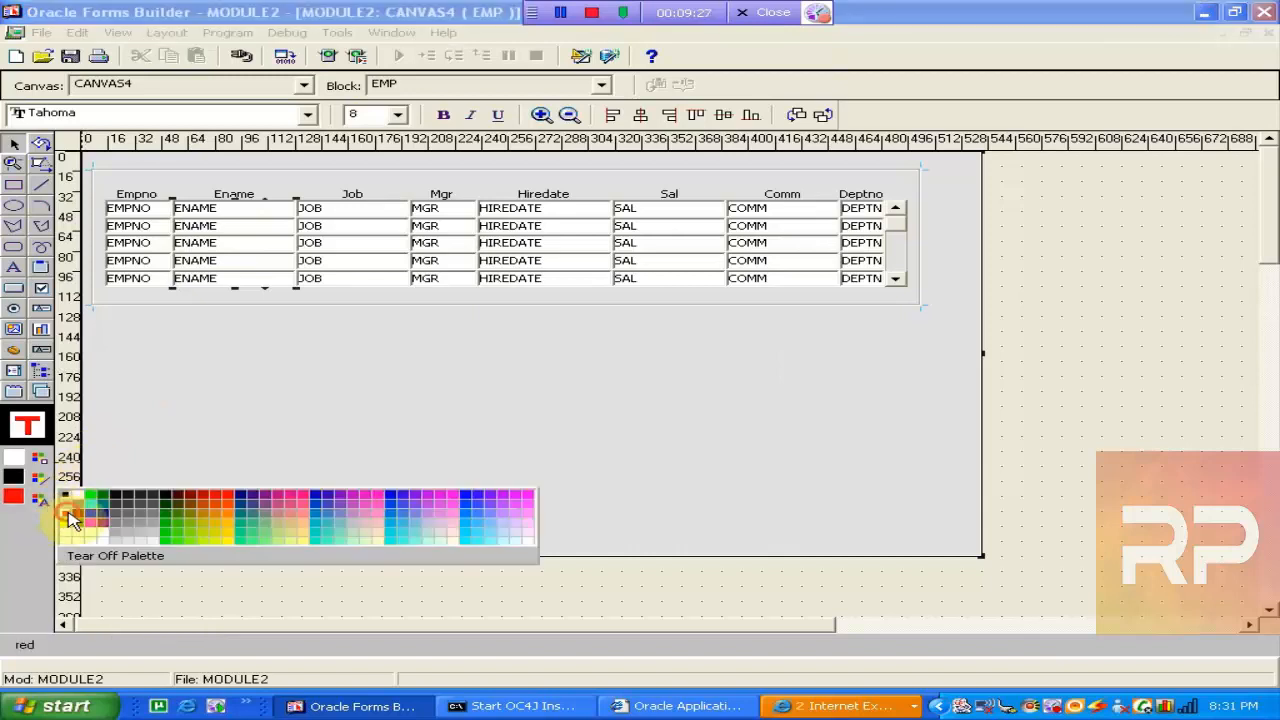
left_click(70, 514)
left_click(40, 457)
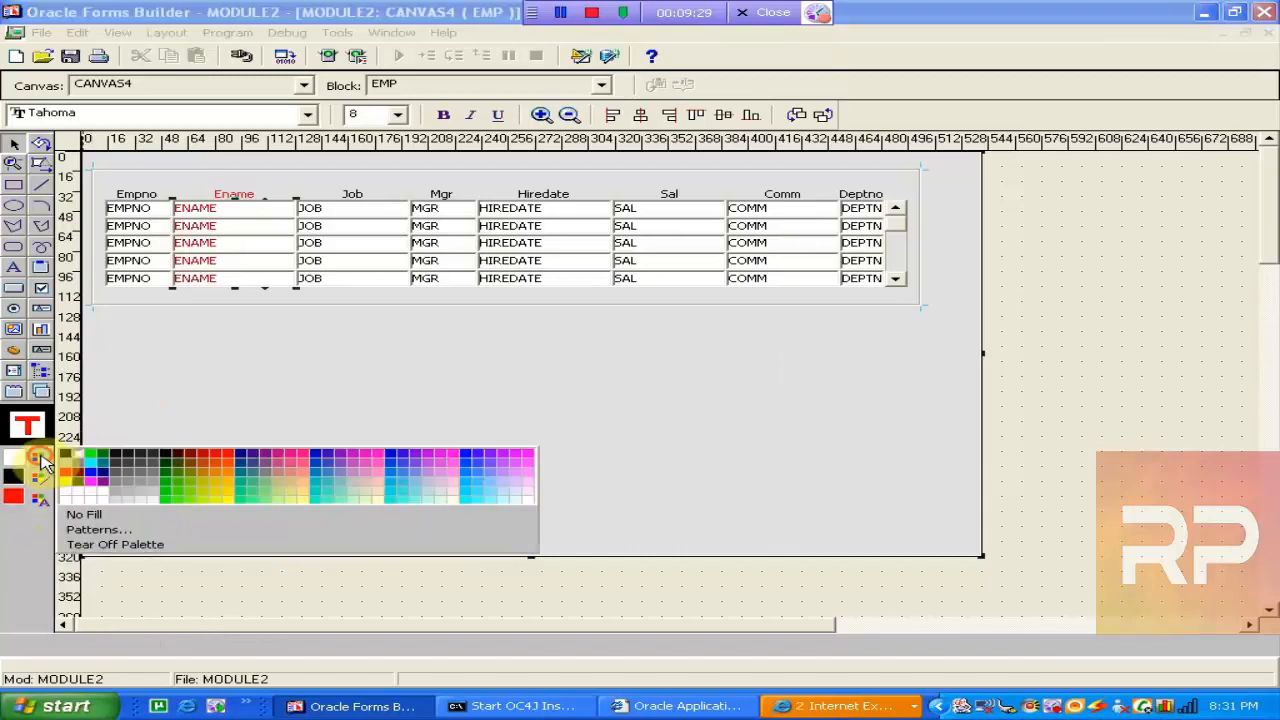
left_click(85, 487)
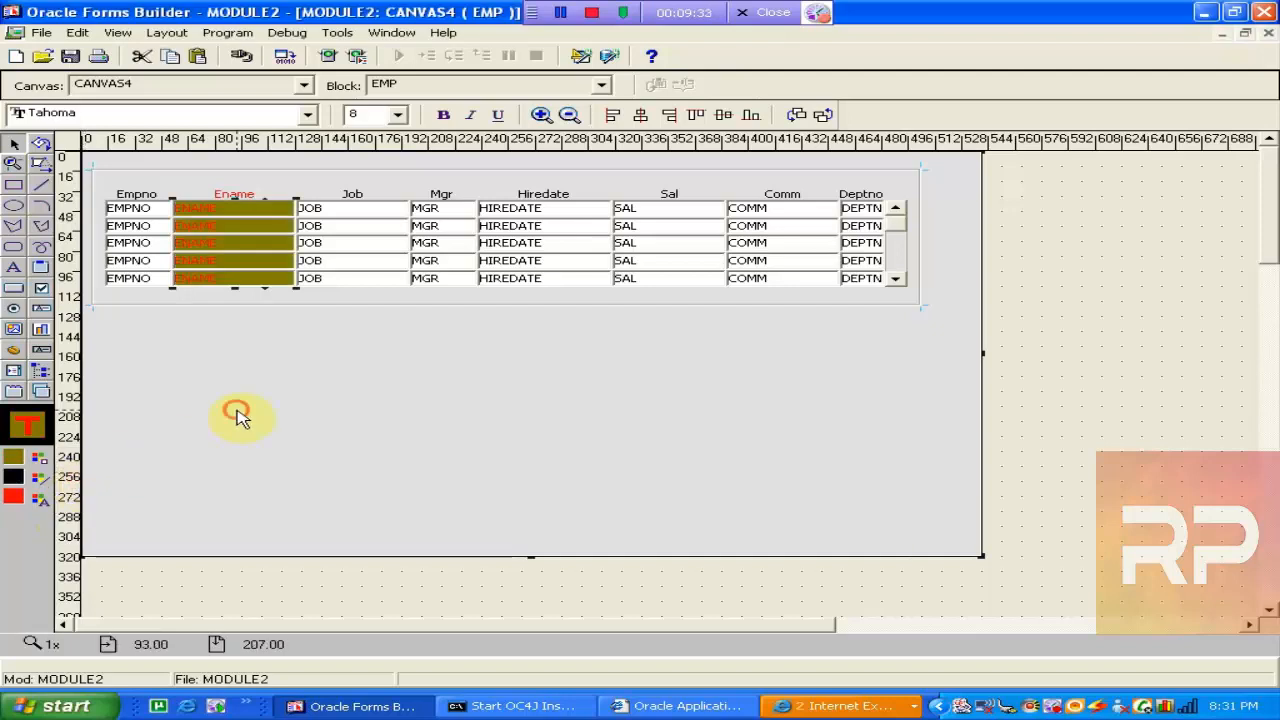
Open the Property Palette of the ENAME item, examine its Foreground Color and Background Color properties, and close the palette
right_click(230, 262)
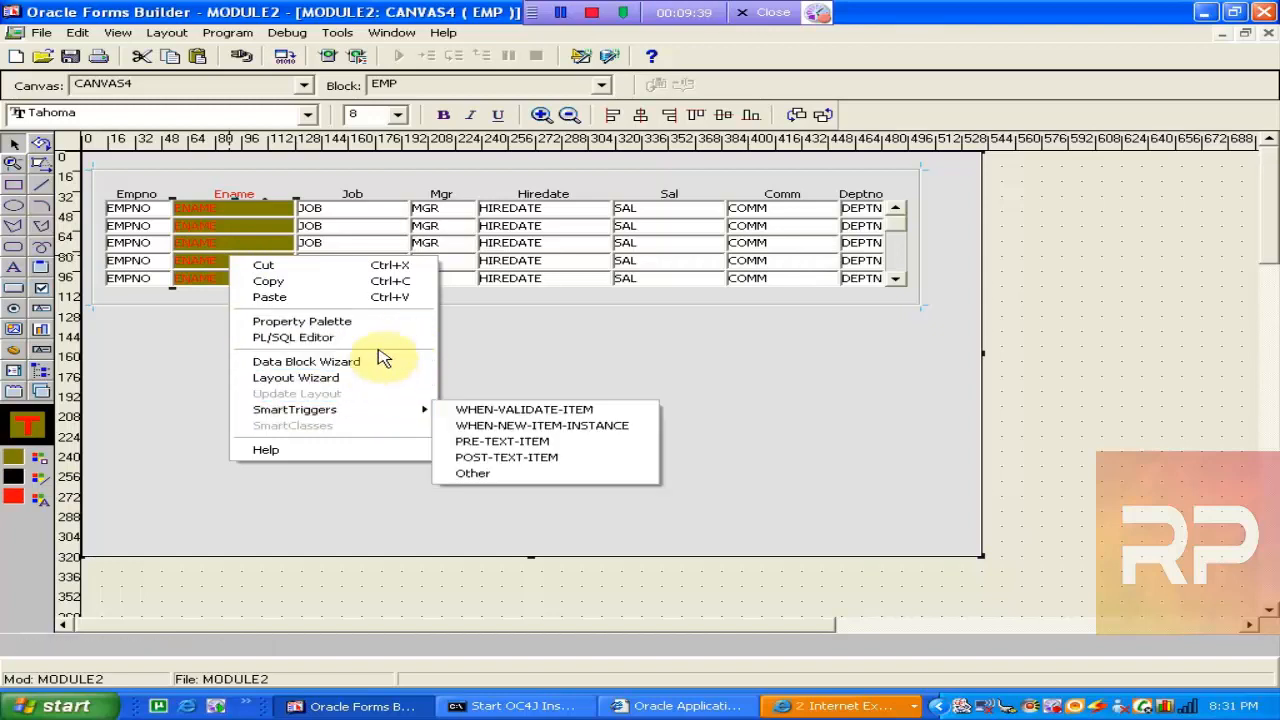
left_click(380, 323)
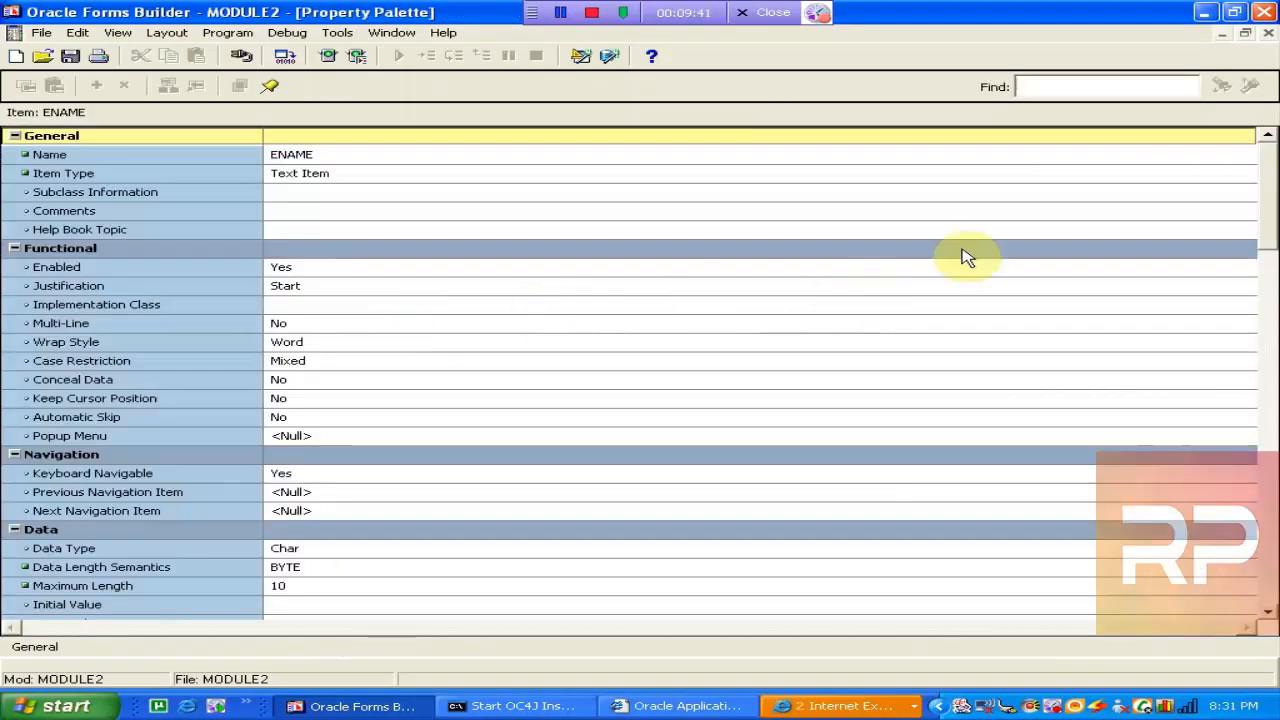
left_click_drag(1266, 185, 1276, 414)
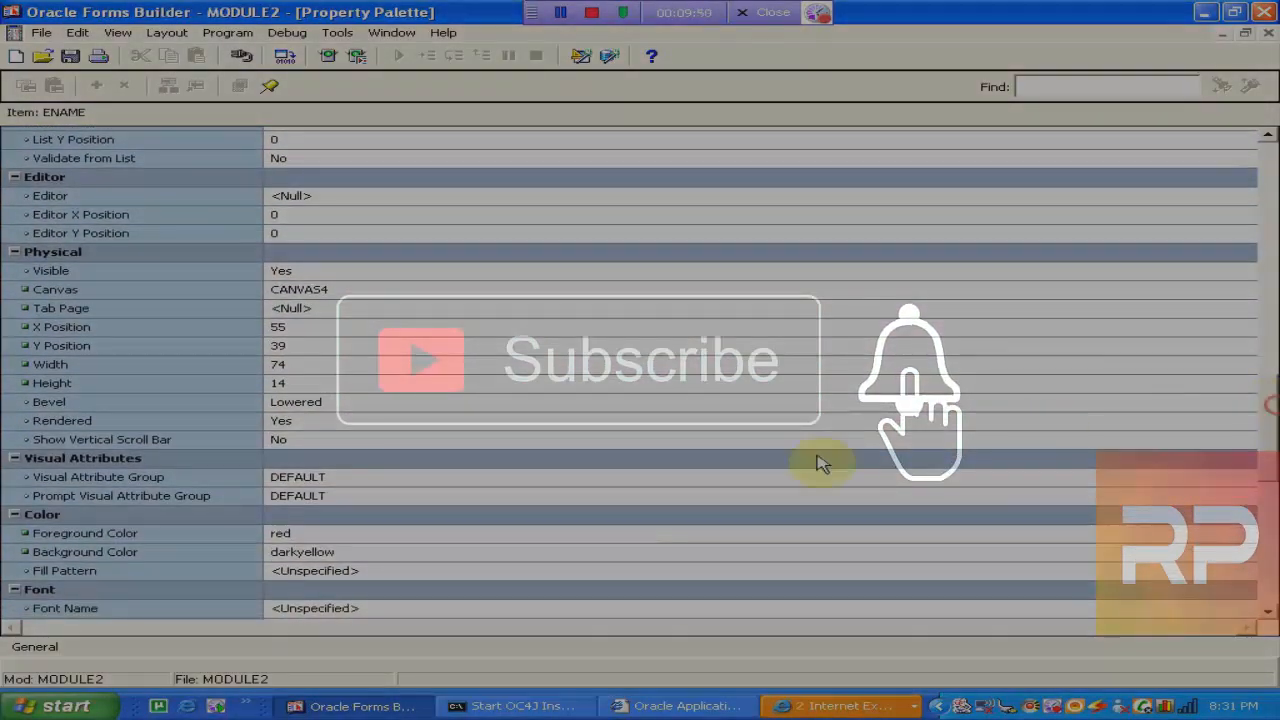
left_click(340, 537)
left_click(340, 557)
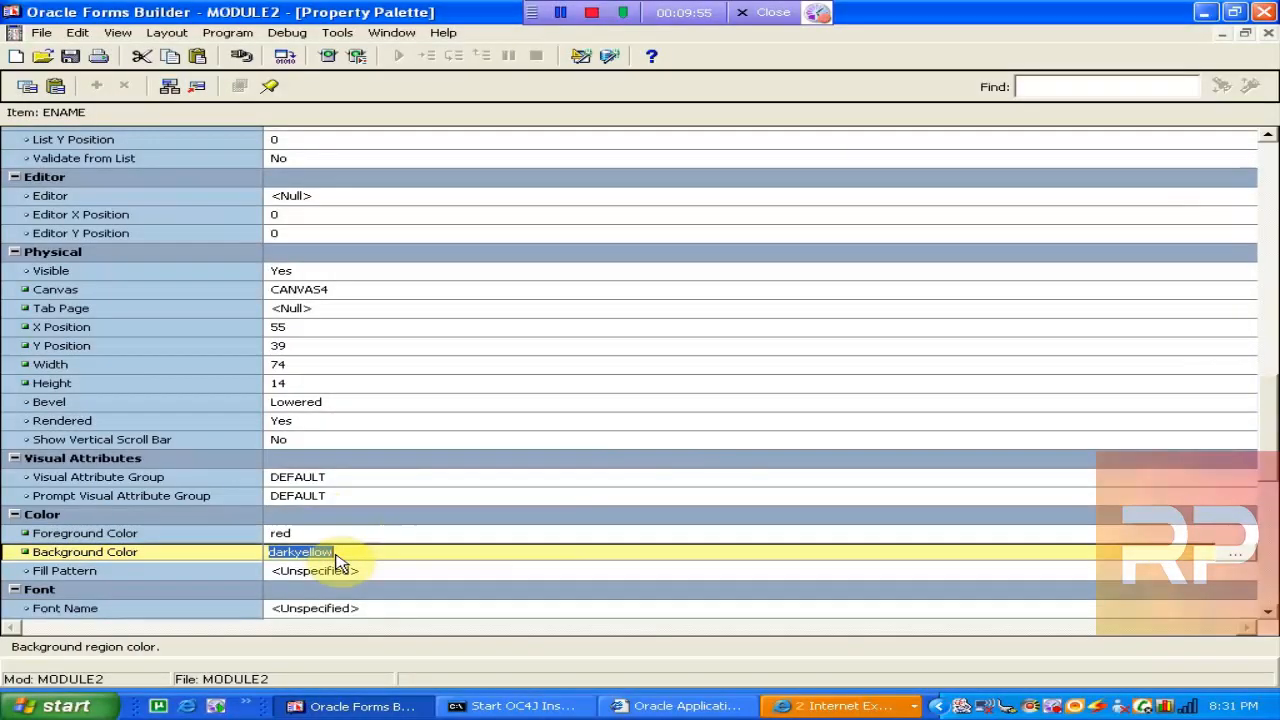
left_click(1270, 34)
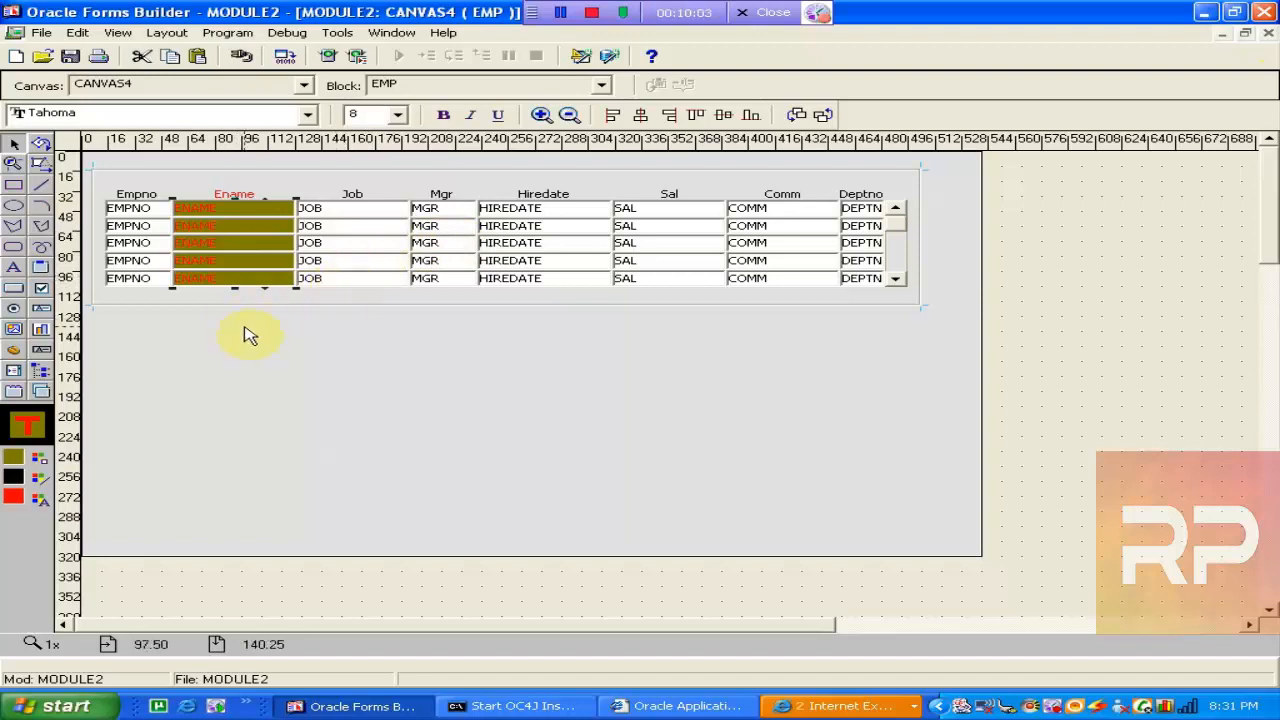
left_click(118, 248)
left_click(362, 268)
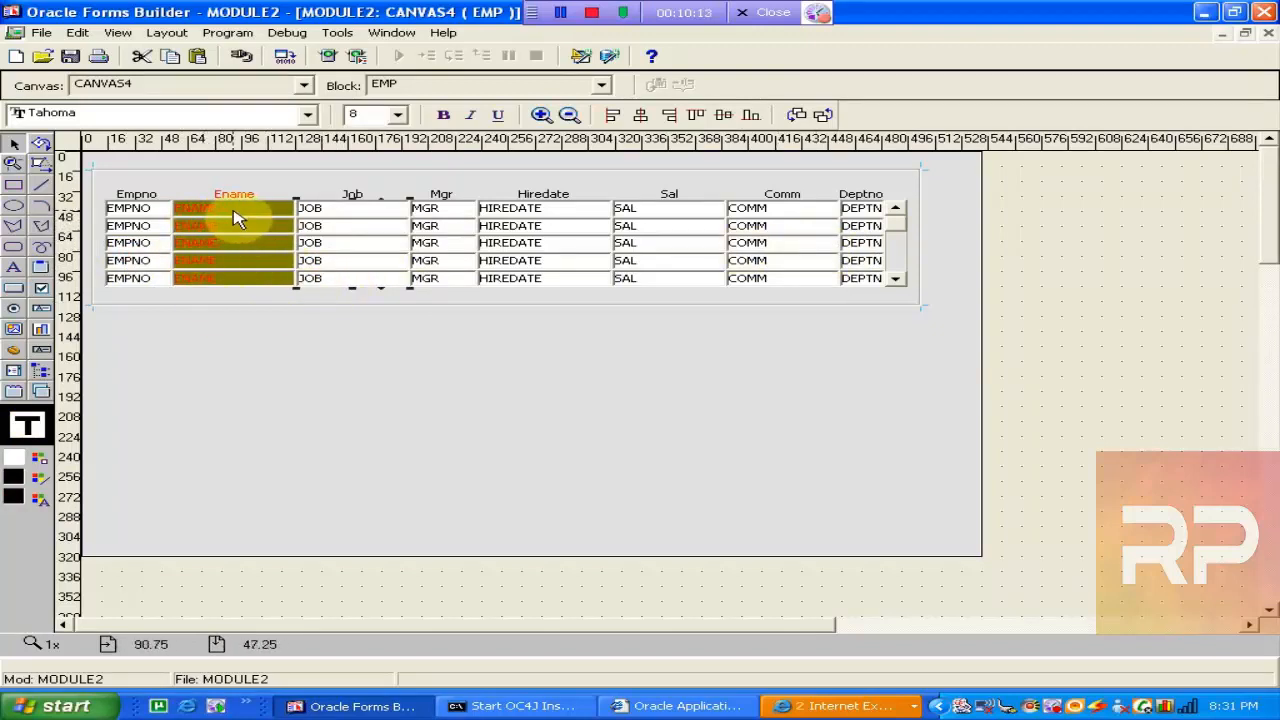
left_click(40, 478)
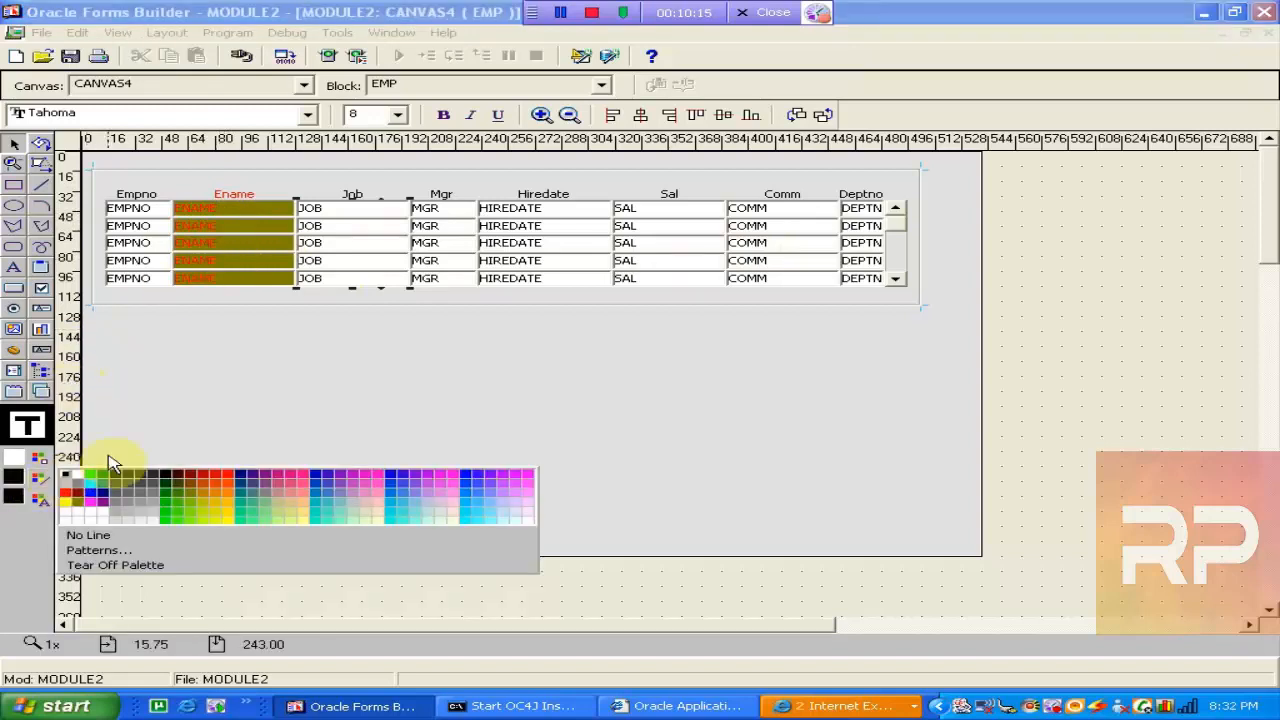
left_click(111, 470)
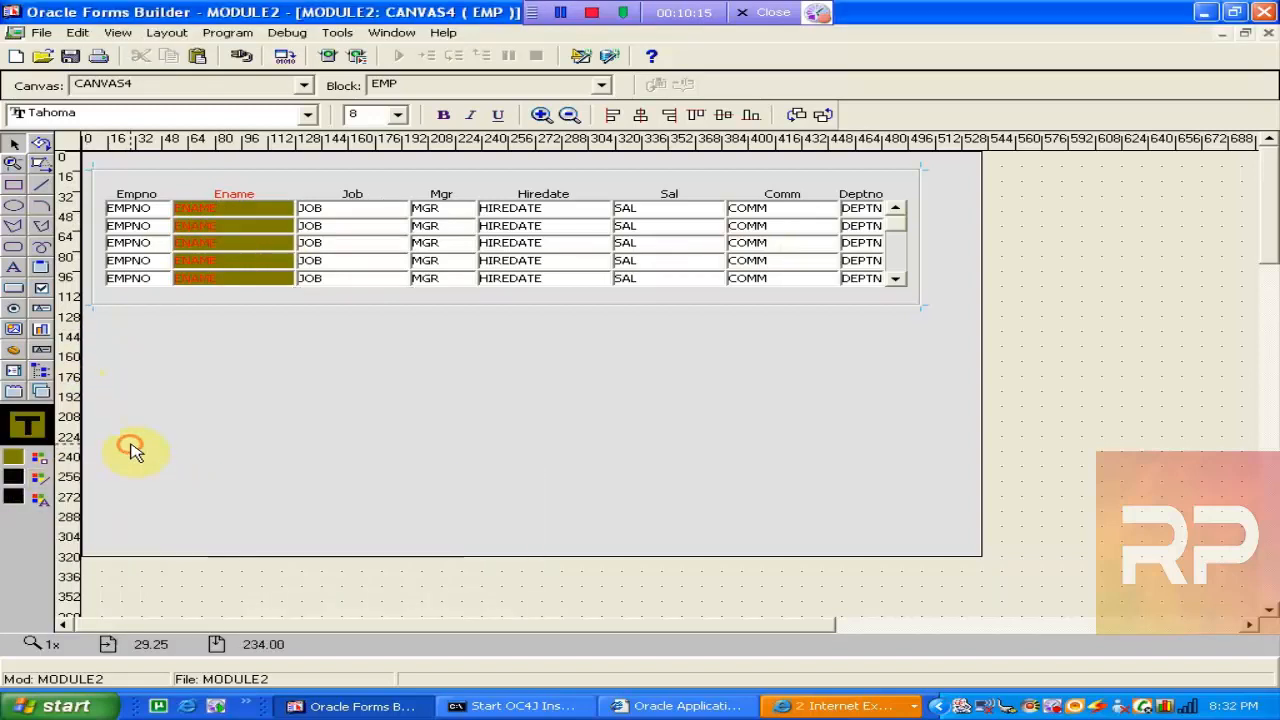
Close the Layout Editor and create a visual attribute named MY_ATT in the Object Navigator
left_click(1268, 34)
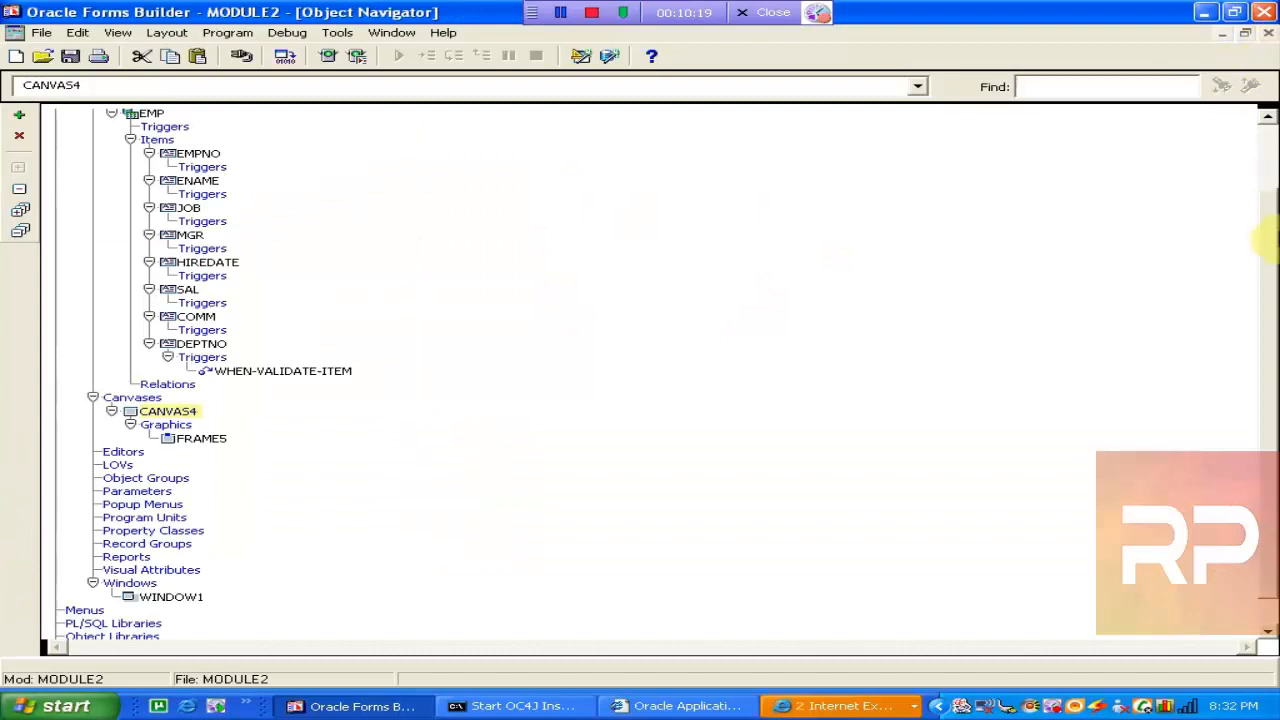
left_click_drag(1268, 234, 1266, 332)
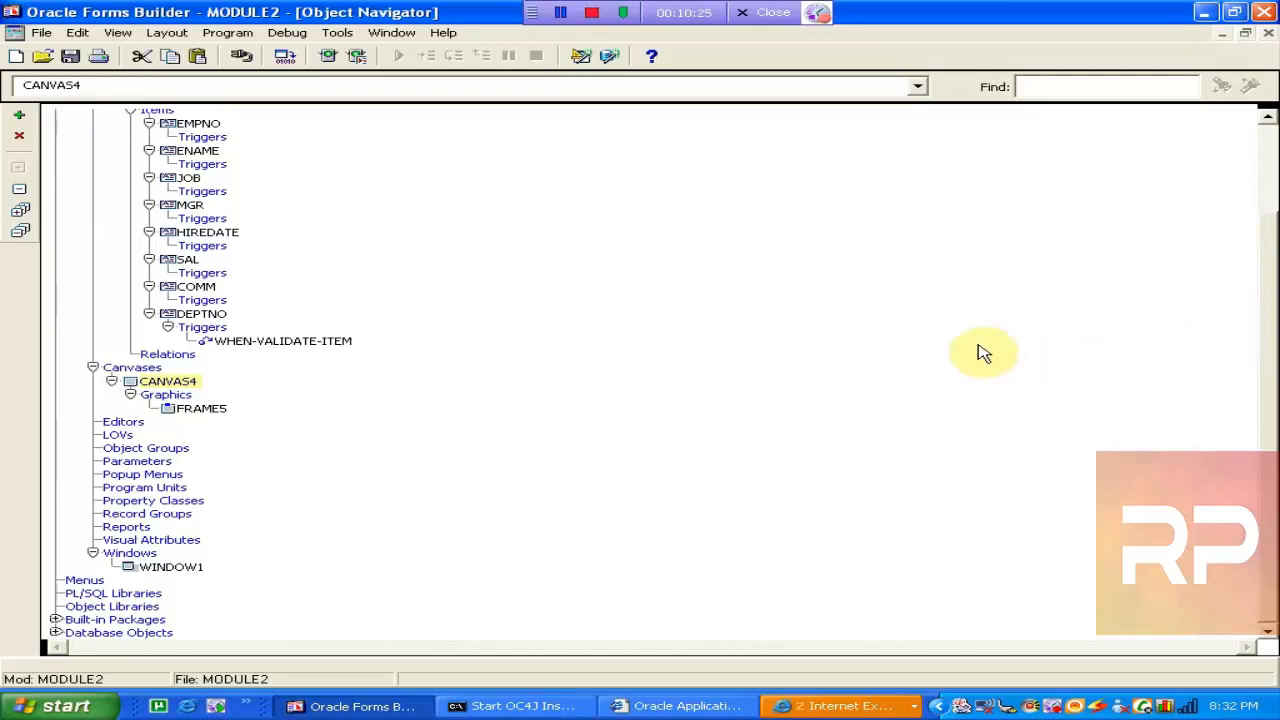
left_click(165, 541)
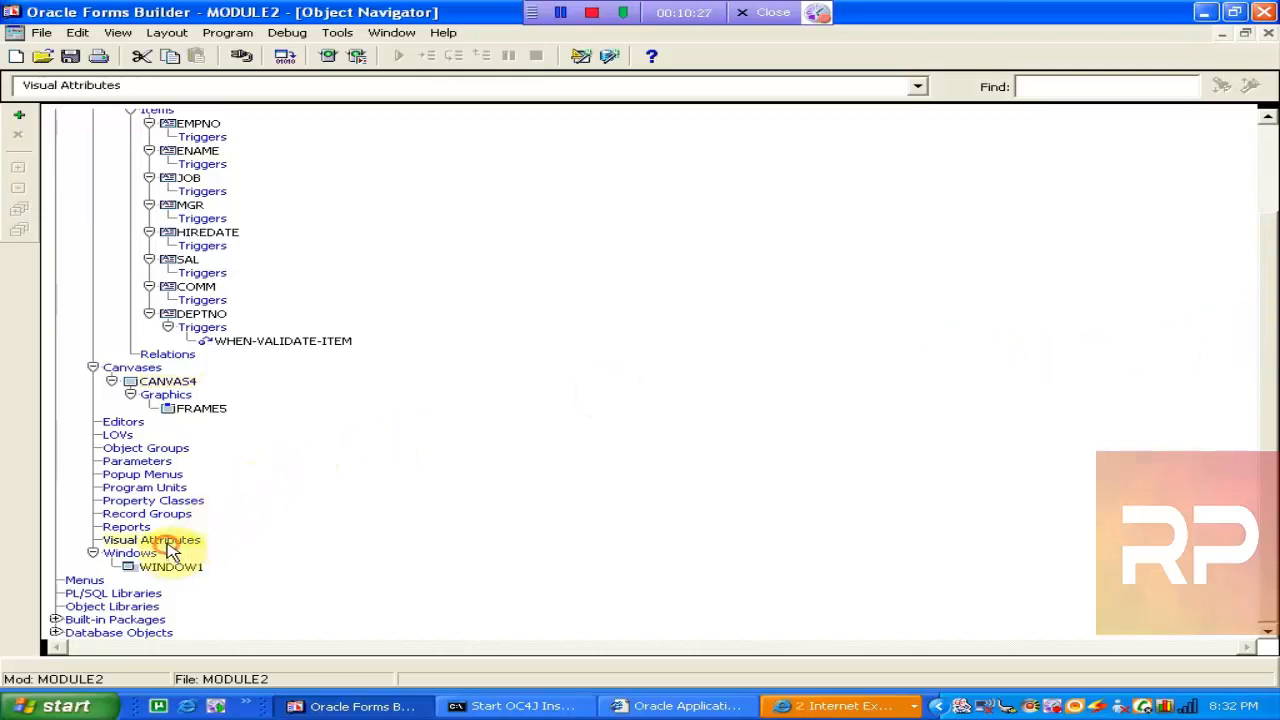
left_click(18, 117)
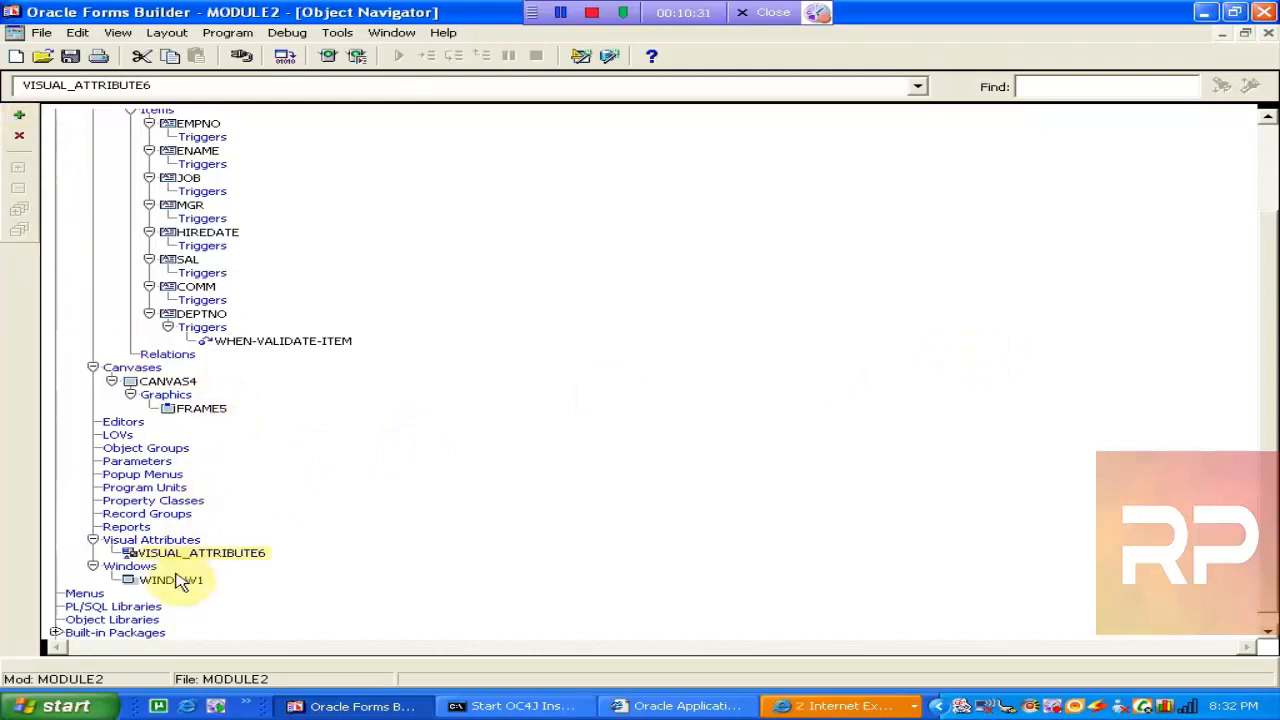
left_click(200, 556)
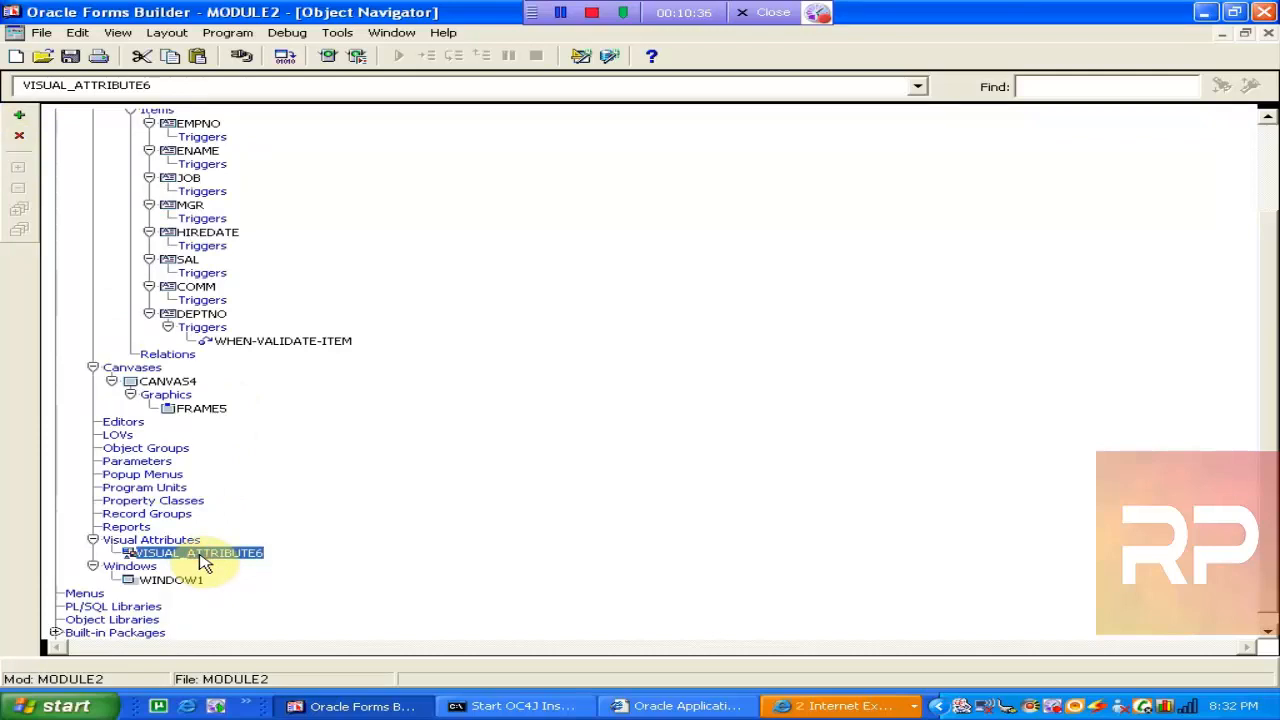
type("MY")
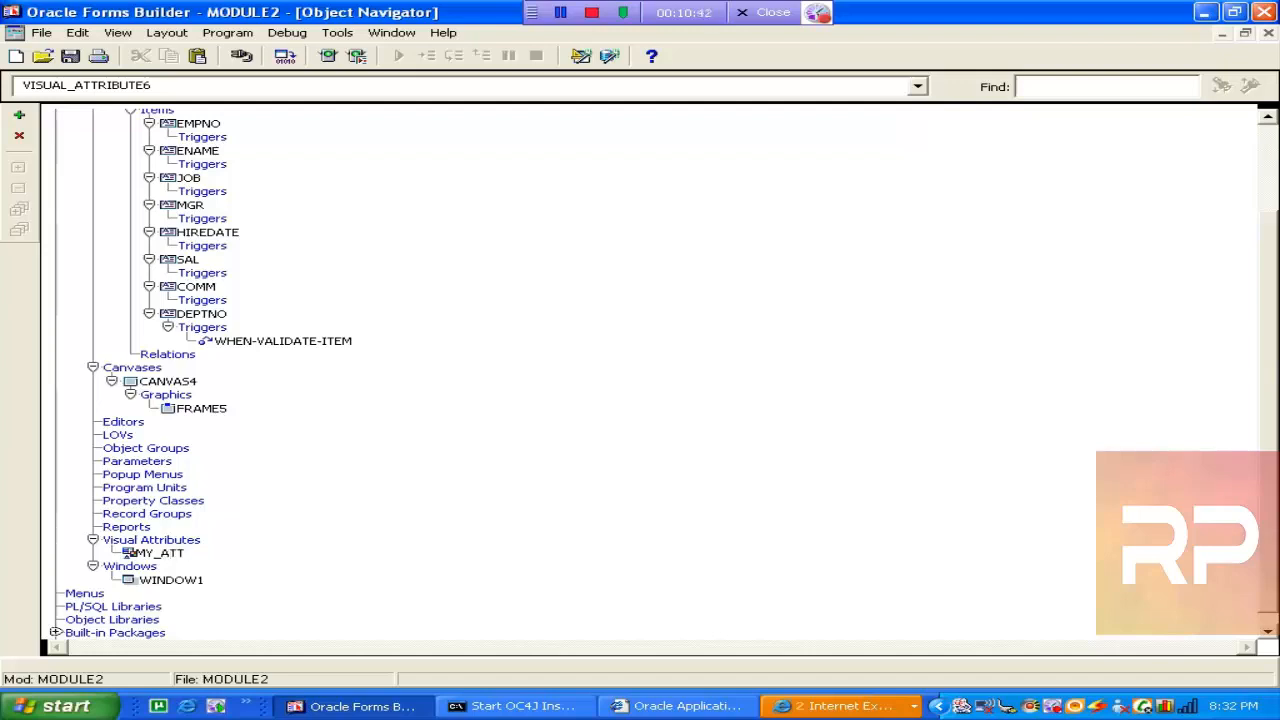
type("_ATT")
key("Return")
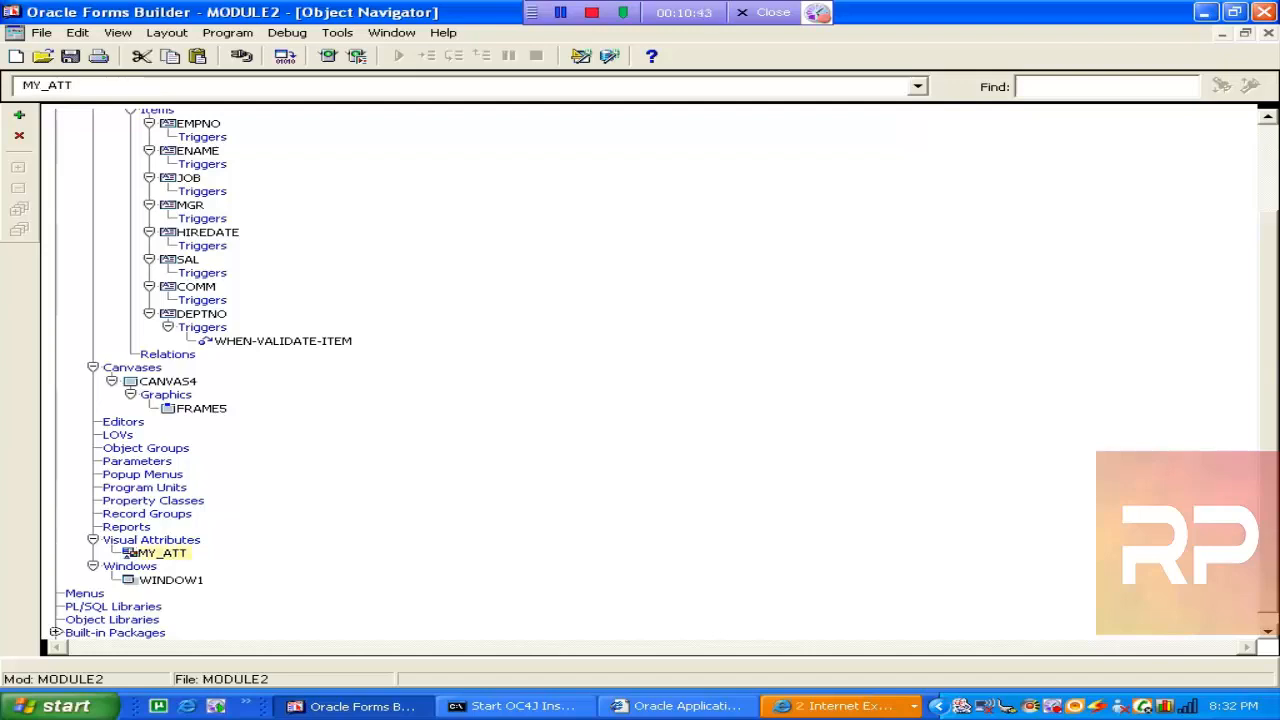
Open the Property Palette of MY_ATT and set its Foreground Color to yellow
right_click(131, 563)
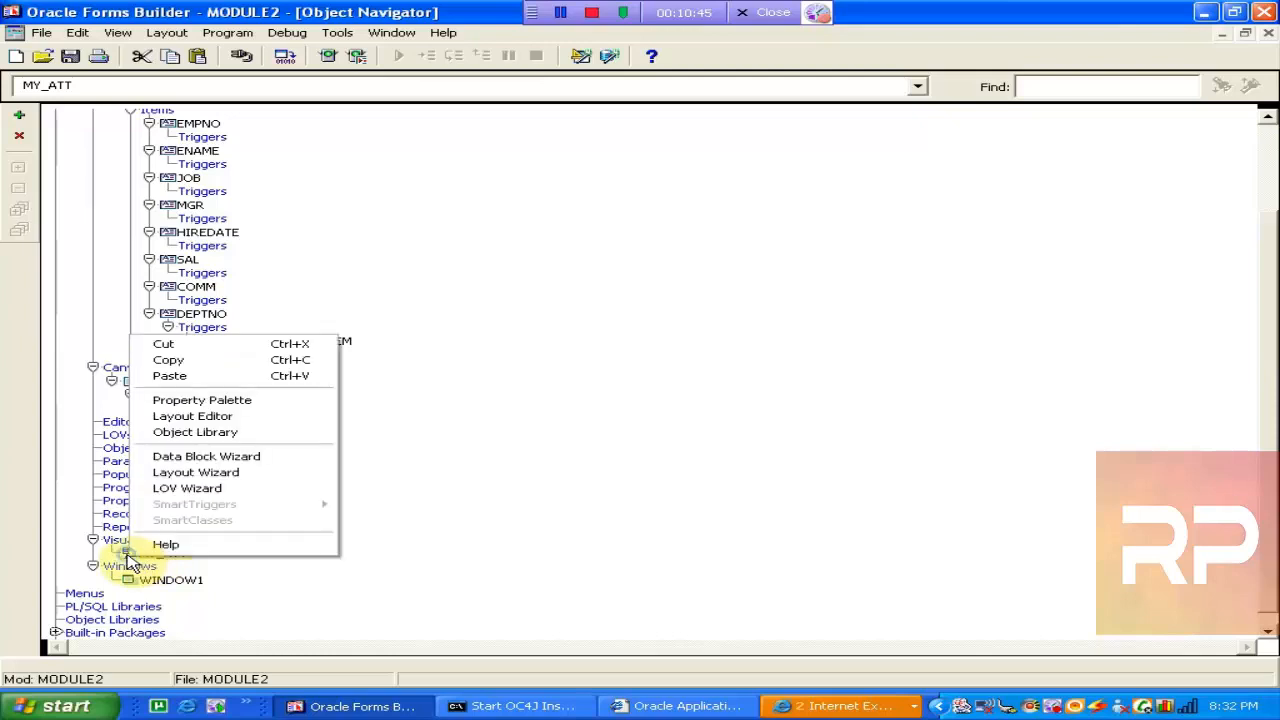
left_click(238, 402)
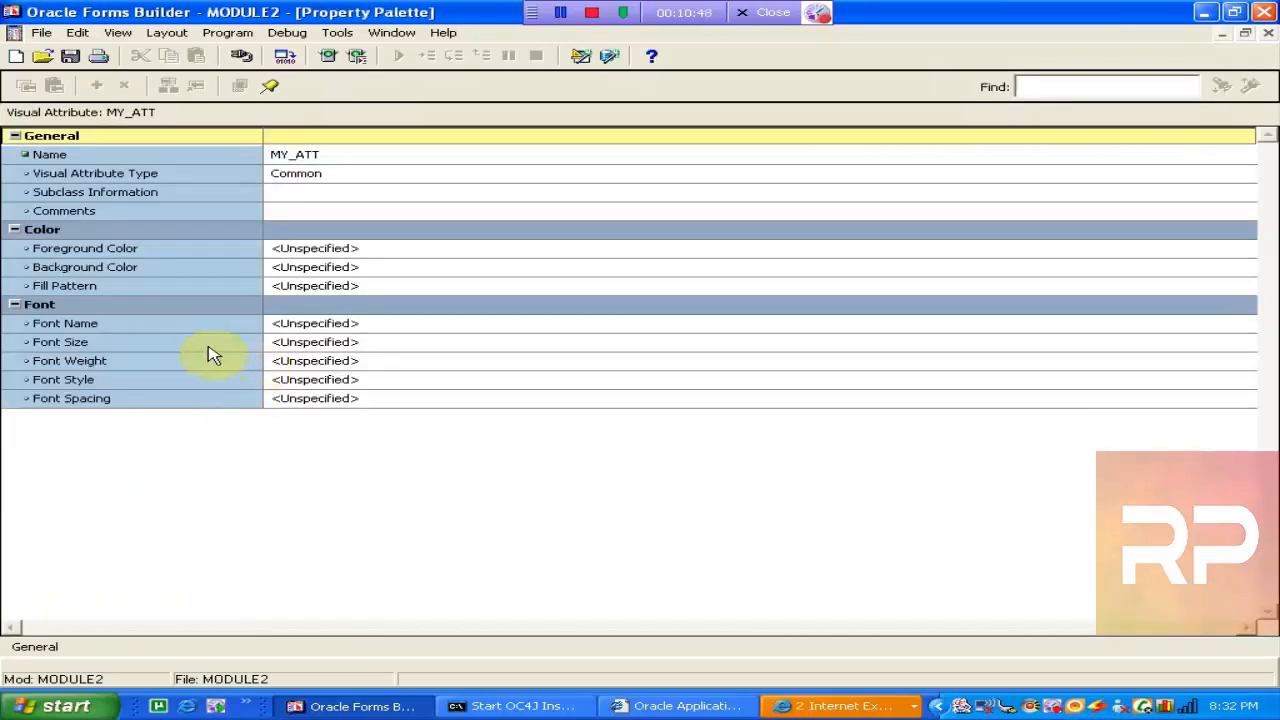
left_click(330, 250)
left_click(329, 266)
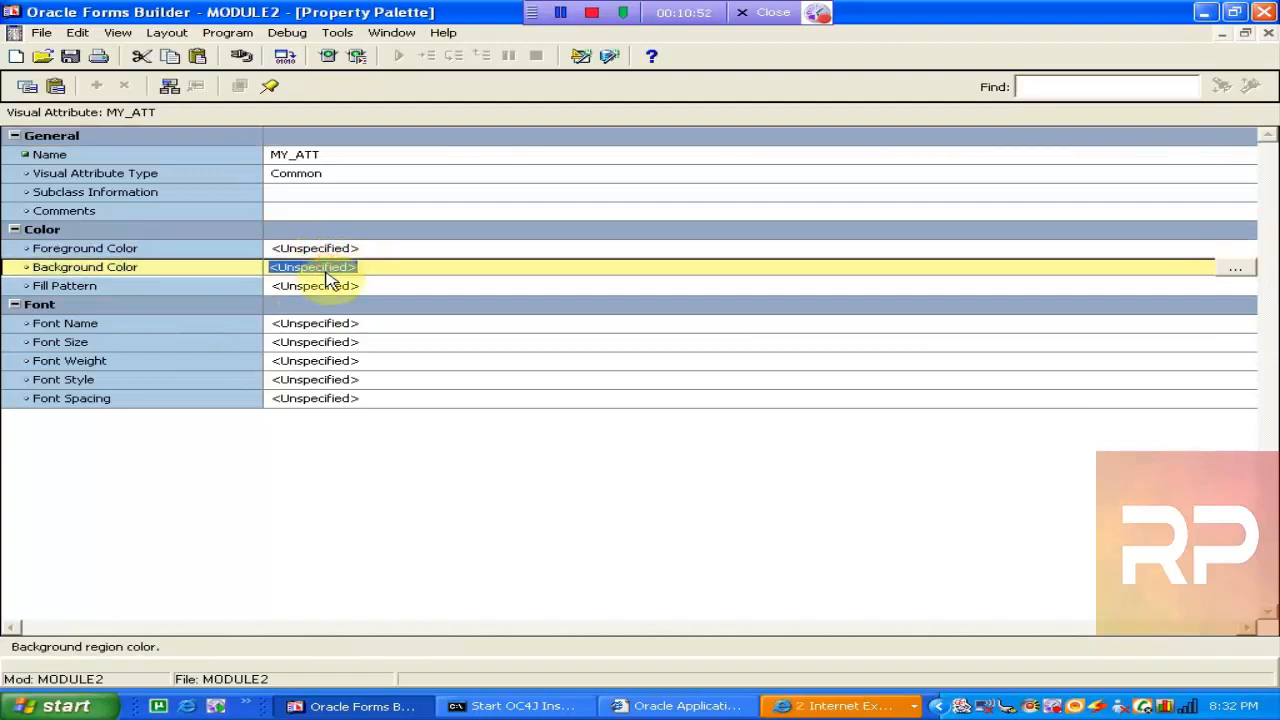
left_click(330, 284)
left_click(342, 251)
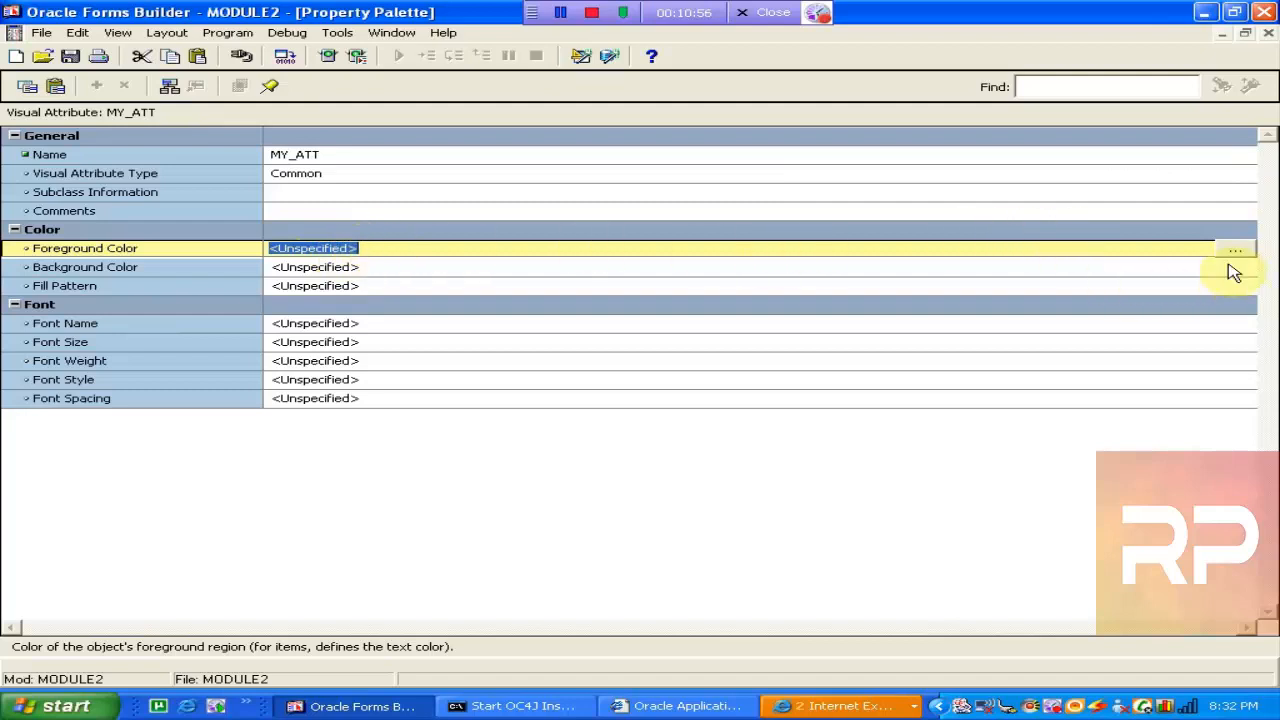
left_click(1236, 250)
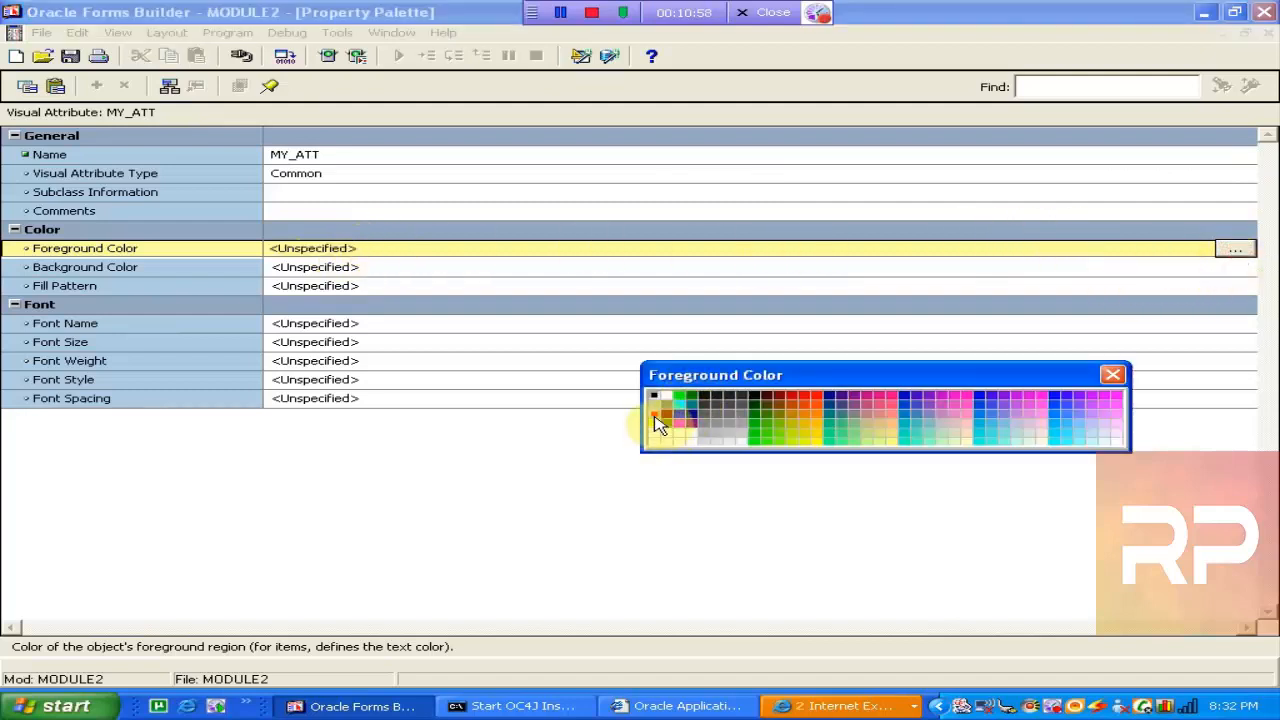
left_click(652, 427)
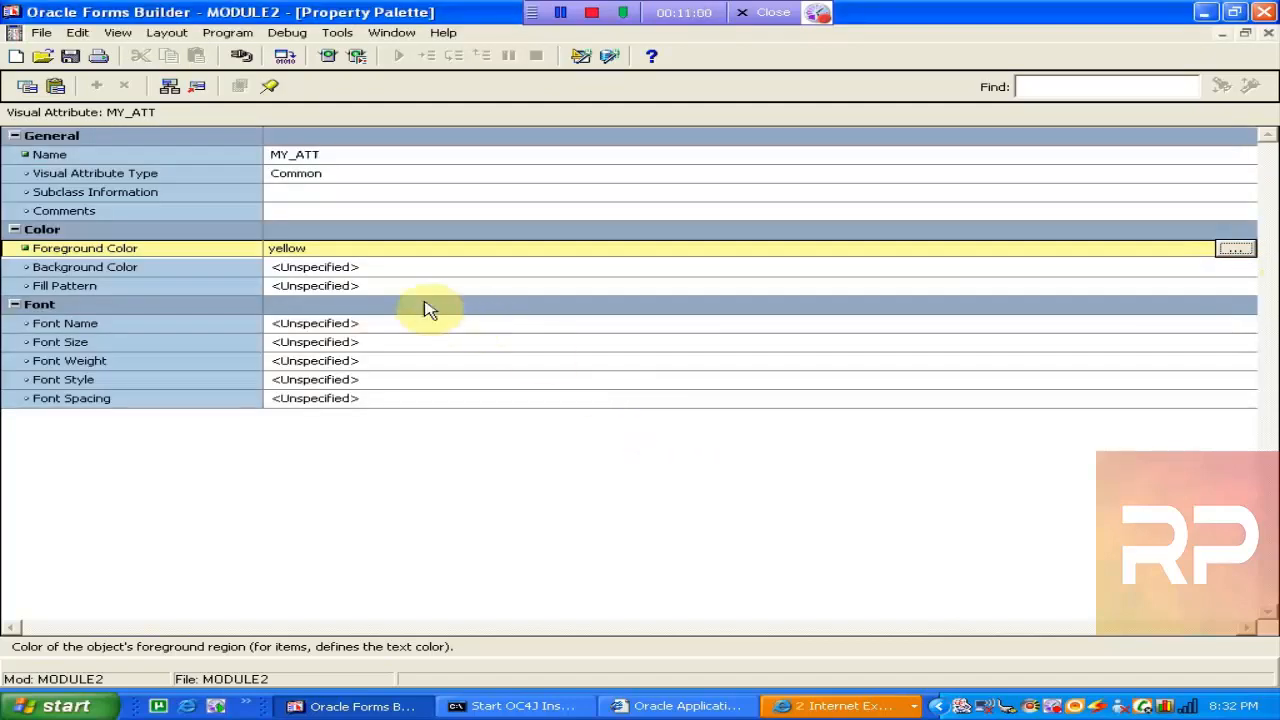
Set the Background Color of the MY_ATT visual attribute to blue
left_click(343, 266)
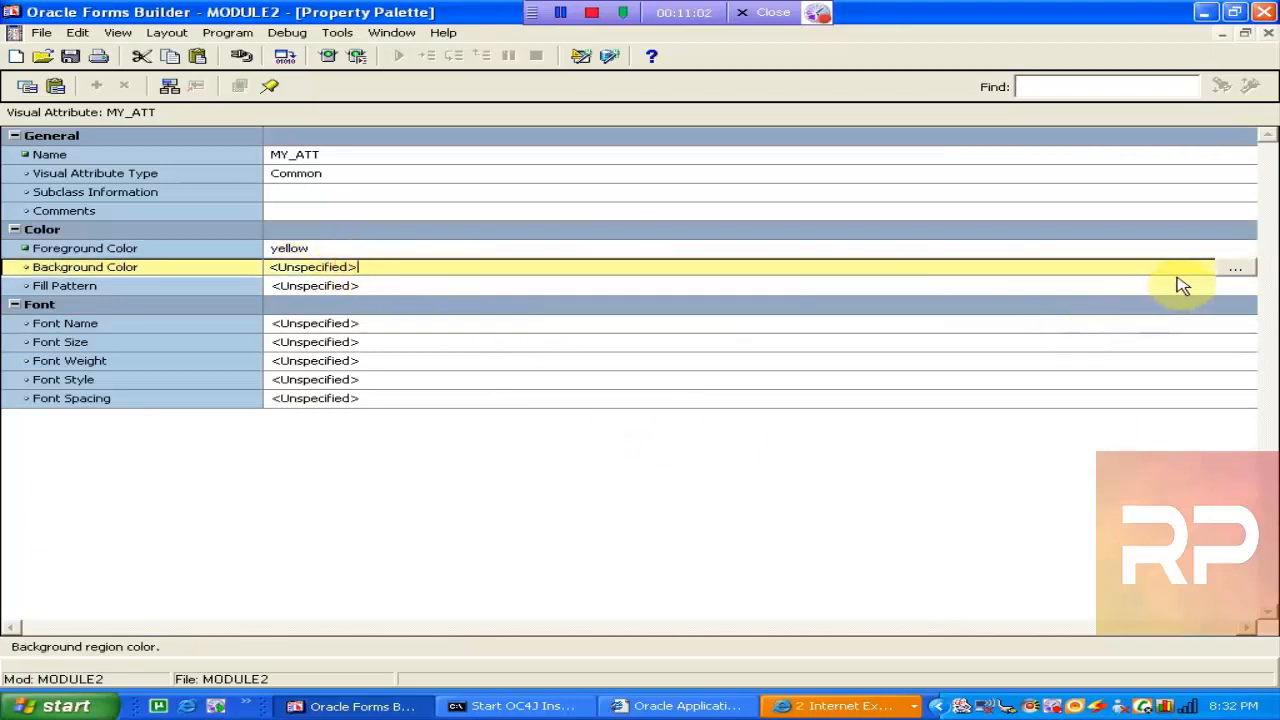
left_click(1226, 283)
left_click(1229, 268)
left_click(1236, 267)
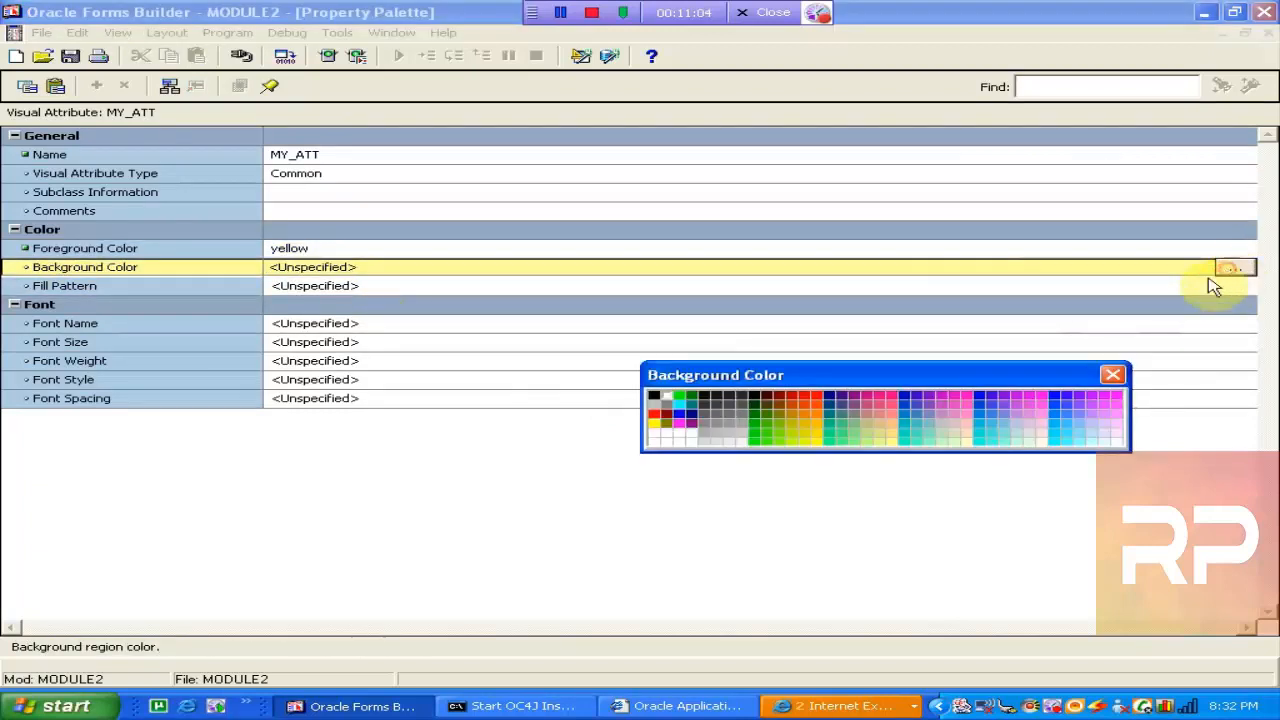
left_click(684, 425)
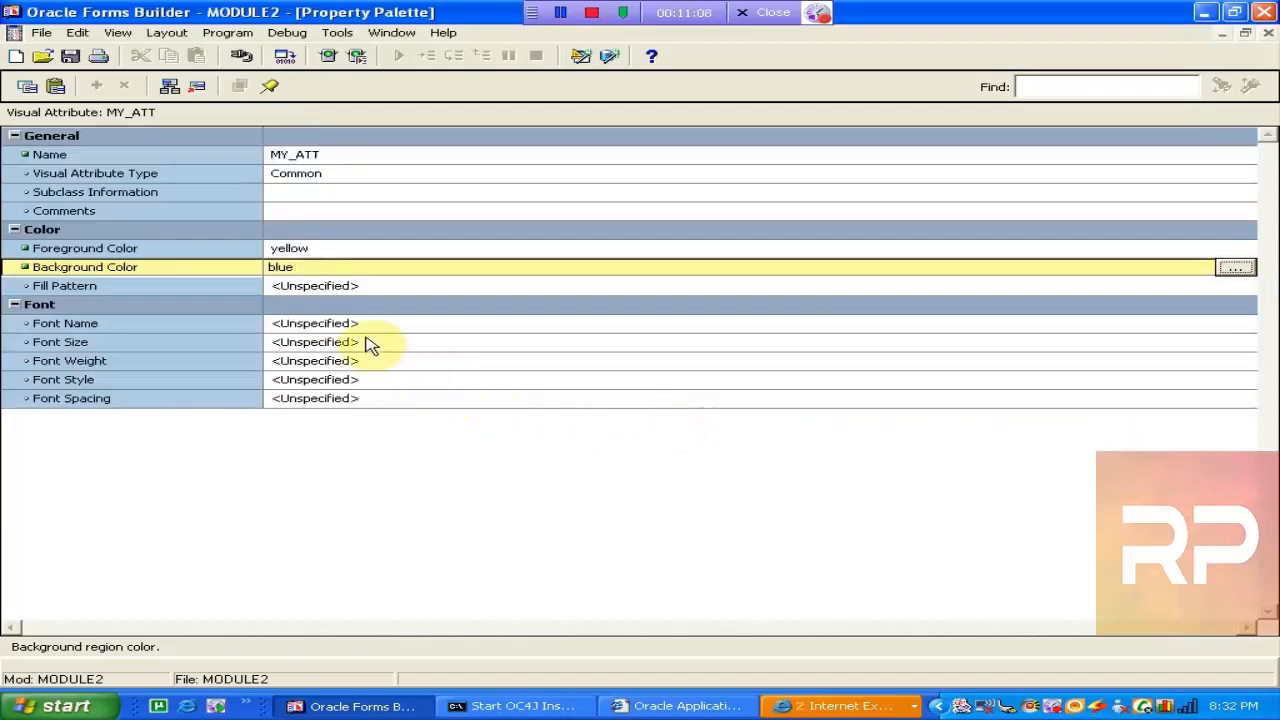
Set the font of the MY_ATT visual attribute to Tahoma with a font size of 8
left_click(366, 323)
left_click(389, 323)
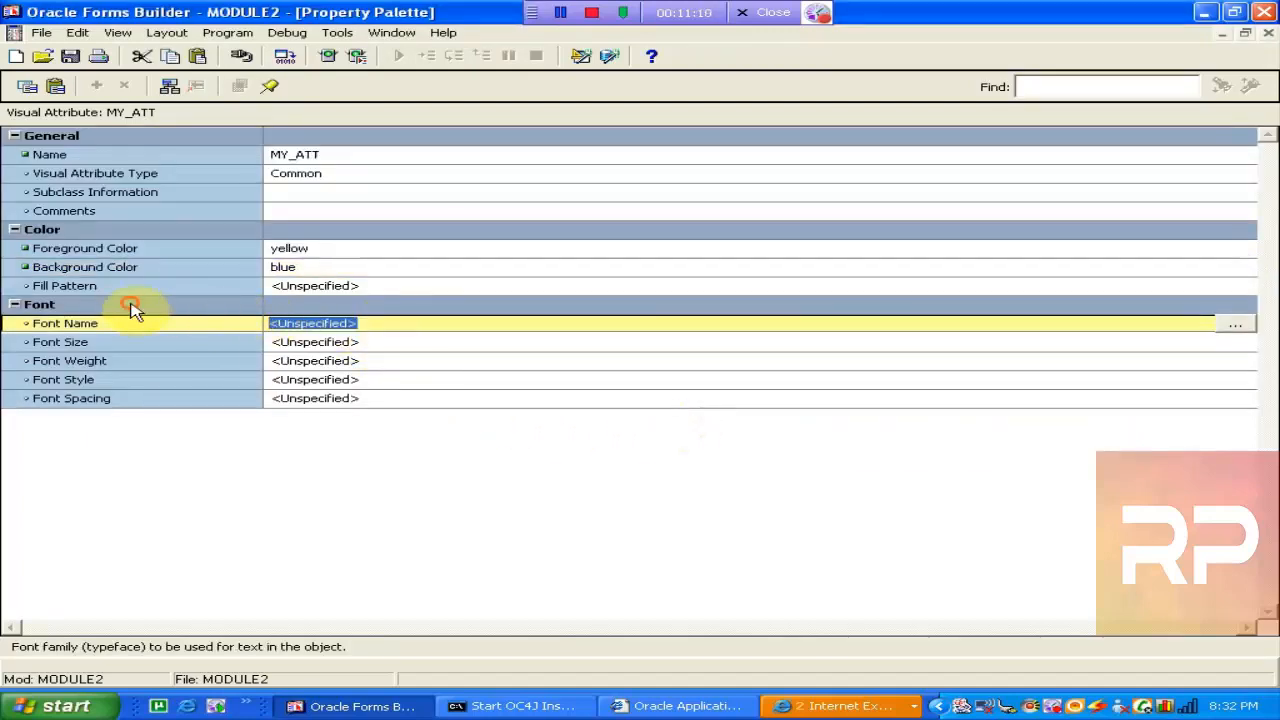
left_click(1236, 323)
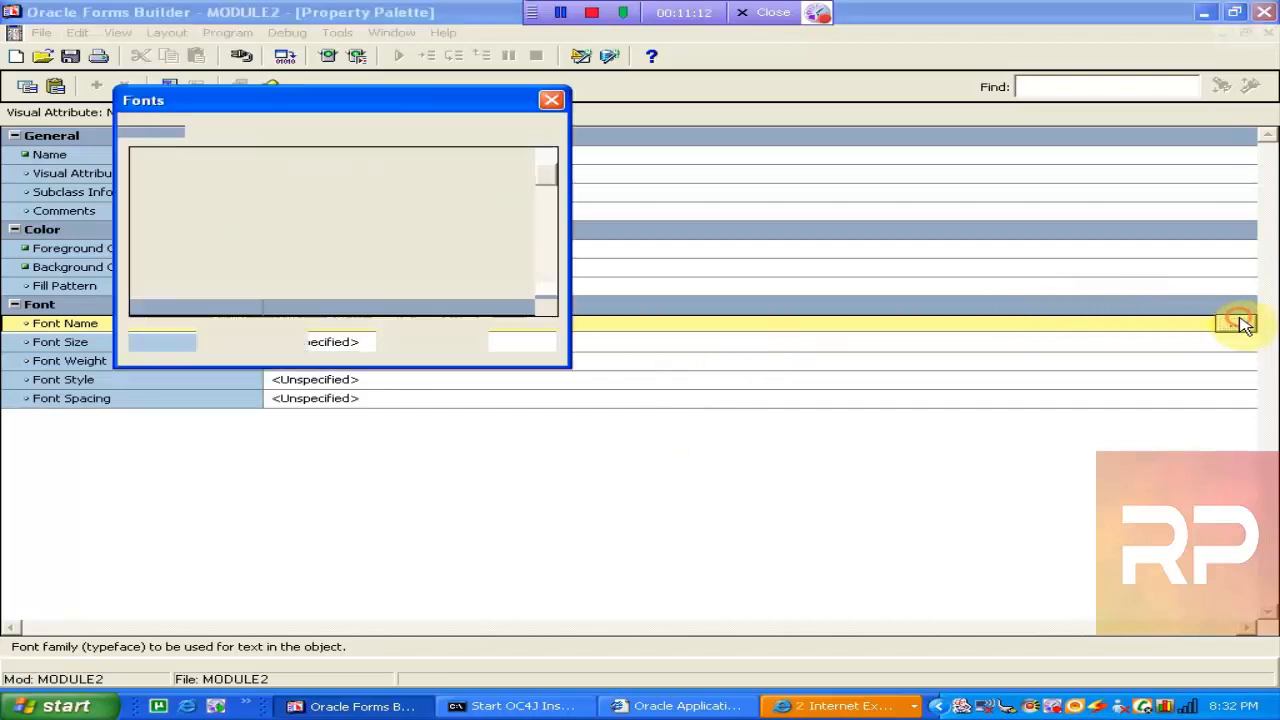
type("t%")
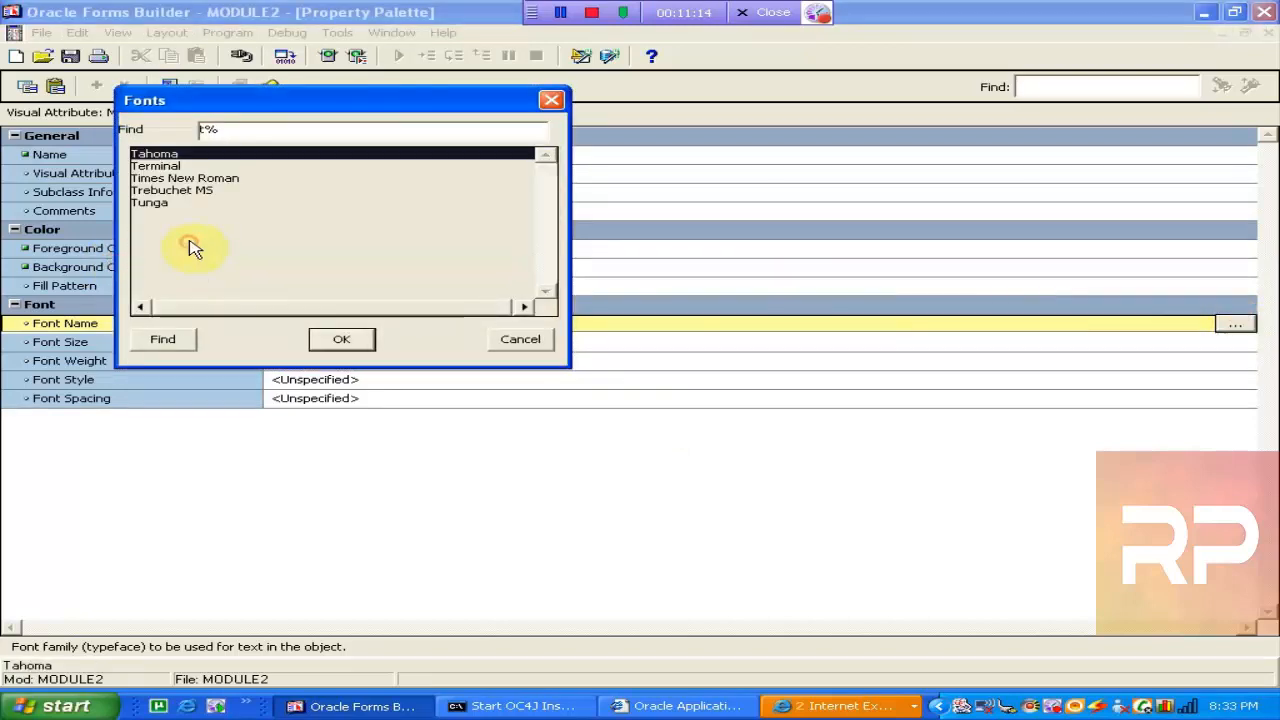
left_click(336, 343)
left_click(330, 342)
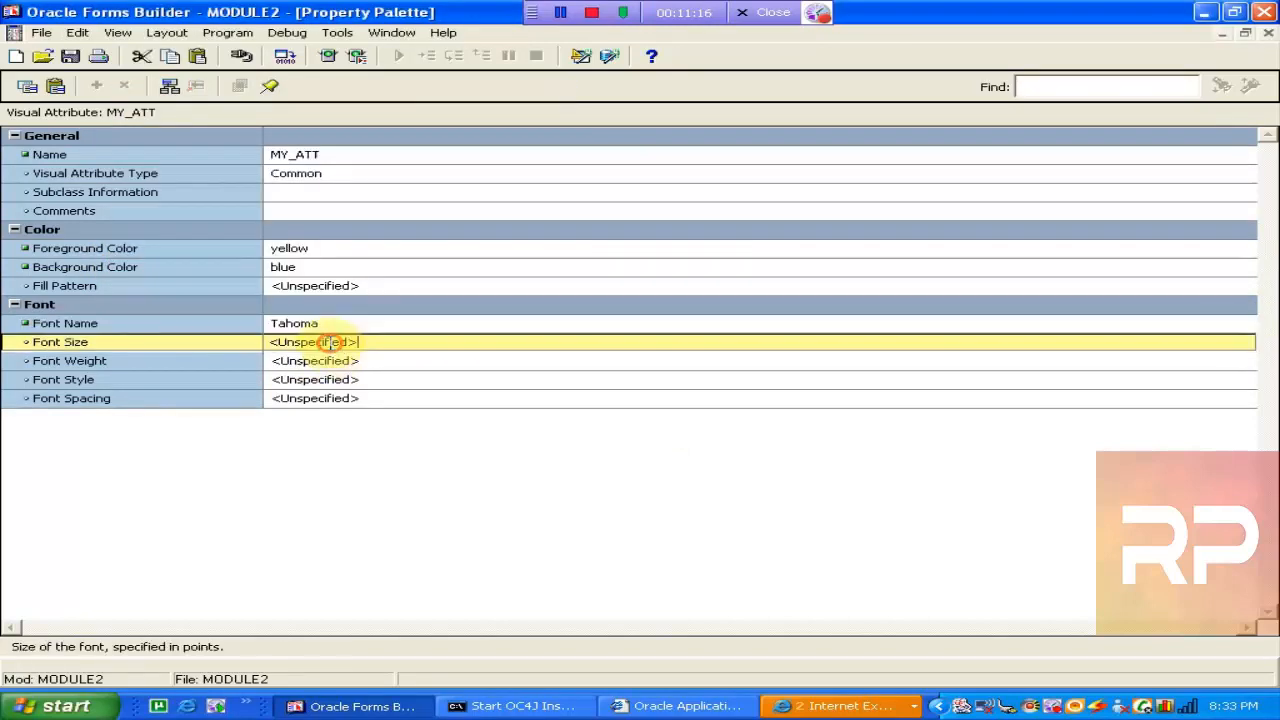
left_click(368, 343)
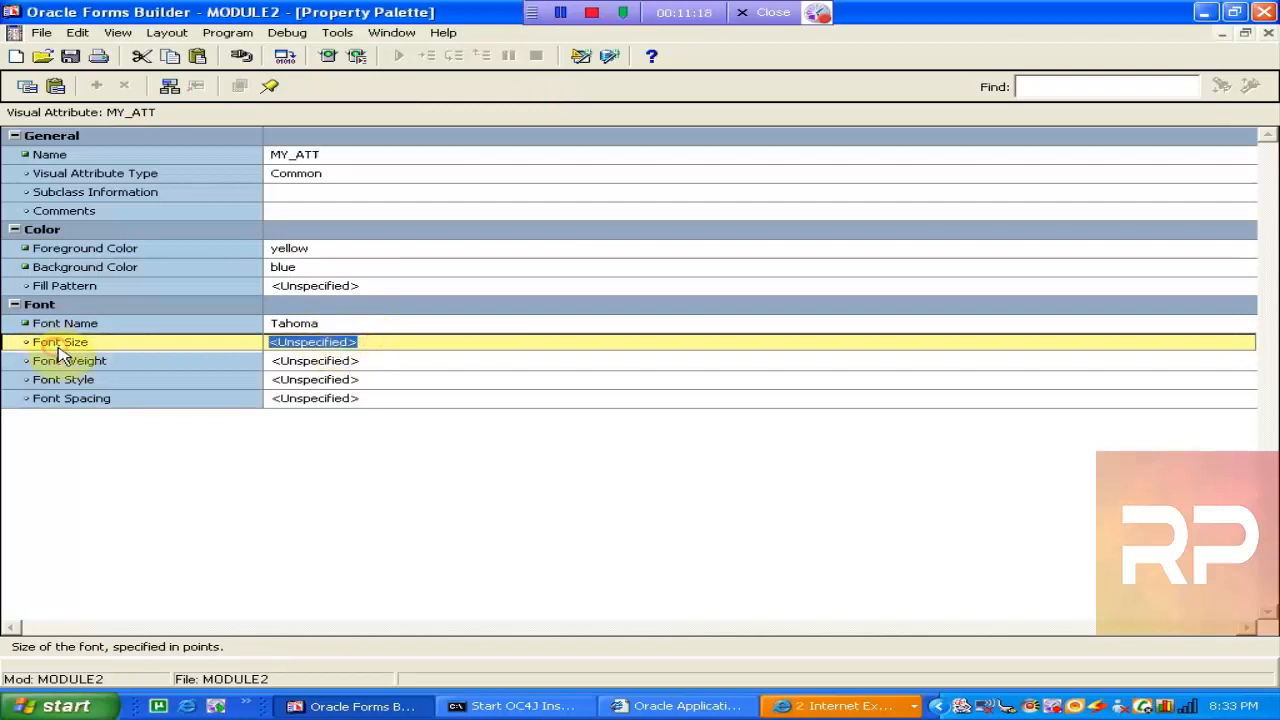
type("8")
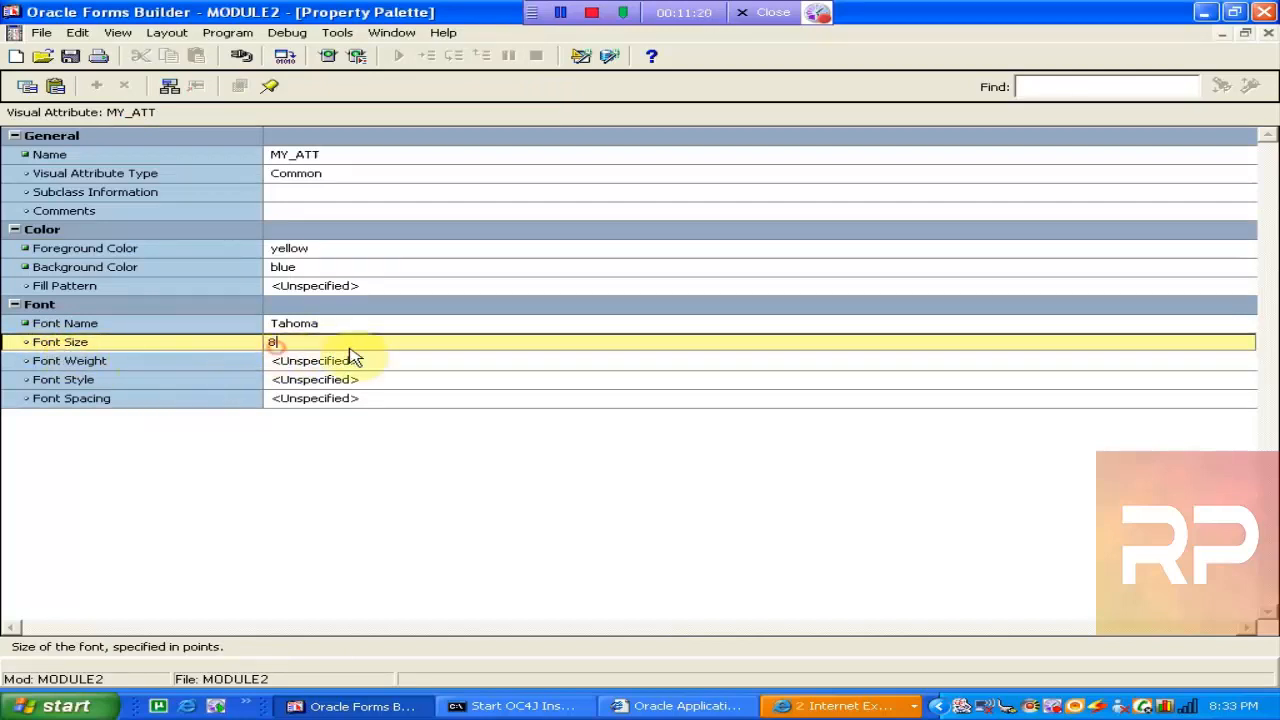
Set the Font Weight of the MY_ATT visual attribute to Bold
left_click(350, 360)
left_click(343, 360)
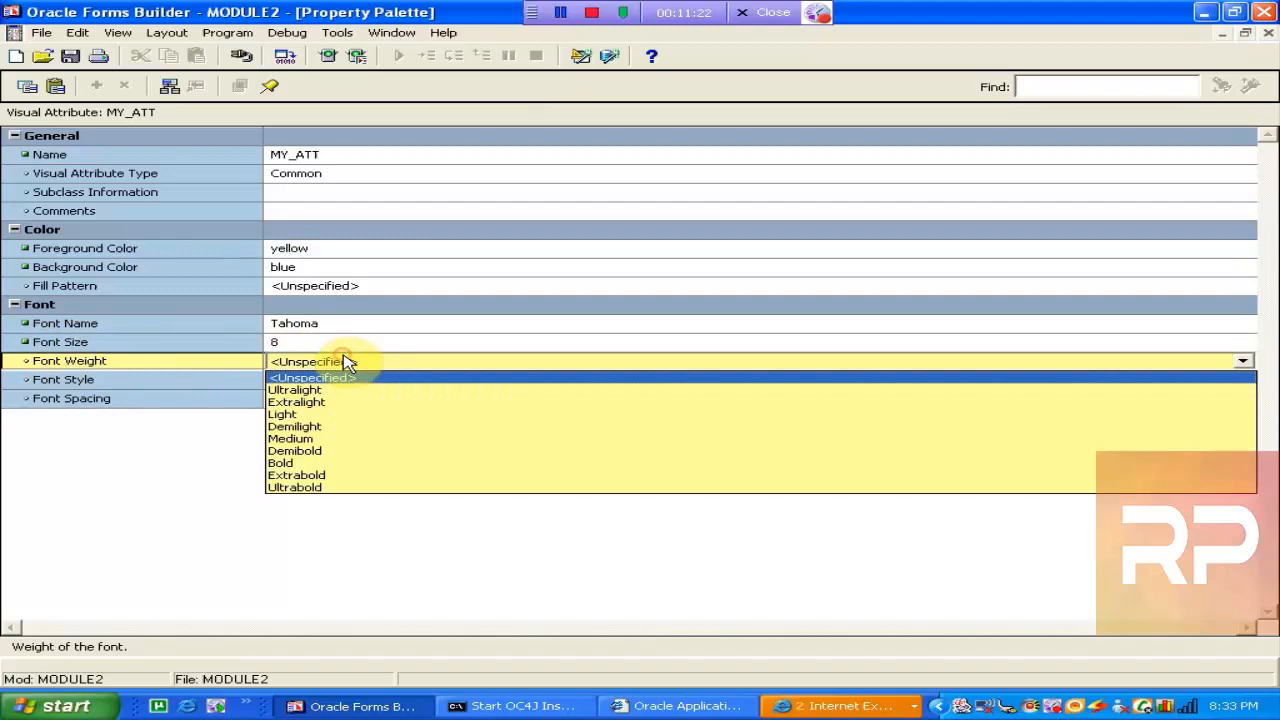
left_click(317, 462)
left_click(398, 303)
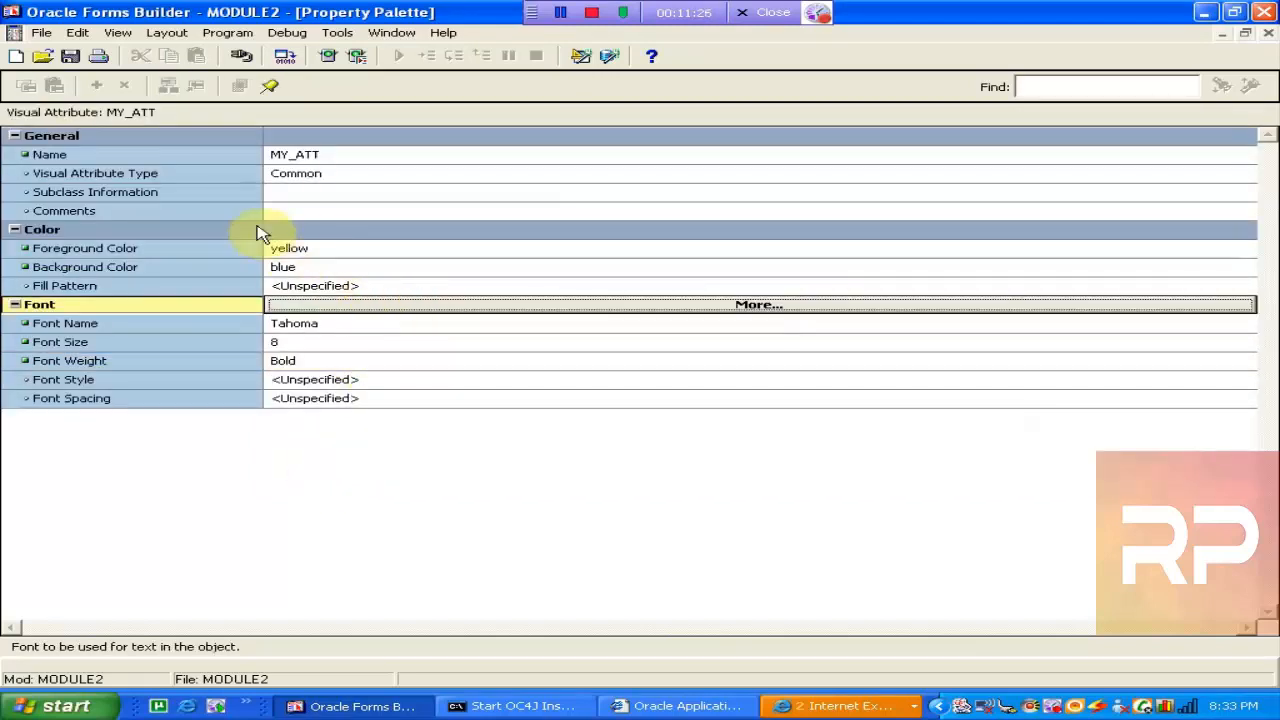
Choose Common as the Visual Attribute Type of MY_ATT and close its Property Palette
left_click(337, 176)
left_click(340, 177)
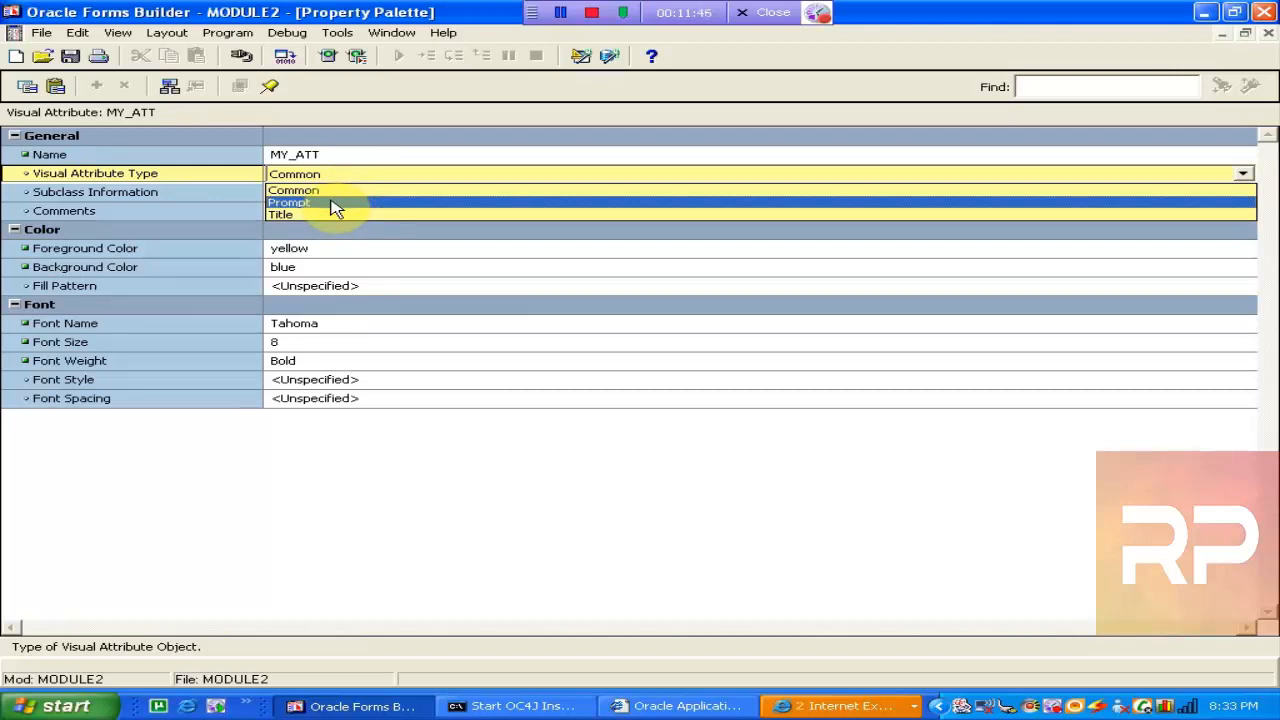
left_click(366, 189)
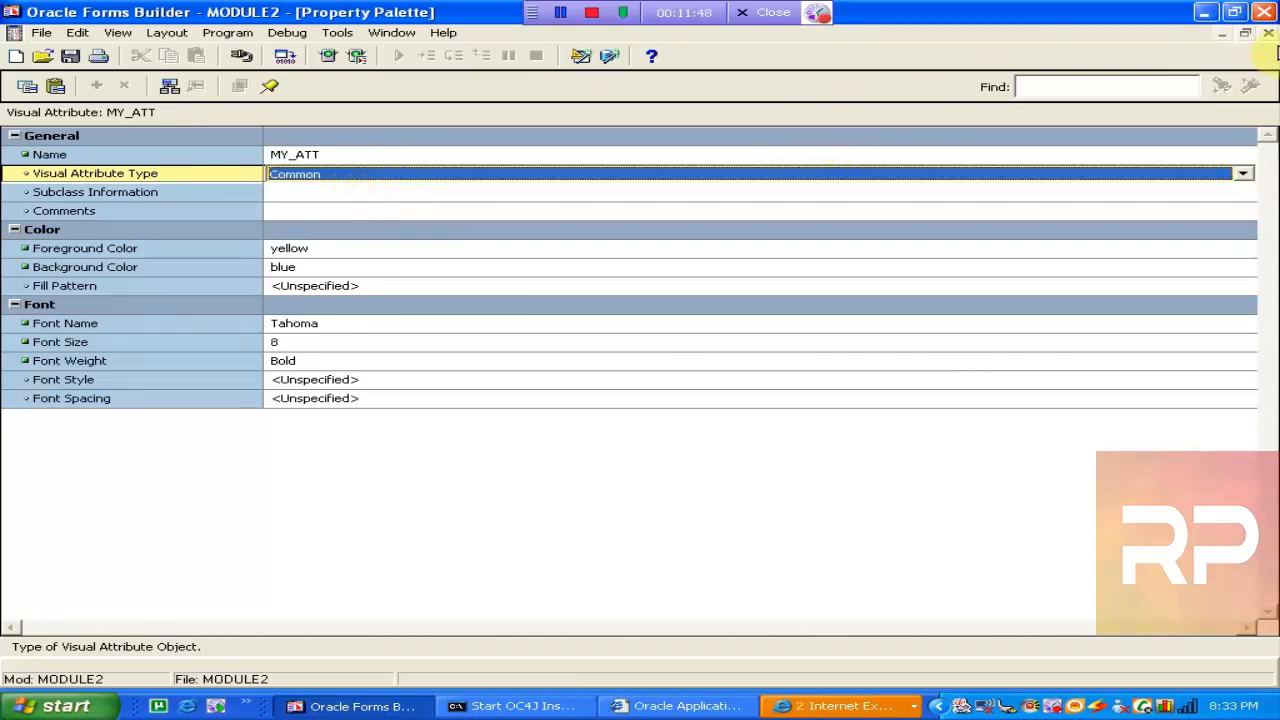
left_click(1268, 33)
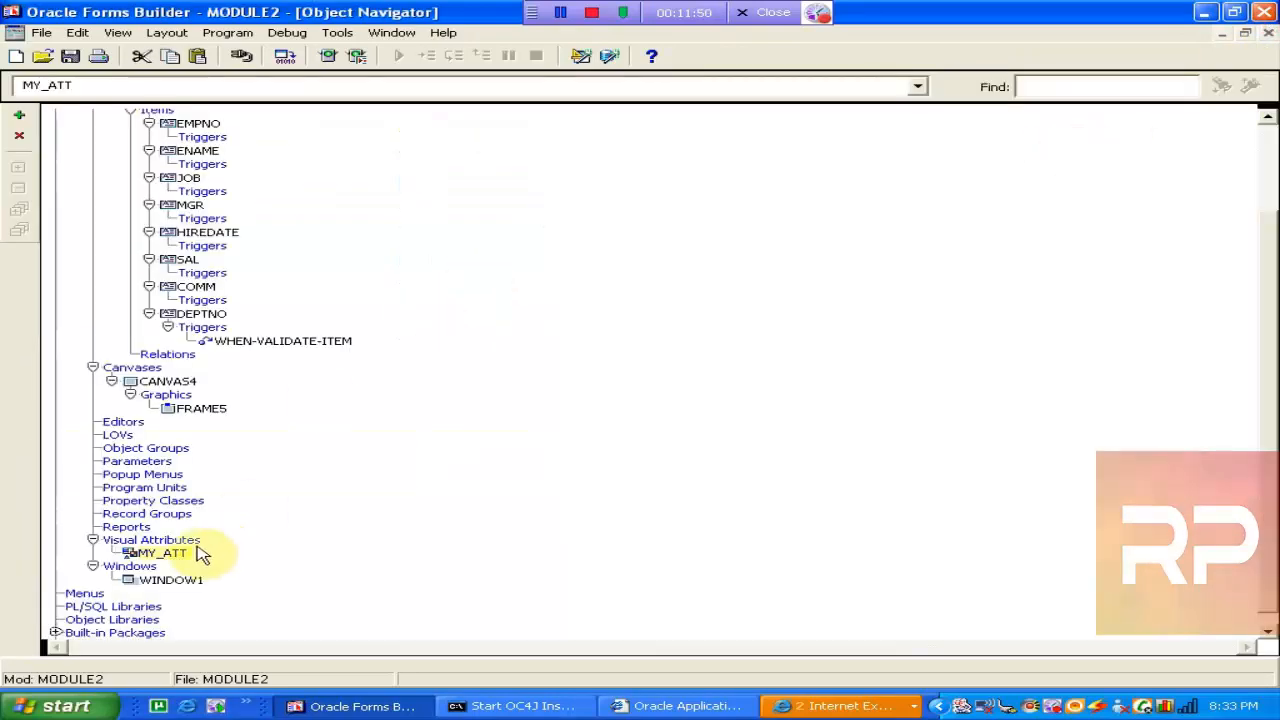
Examine the Job prompt and the ENAME item on CANVAS4 in the Layout Editor and close the editor
left_click(136, 388)
double_click(136, 388)
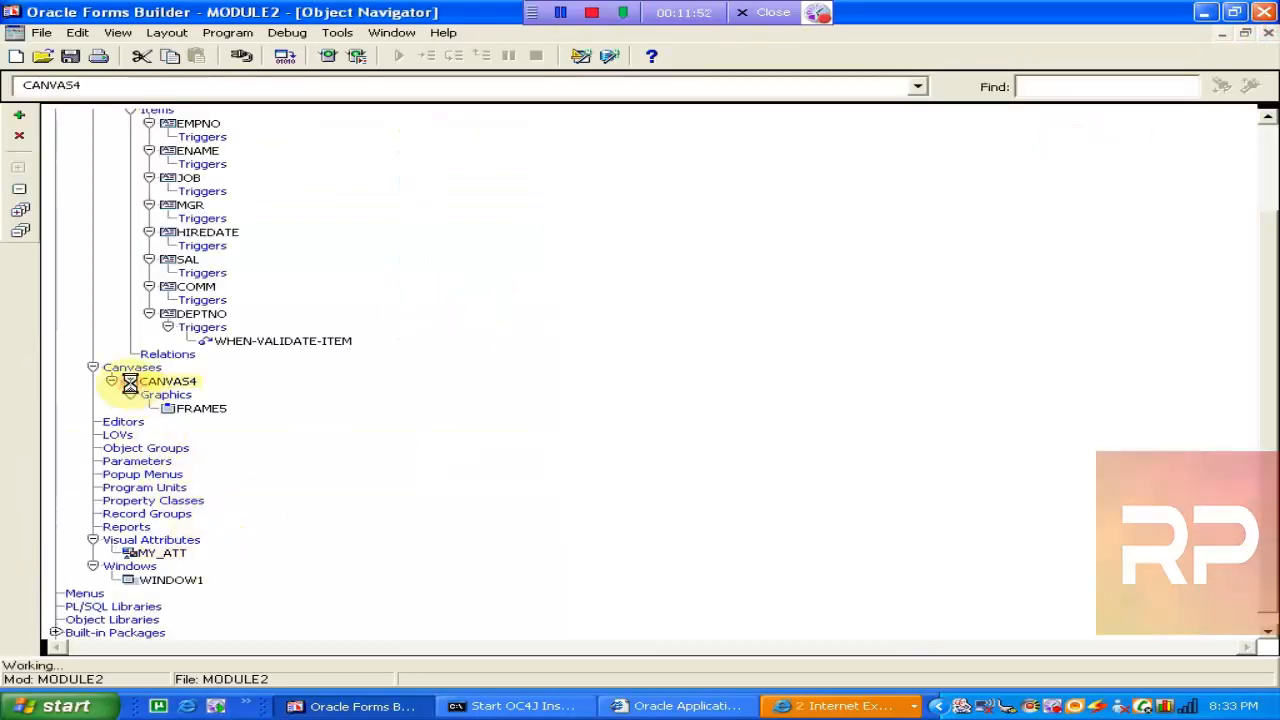
left_click(153, 178)
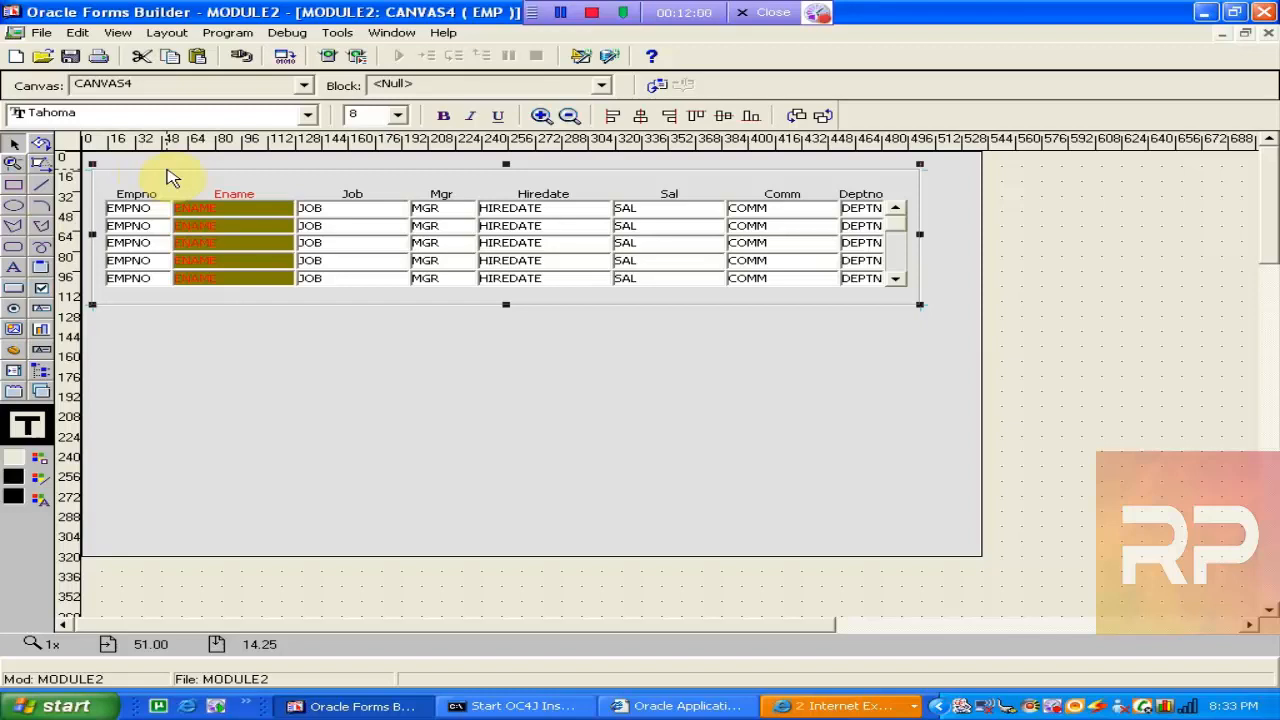
left_click(353, 193)
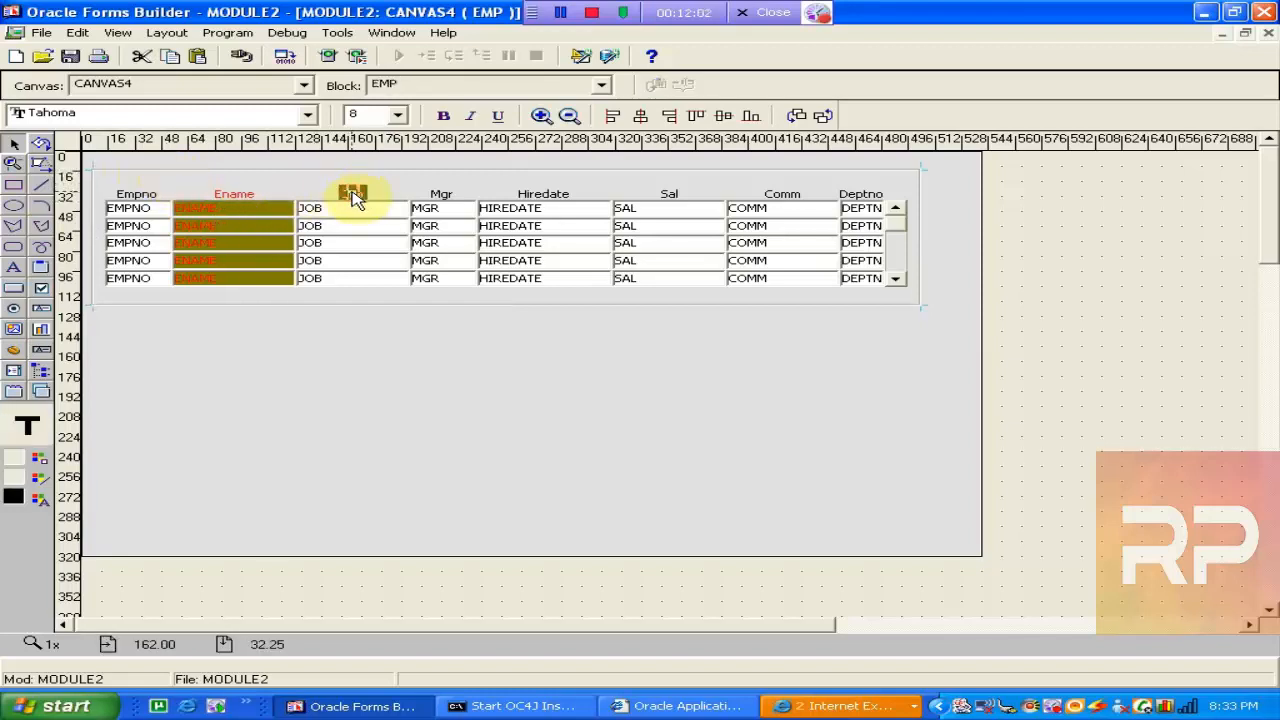
left_click(253, 250)
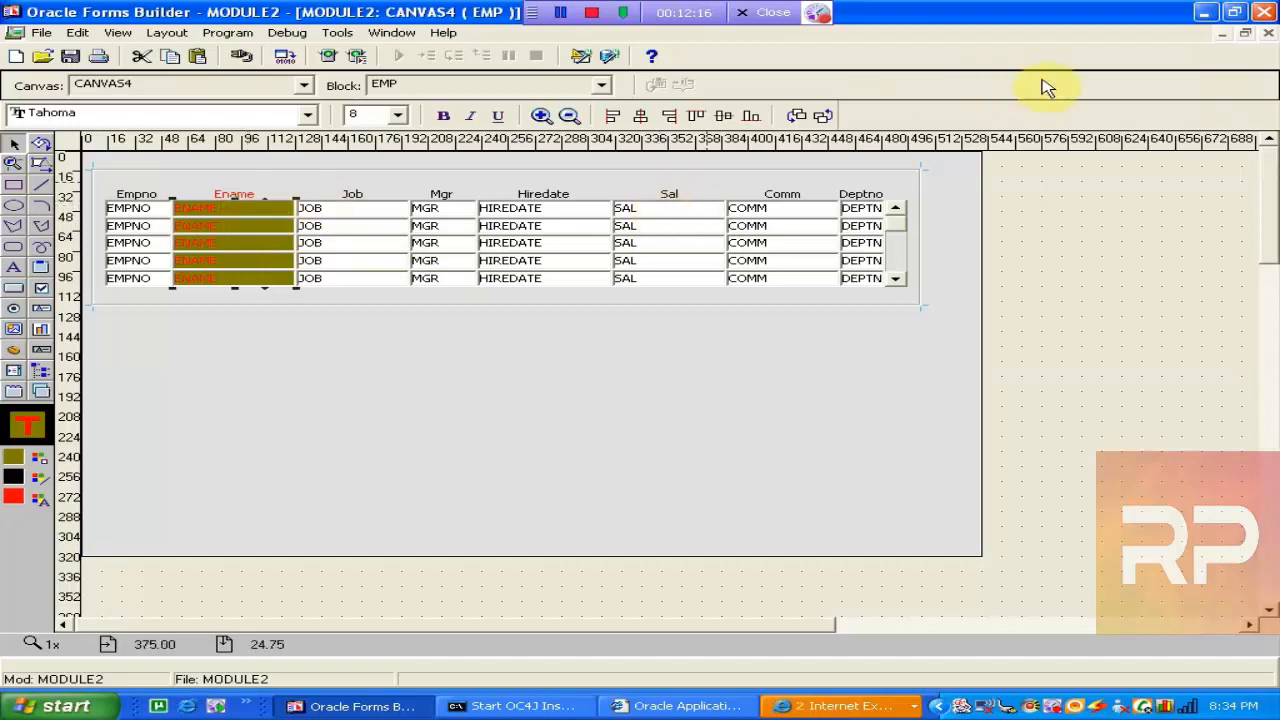
left_click(1268, 33)
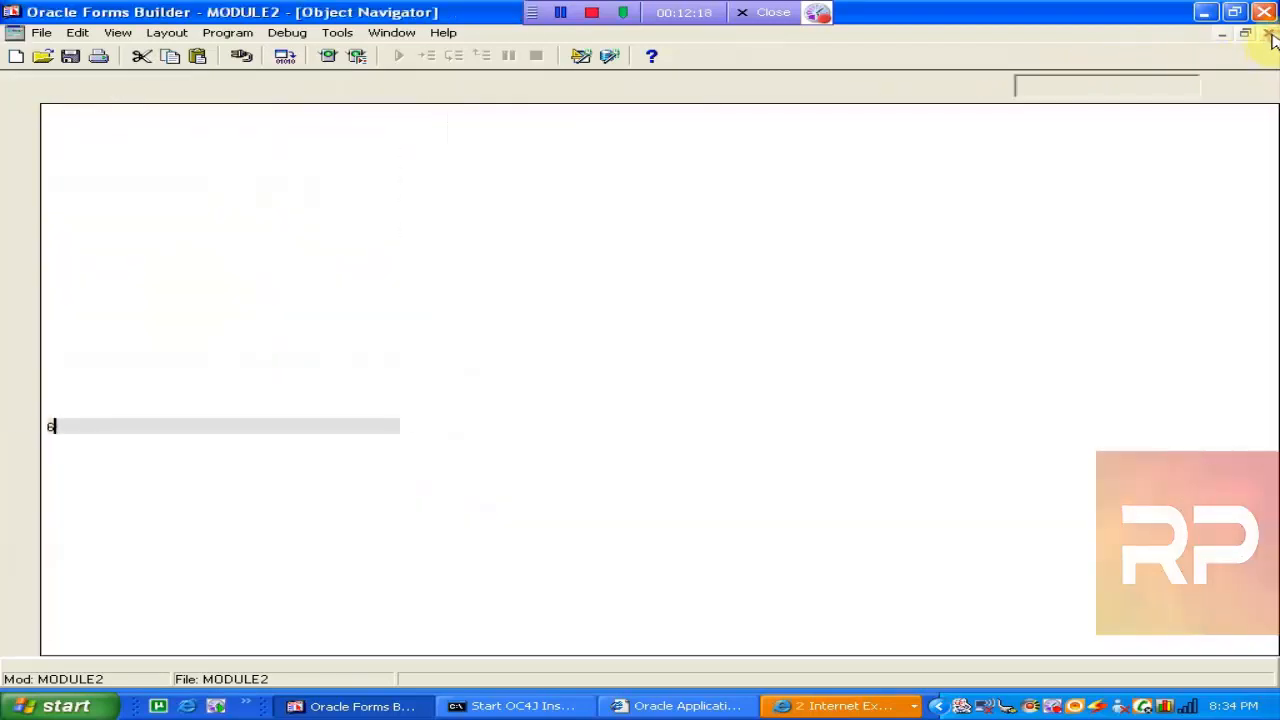
Check the Visual Attribute Type of MY_ATT in its Property Palette and close the palette
left_click(145, 552)
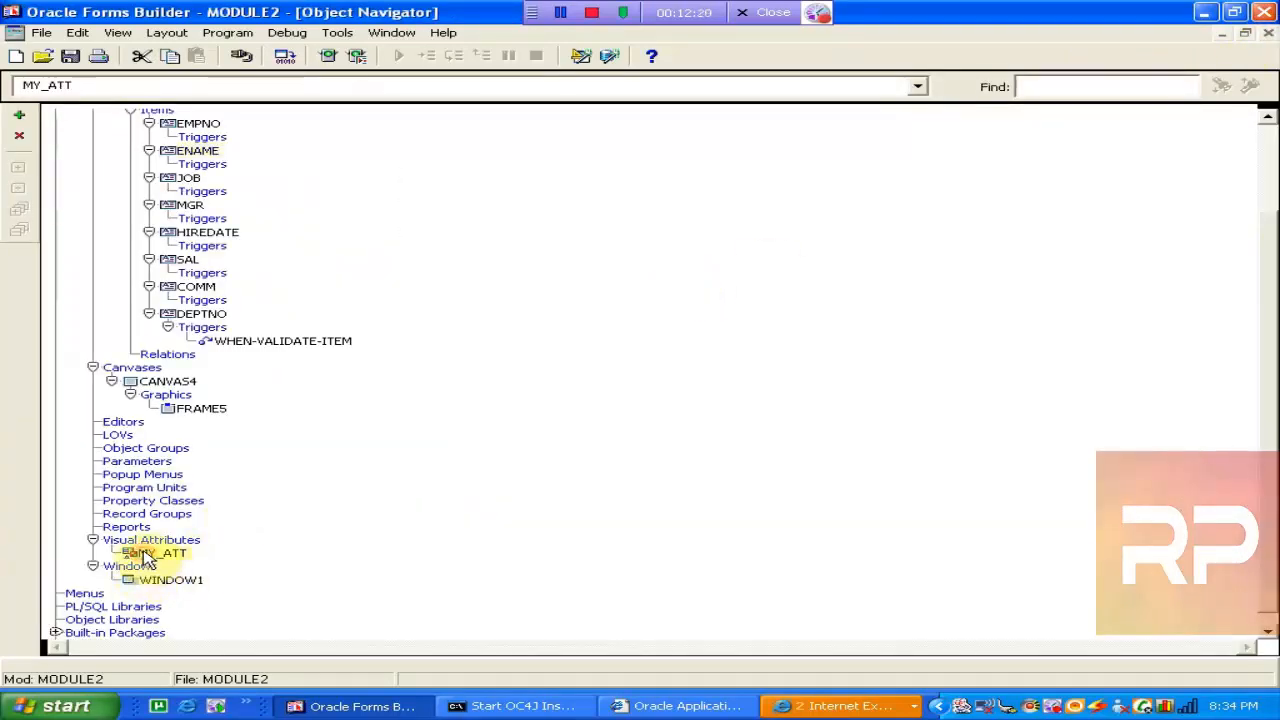
double_click(148, 553)
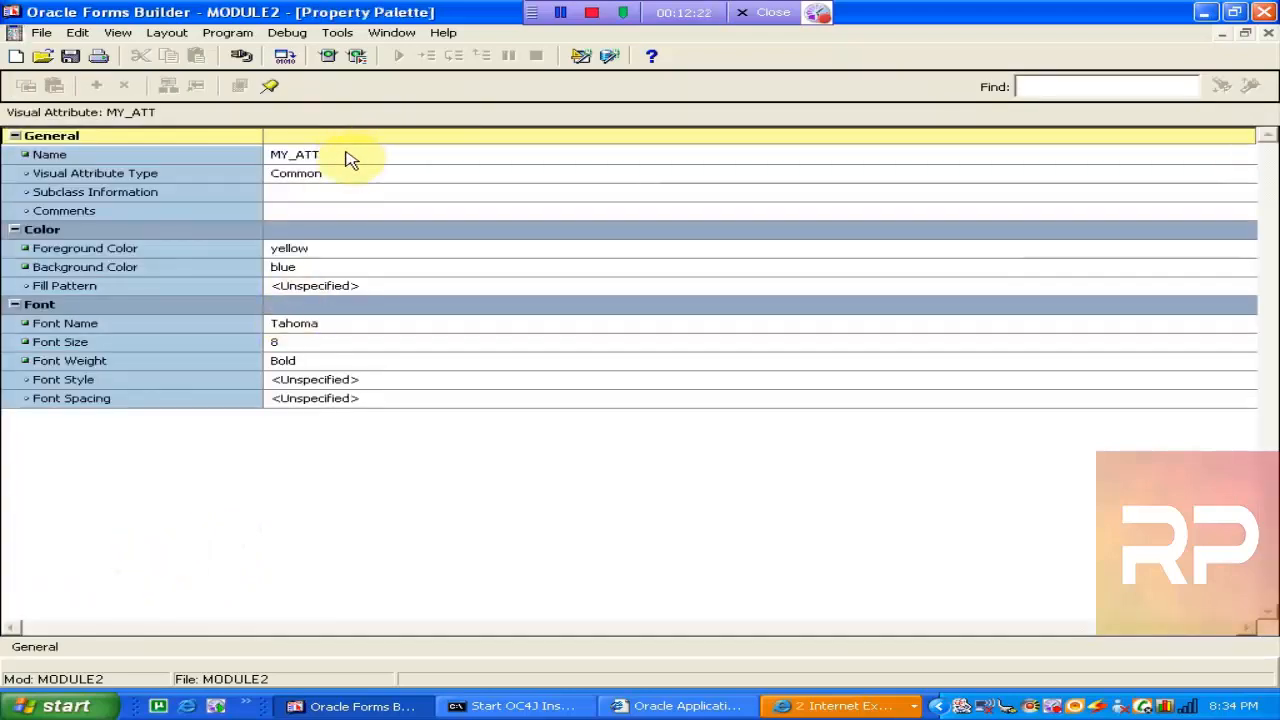
left_click(338, 175)
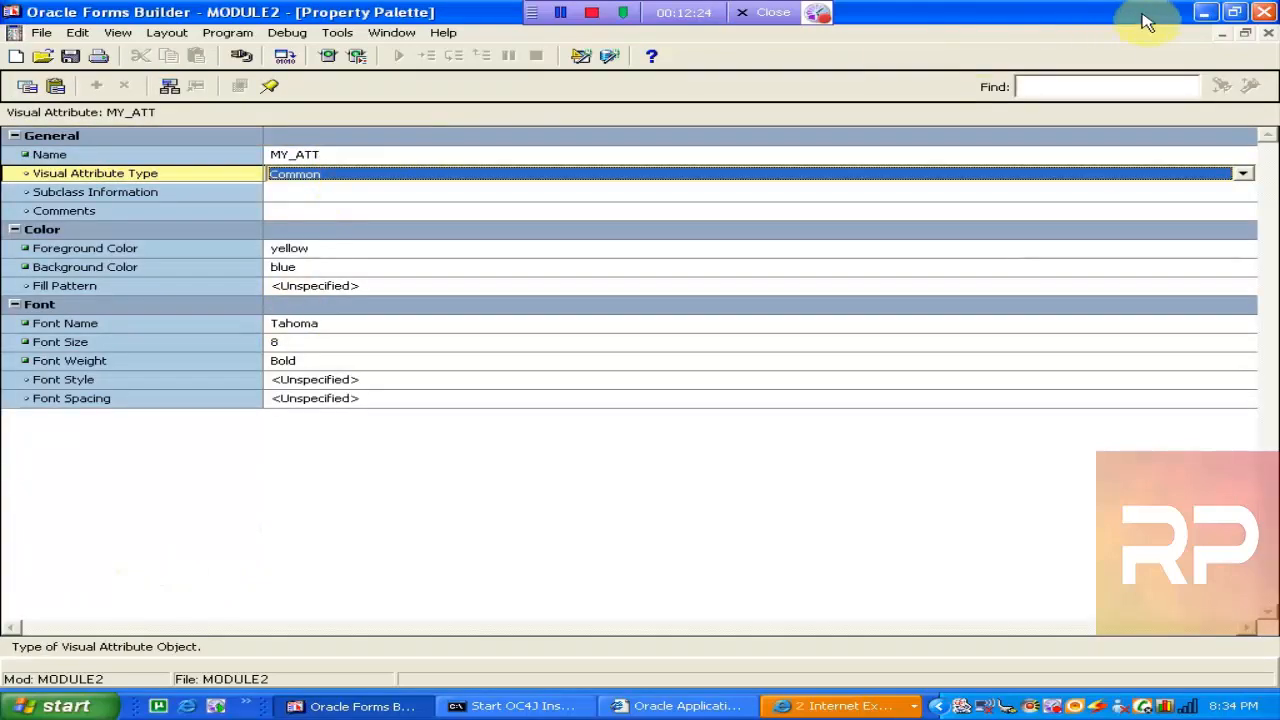
left_click(1268, 34)
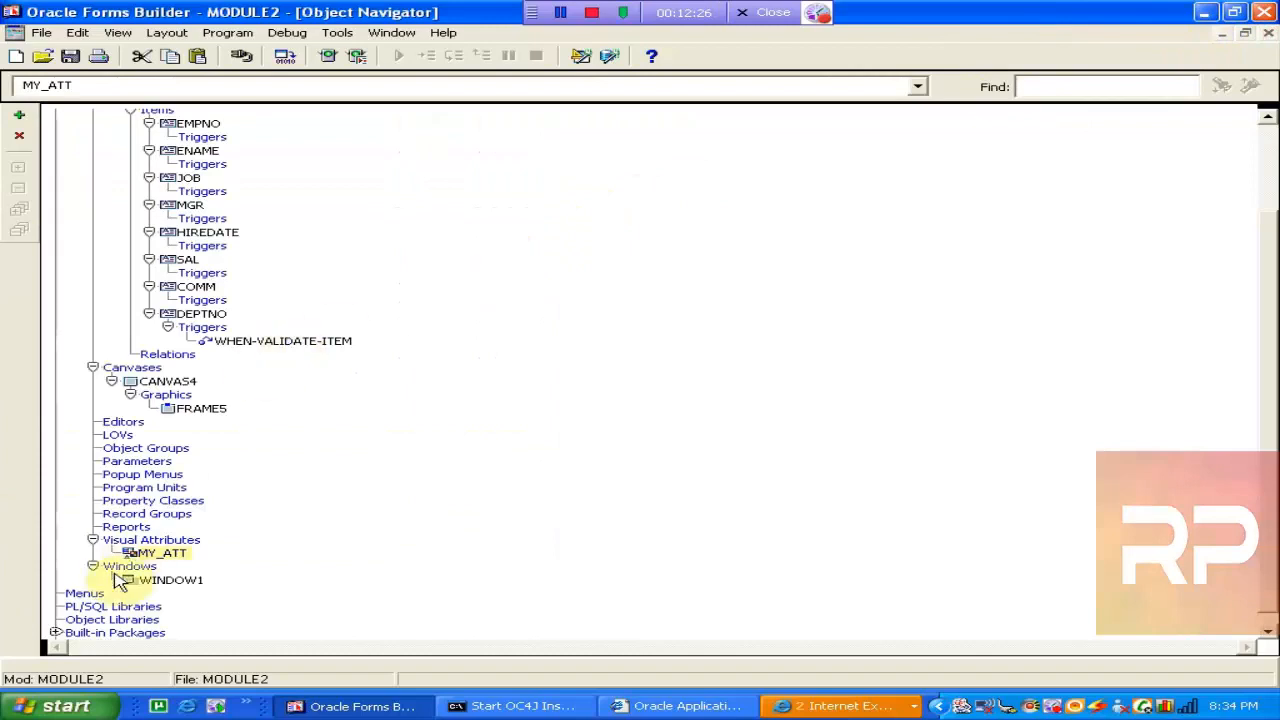
Open the Property Palette of the ENAME item from CANVAS4 and reset its Foreground Color to the inherited value
double_click(130, 386)
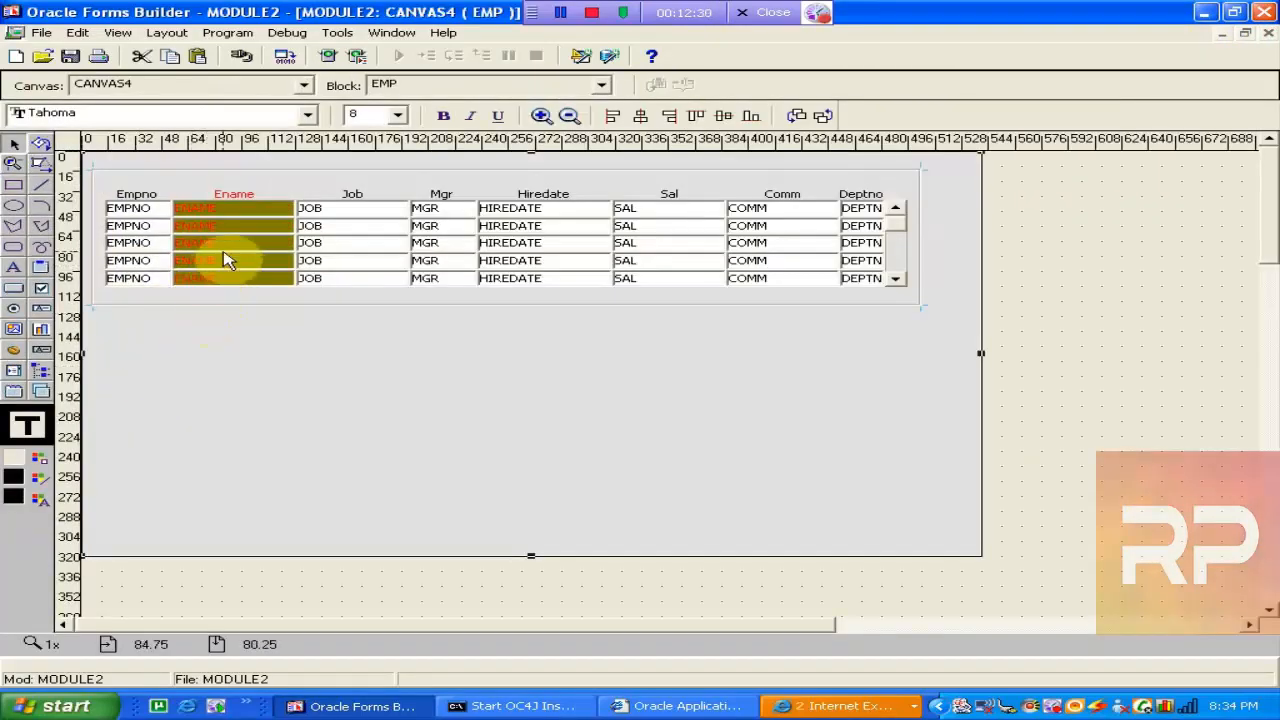
left_click(225, 260)
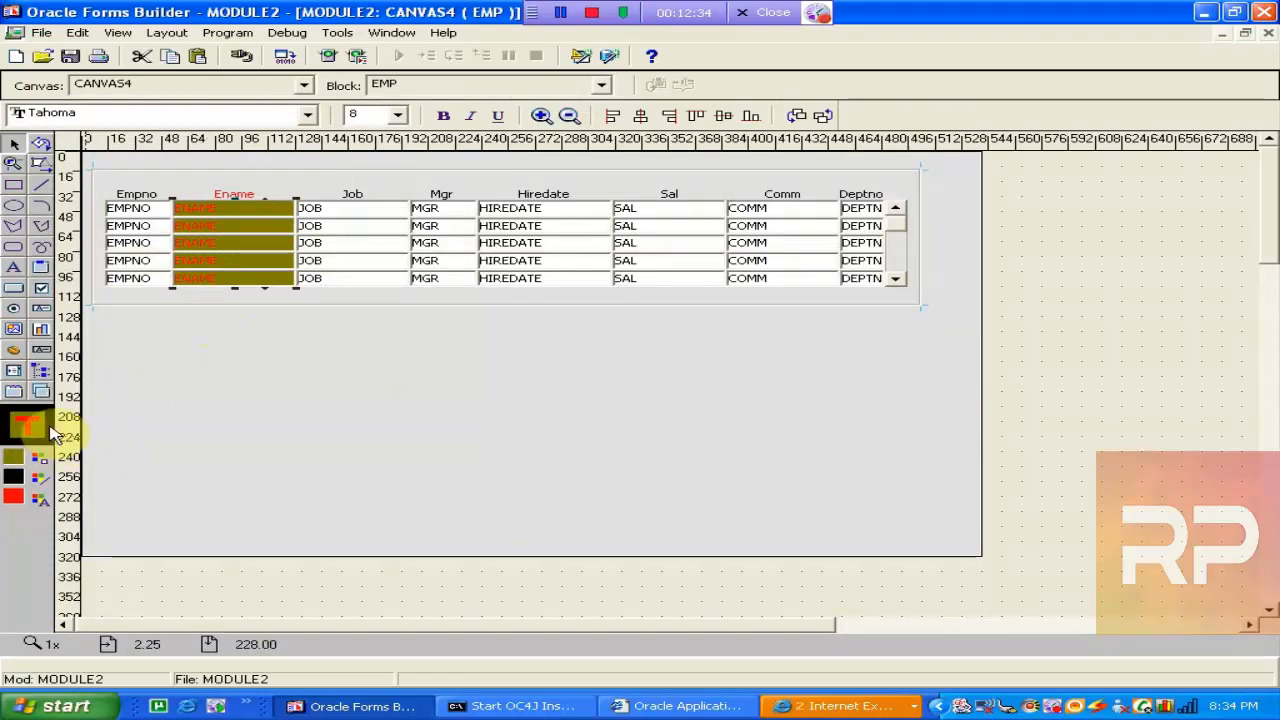
key("F4")
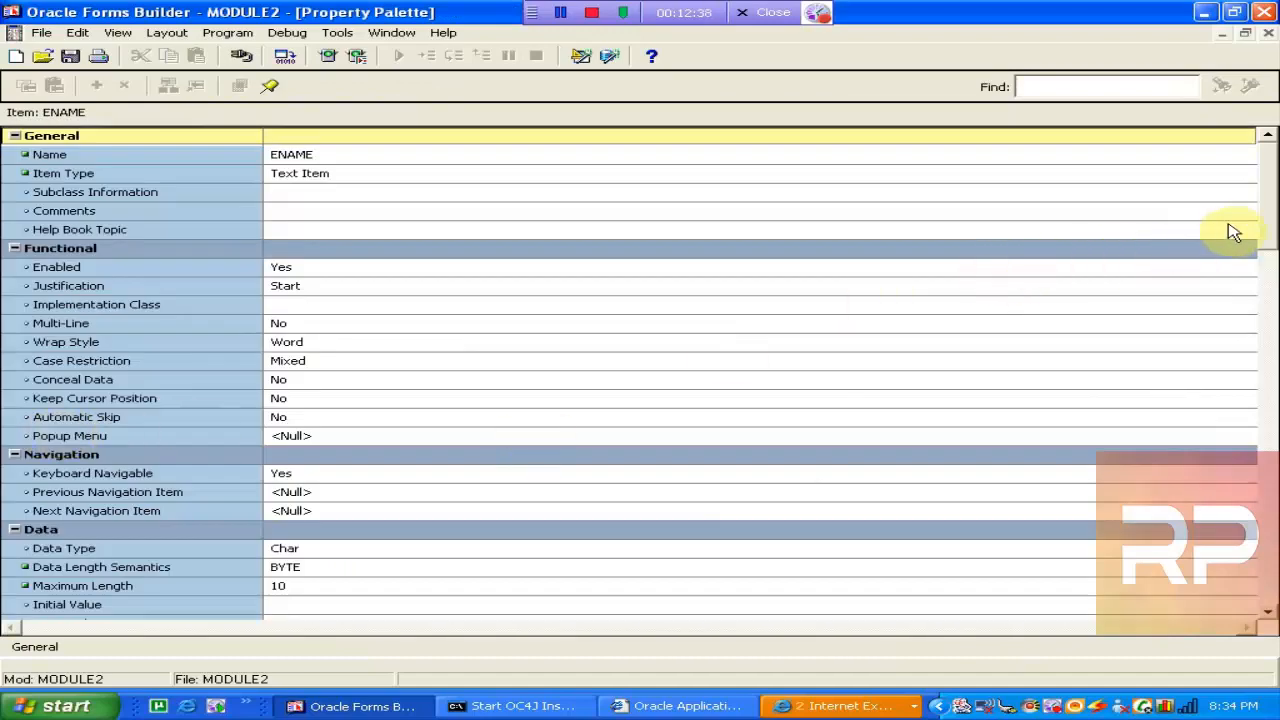
left_click_drag(1268, 229, 1269, 486)
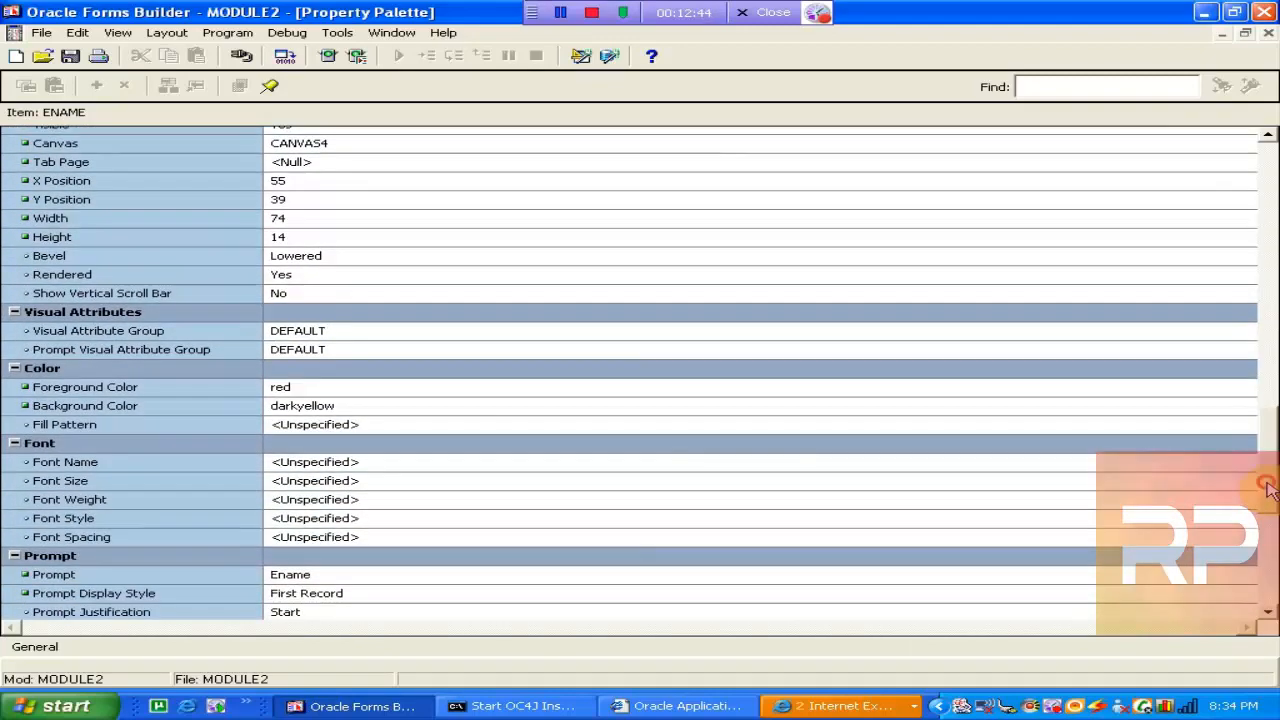
left_click(415, 389)
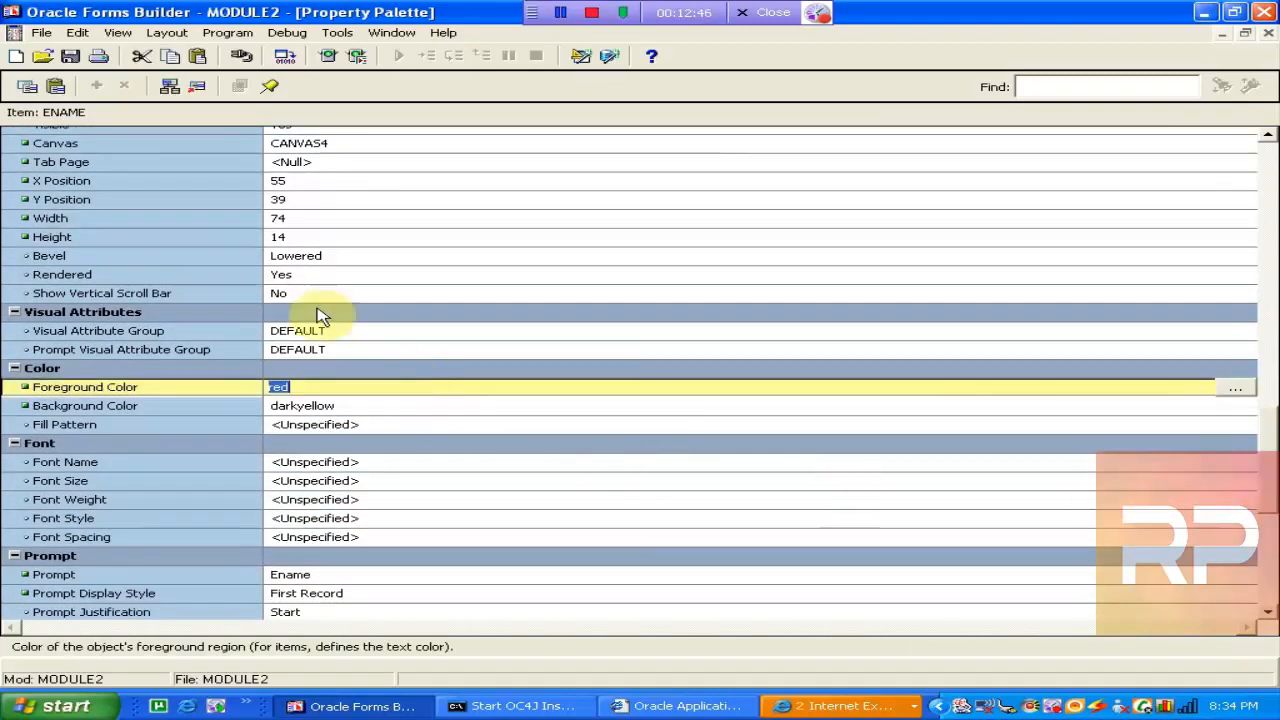
left_click(197, 88)
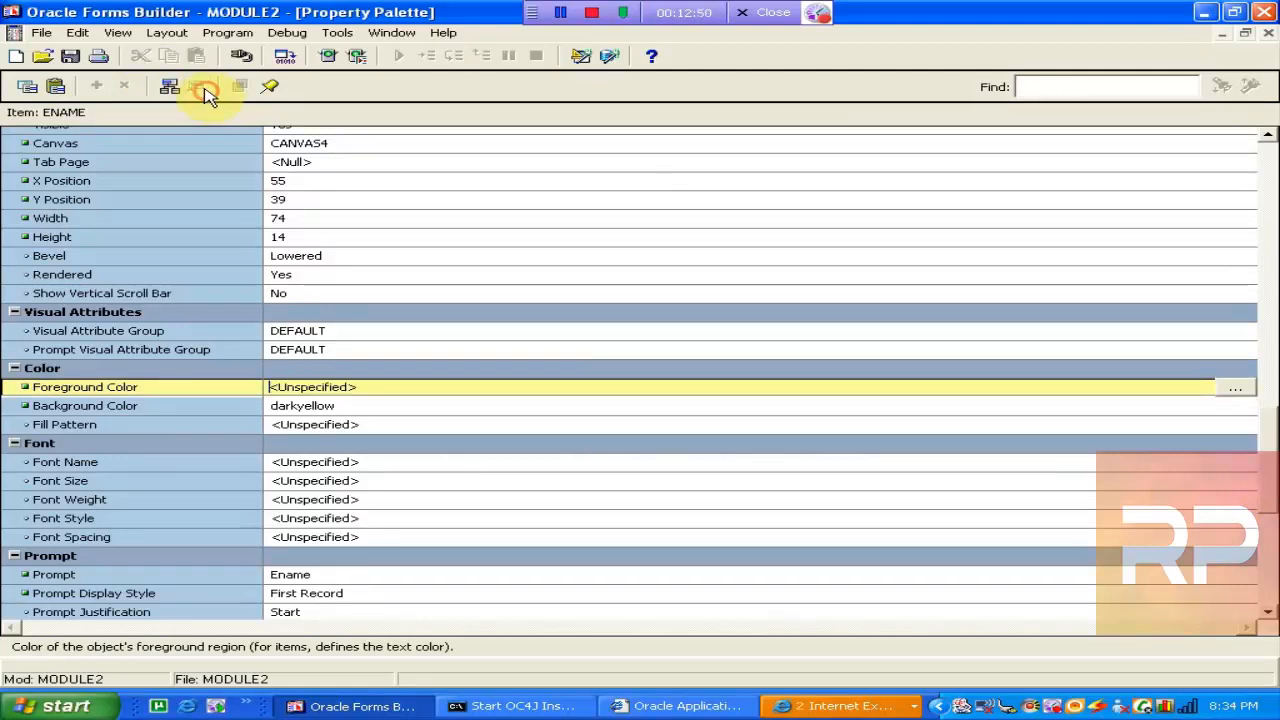
Reset the Background Color of the ENAME item to the inherited value and close its Property Palette
left_click(305, 406)
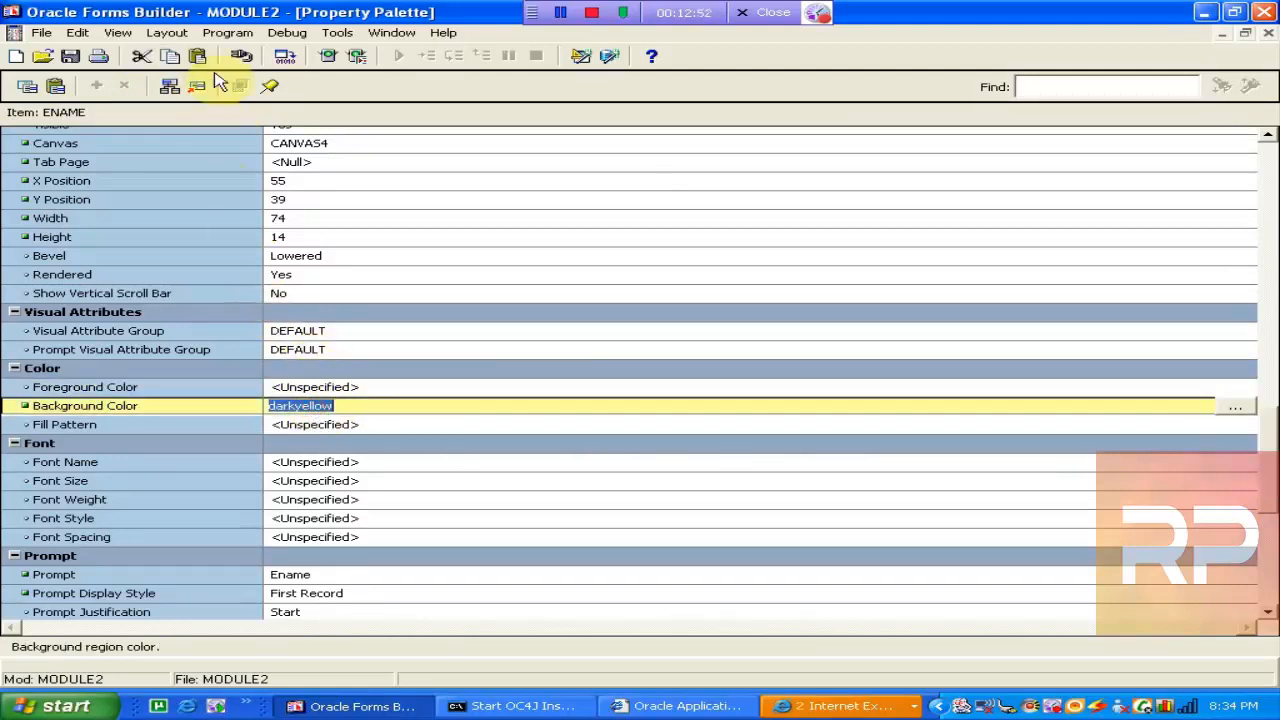
left_click(200, 90)
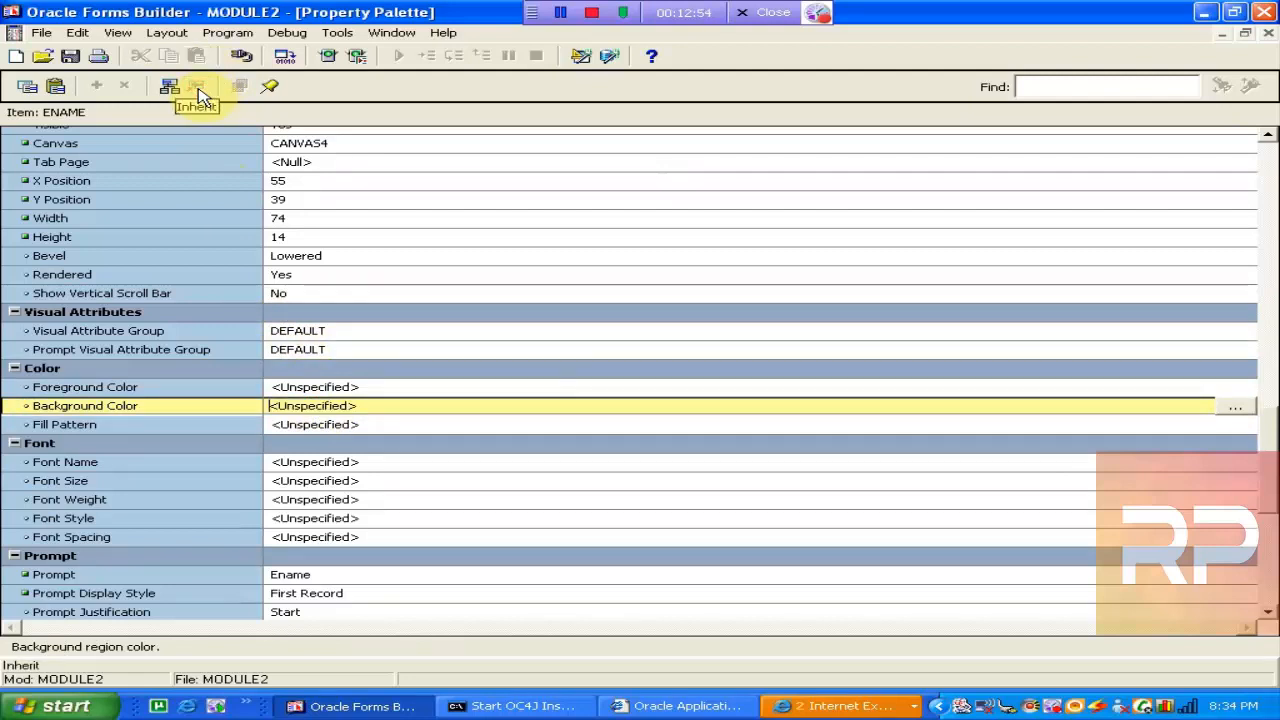
left_click(1011, 180)
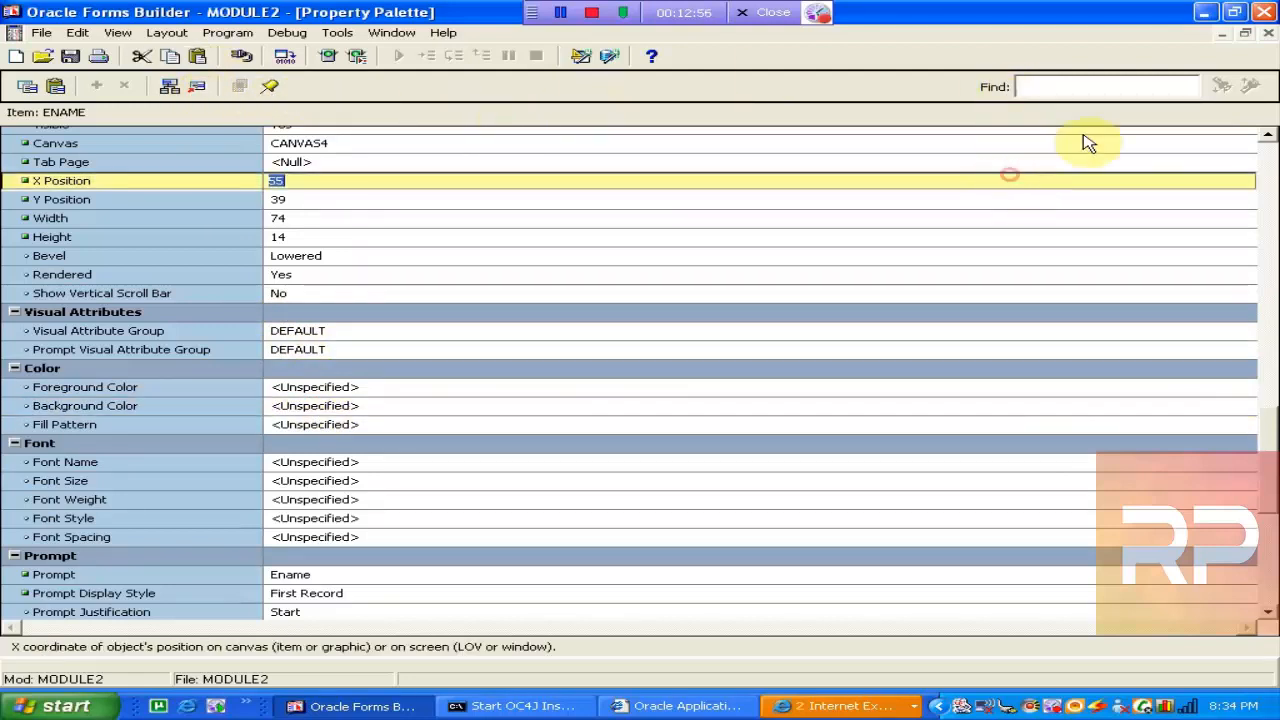
left_click(1268, 33)
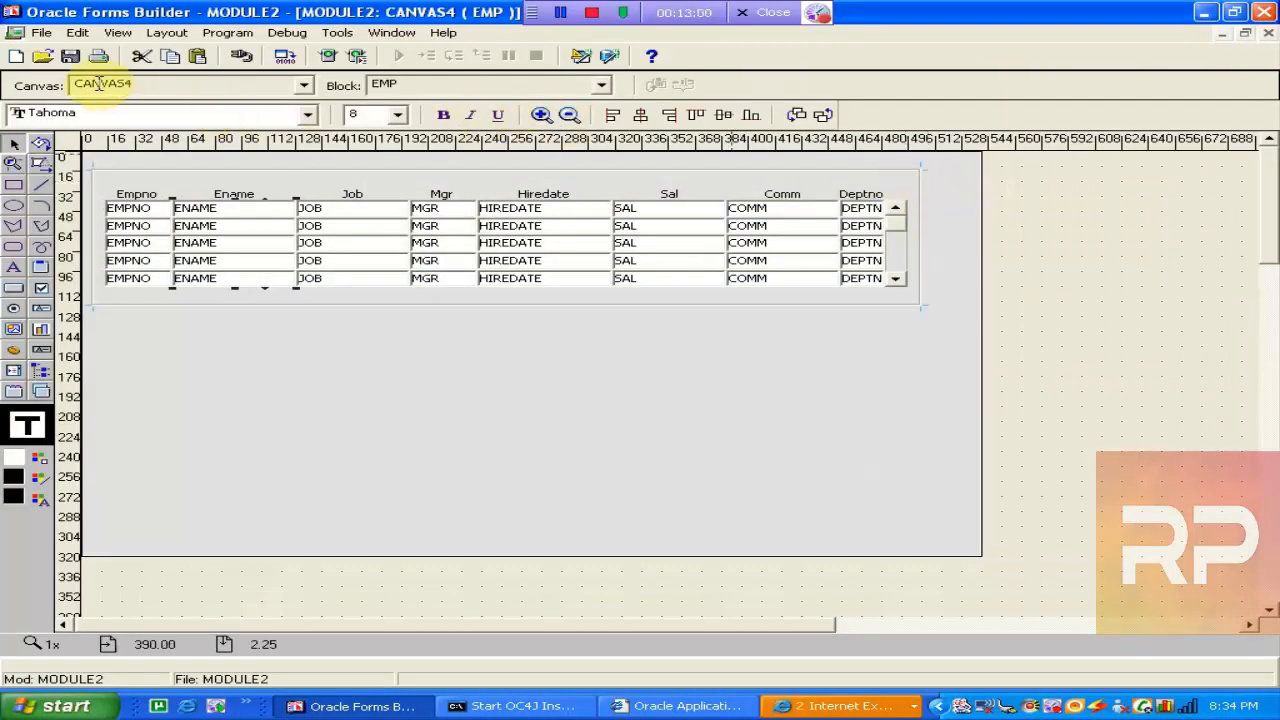
Save the form module as emp3.fmb in the form folder
left_click(71, 59)
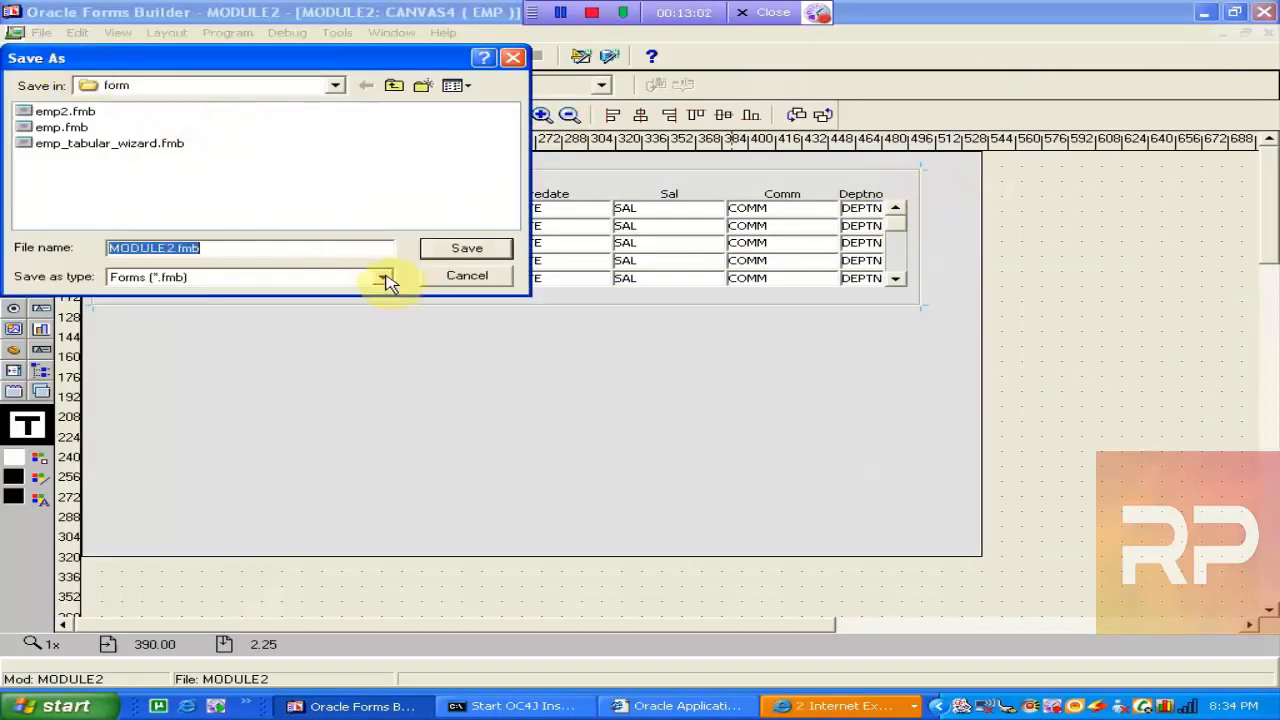
key("Home")
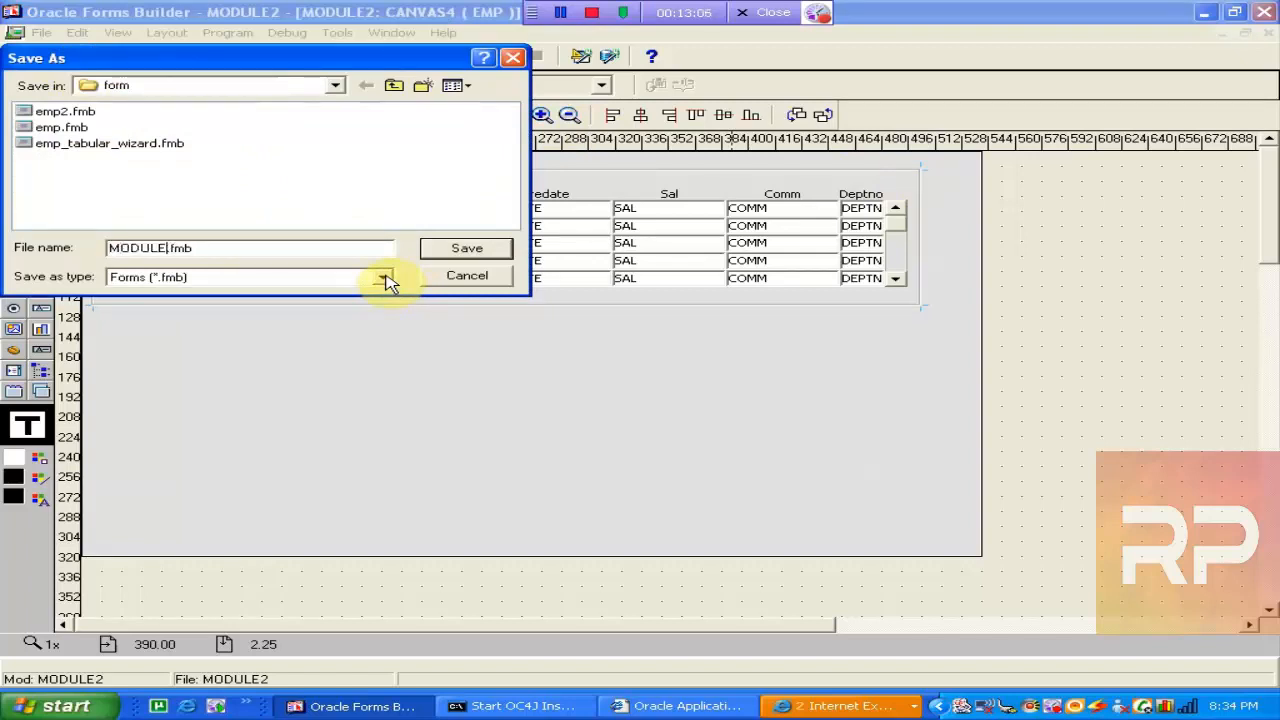
type("emp")
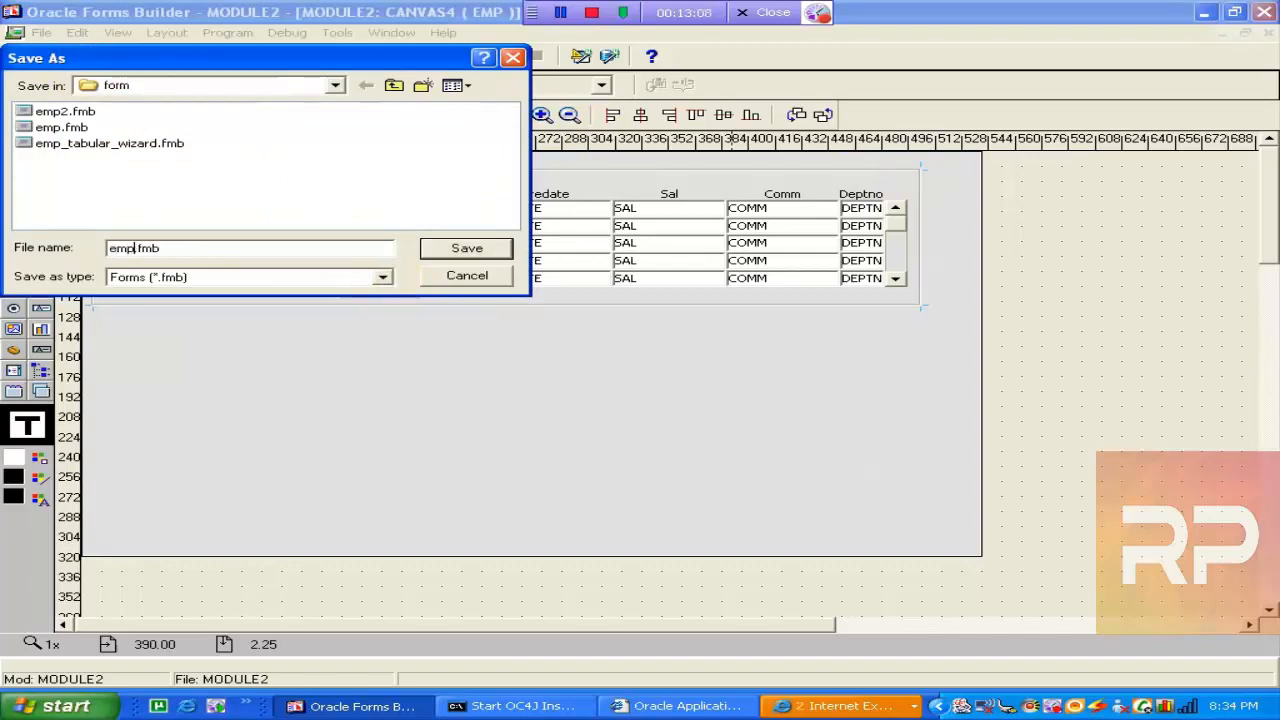
type("3")
key("Return")
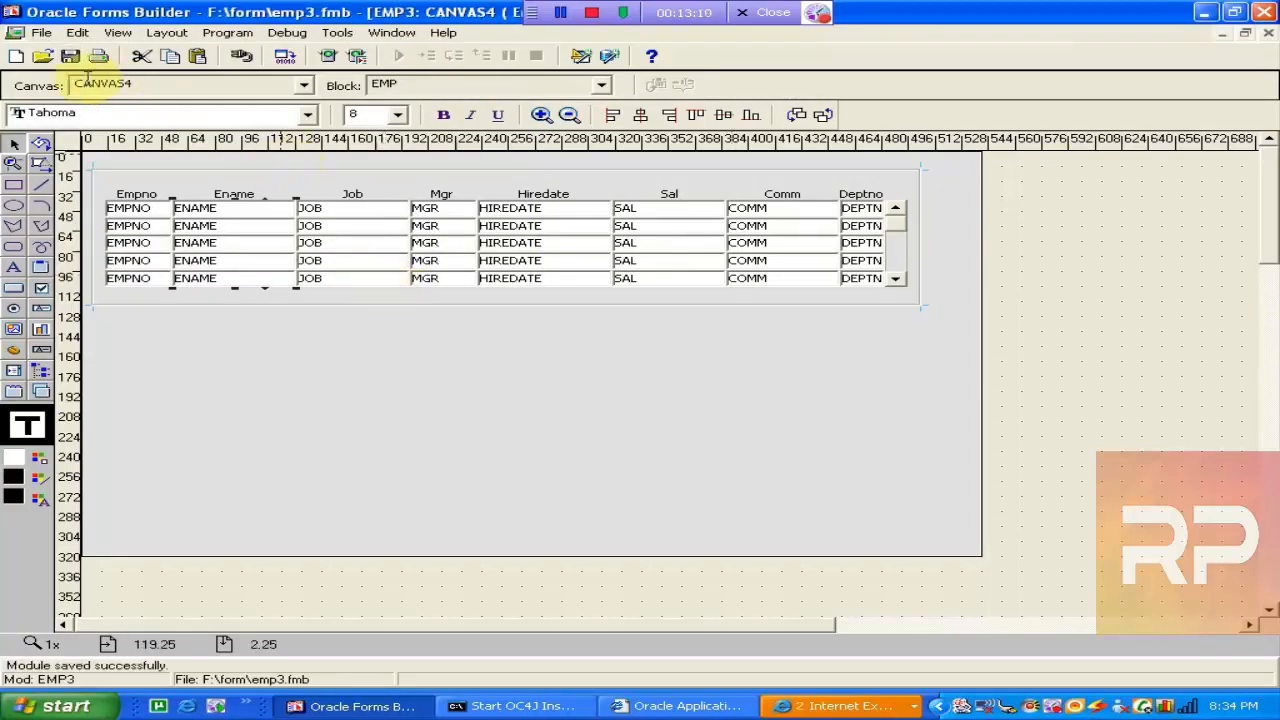
Open the Property Palette of the ENAME item and set its Visual Attribute Group to MY_ATT
left_click(337, 262)
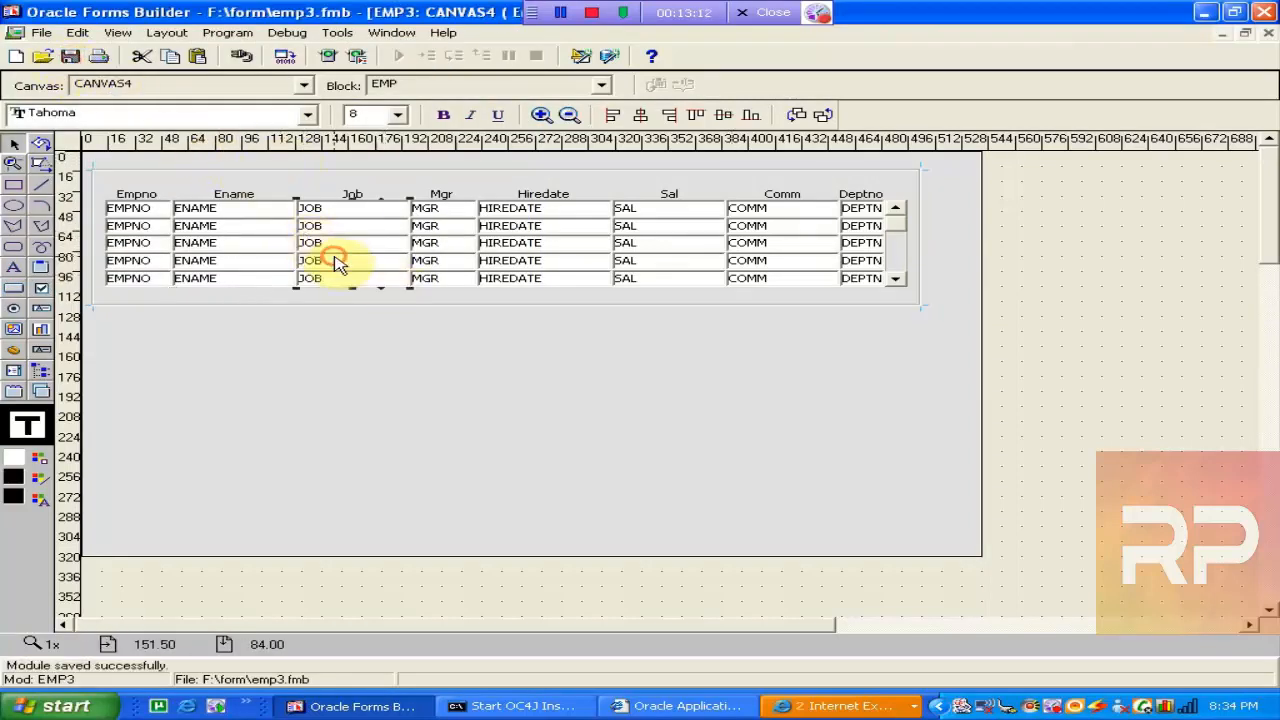
left_click(248, 256)
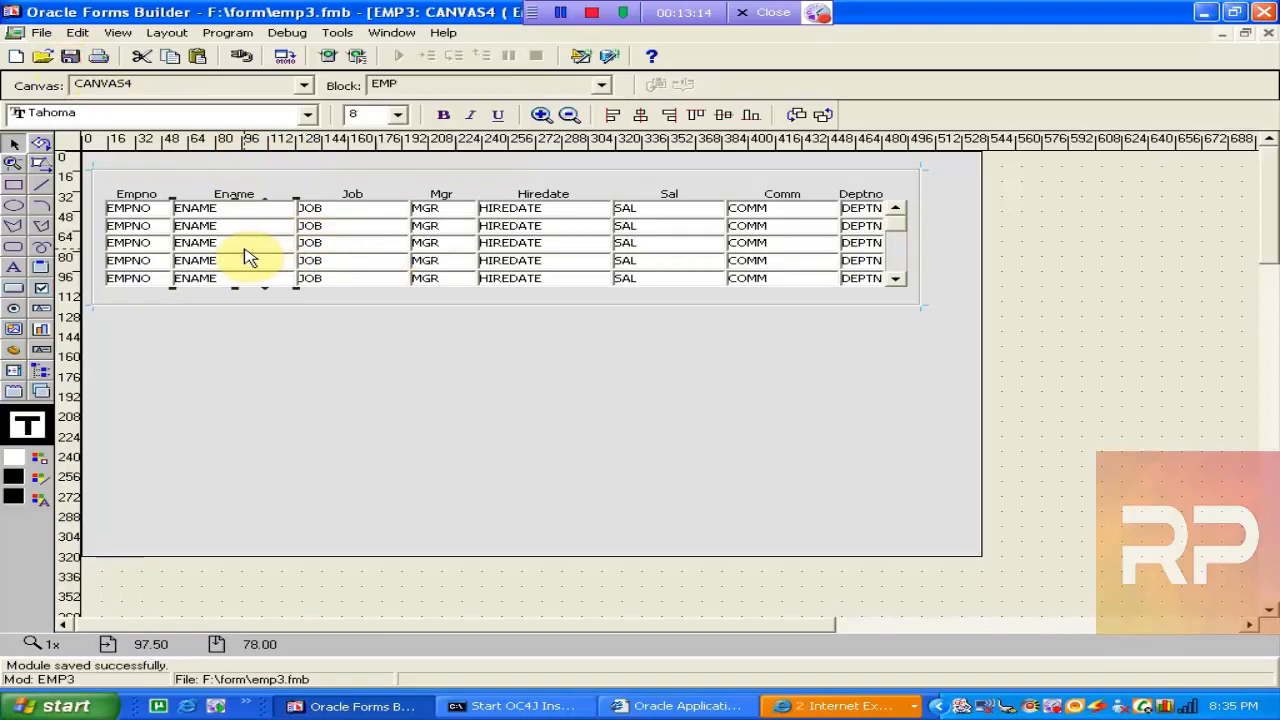
double_click(248, 257)
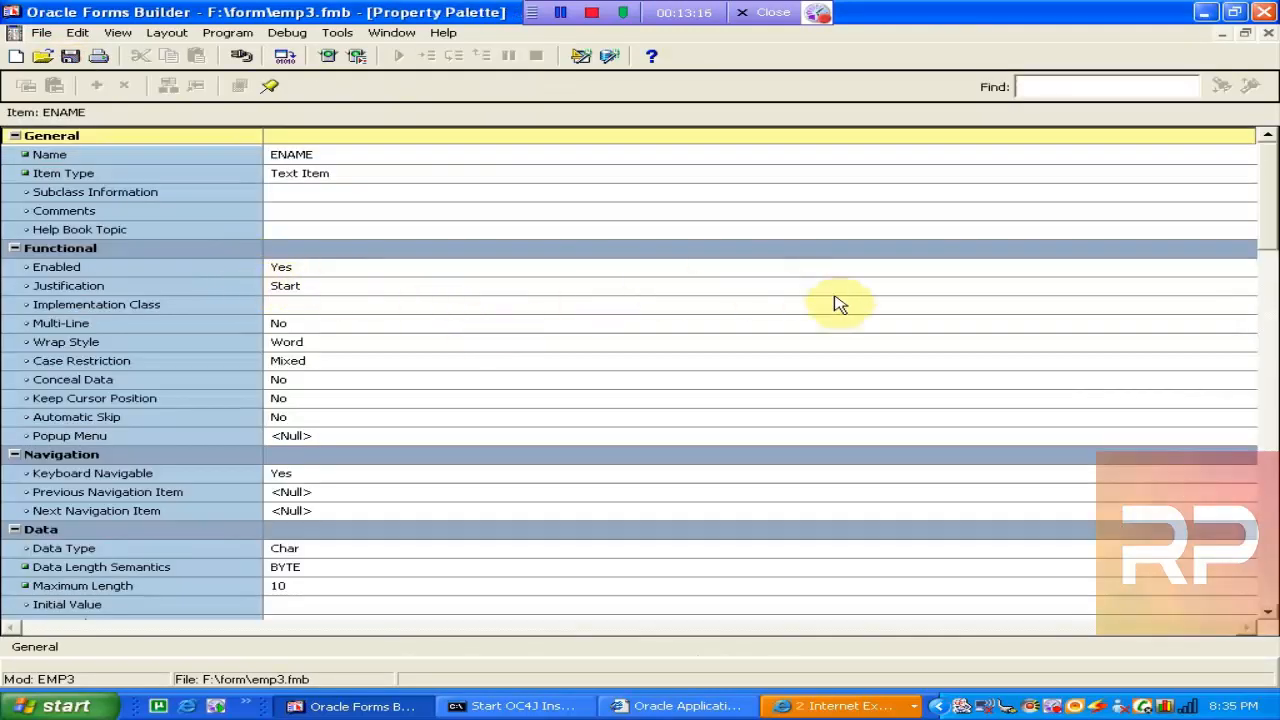
left_click_drag(1268, 166, 1262, 391)
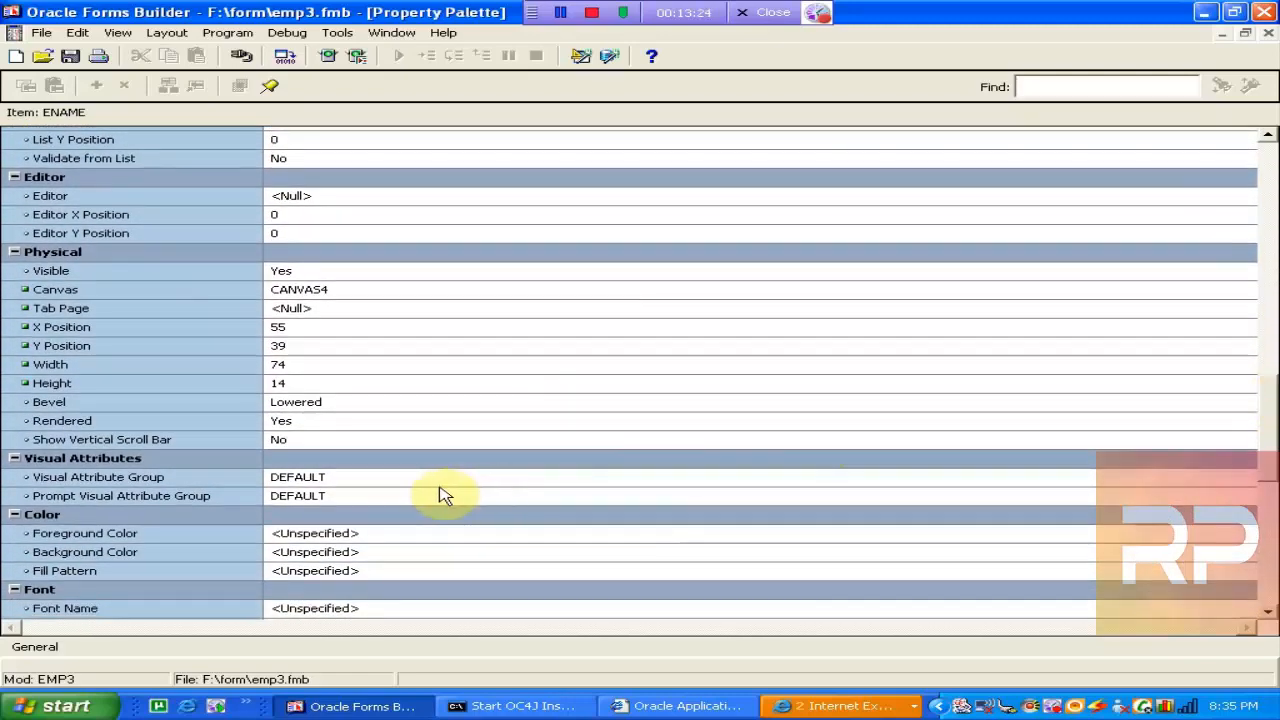
left_click(400, 479)
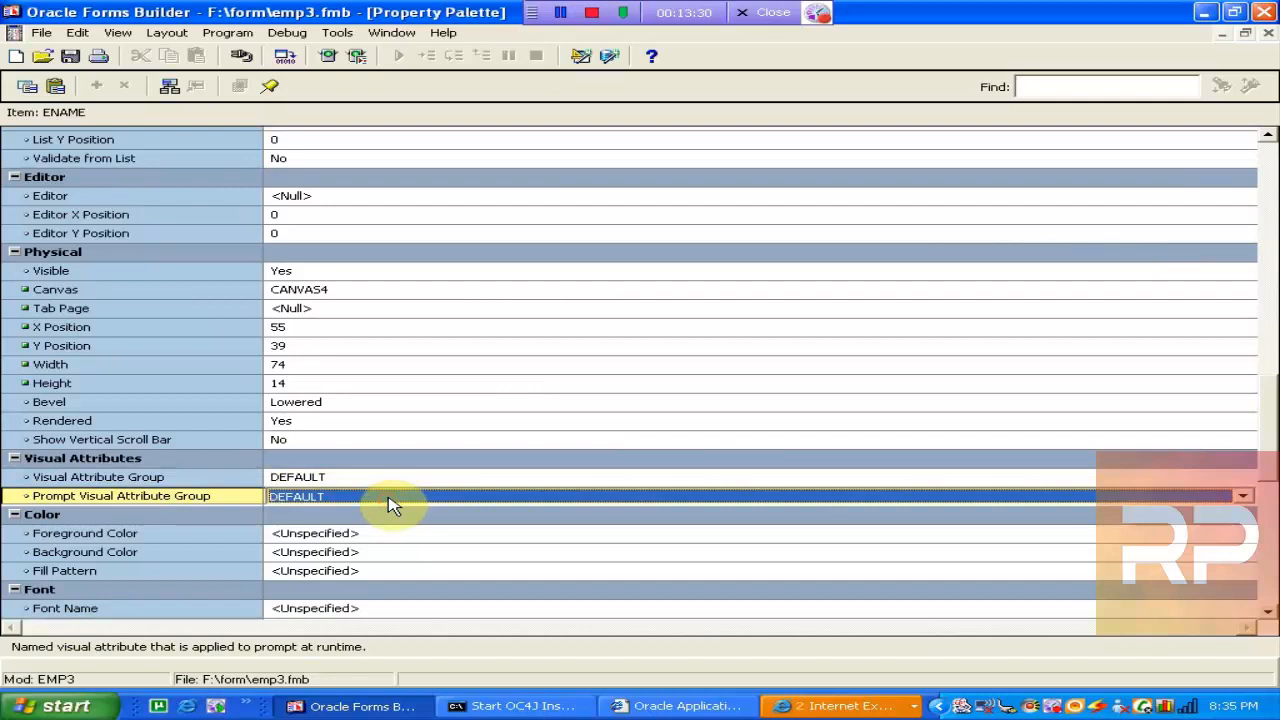
left_click(390, 505)
left_click(390, 505)
left_click(380, 480)
left_click(380, 480)
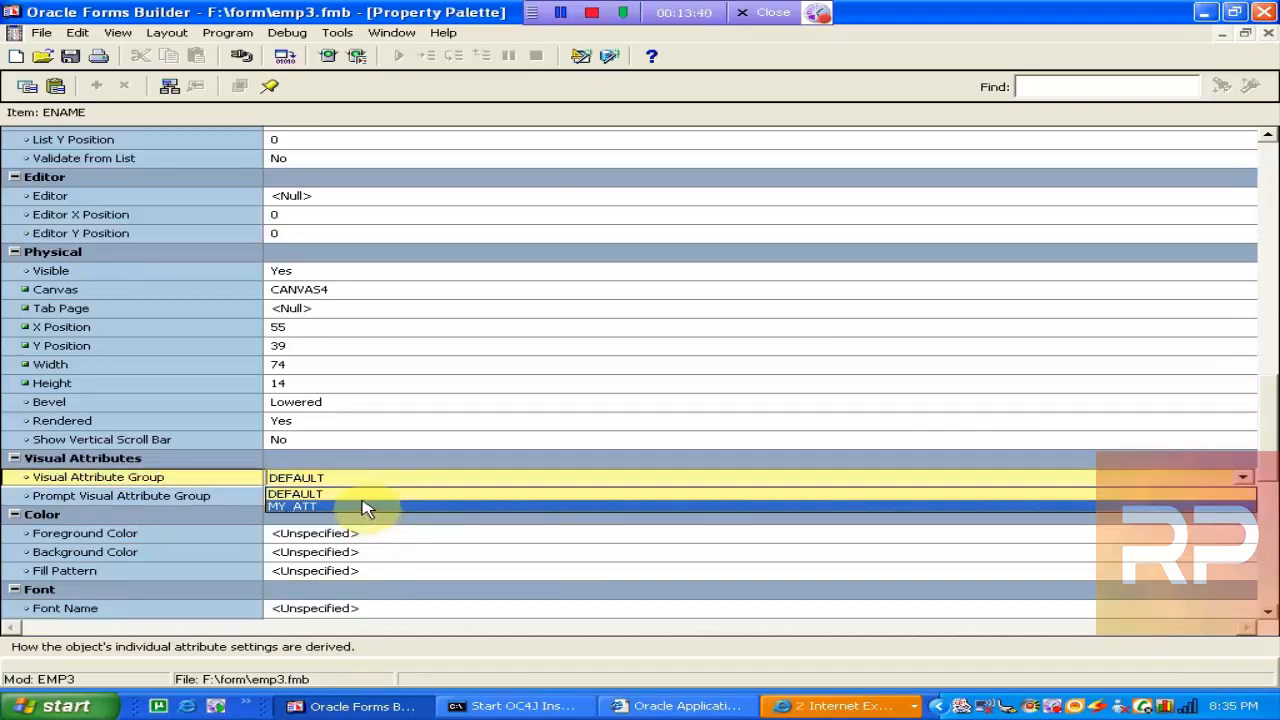
left_click(367, 506)
left_click(471, 383)
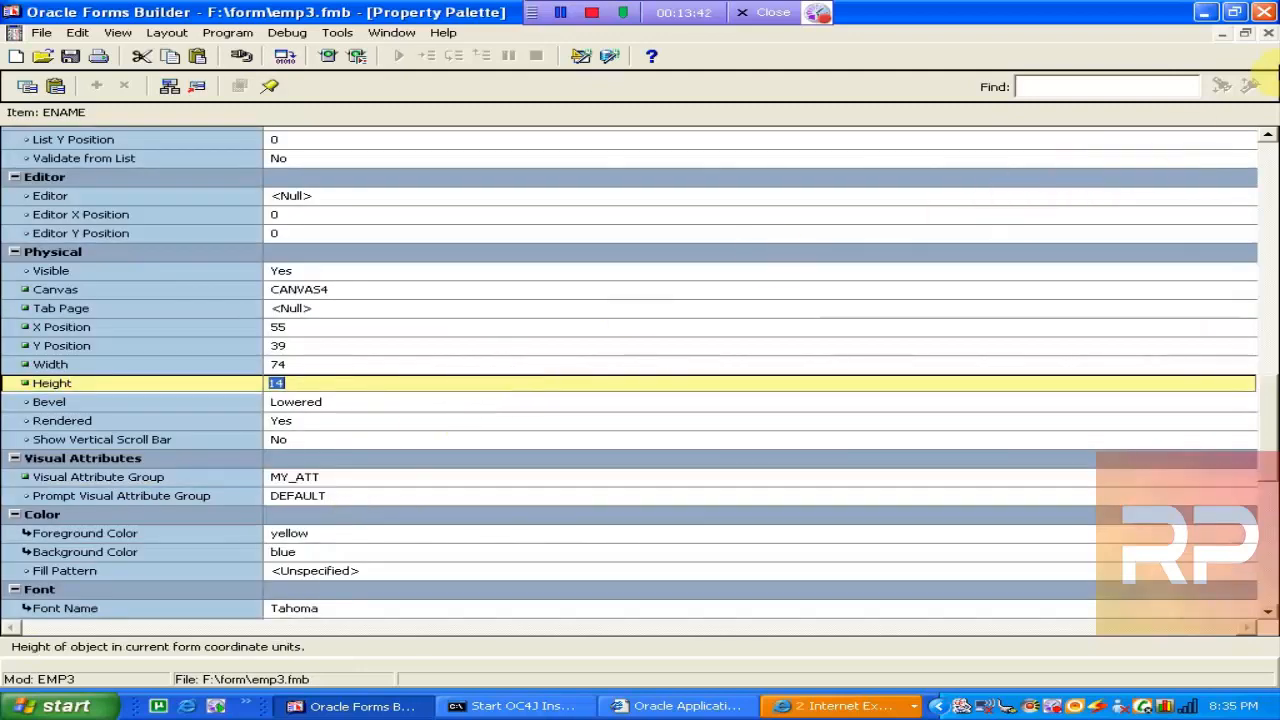
Close the Property Palette of the ENAME item, then save and compile the emp3 form module
left_click(1267, 33)
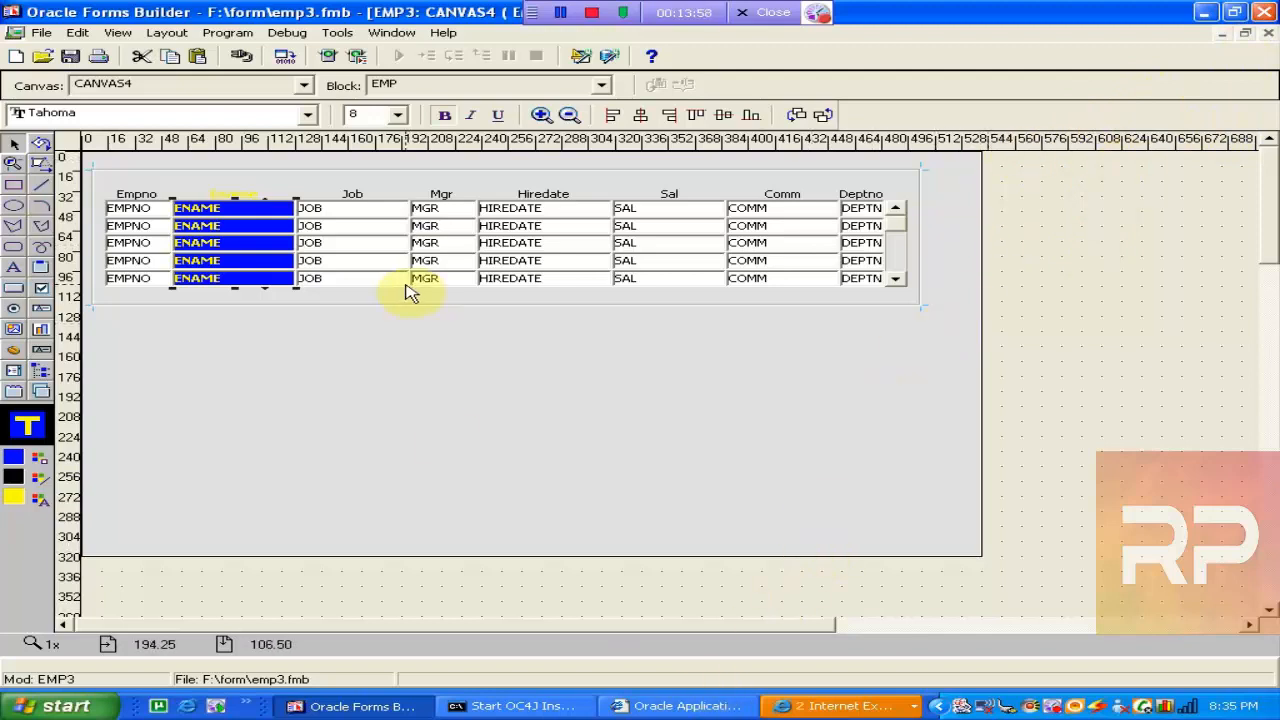
left_click(70, 56)
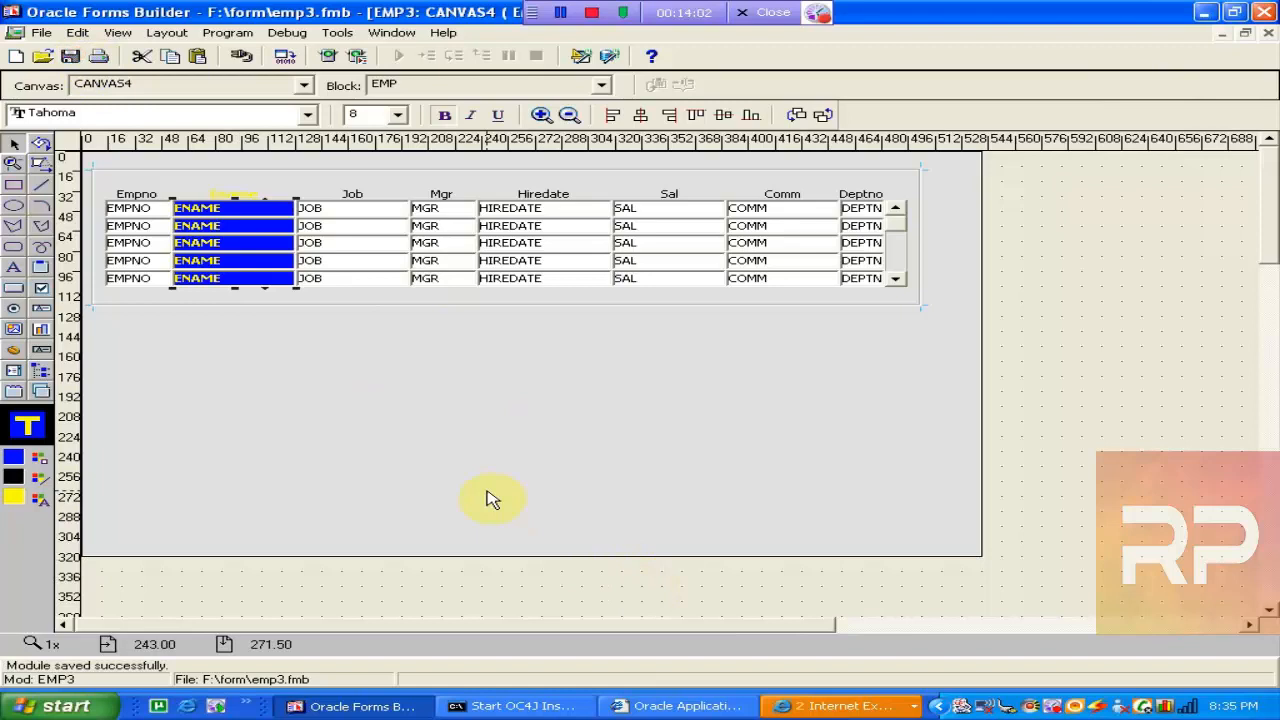
key("ctrl+t")
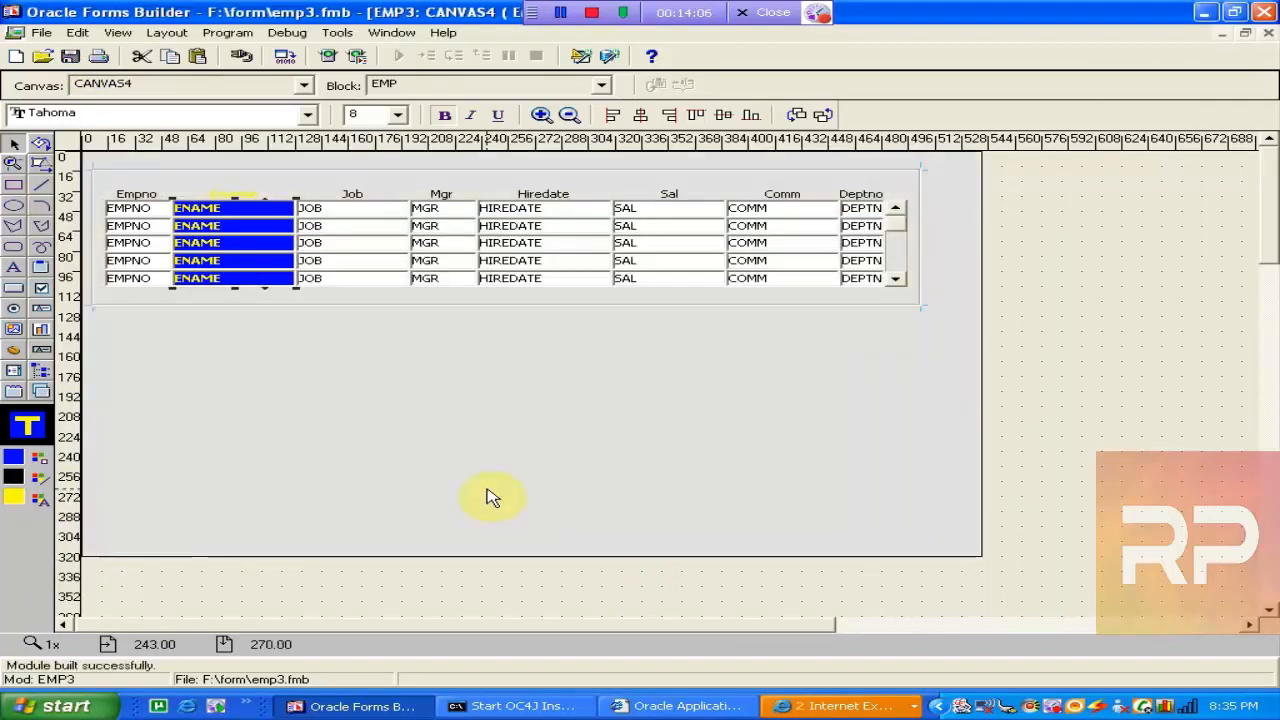
Switch to Internet Explorer, replace the form file in the address with emp3.fmx and load that form
left_click(660, 707)
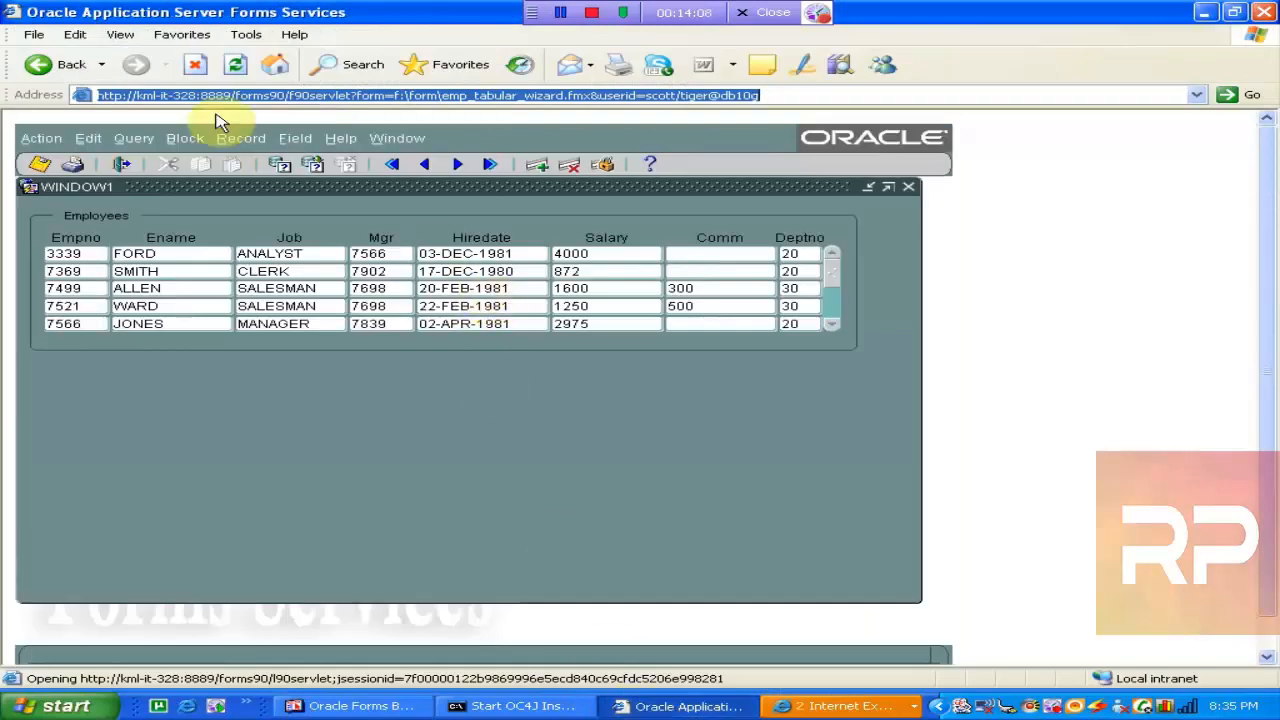
left_click(570, 97)
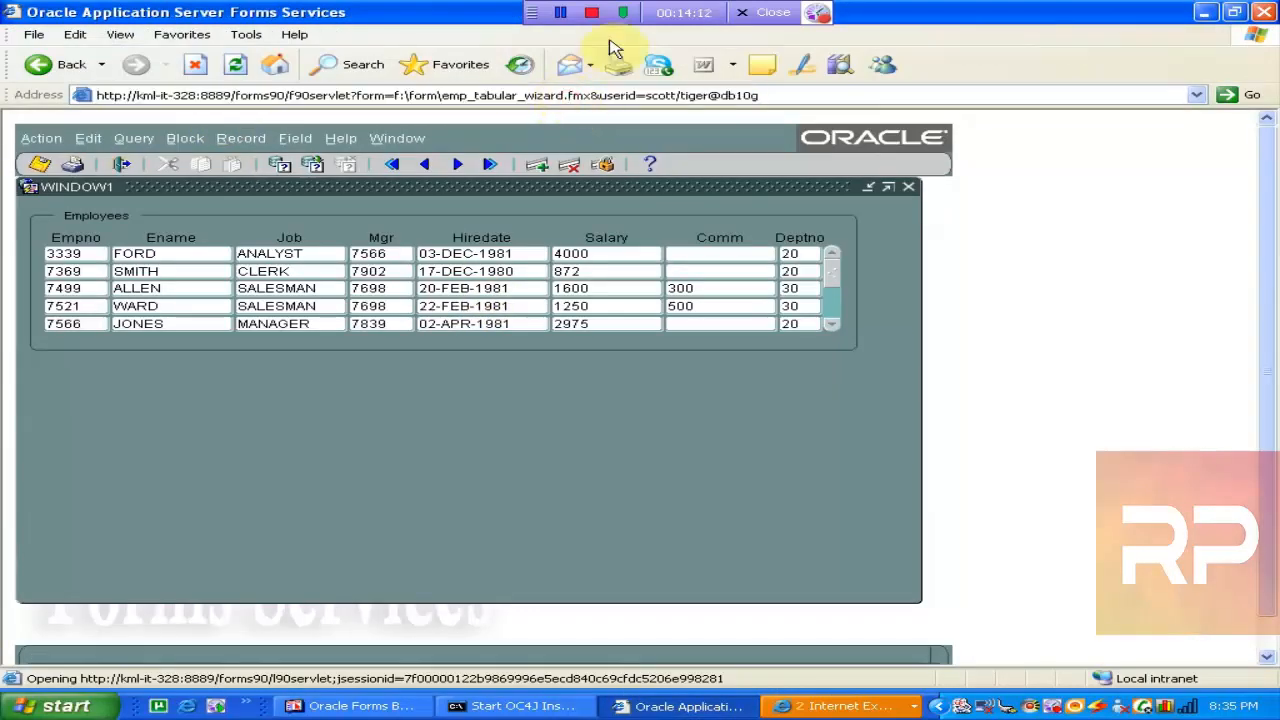
key("BackSpace")
key("BackSpace")
key("BackSpace")
key("BackSpace")
key("BackSpace")
key("BackSpace")
key("BackSpace")
key("BackSpace")
key("BackSpace")
key("BackSpace")
key("BackSpace")
key("BackSpace")
key("BackSpace")
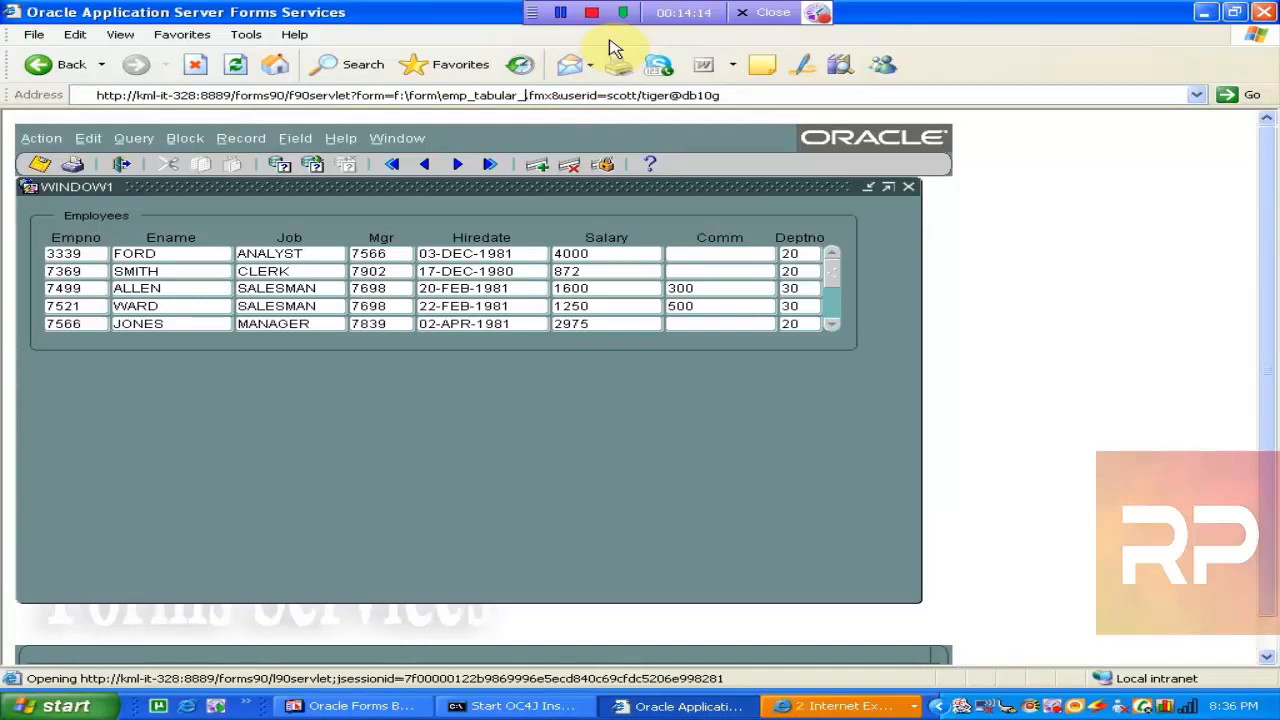
key("BackSpace")
key("BackSpace")
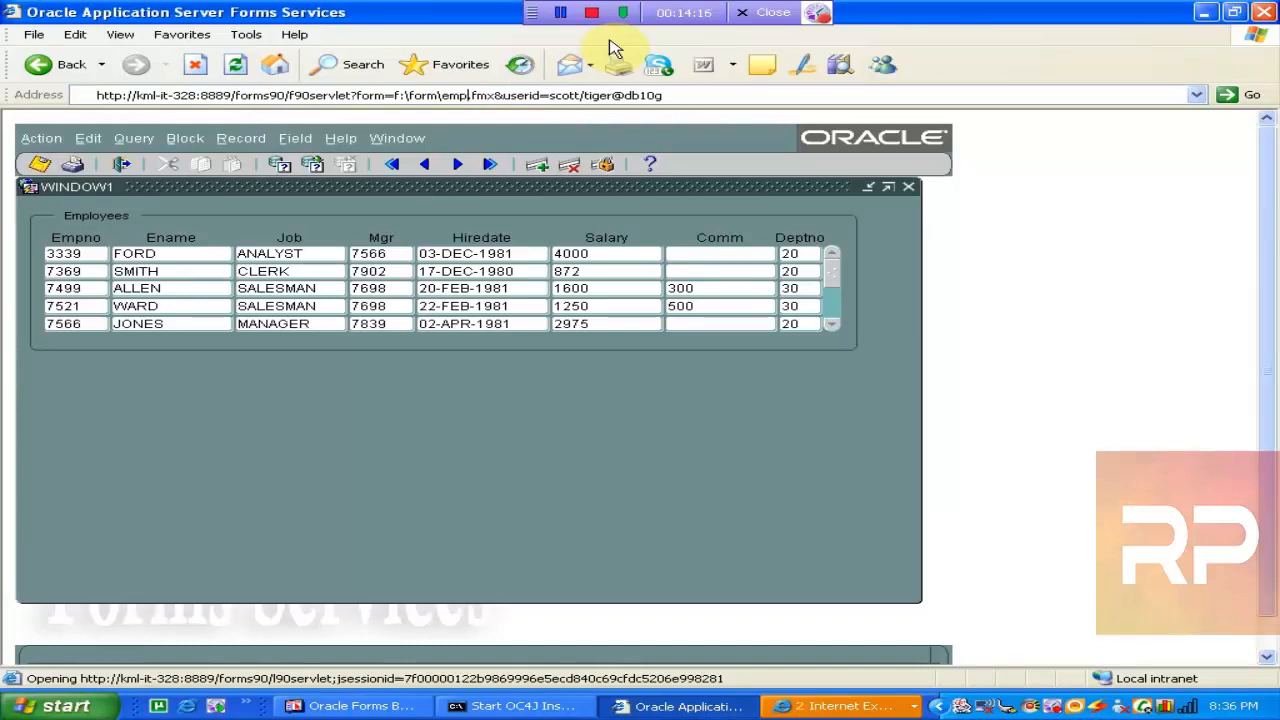
type("3")
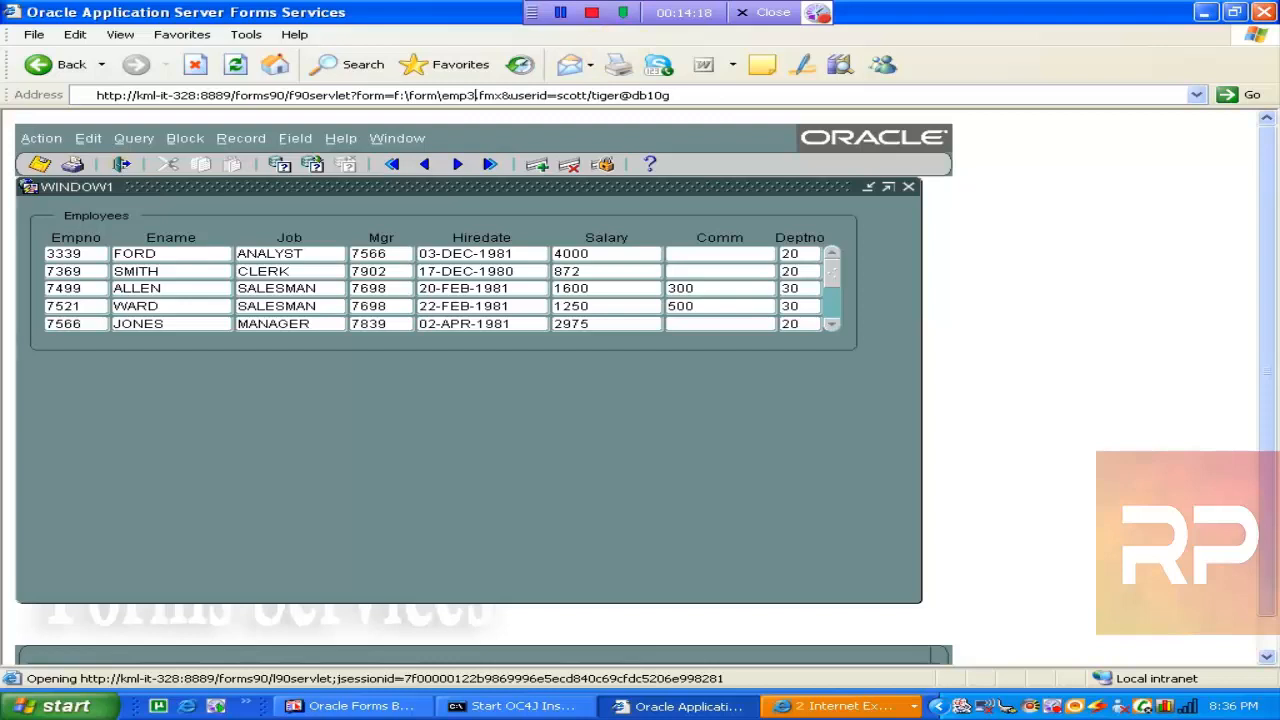
key("Return")
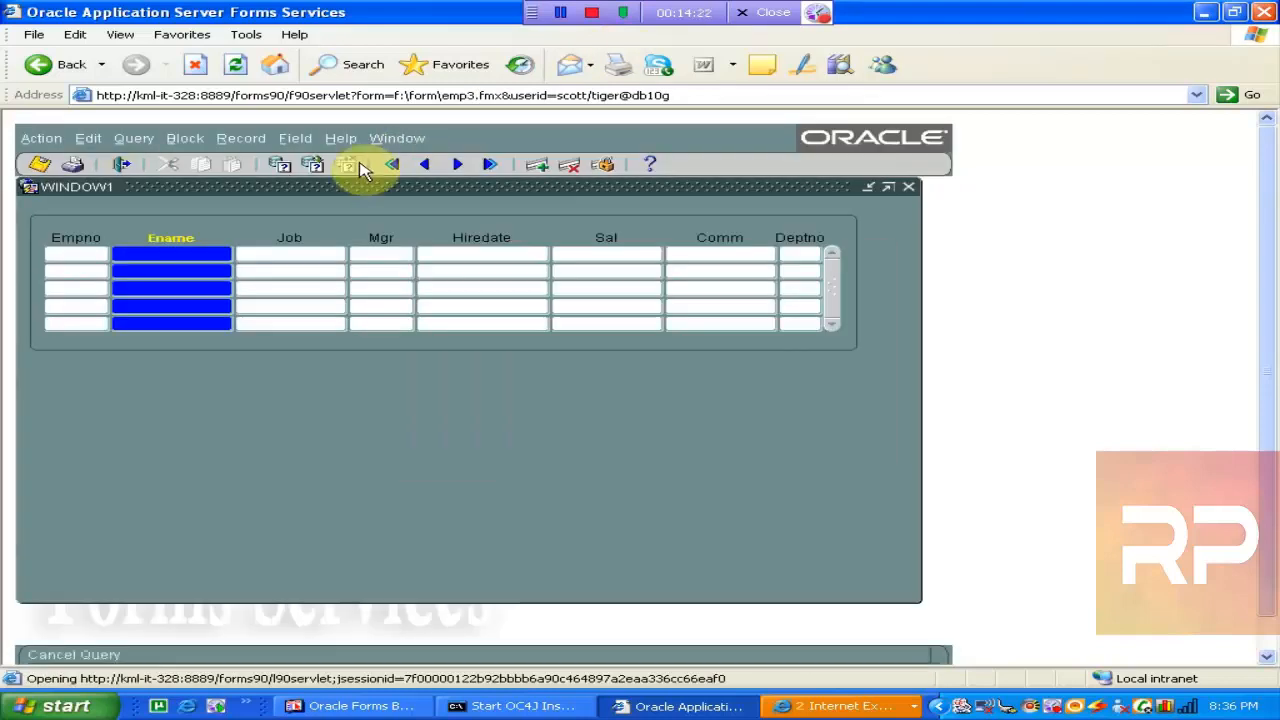
Execute a query for all employee records in the running form and check the Ename column's formatting
left_click(310, 165)
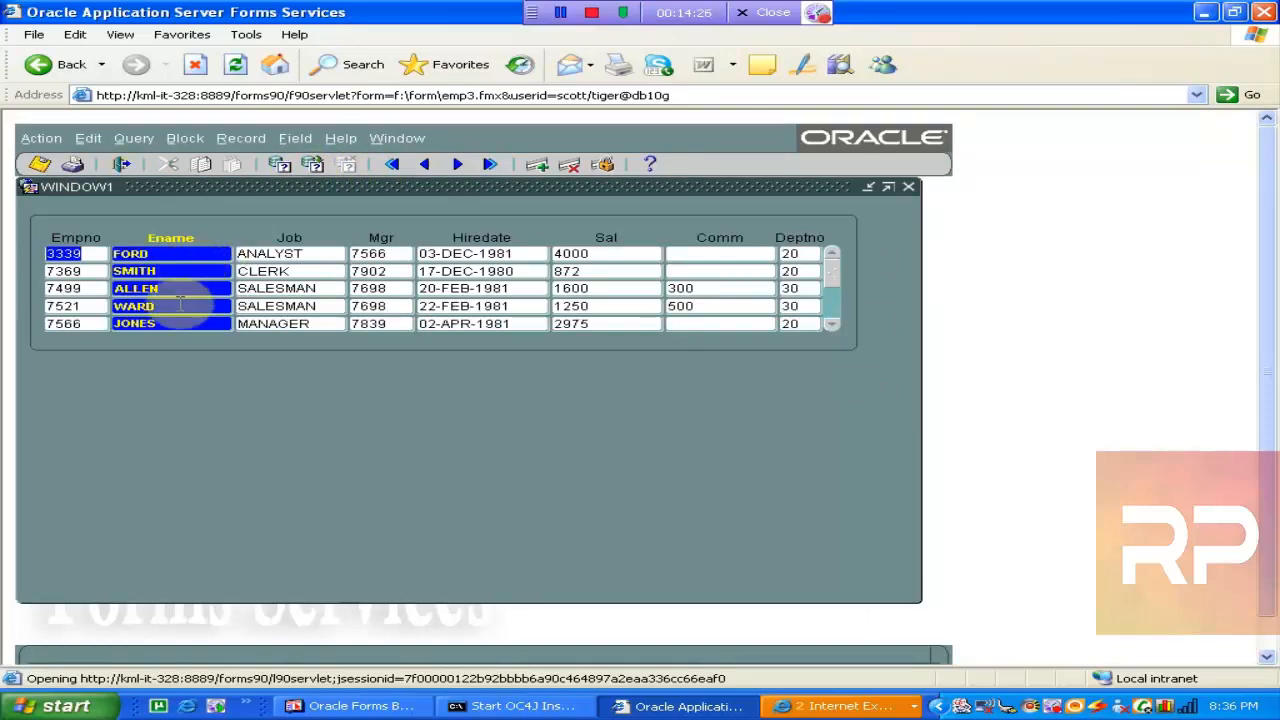
left_click(400, 708)
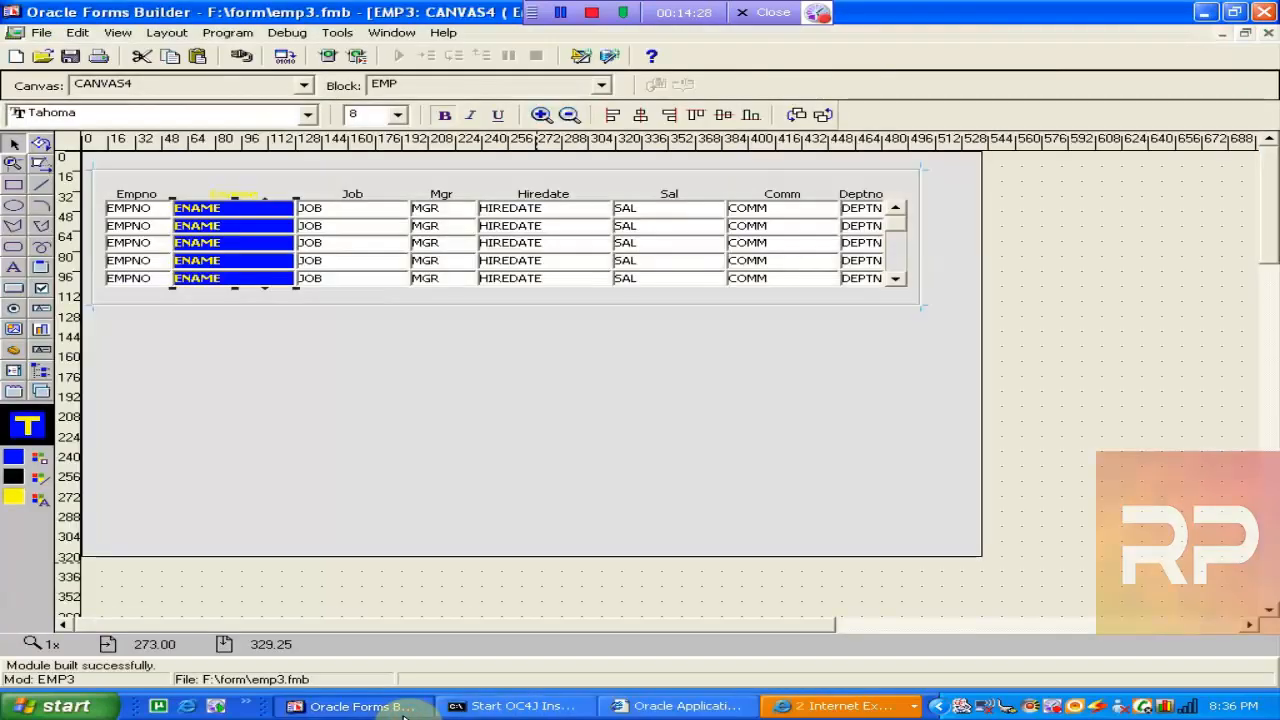
left_click(294, 458)
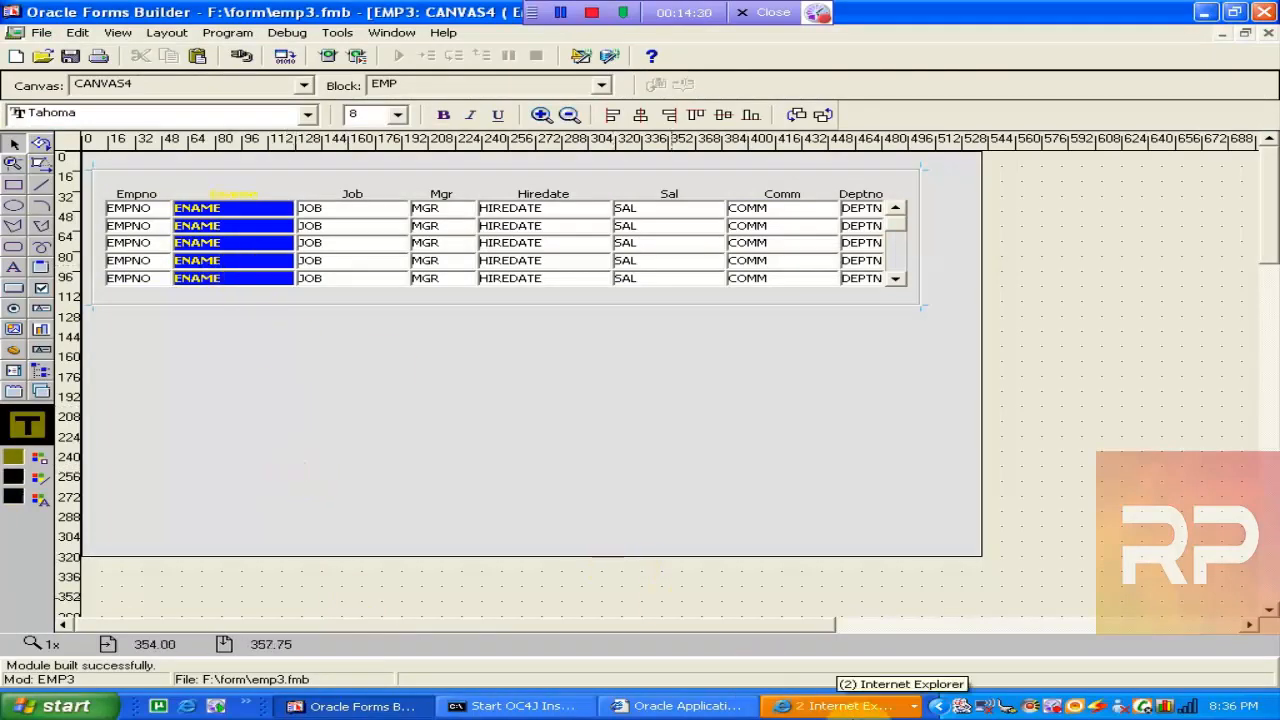
left_click(845, 706)
left_click(672, 708)
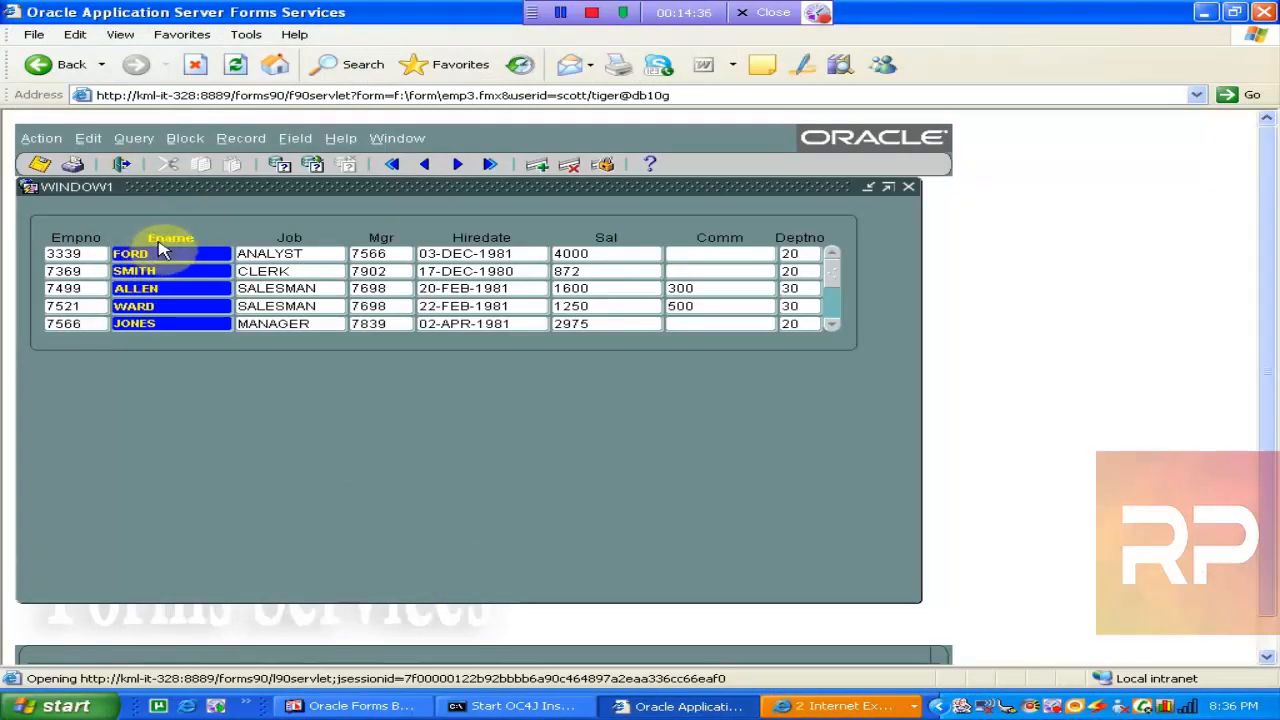
left_click(277, 288)
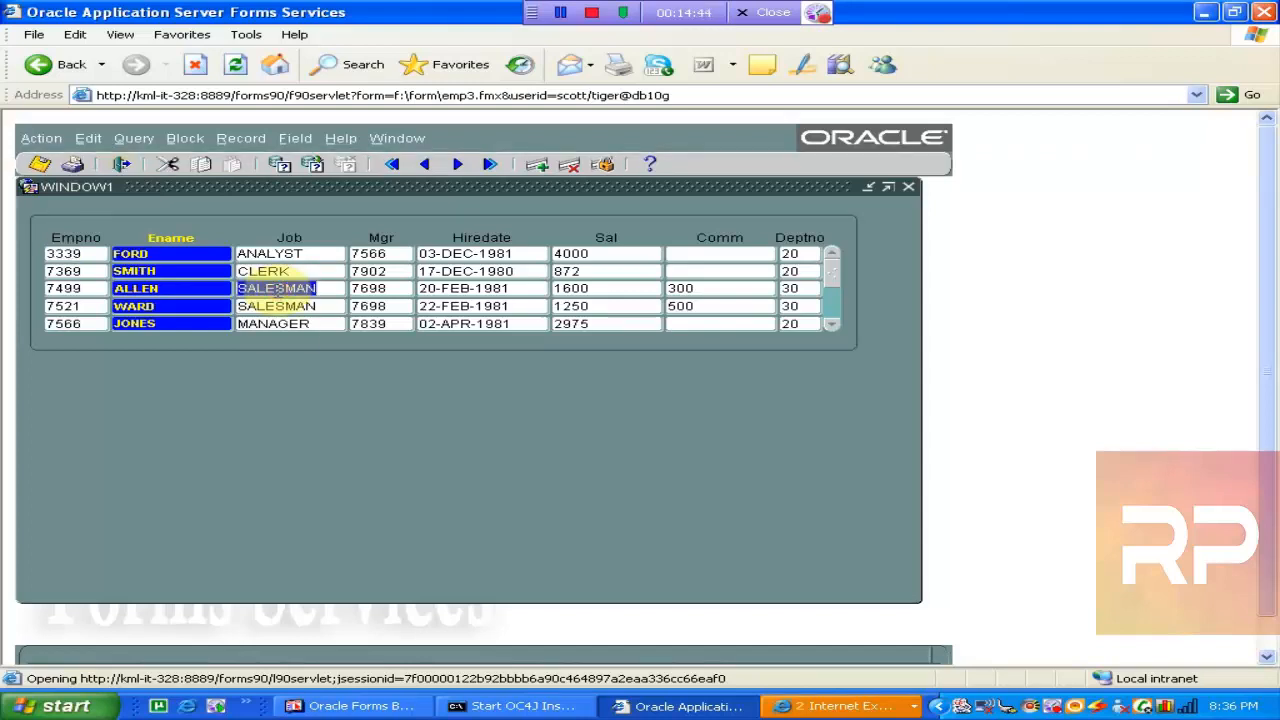
Return to Forms Builder, open the Property Palette of ENAME and reset its Visual Attribute Group to the inherited value
left_click(383, 708)
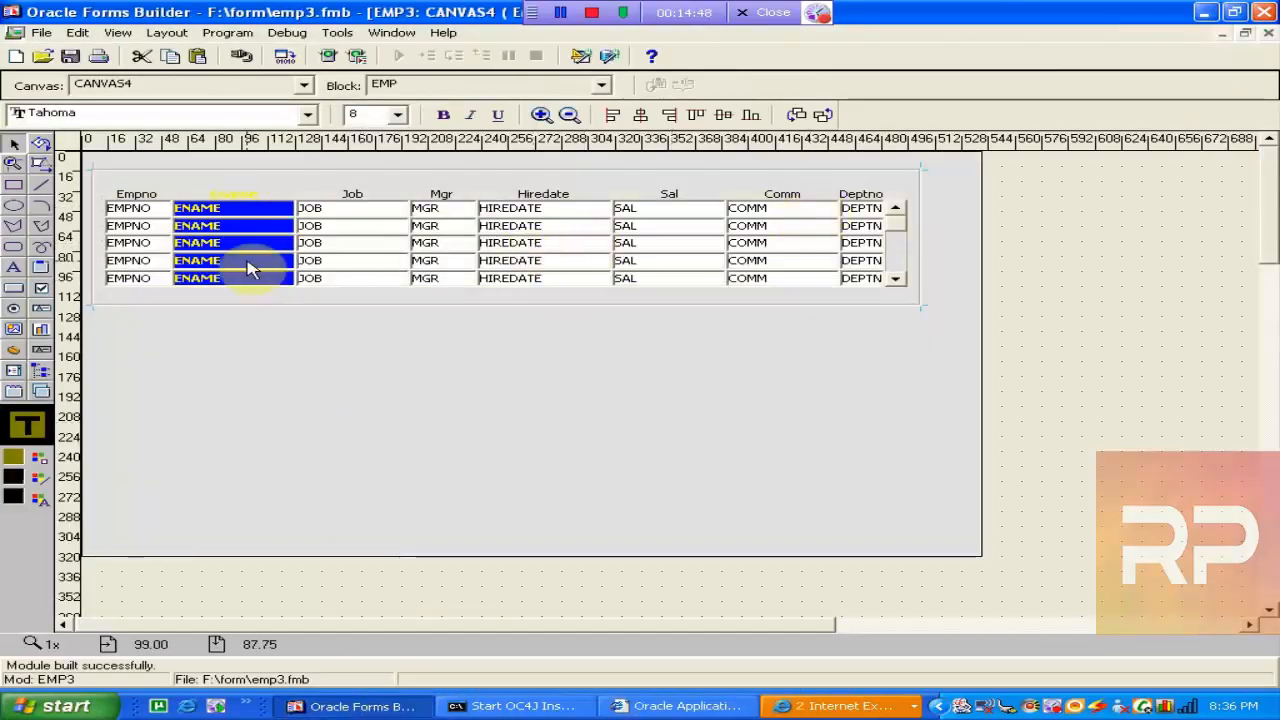
double_click(252, 268)
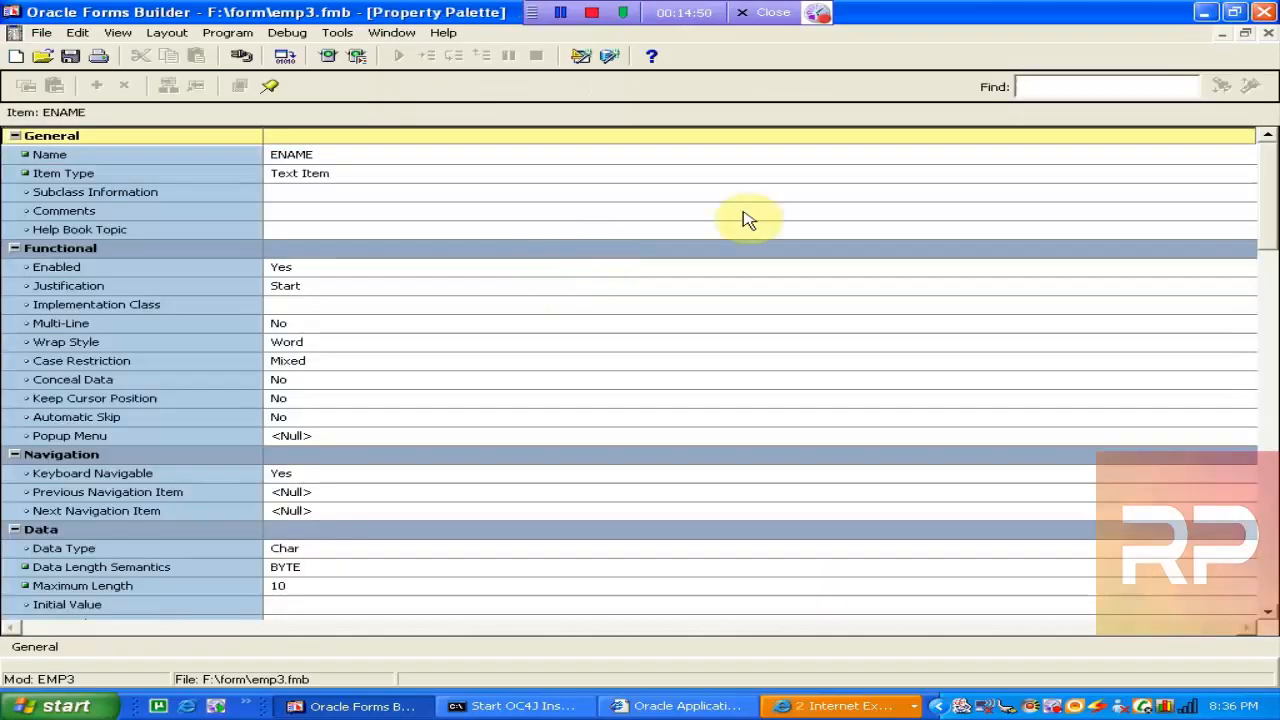
left_click_drag(1266, 182, 1268, 423)
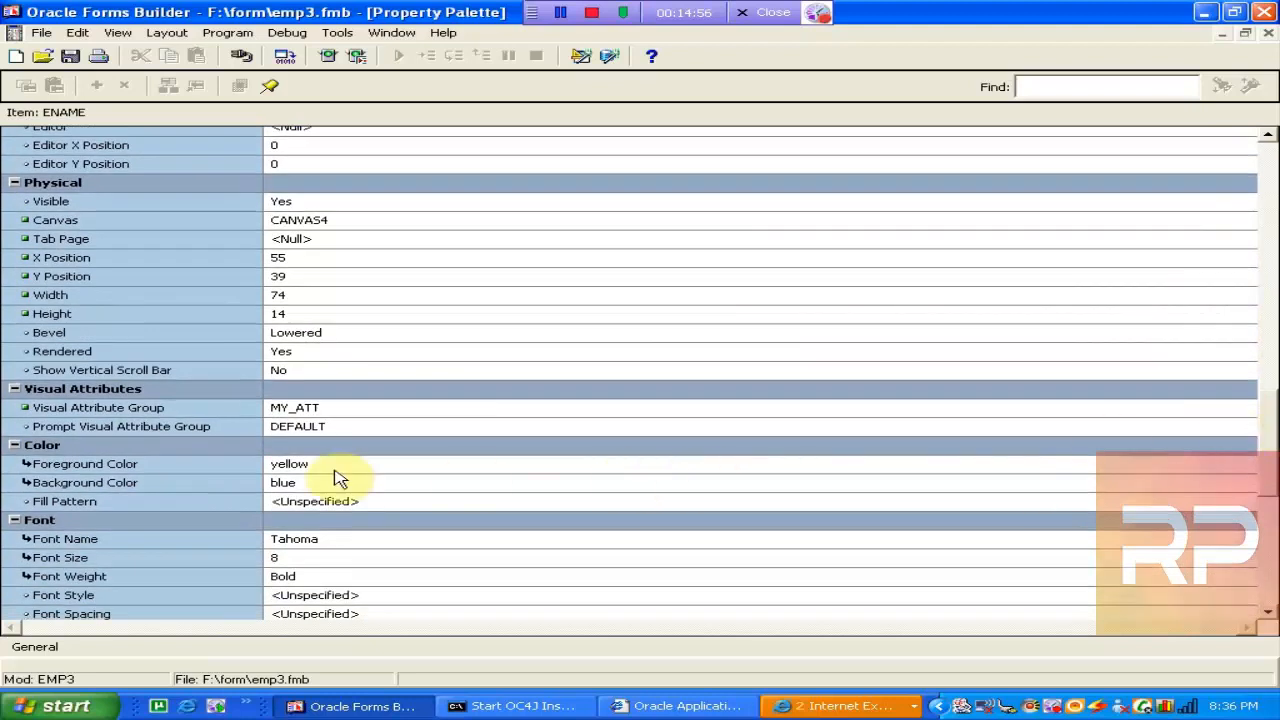
left_click(302, 411)
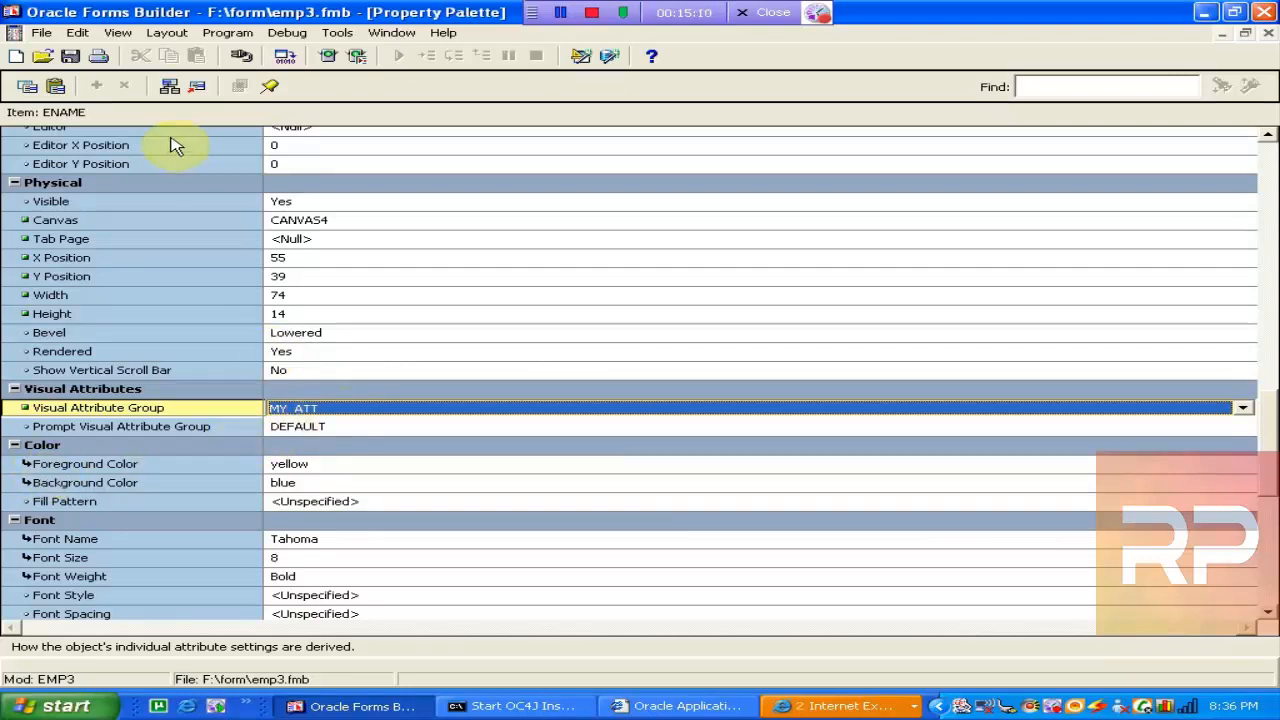
left_click(197, 88)
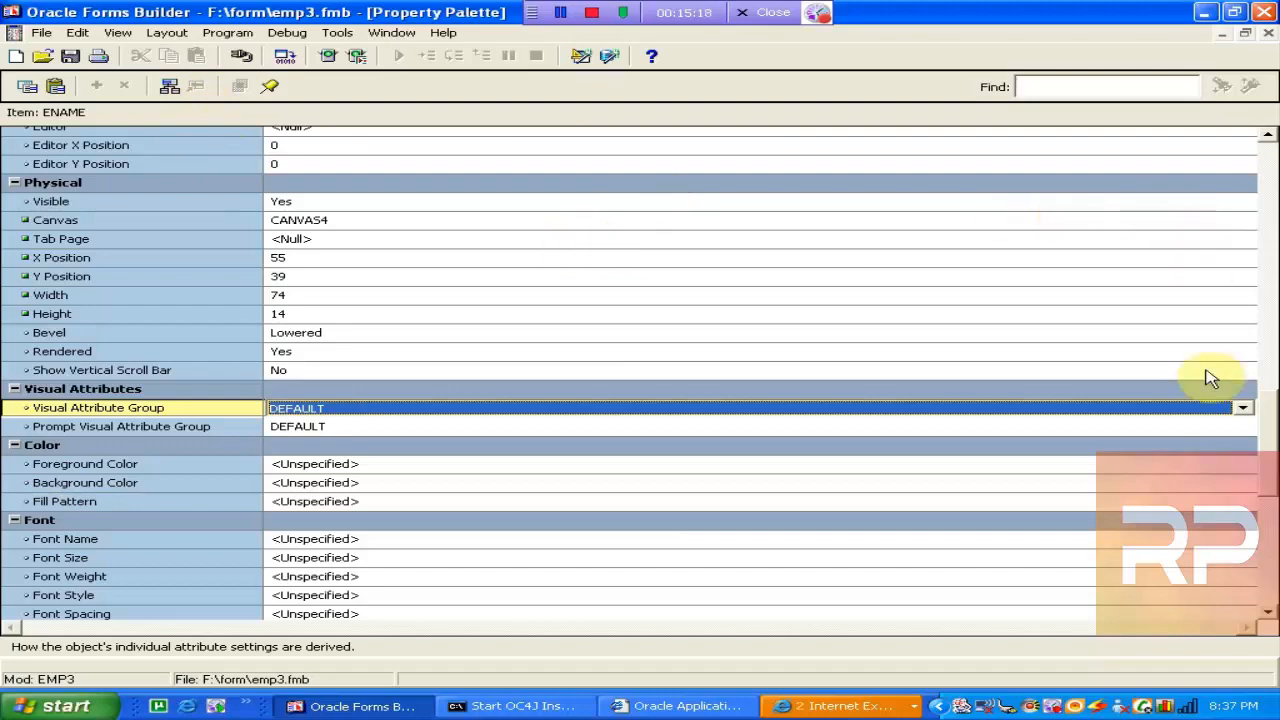
Set the Current Record Visual Attribute Group of the ENAME item to MY_ATT and close its Property Palette
left_click_drag(1265, 460, 1272, 155)
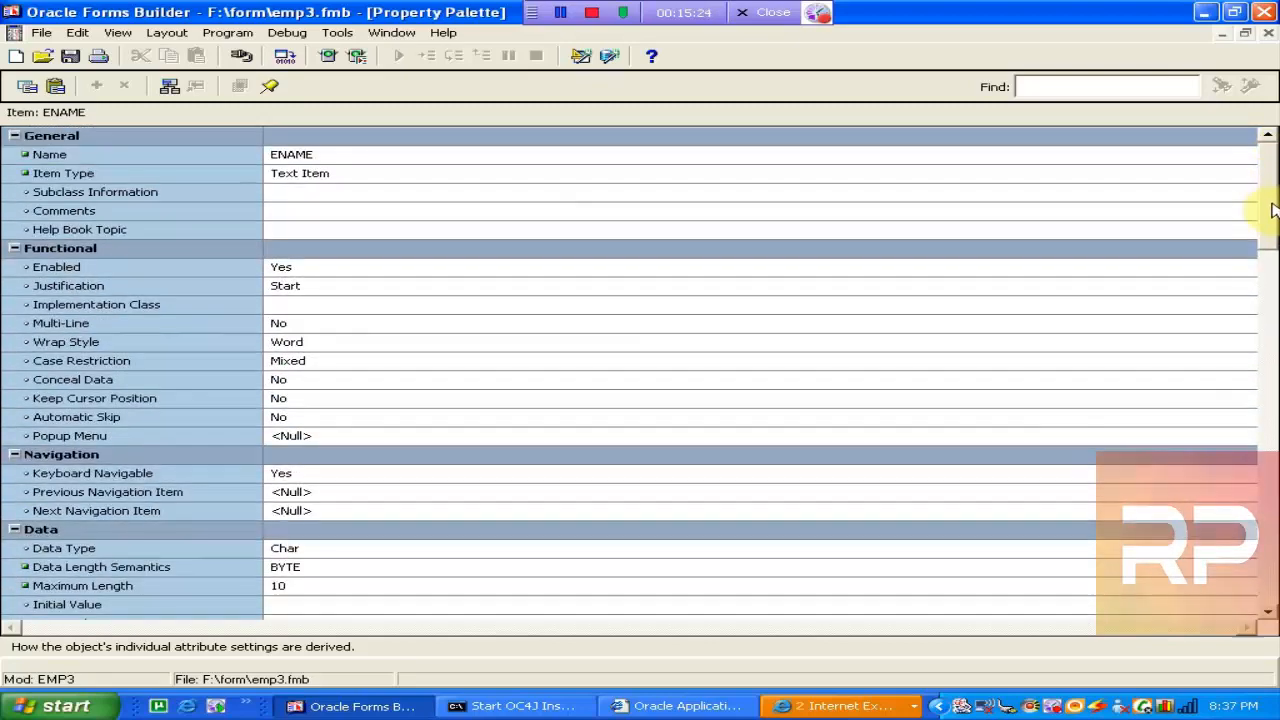
left_click_drag(1265, 205, 1272, 278)
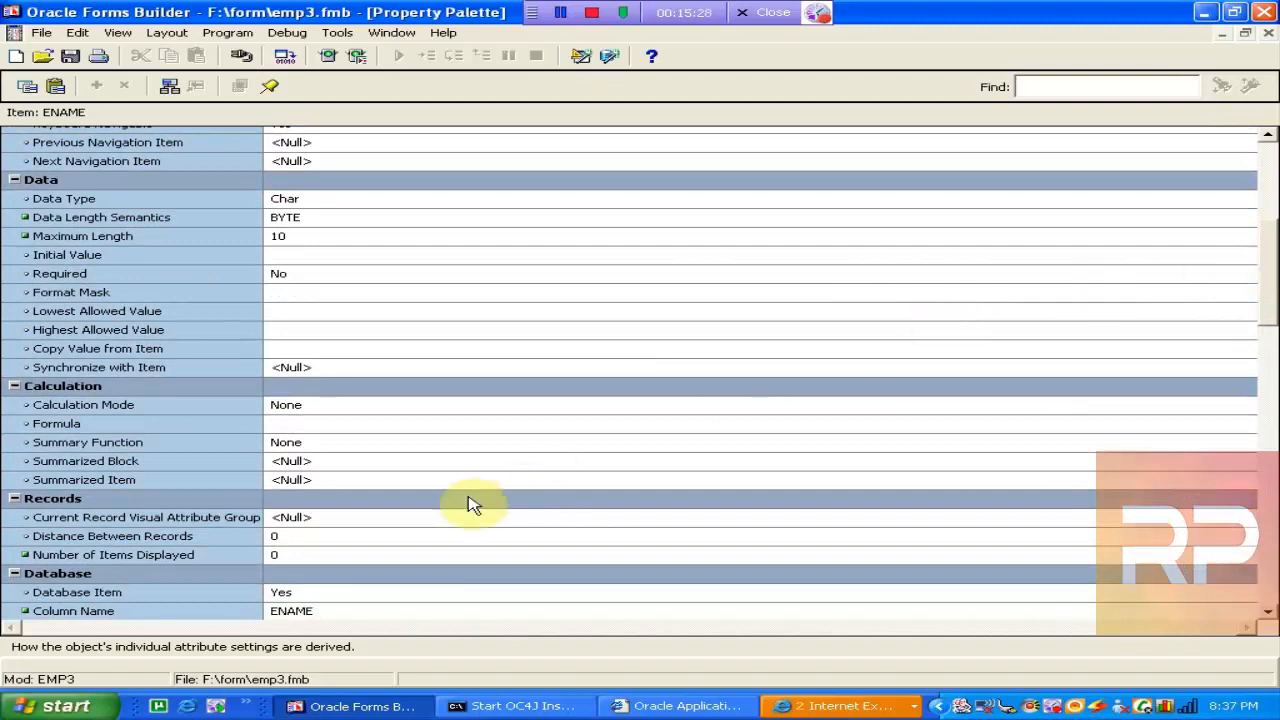
left_click(338, 518)
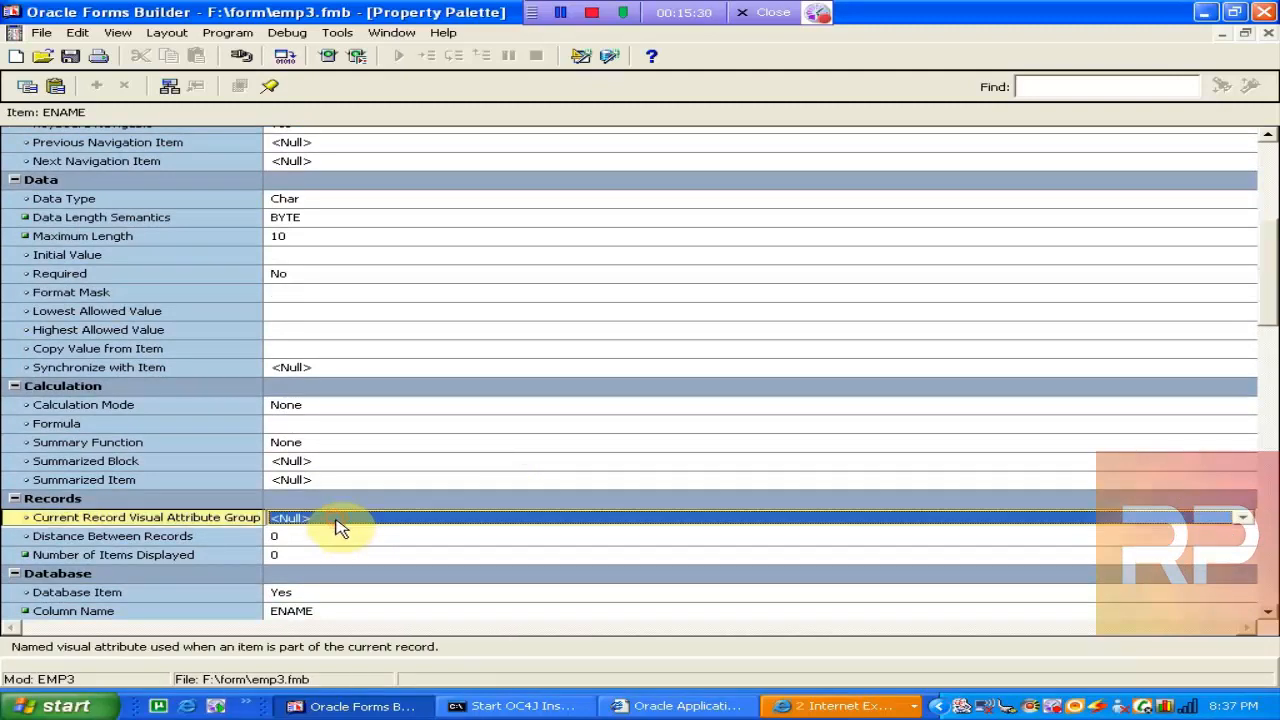
left_click(338, 520)
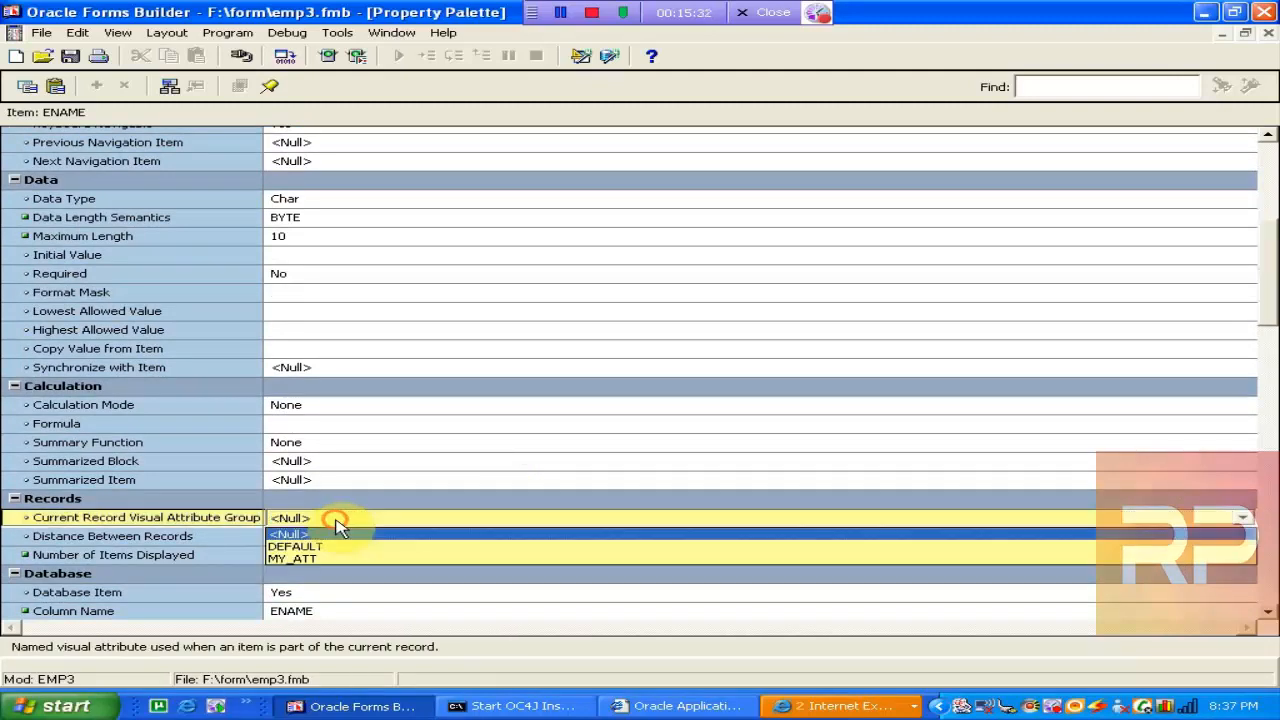
left_click(320, 560)
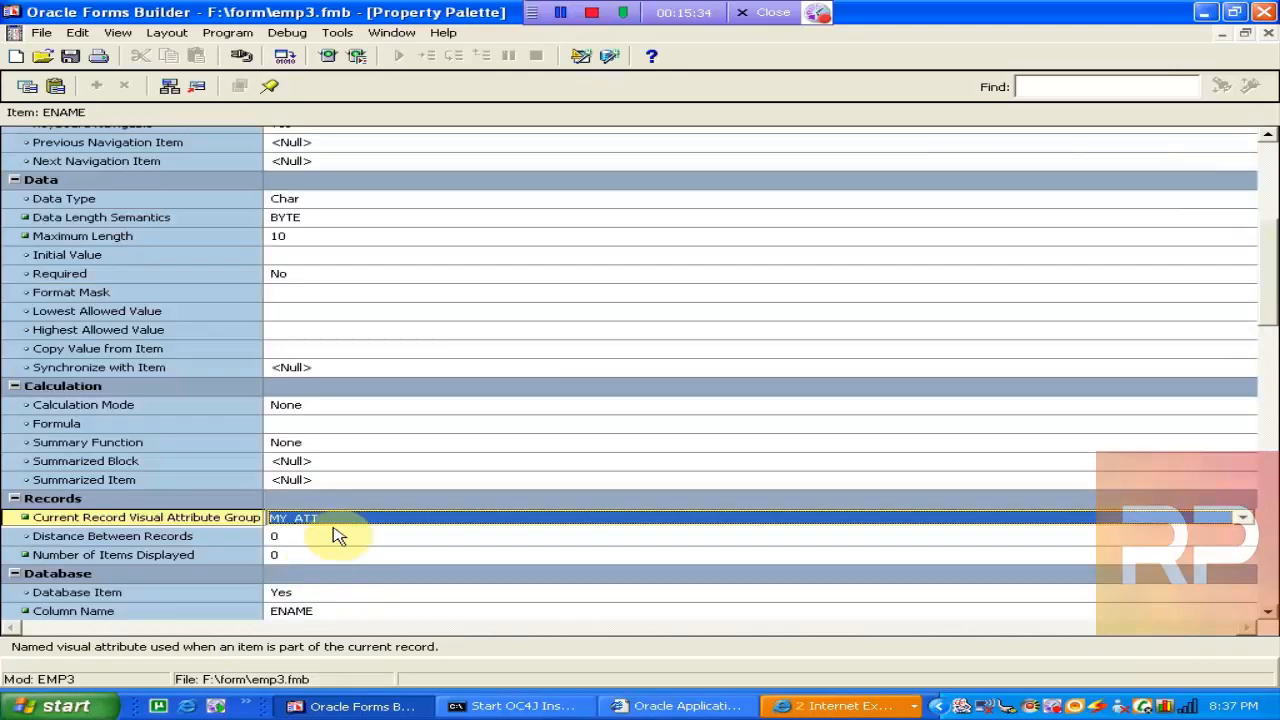
left_click(391, 480)
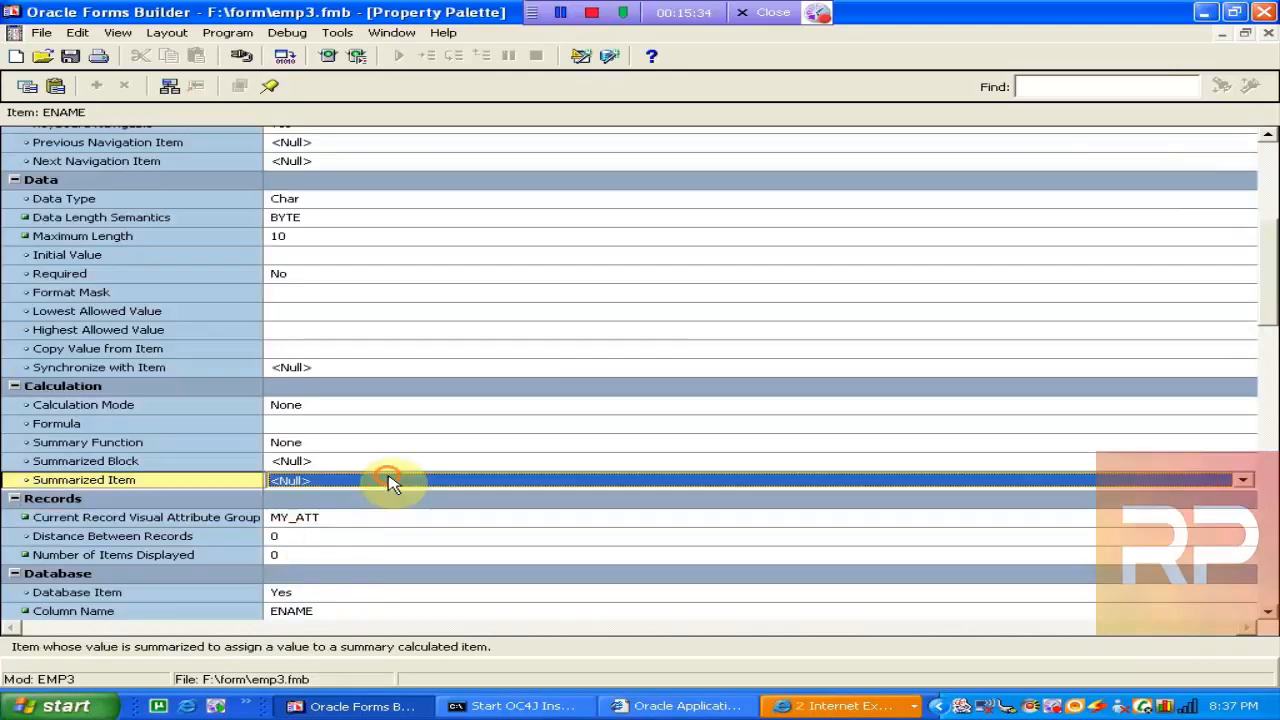
left_click(1267, 33)
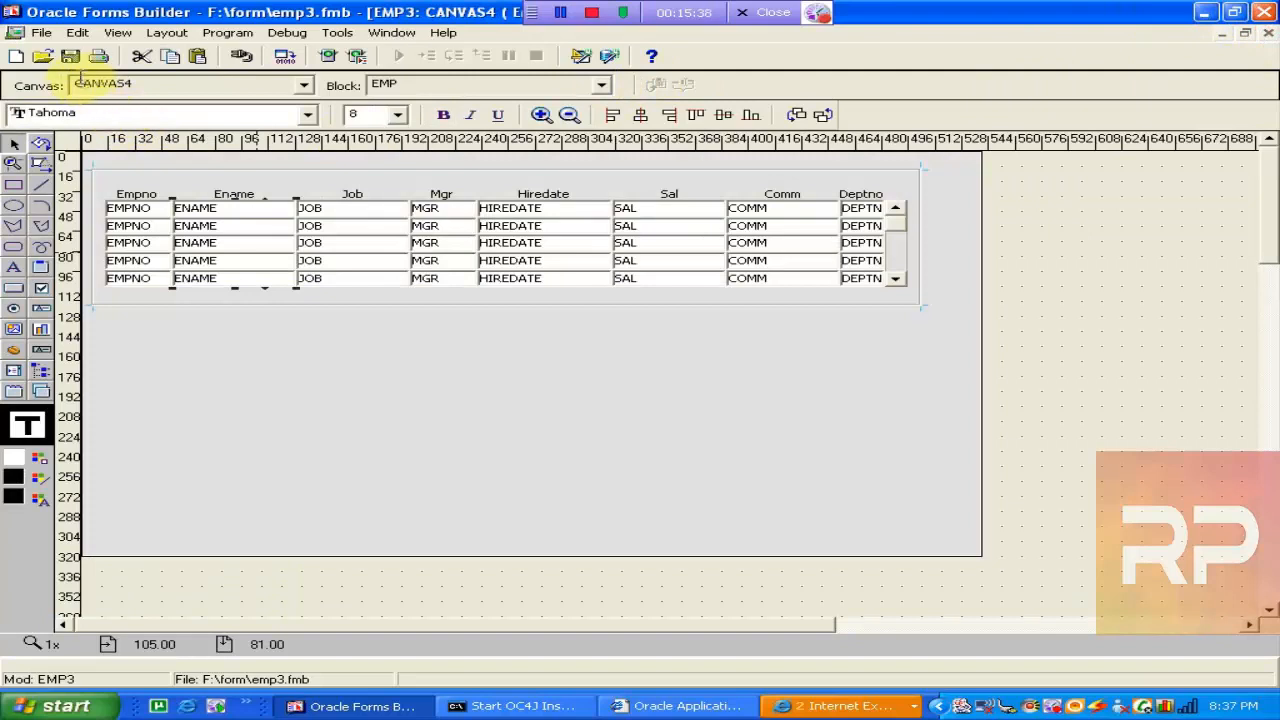
Save the emp3 form module and try to compile it
left_click(69, 56)
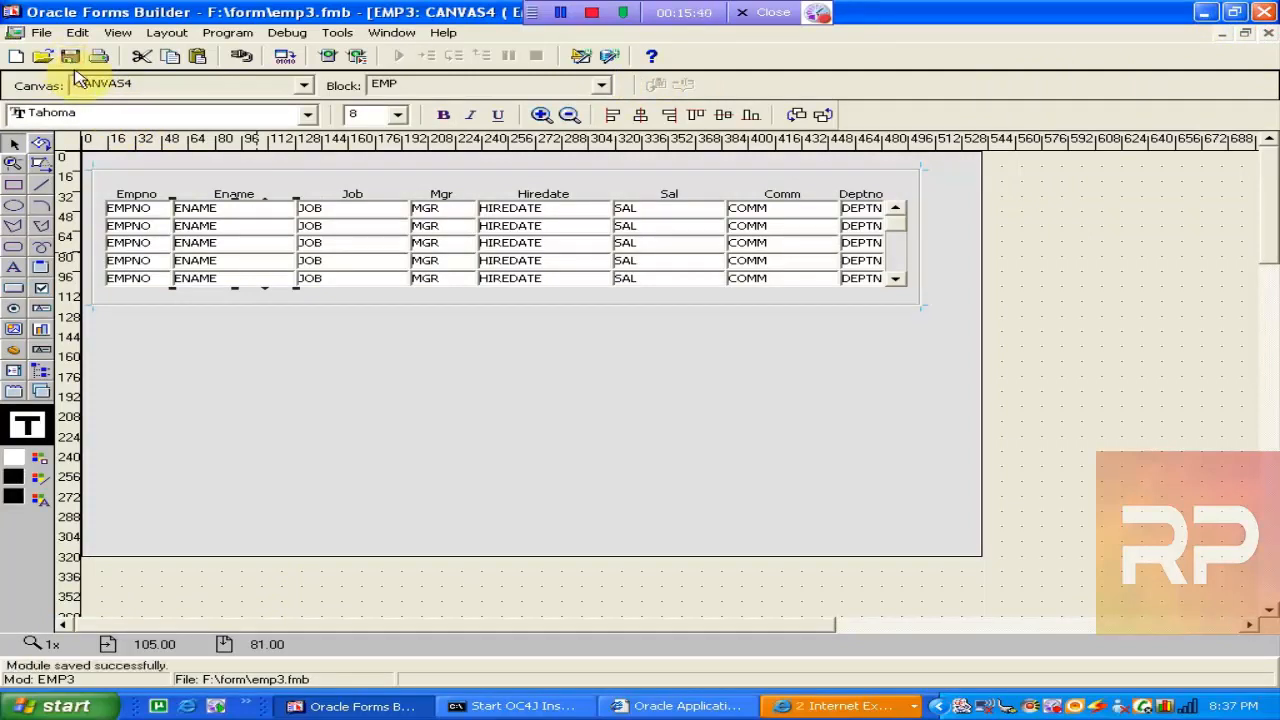
left_click(800, 706)
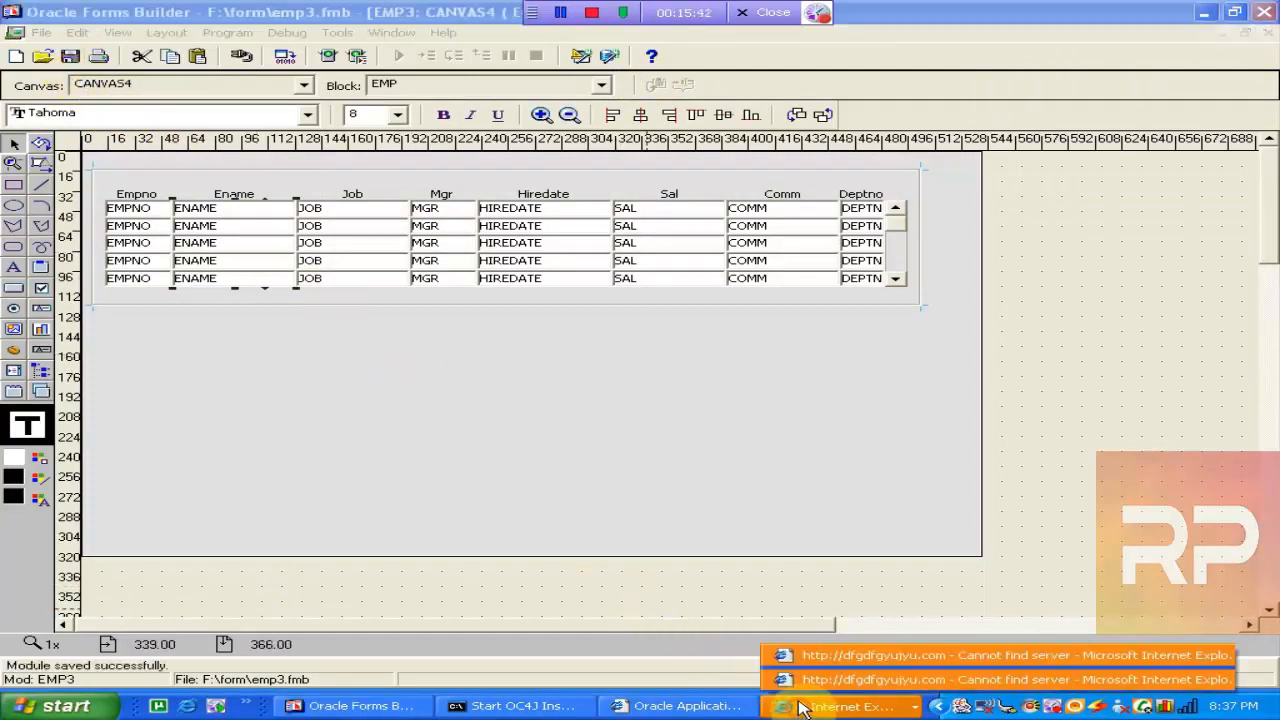
left_click(826, 663)
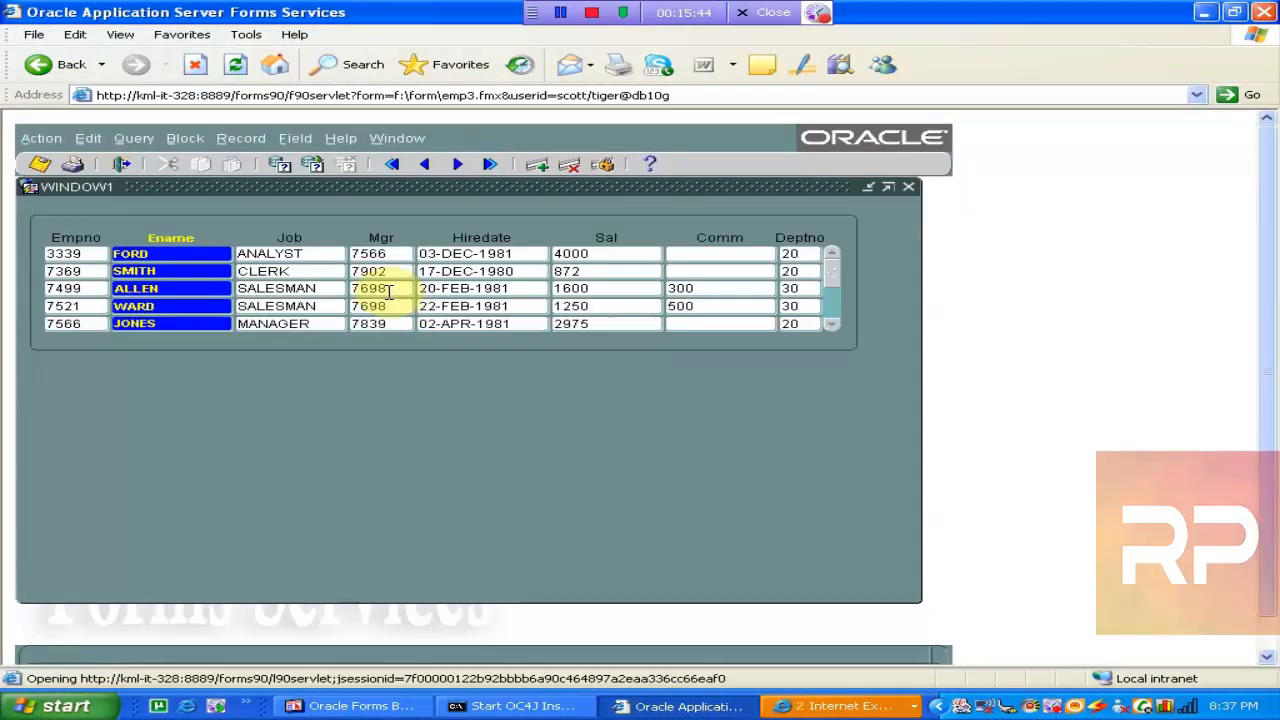
left_click(350, 706)
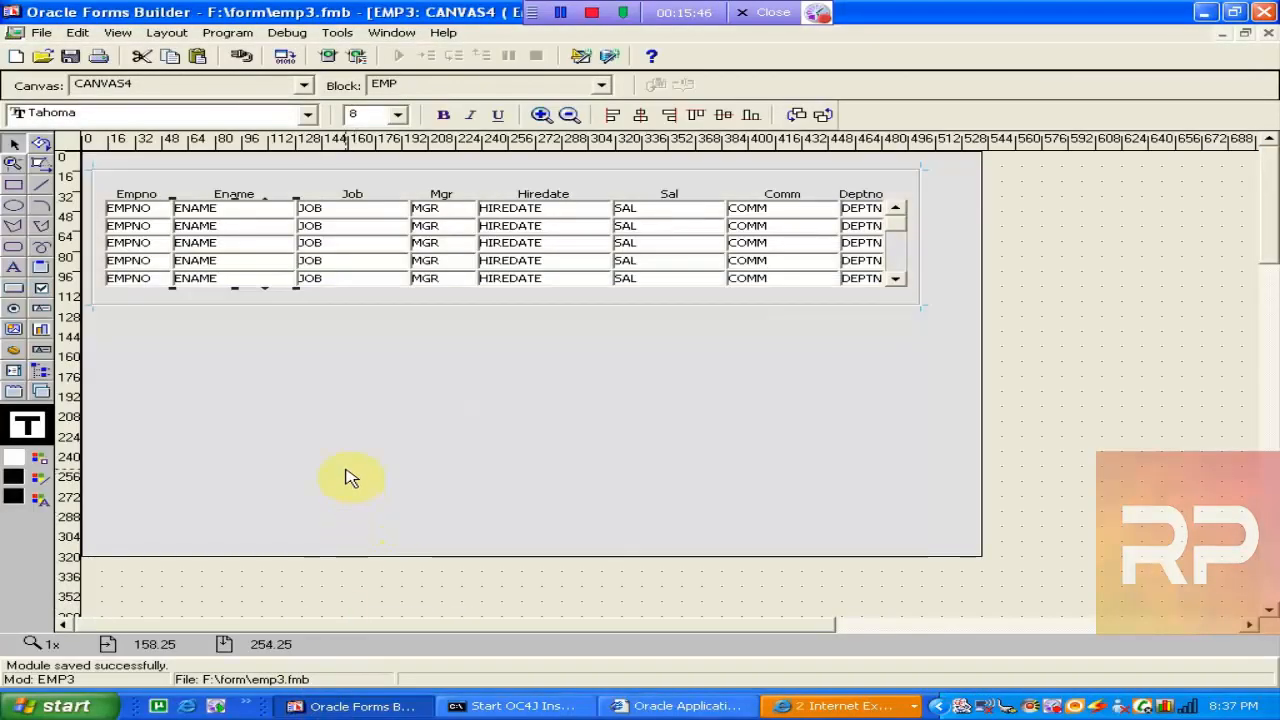
key("ctrl+r")
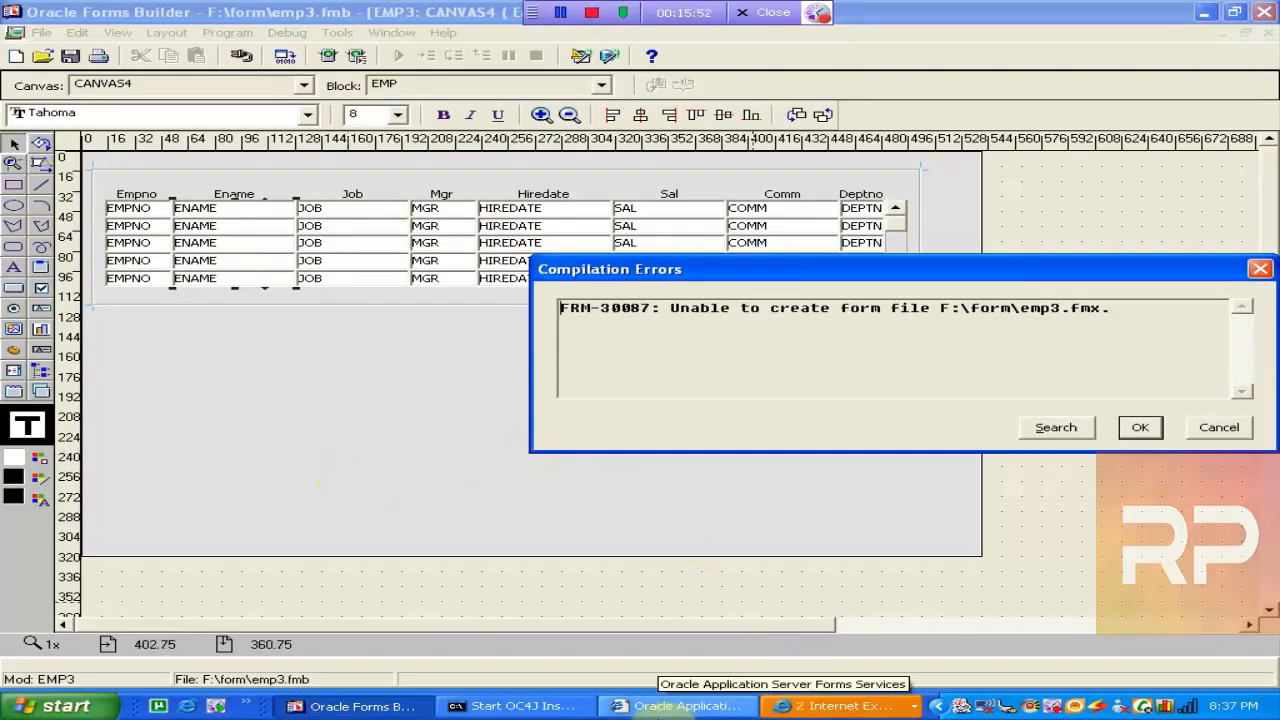
Exit the form running in Internet Explorer, return to Forms Builder, dismiss the compilation errors and rebuild the emp3 module
left_click(680, 706)
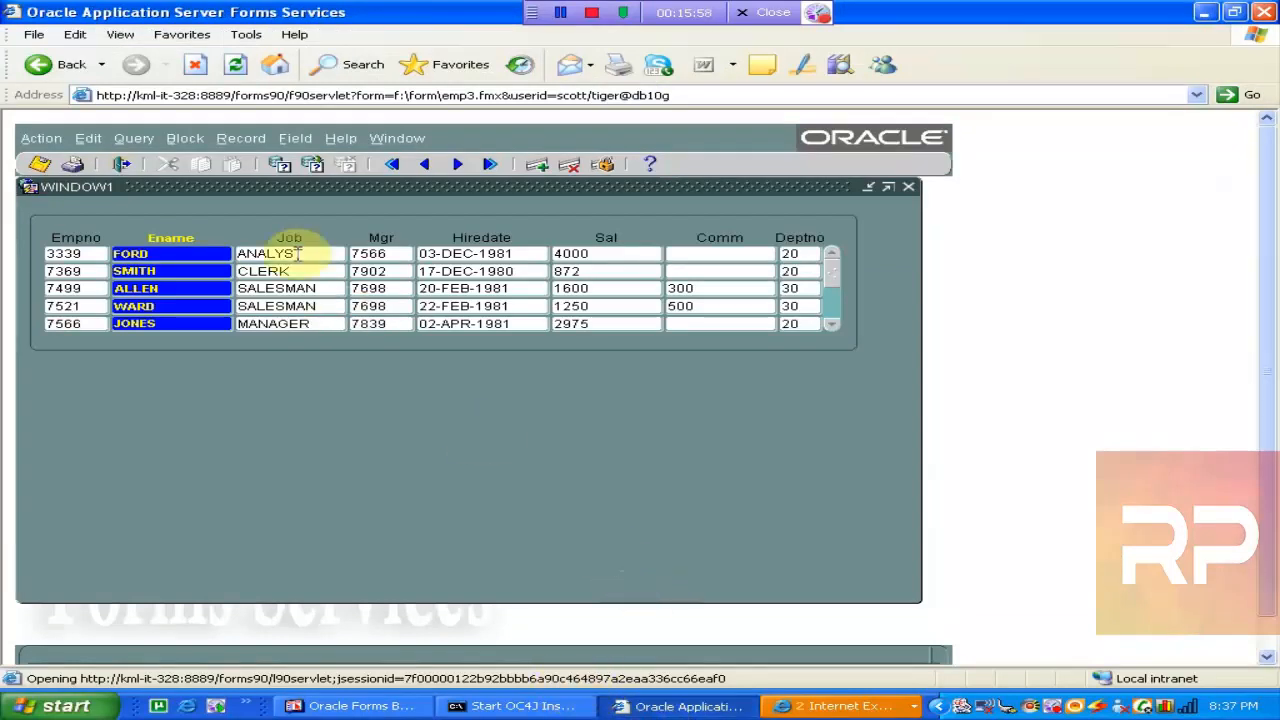
left_click(124, 163)
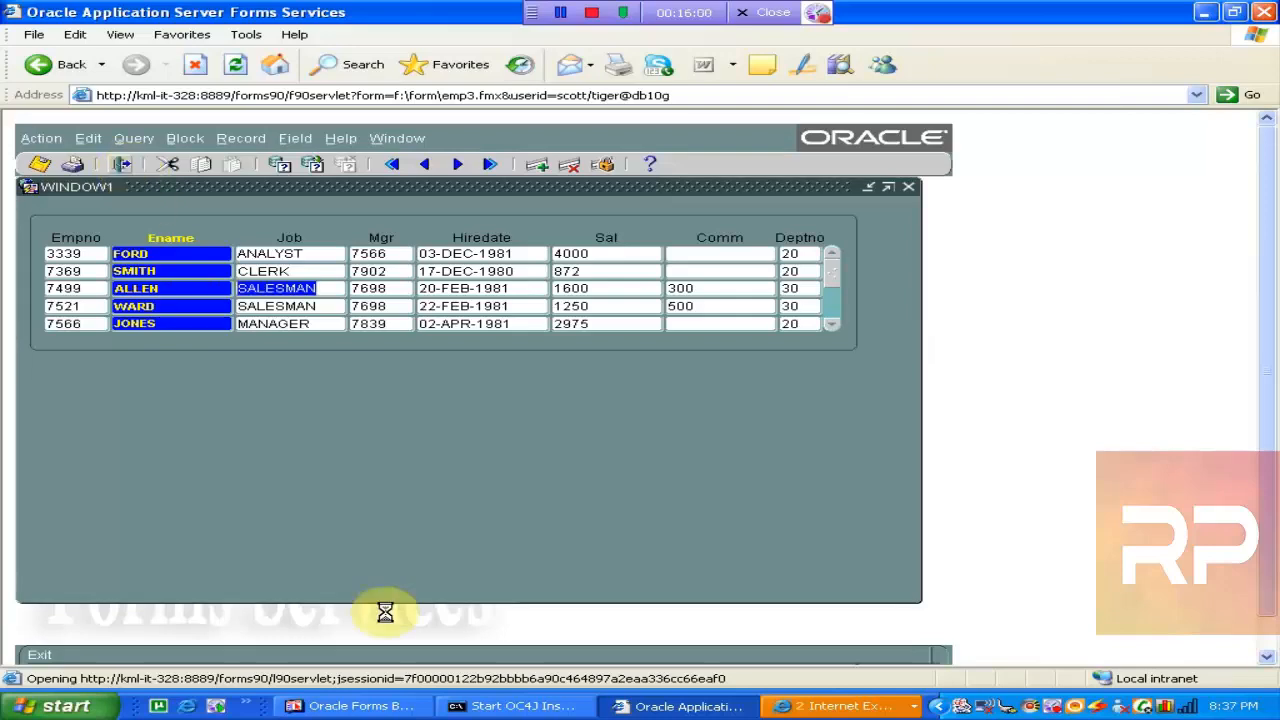
left_click(362, 705)
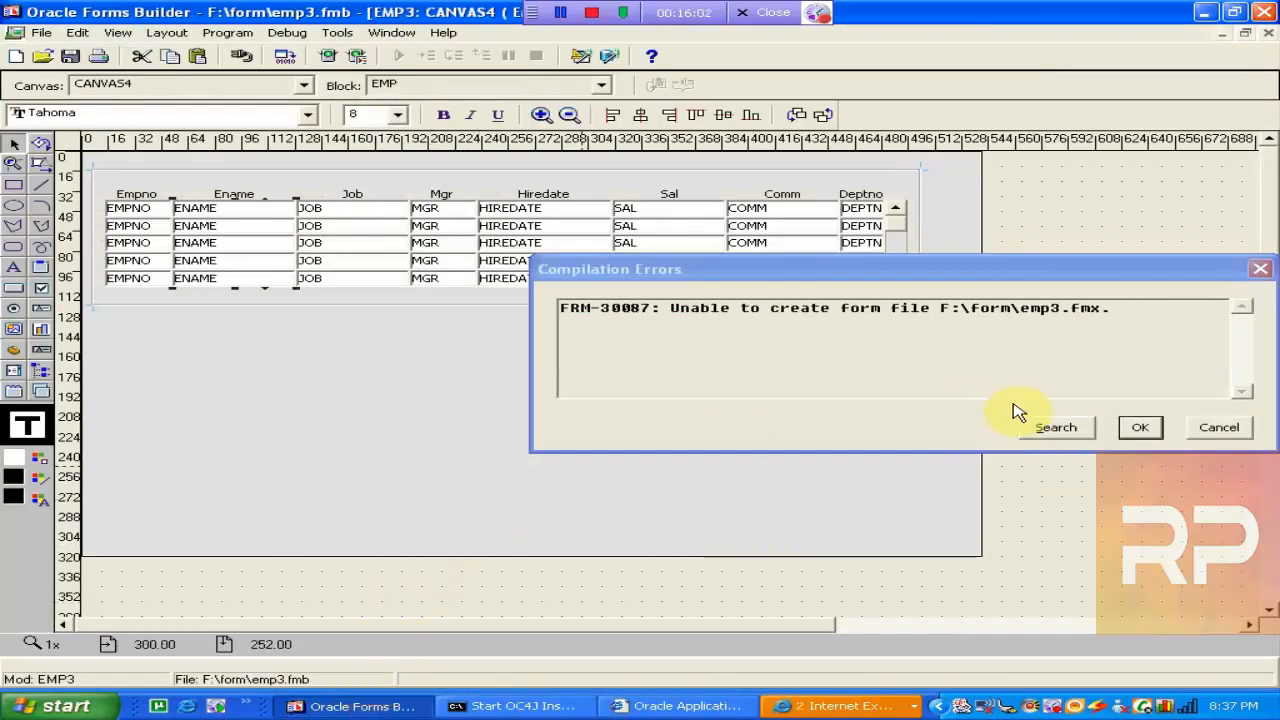
left_click(1140, 428)
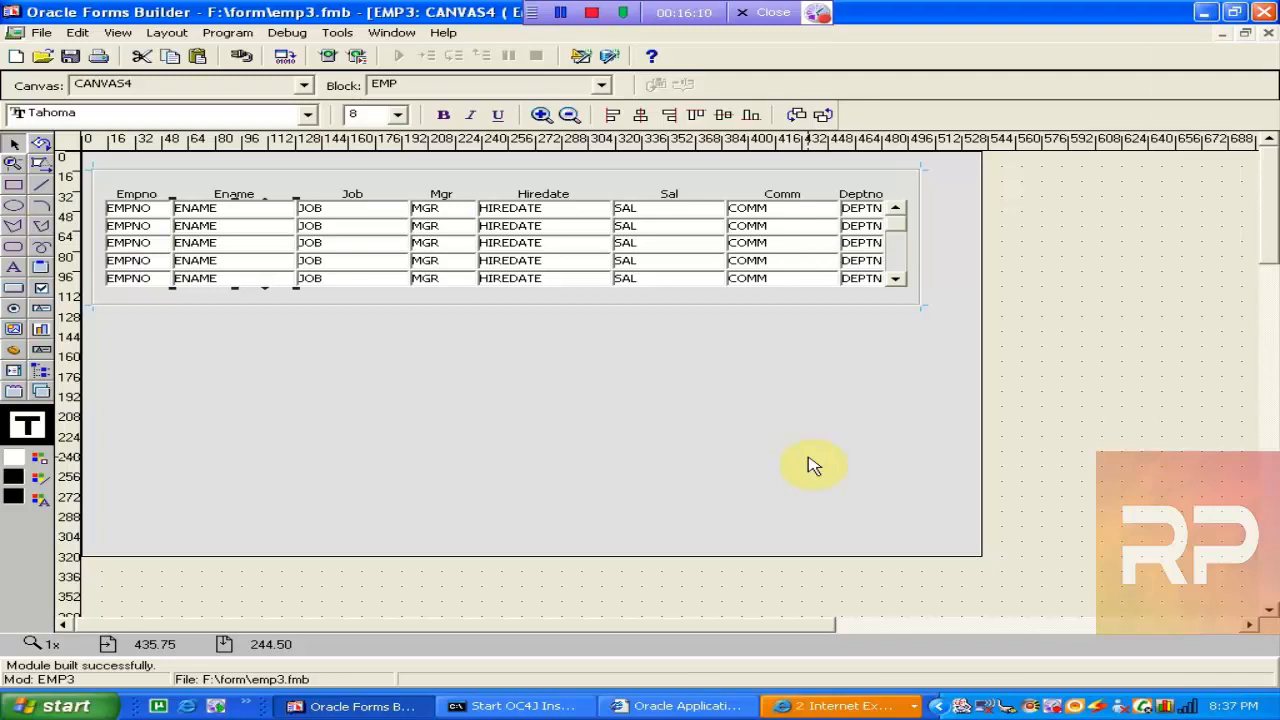
Switch to Internet Explorer, reload the emp3 form and execute a query for the employee records
left_click(680, 706)
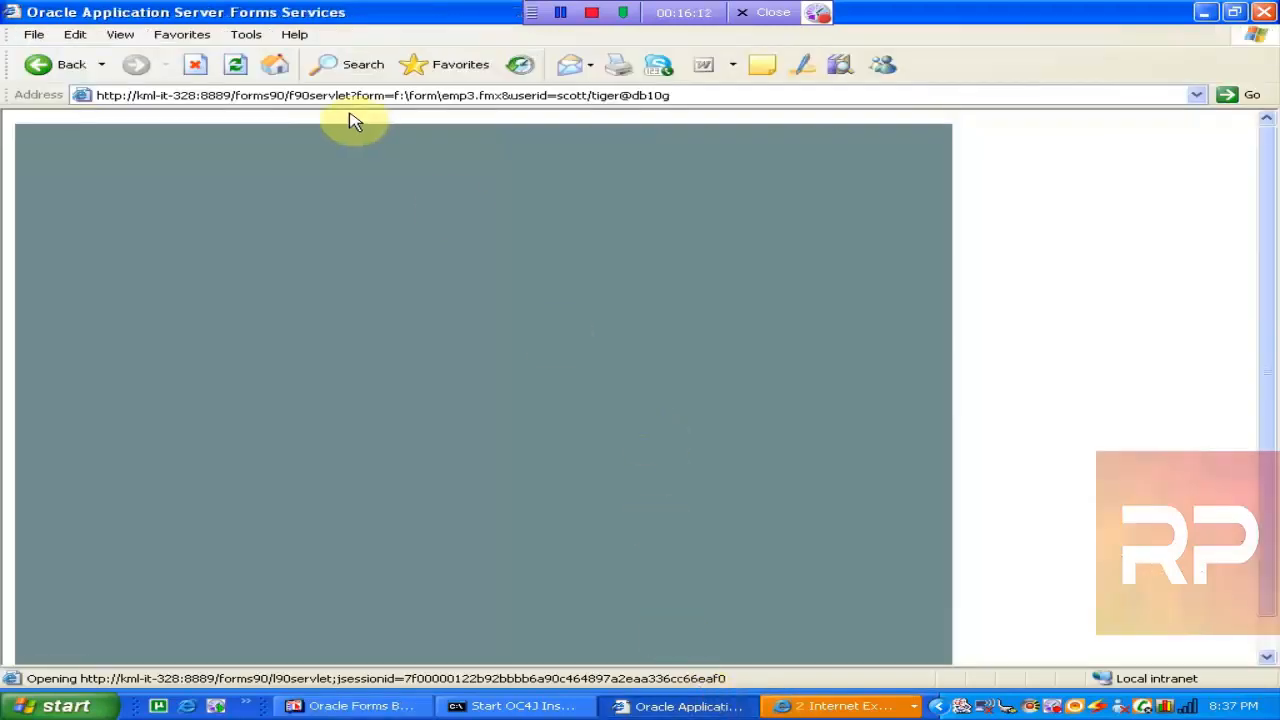
left_click(310, 95)
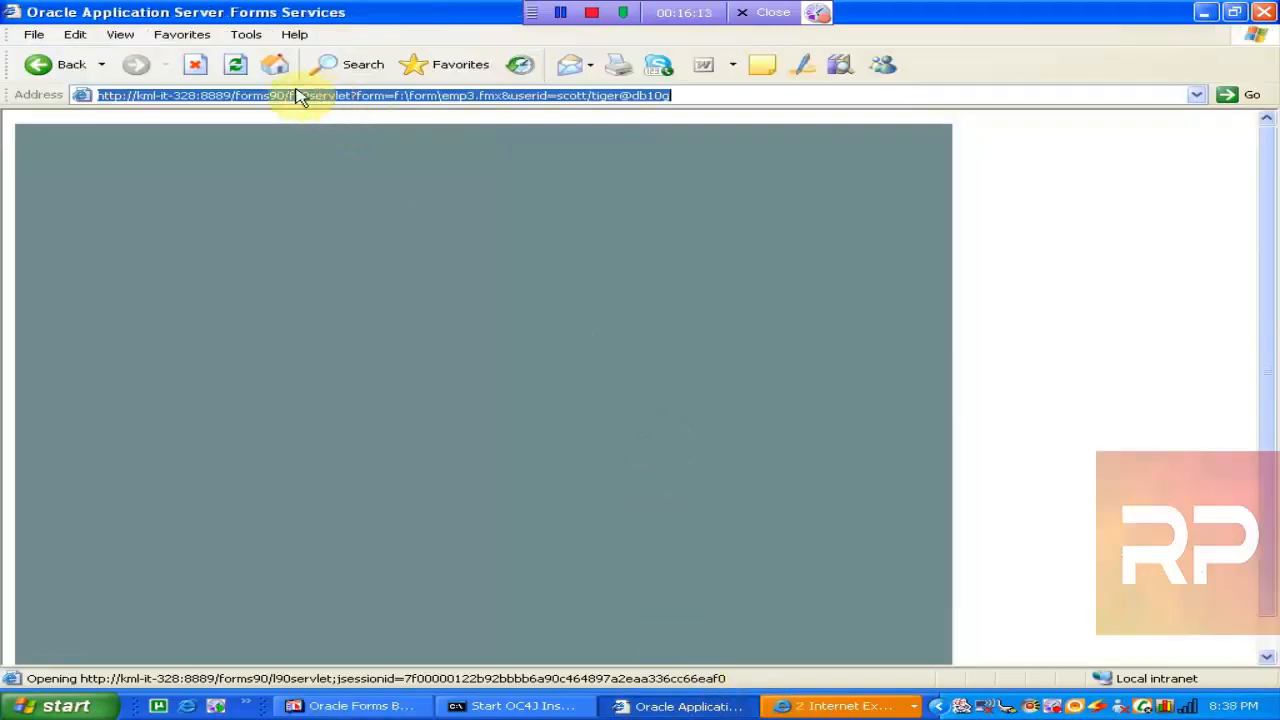
left_click(245, 68)
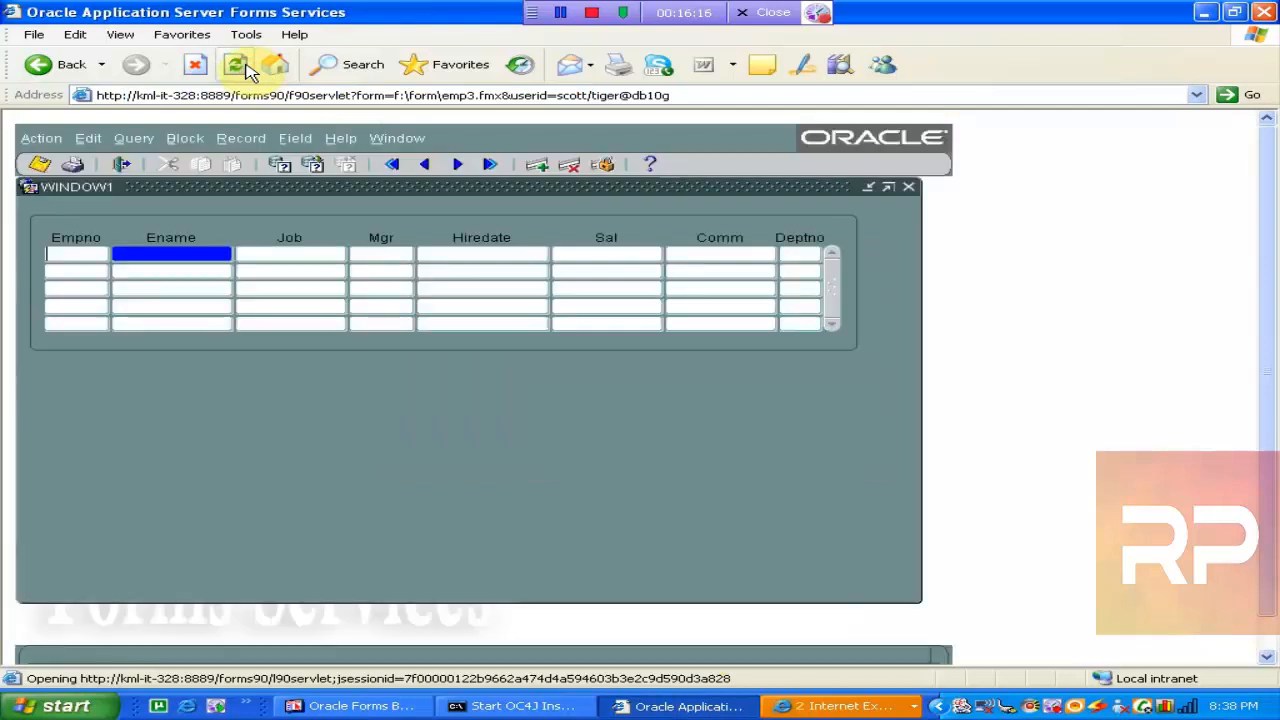
left_click(313, 167)
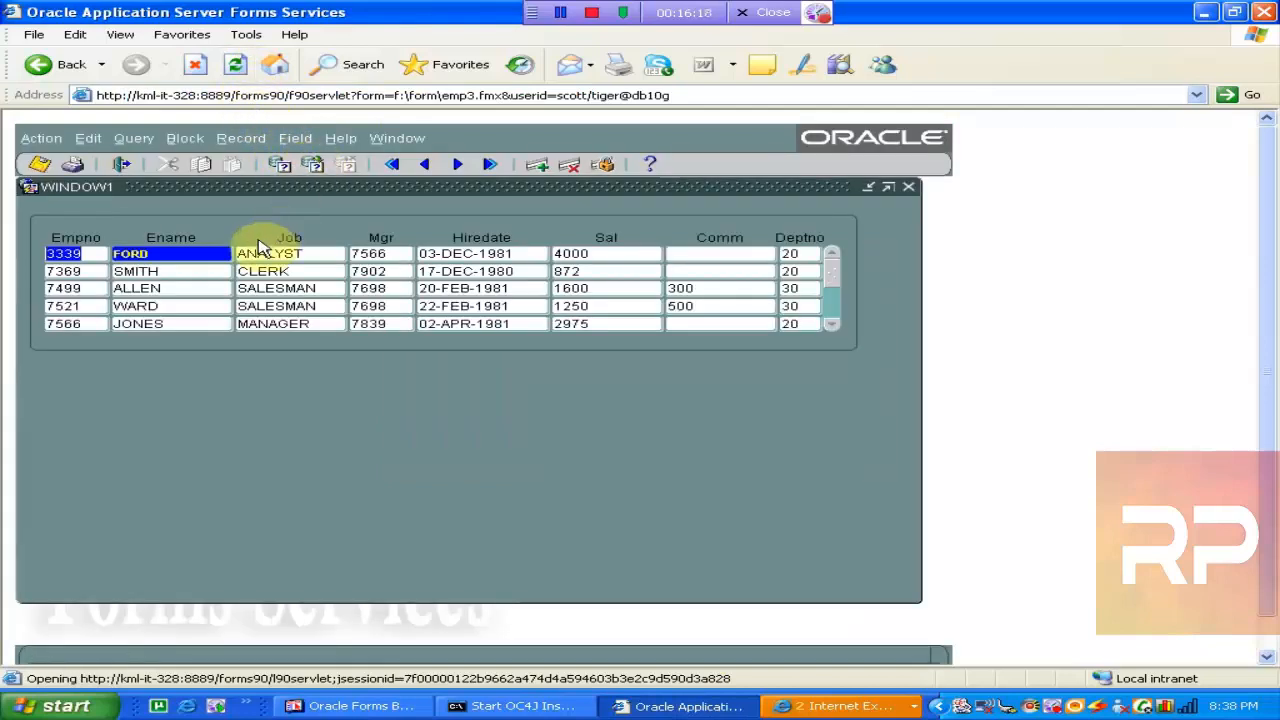
Move between several employee records and fields to examine how the current record's Ename is highlighted
left_click(193, 271)
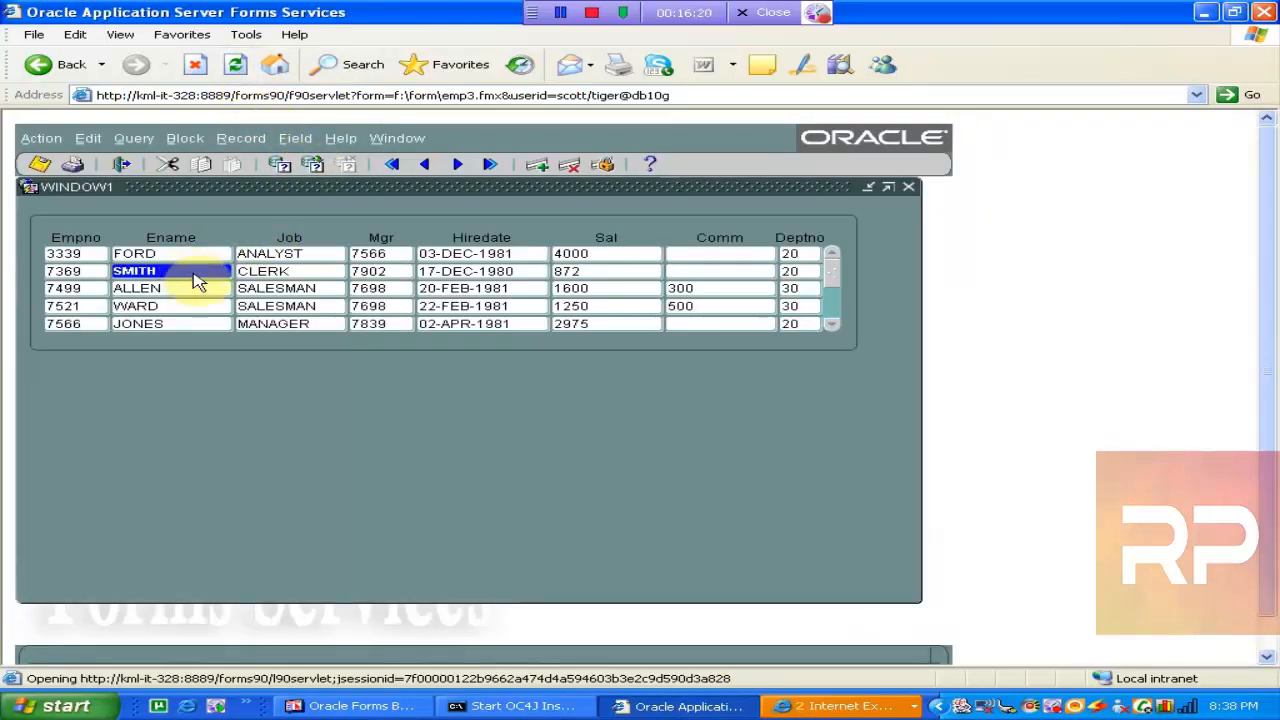
key("Down")
key("Down")
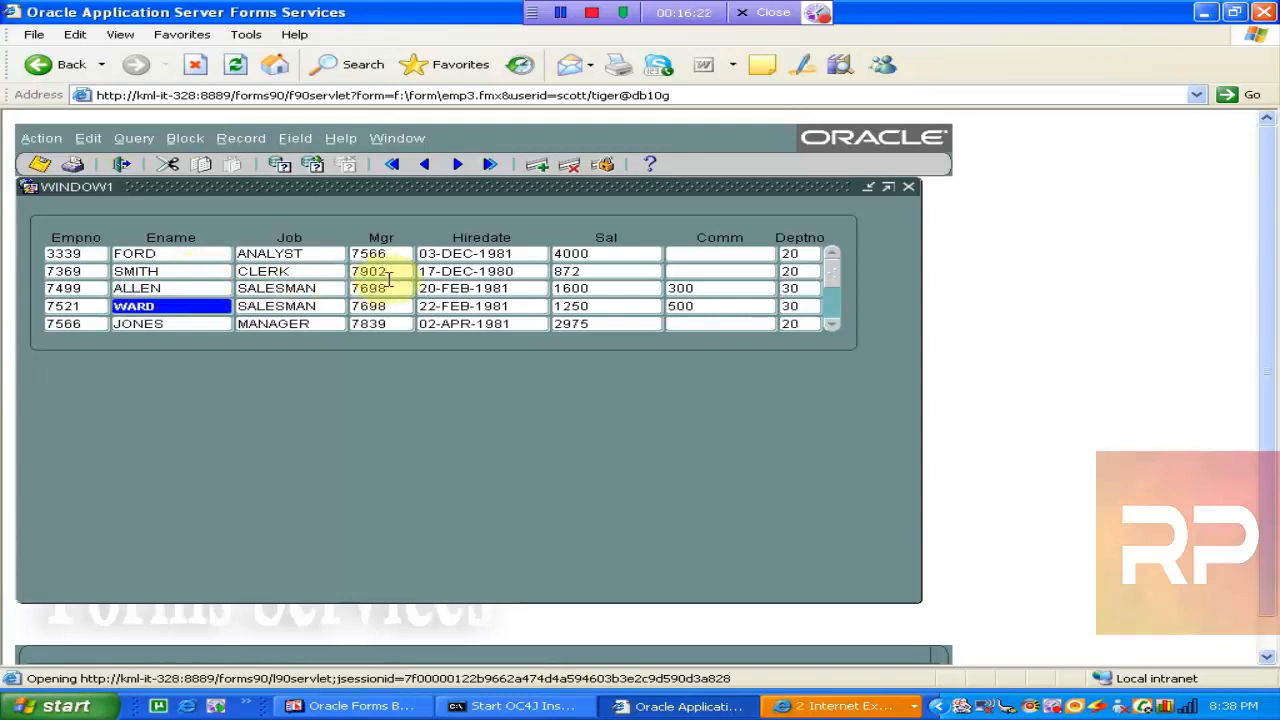
left_click(442, 271)
left_click(466, 290)
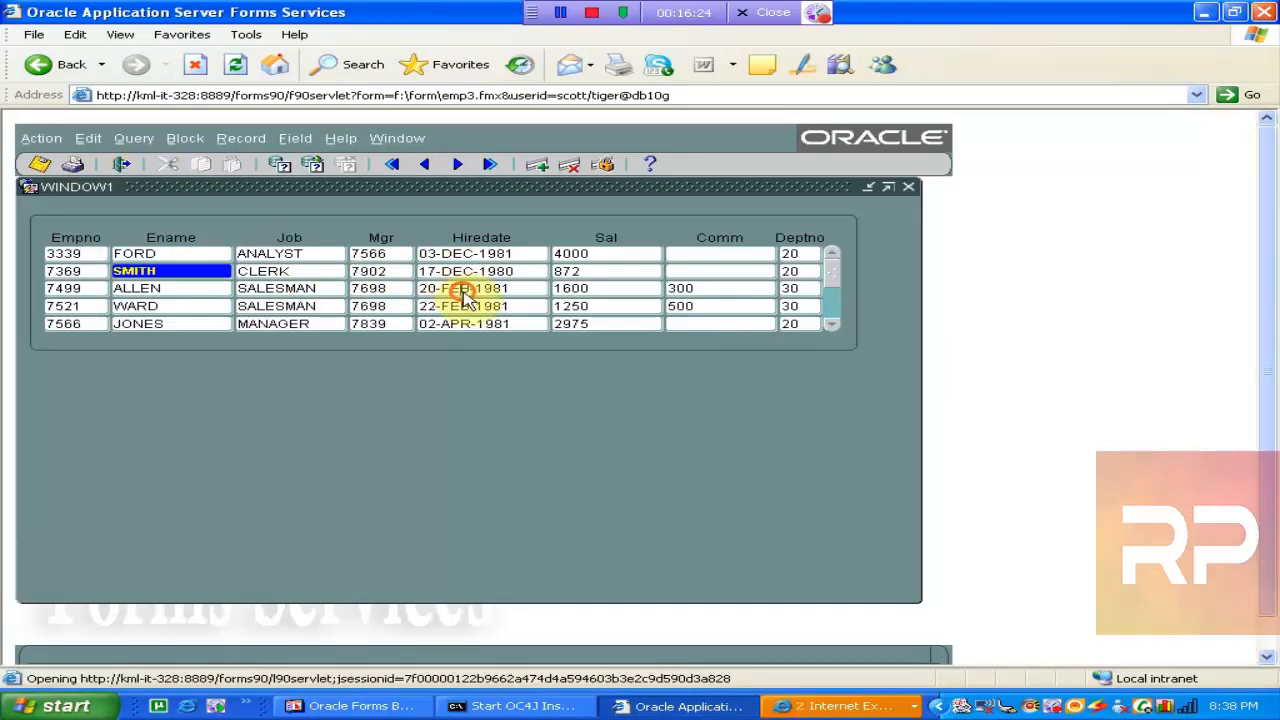
left_click(489, 273)
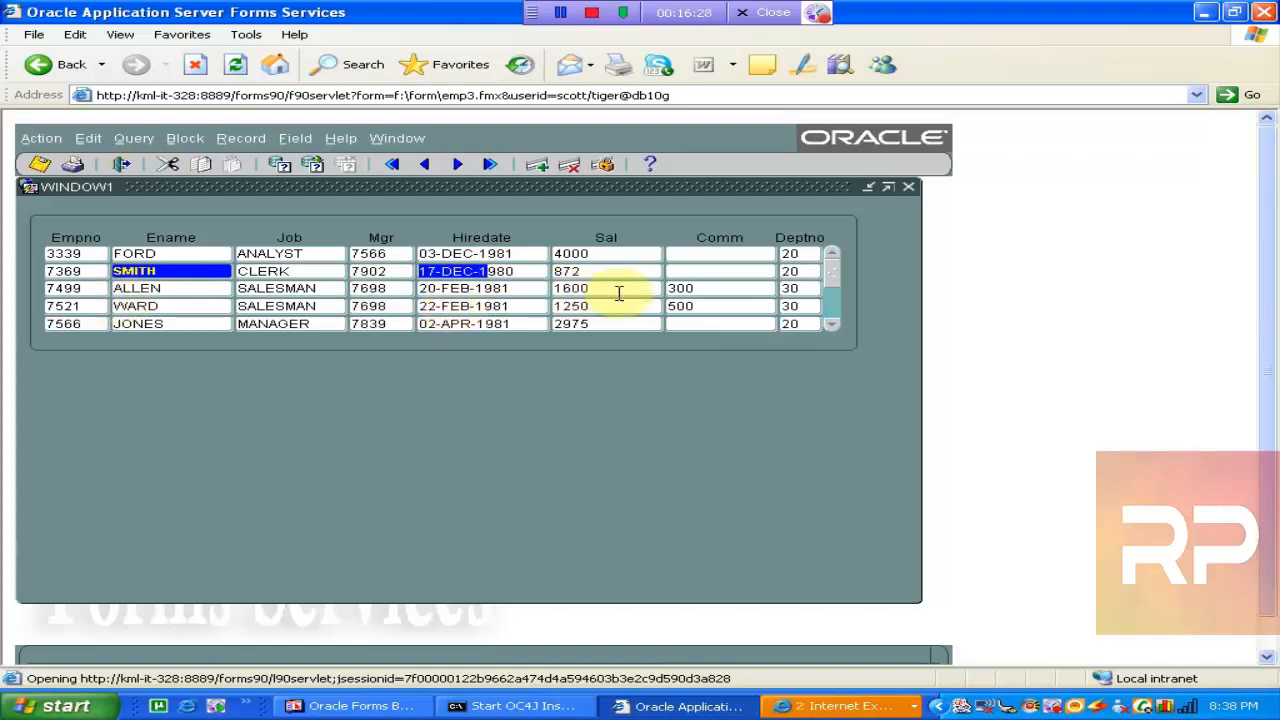
left_click(688, 306)
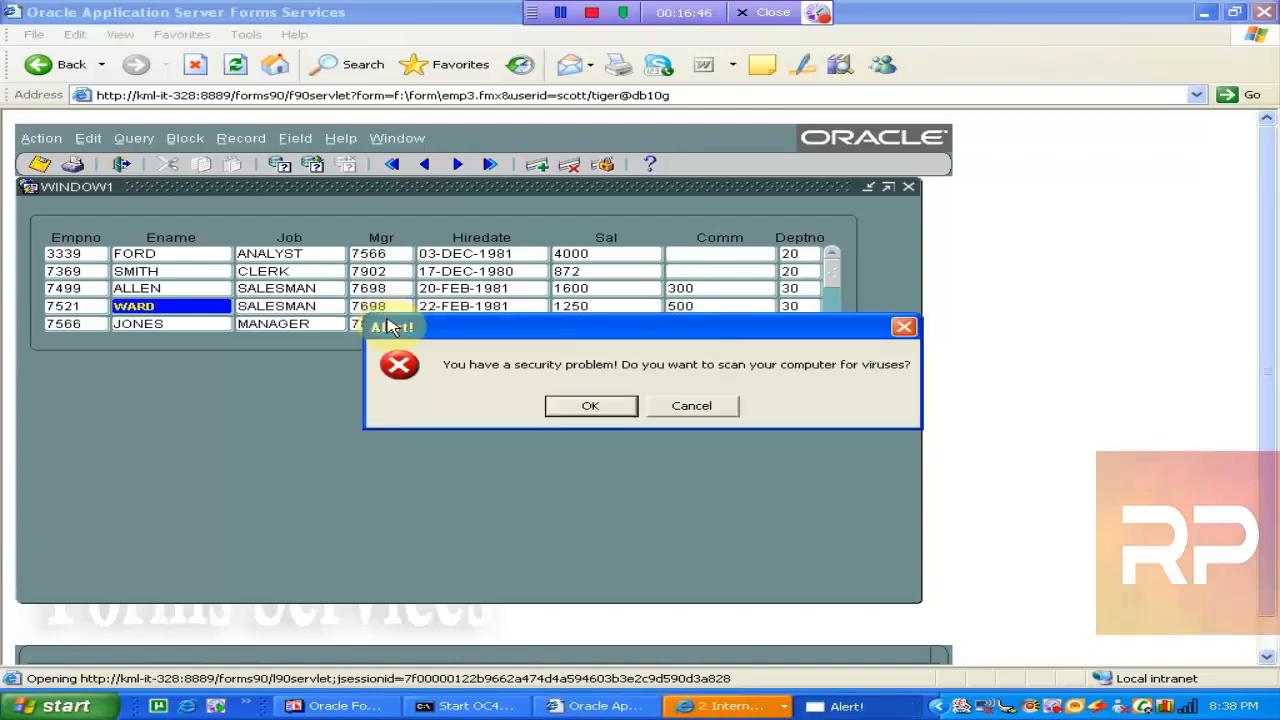
Exit the running form and return to the Object Navigator in Forms Builder, cancelling the security alert
left_click(194, 474)
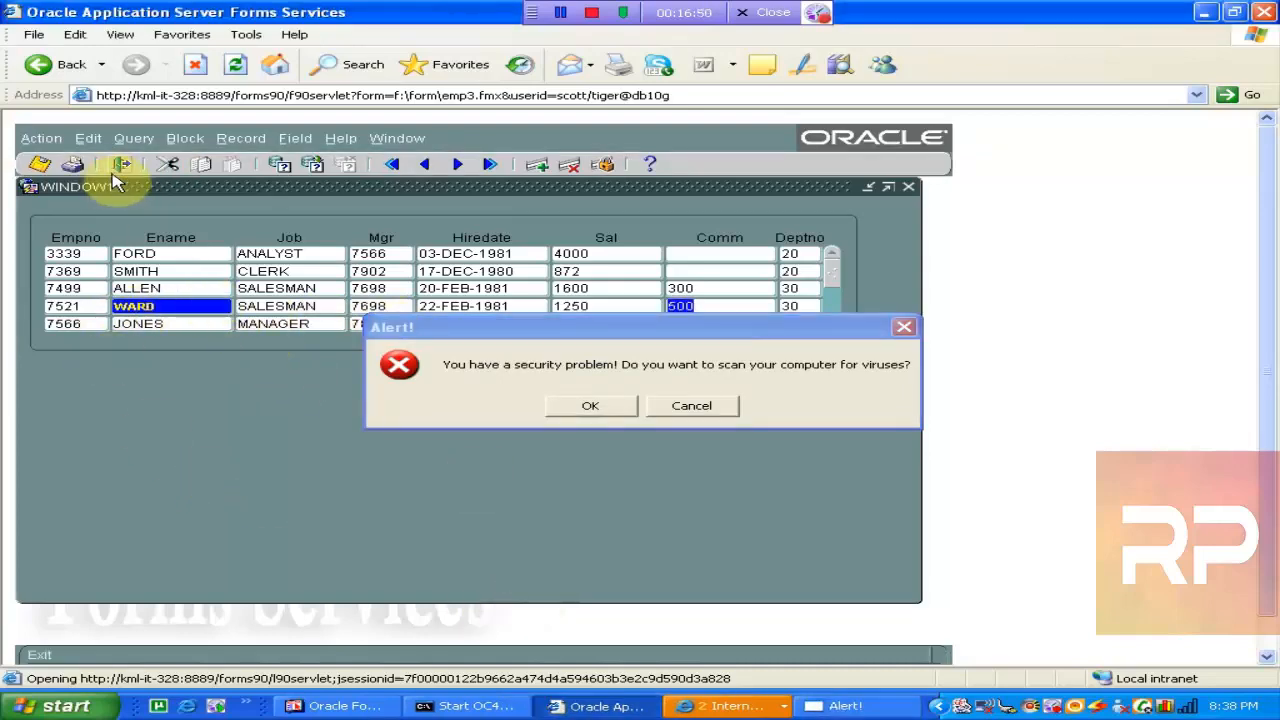
left_click(376, 712)
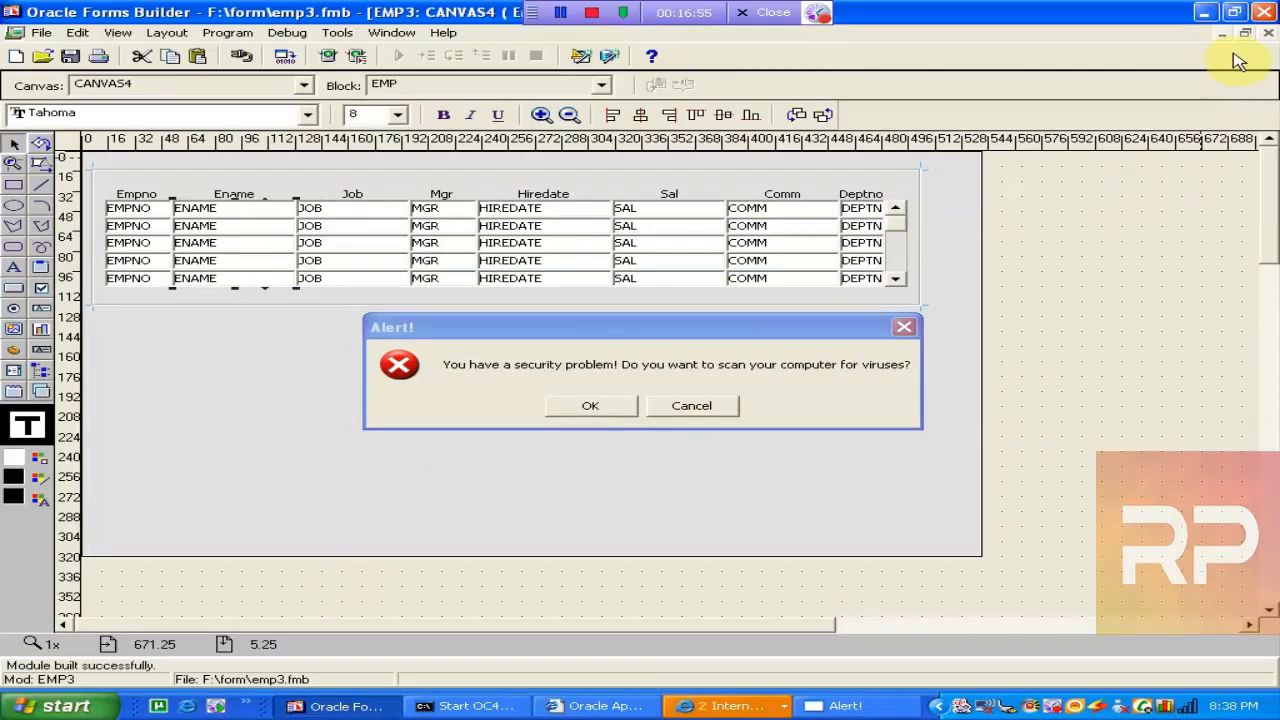
left_click(1268, 35)
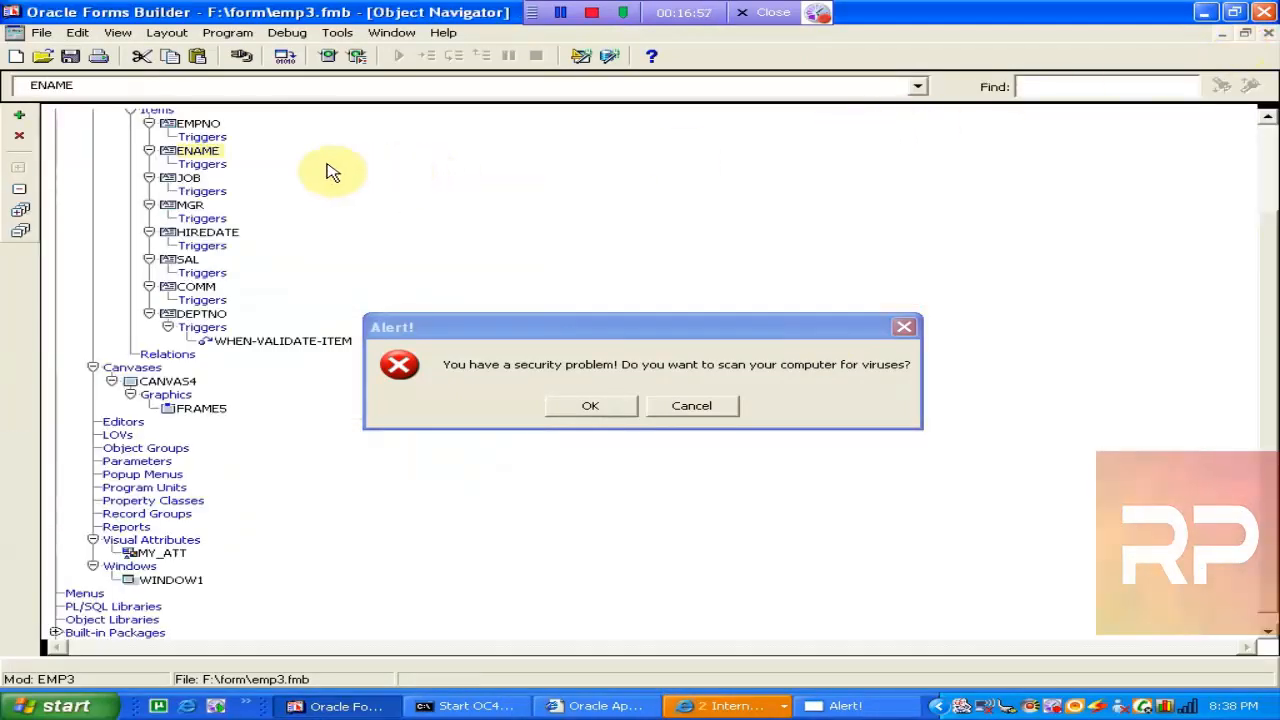
left_click_drag(1265, 250, 1258, 146)
left_click(705, 410)
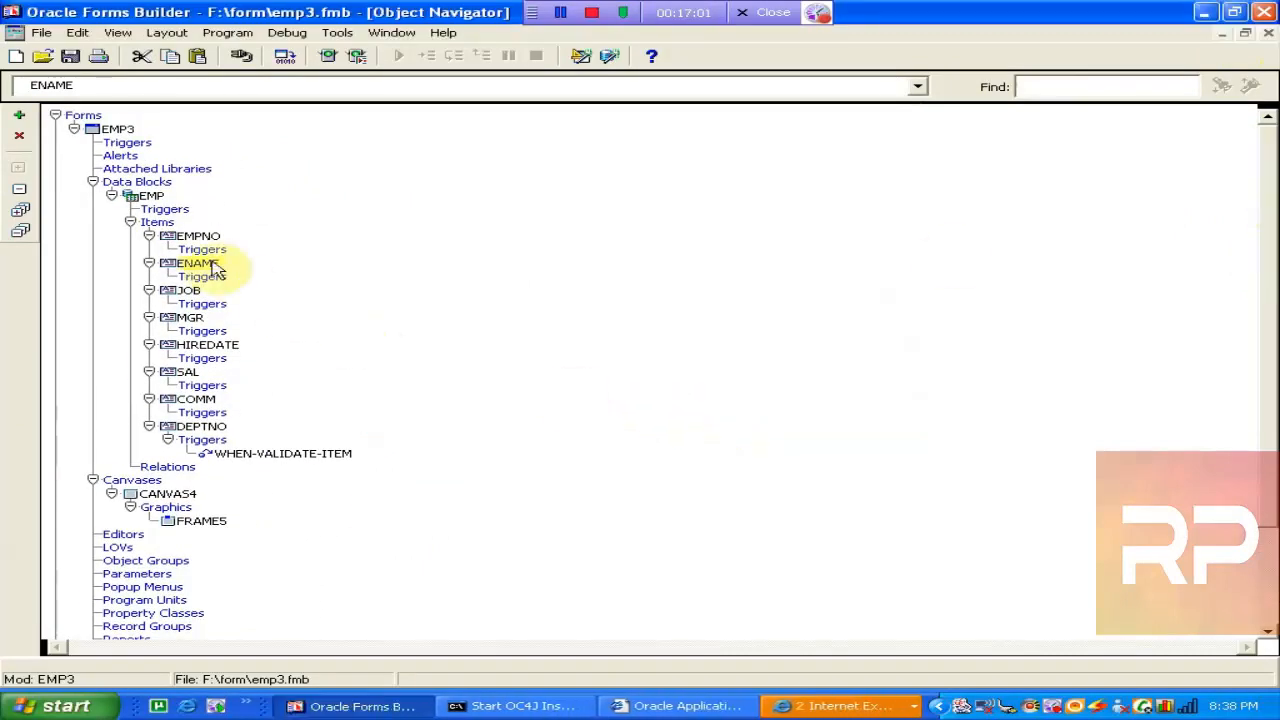
Open the Property Palette of the EMP data block and set its Current Record Visual Attribute Group to MY_ATT
left_click(134, 200)
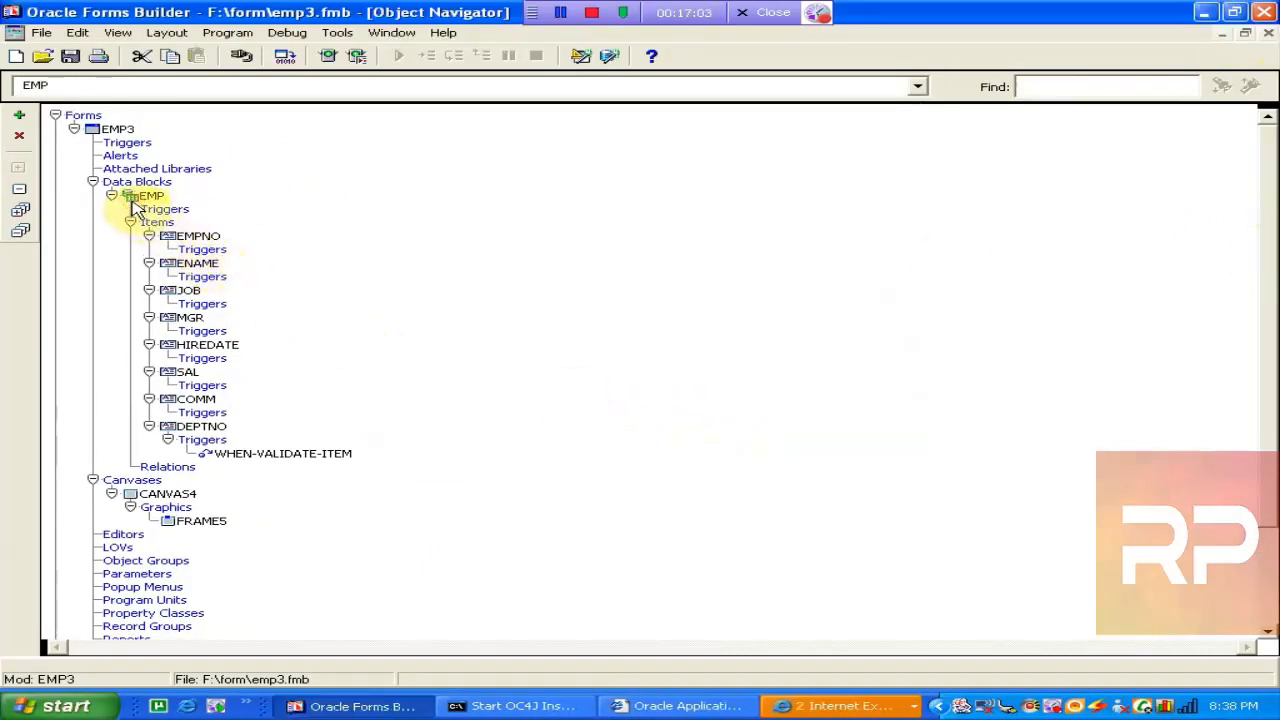
double_click(132, 201)
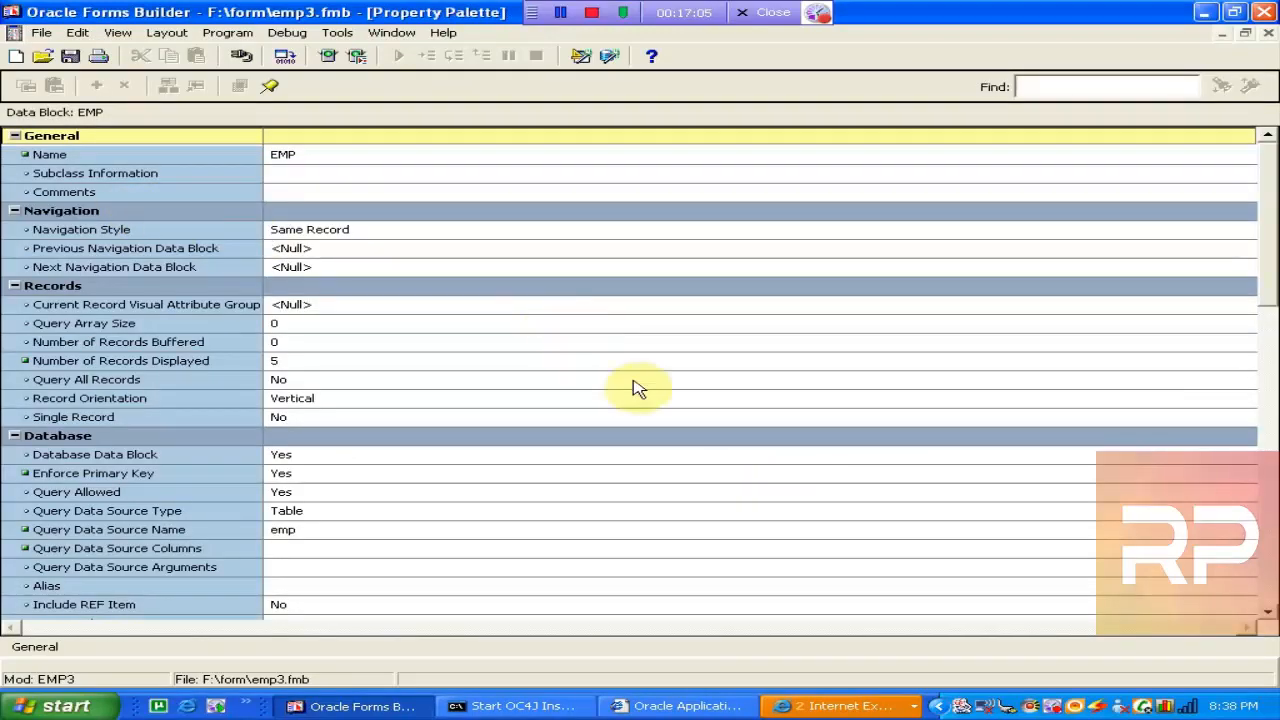
mouse_move(1272, 271)
left_mouse_down()
mouse_move(1275, 290)
mouse_move(1251, 274)
left_mouse_up()
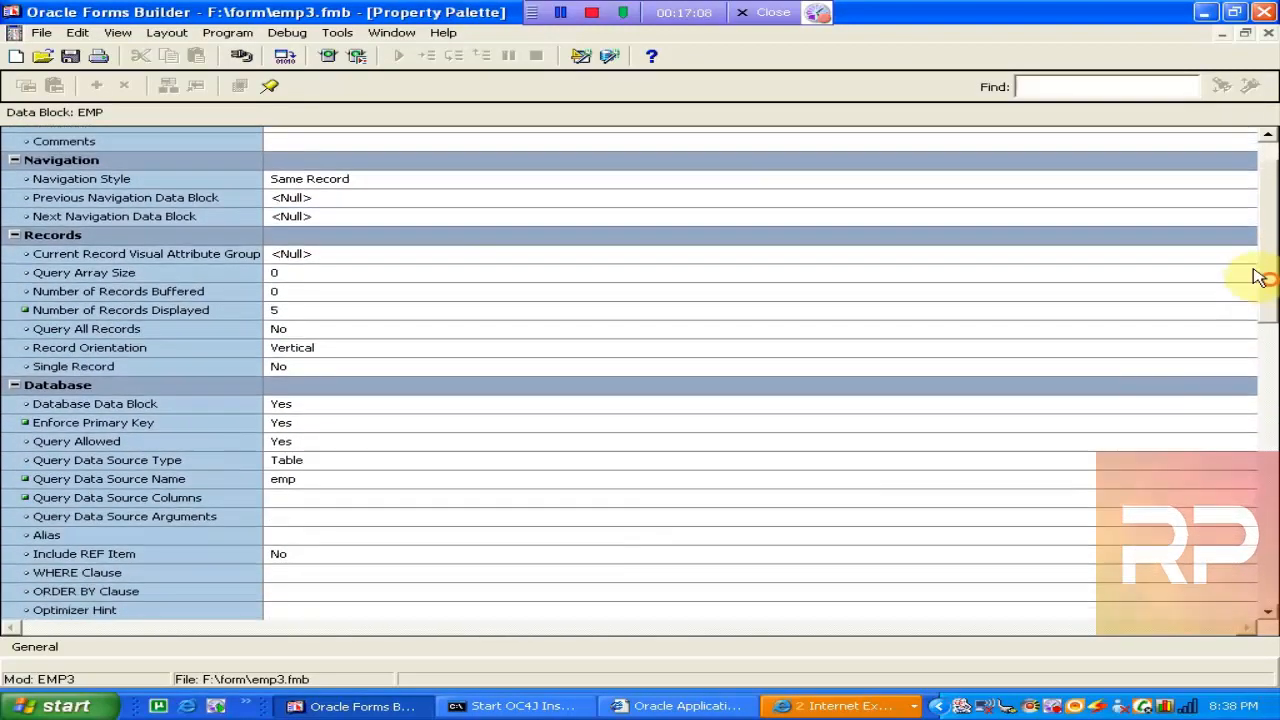
left_click(394, 253)
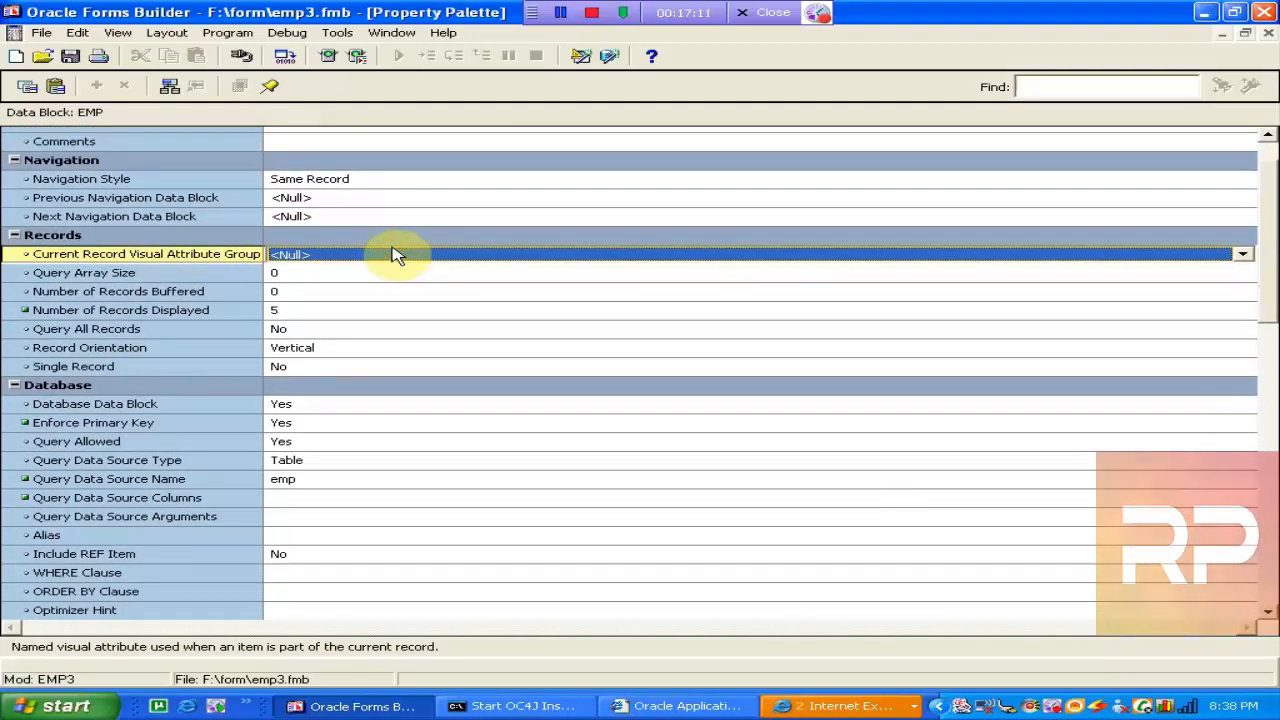
left_click(394, 254)
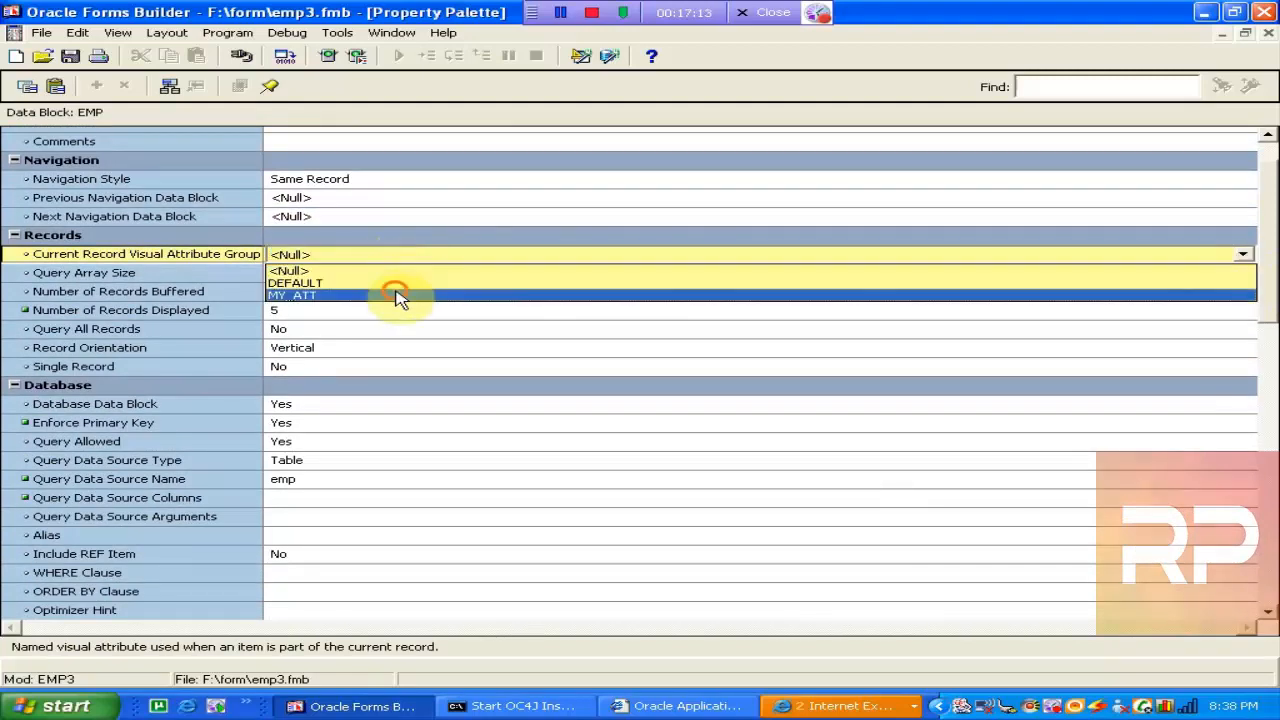
left_click(398, 296)
left_click(455, 218)
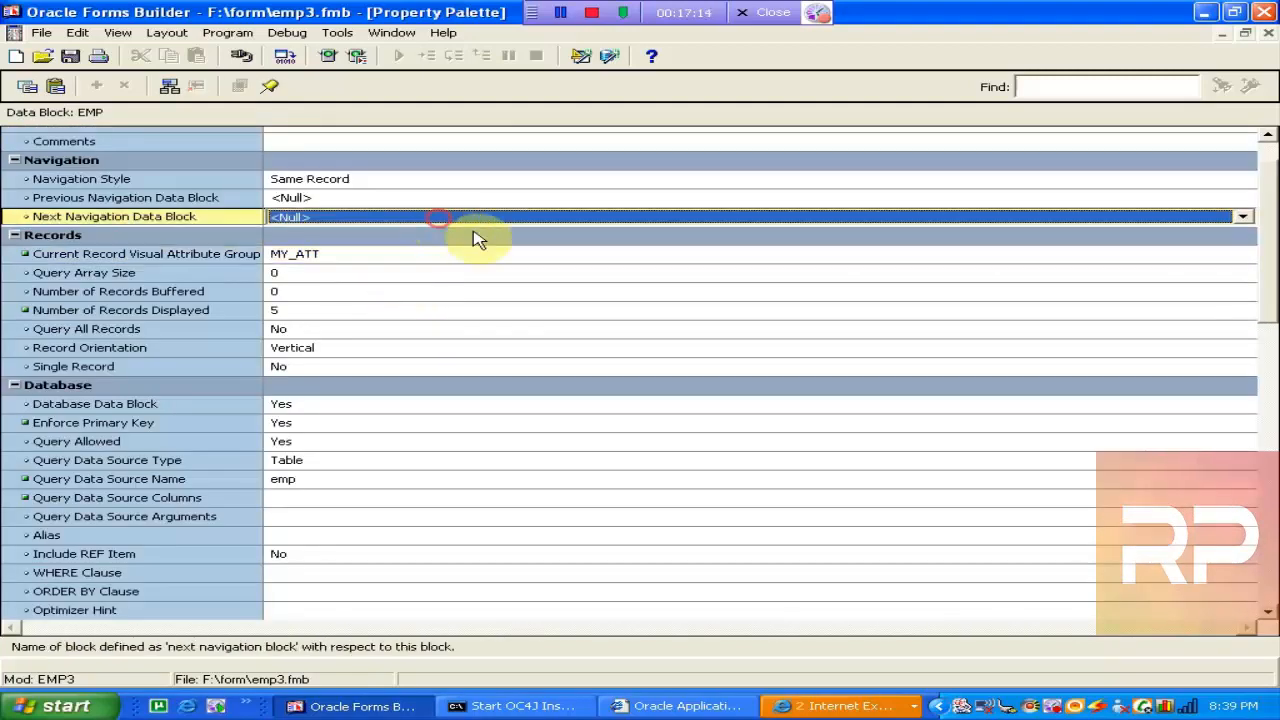
Rebuild the emp3 module, reload the form in Internet Explorer and execute a query for the employee records
left_click(693, 712)
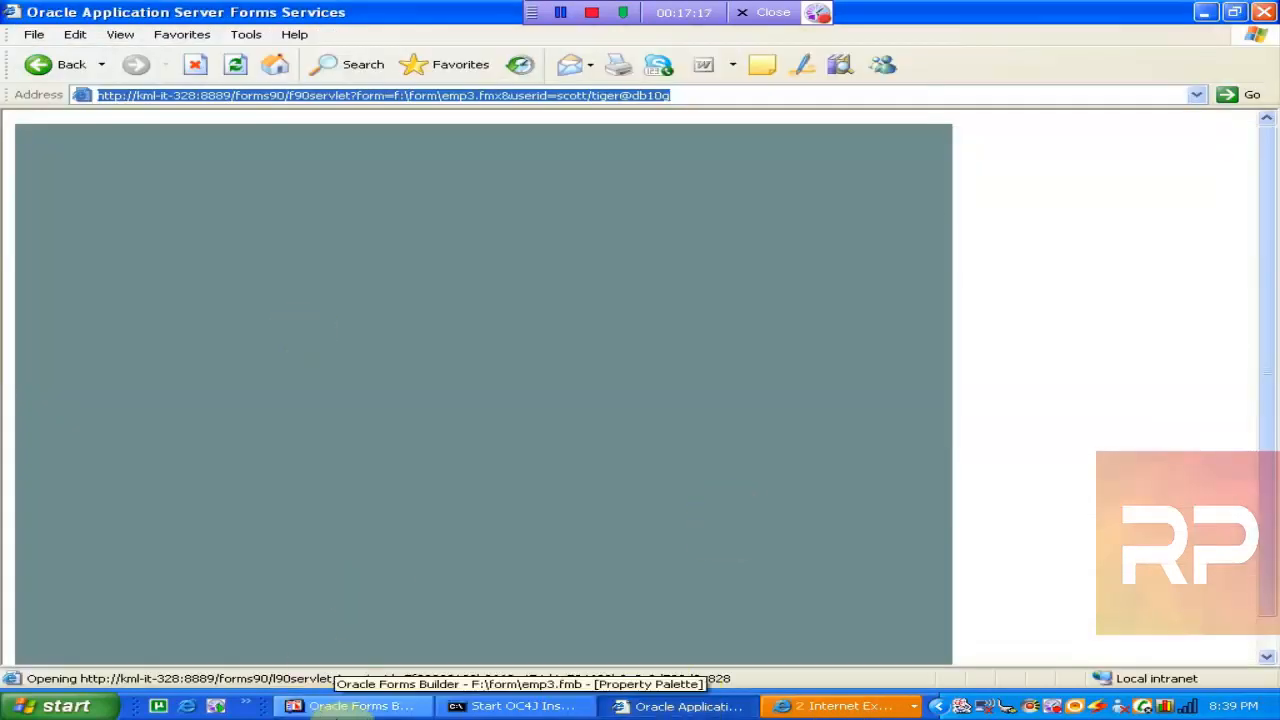
left_click(355, 706)
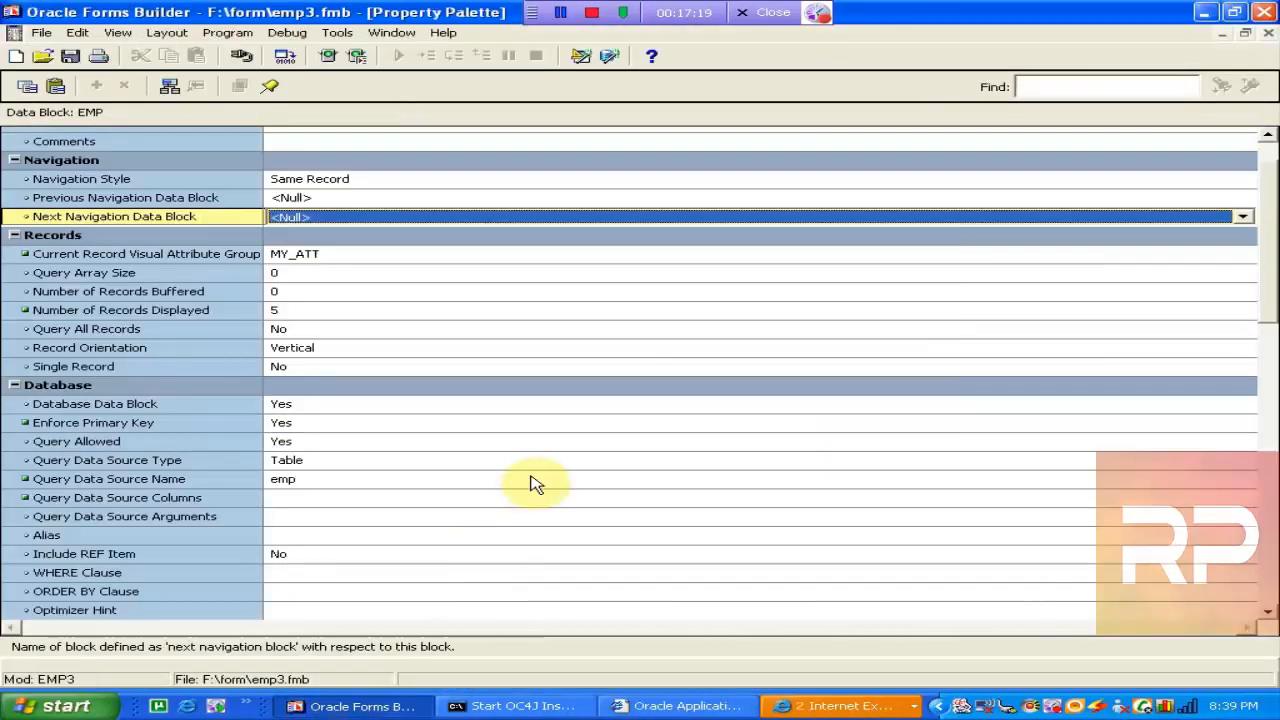
key("ctrl+r")
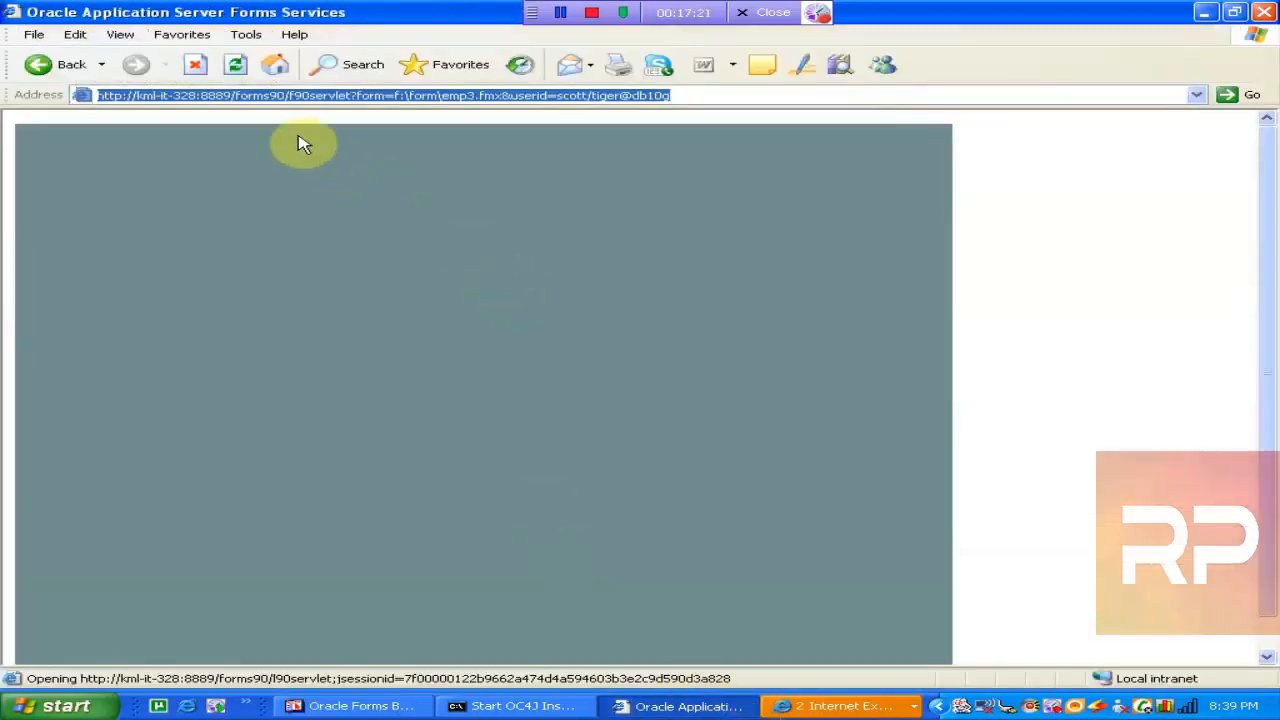
left_click(235, 66)
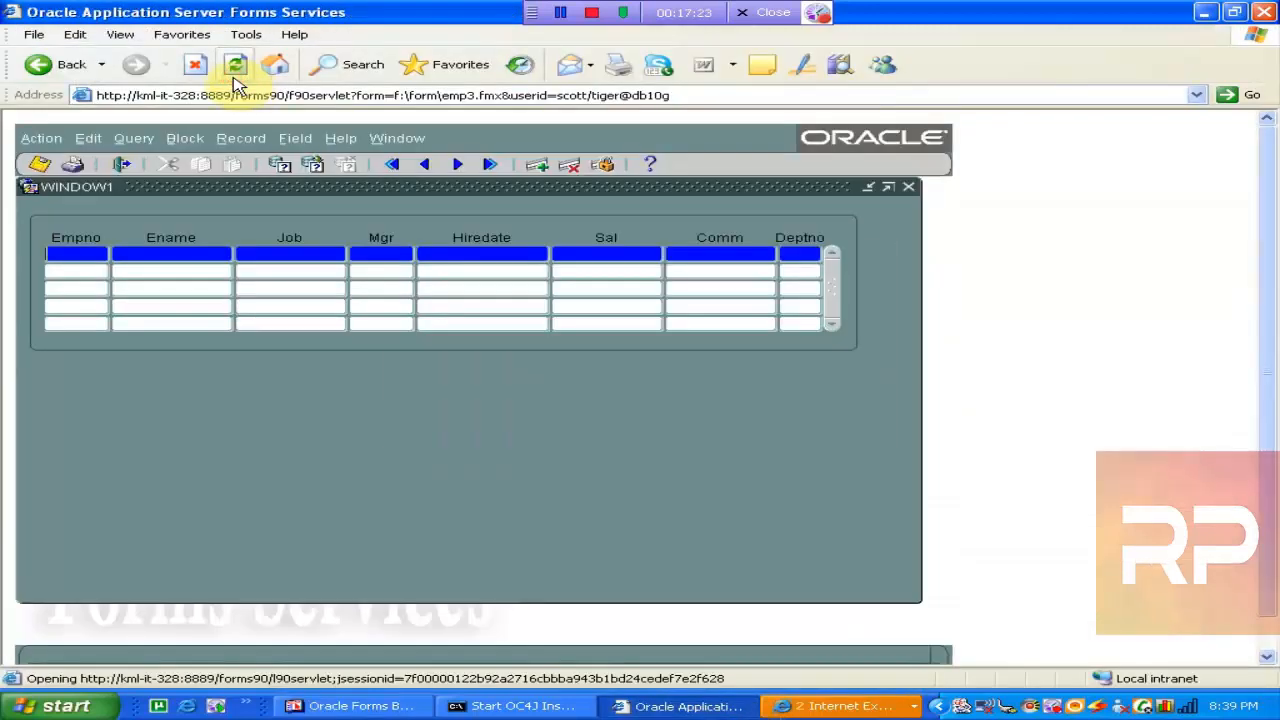
left_click(313, 164)
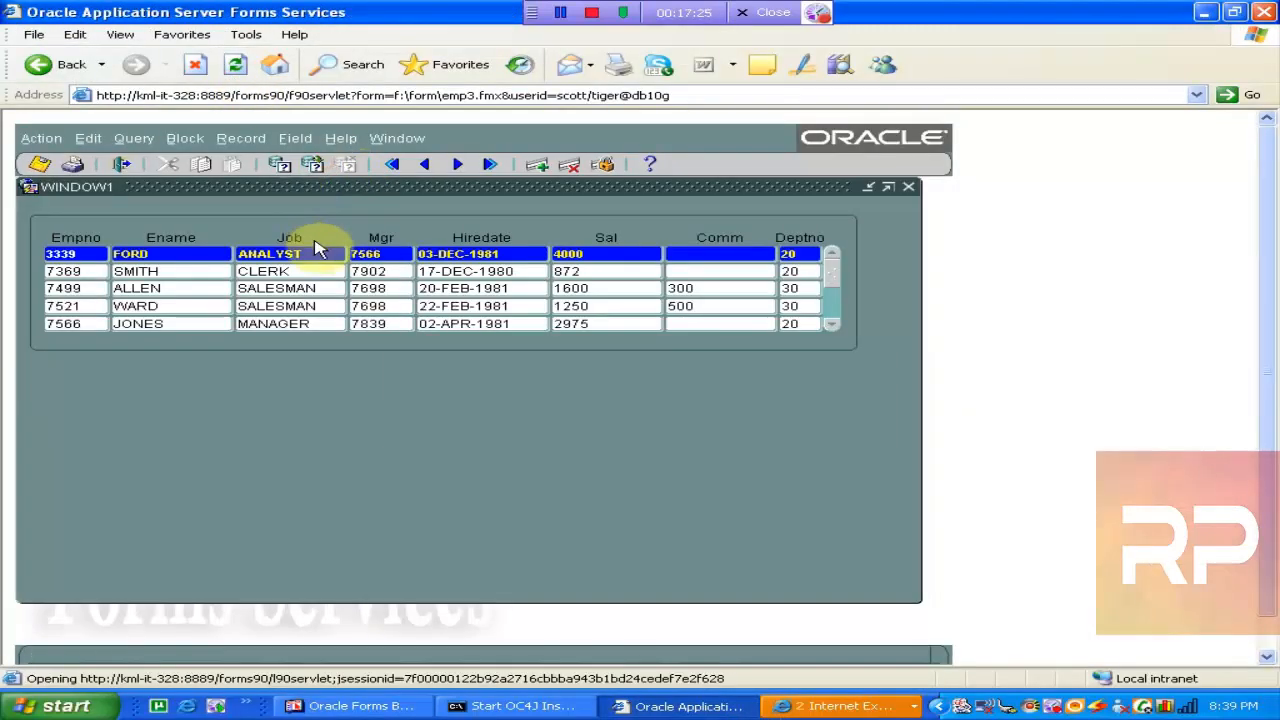
Step down and up through the employee records to examine the highlighting of the whole current row
key("Down")
key("Down")
key("Down")
key("Down")
key("Down")
key("Down")
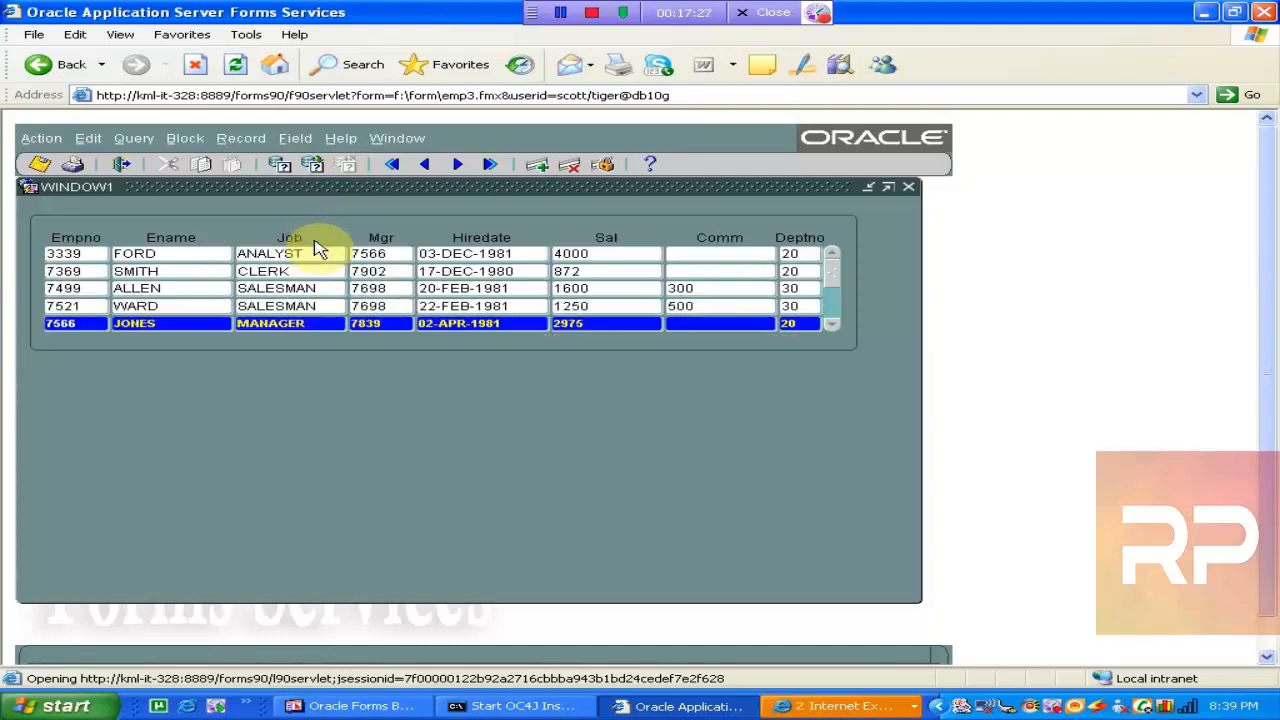
key("Up")
key("Up")
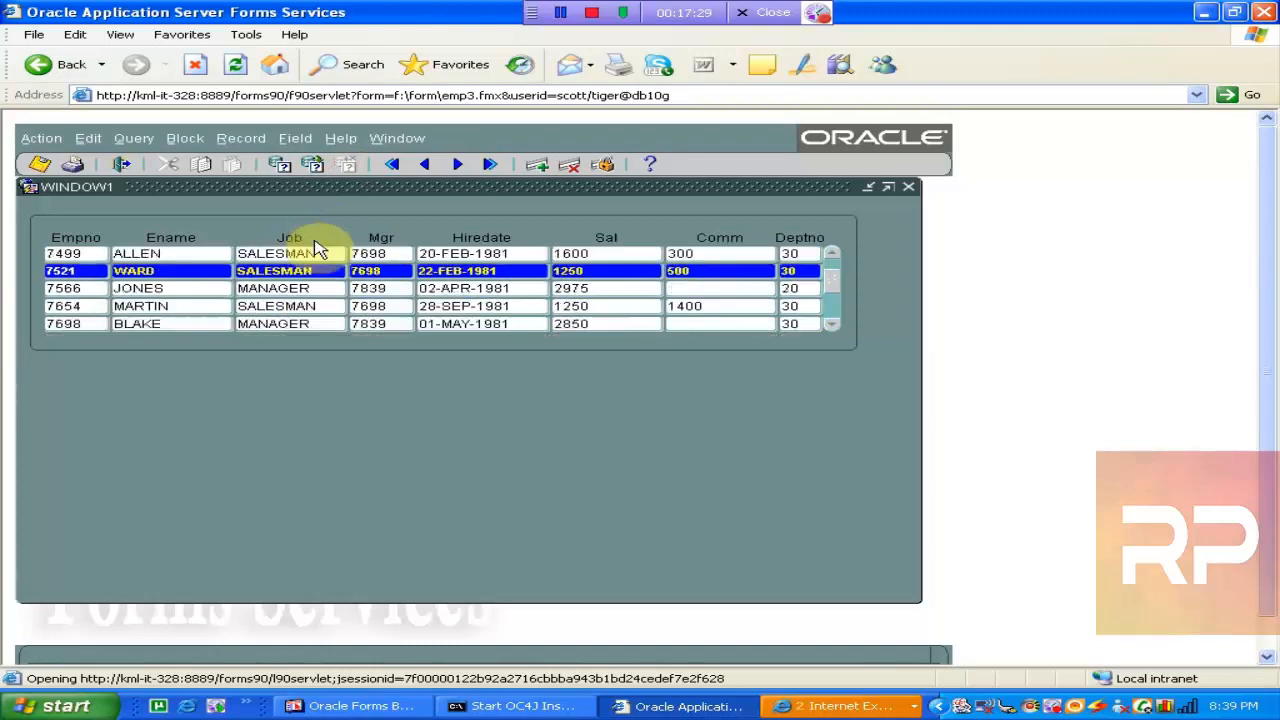
left_click(92, 270)
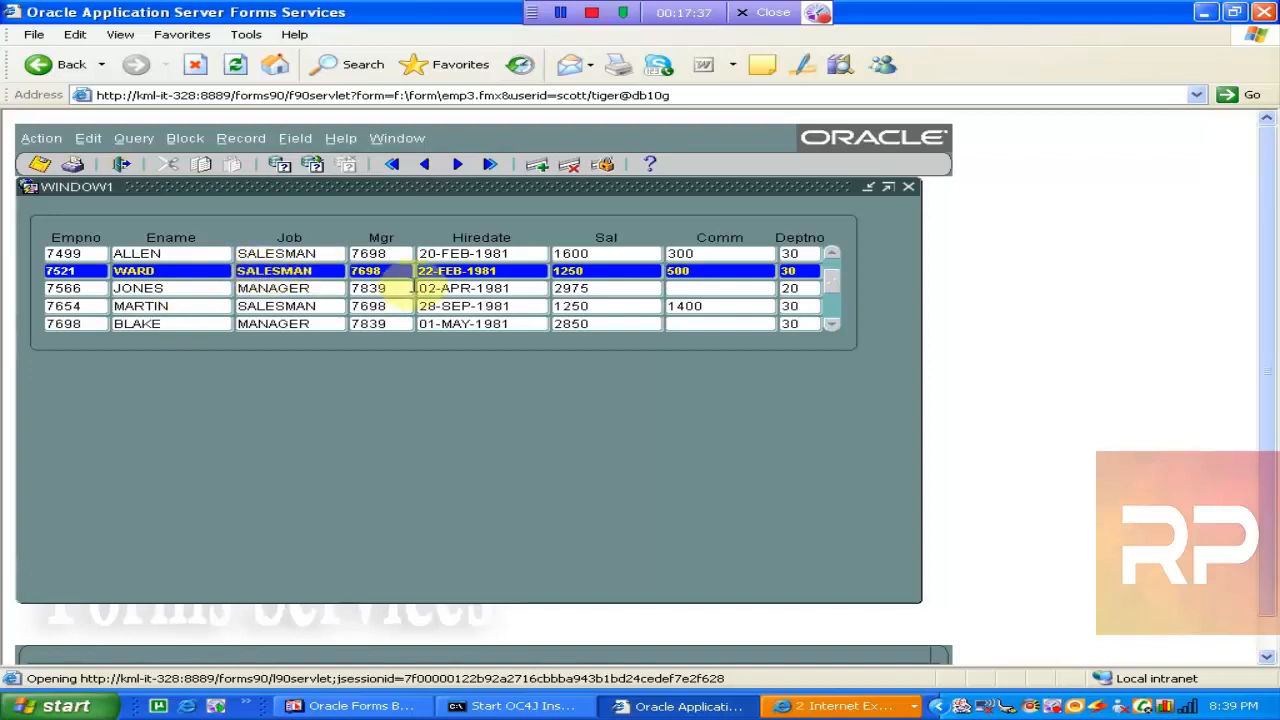
left_click(92, 270)
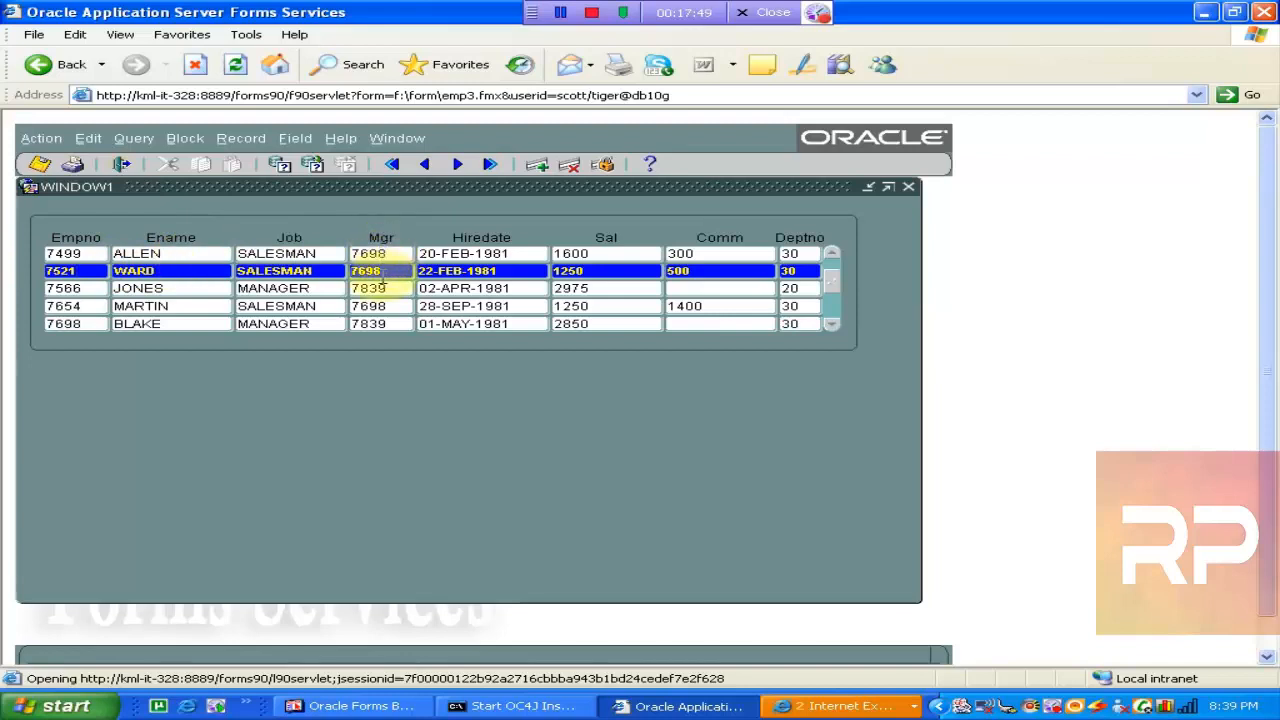
left_click(290, 289)
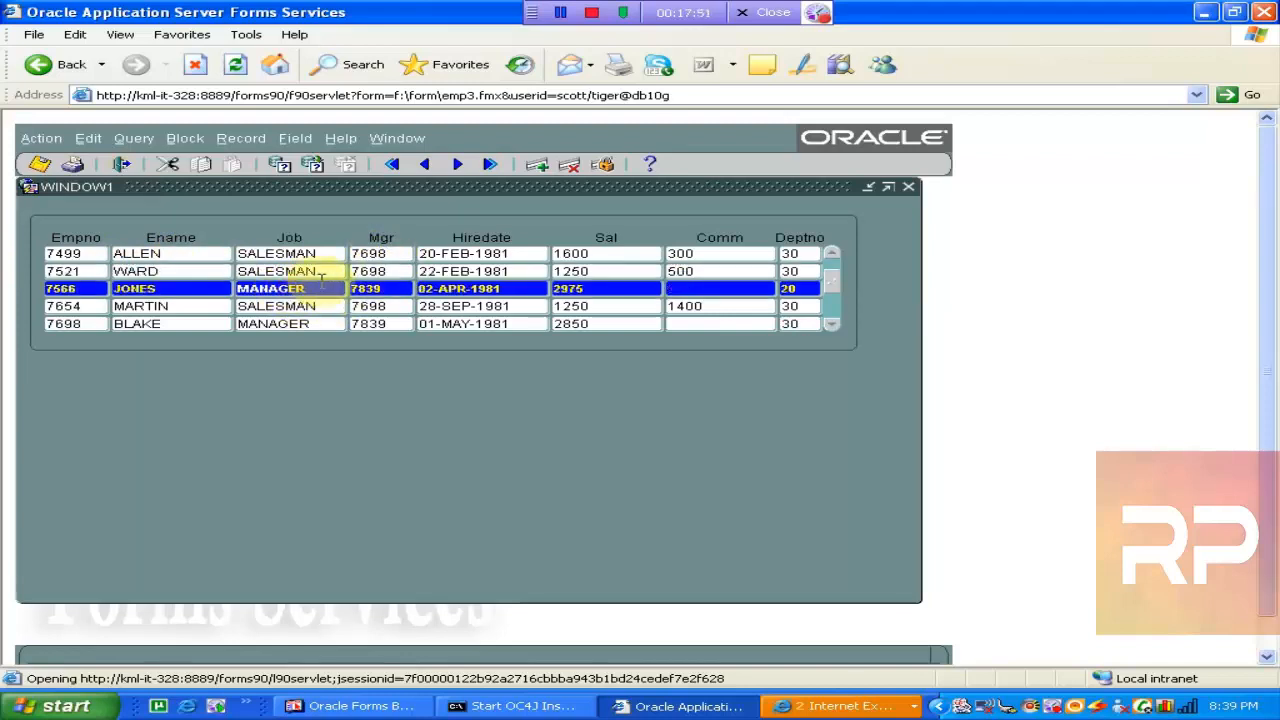
Return to Forms Builder, close the EMP block's Property Palette and open that of the MY_ATT visual attribute
left_click(362, 707)
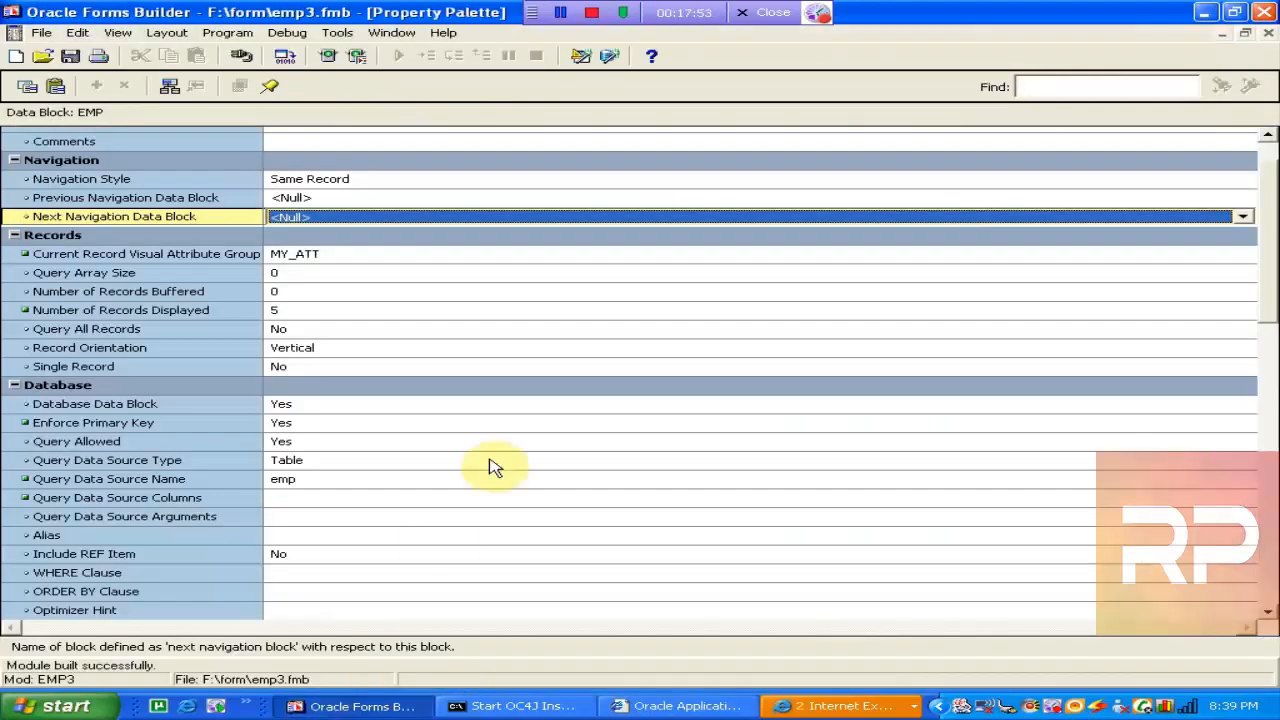
left_click(1267, 33)
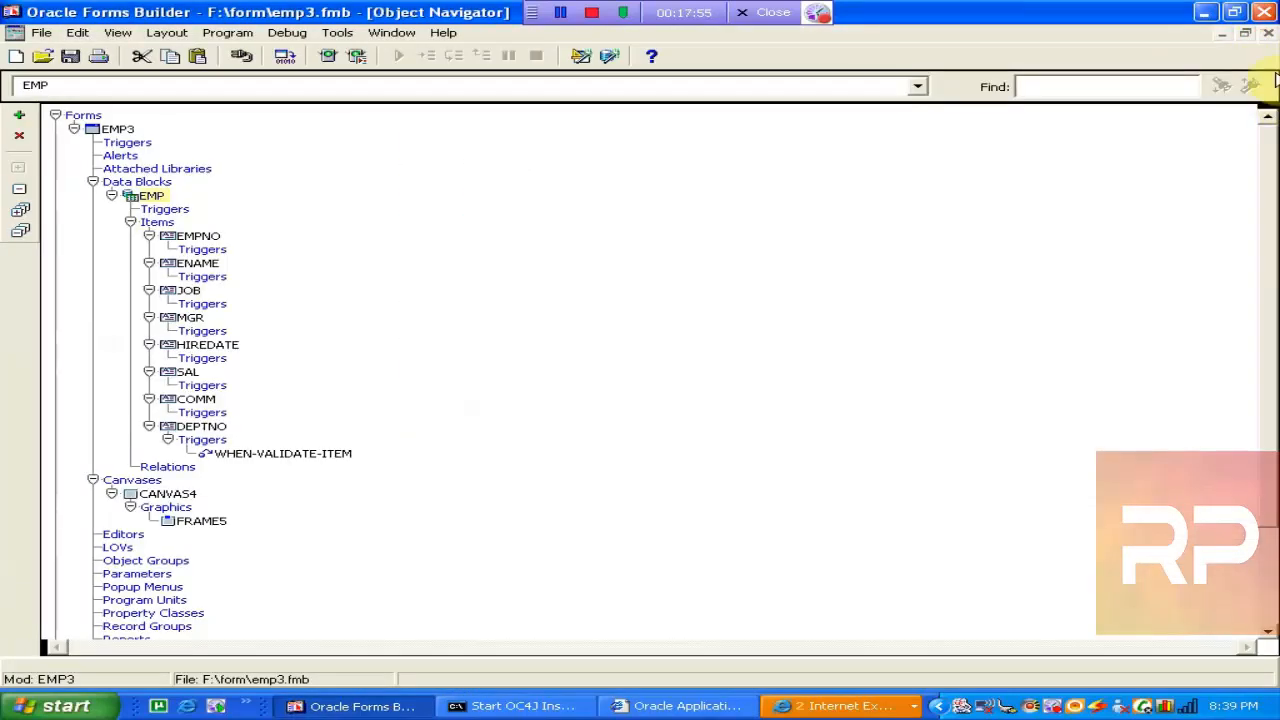
left_click_drag(1270, 145, 1262, 255)
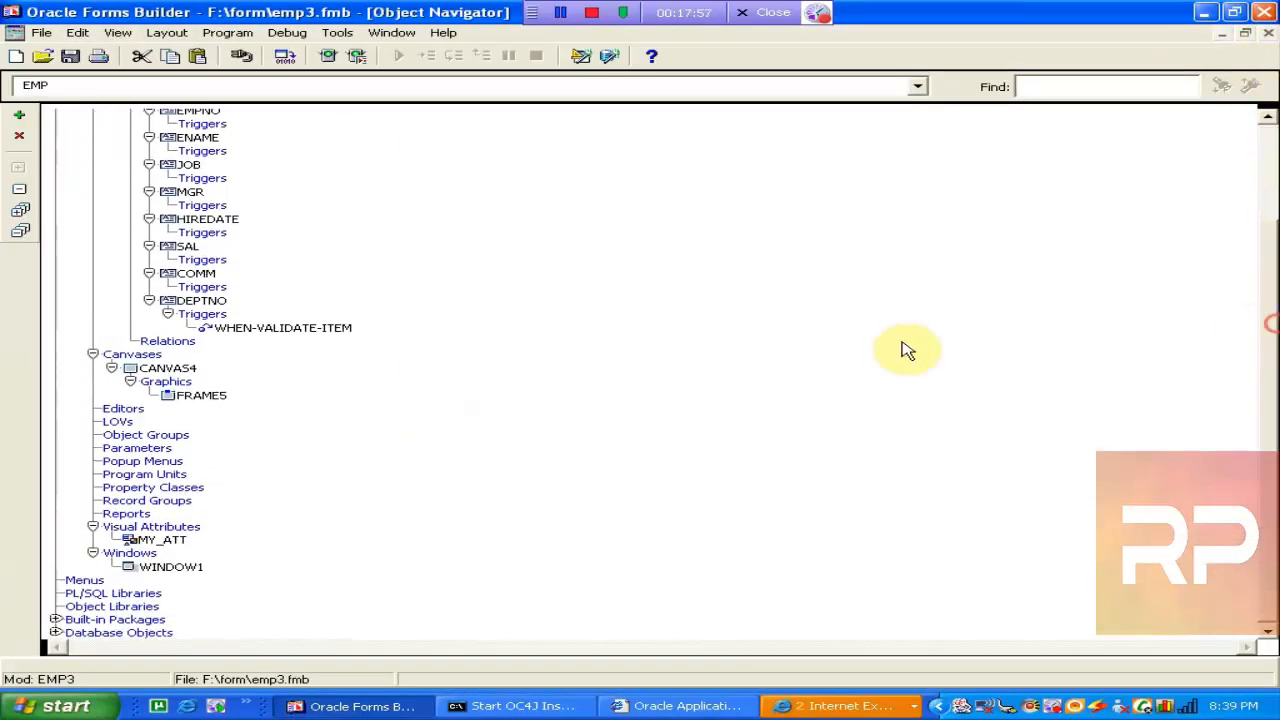
left_click(130, 541)
double_click(127, 538)
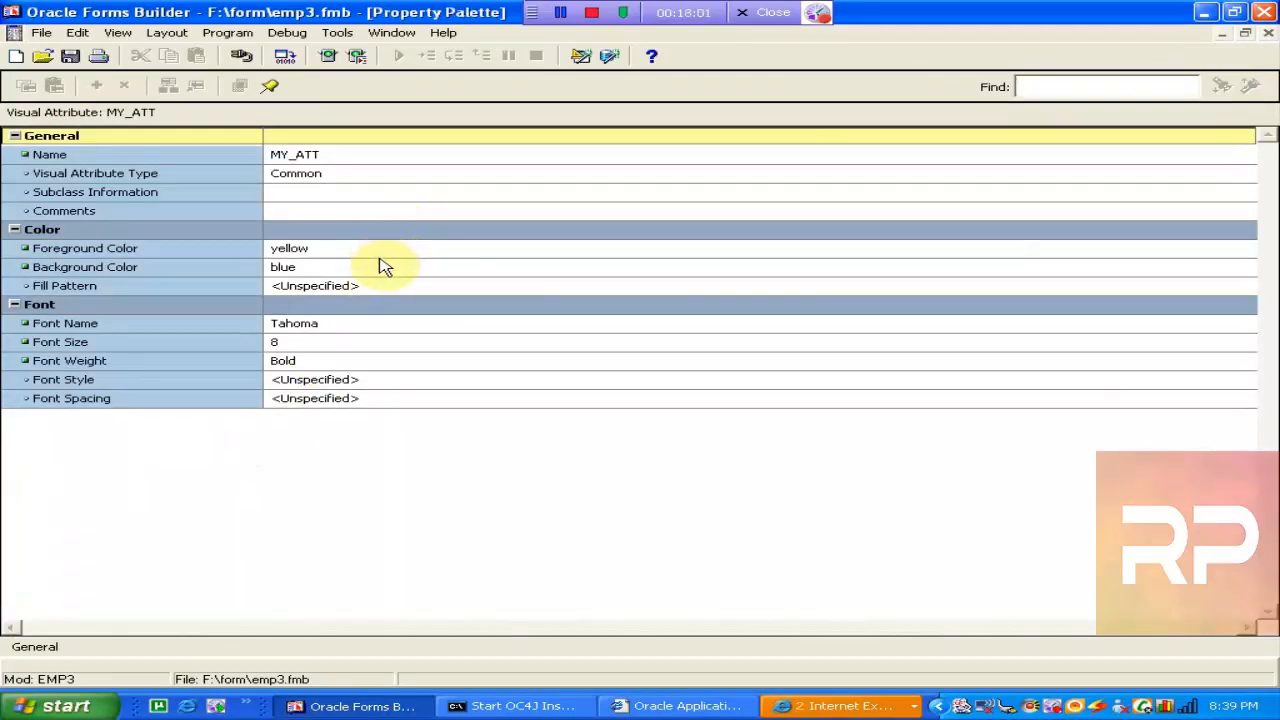
Set the Background Color of the MY_ATT visual attribute to yellow
left_click(378, 266)
left_click(1234, 268)
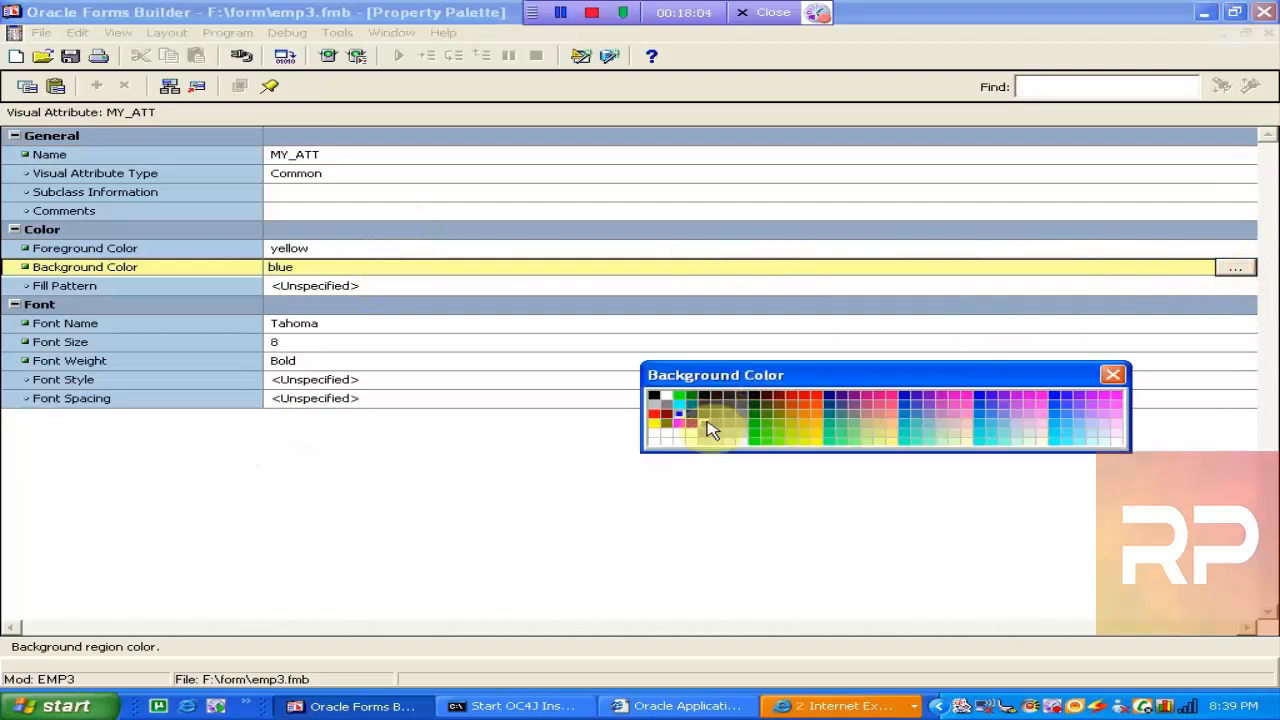
left_click(654, 424)
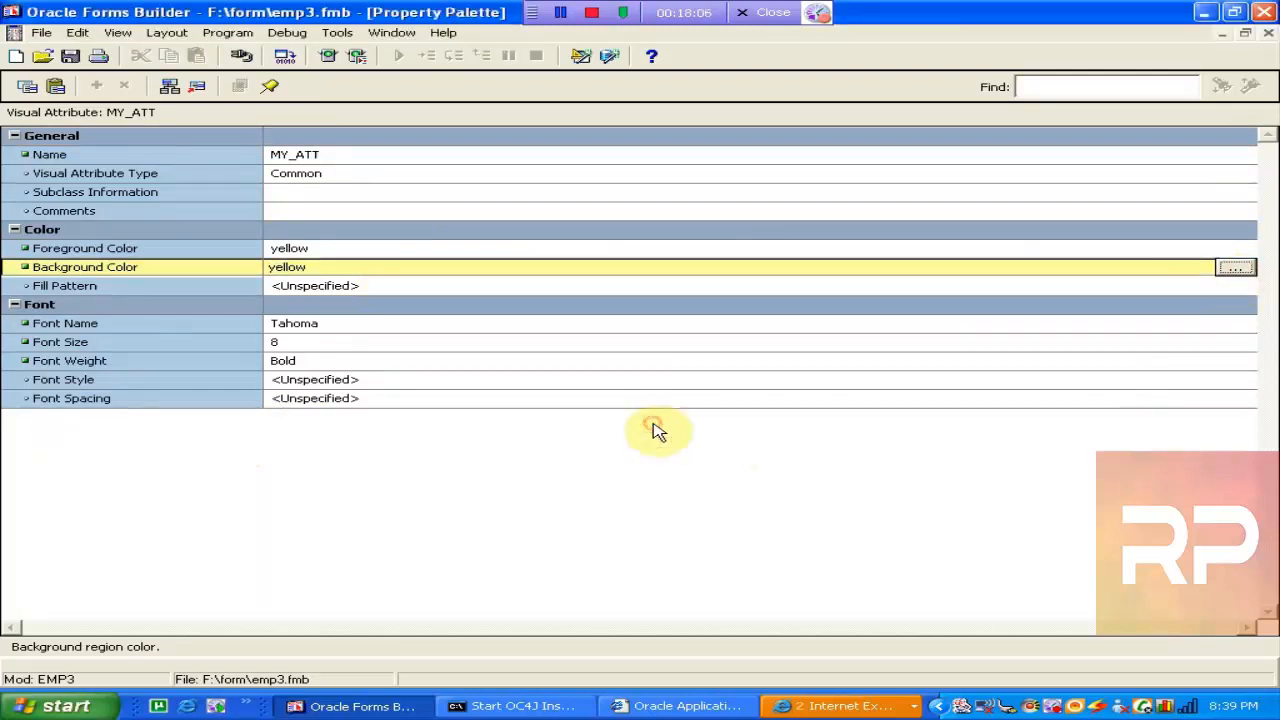
Set the Foreground Color of the MY_ATT visual attribute to red
left_click(305, 232)
left_click(327, 265)
left_click(323, 249)
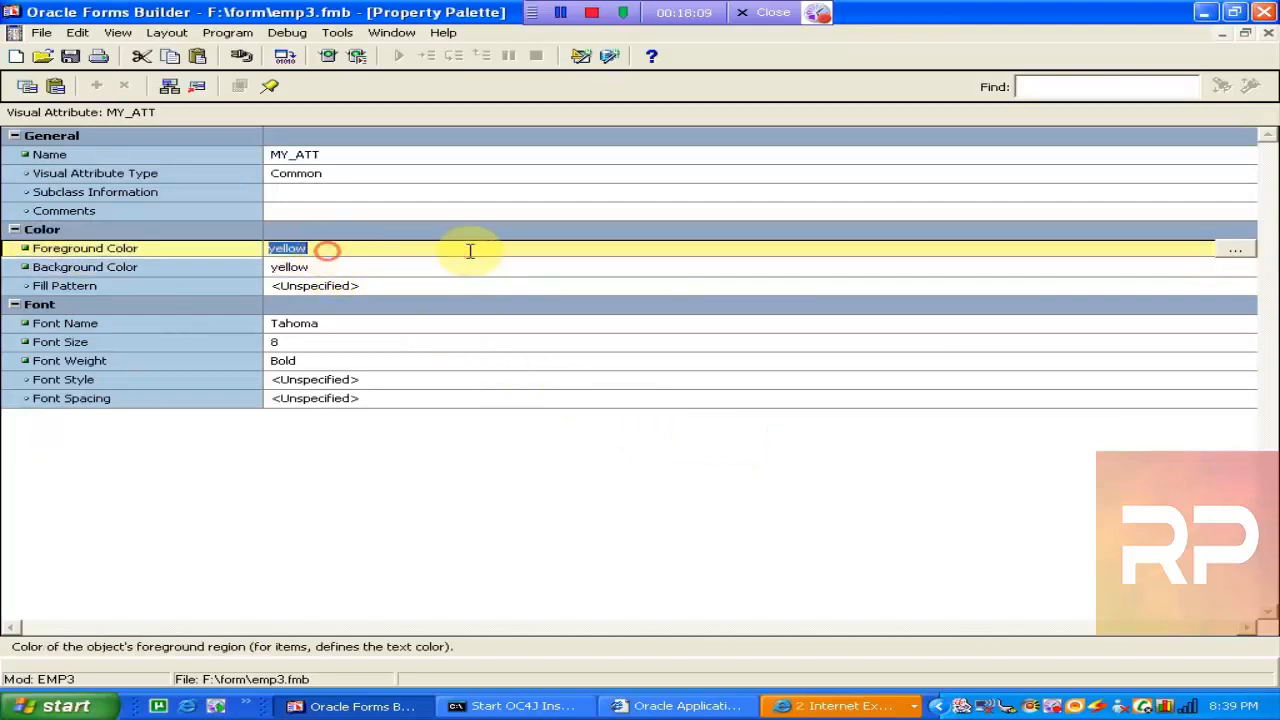
left_click(1238, 248)
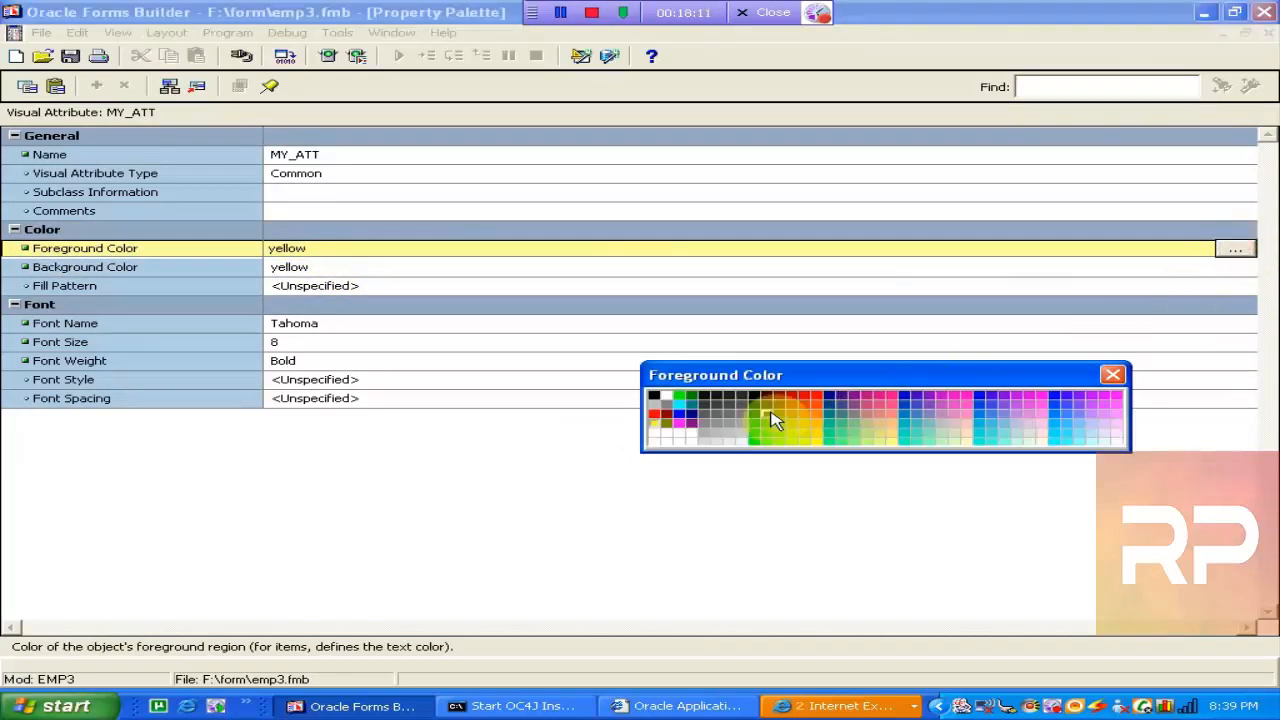
left_click(663, 425)
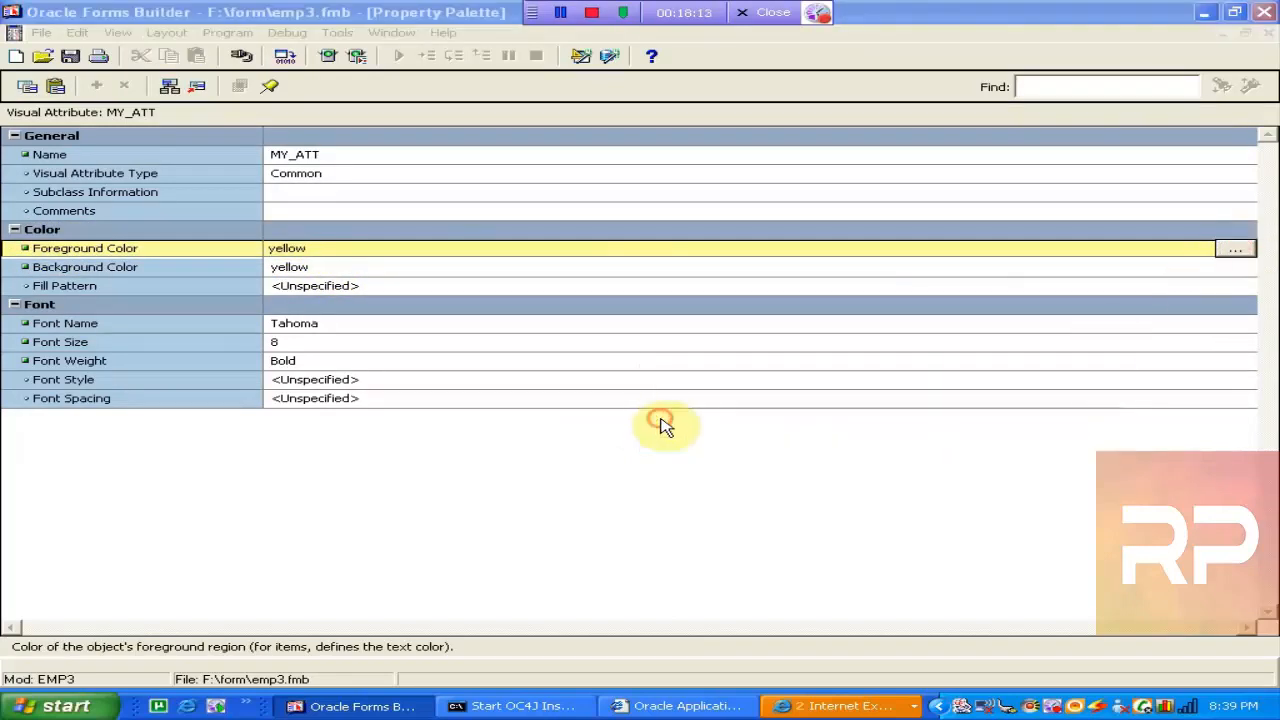
left_click(314, 267)
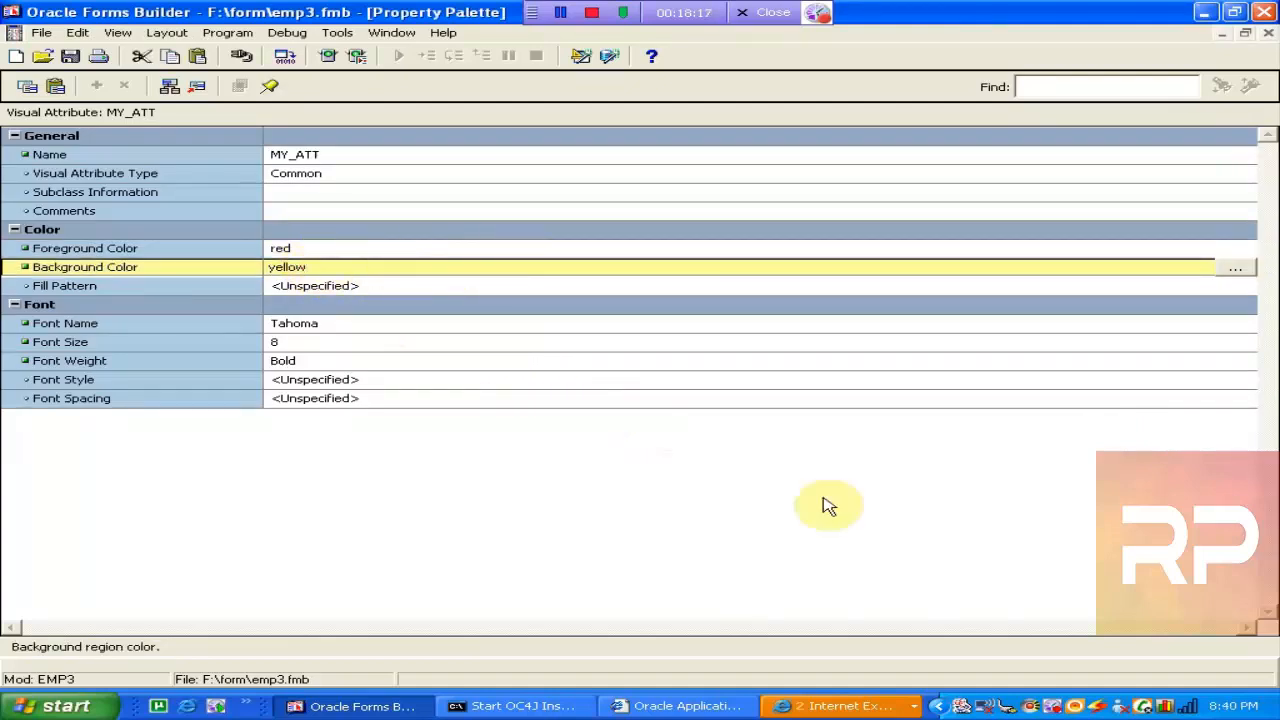
Exit the form still running in Internet Explorer and rebuild the emp3 module in Forms Builder
key("ctrl+t")
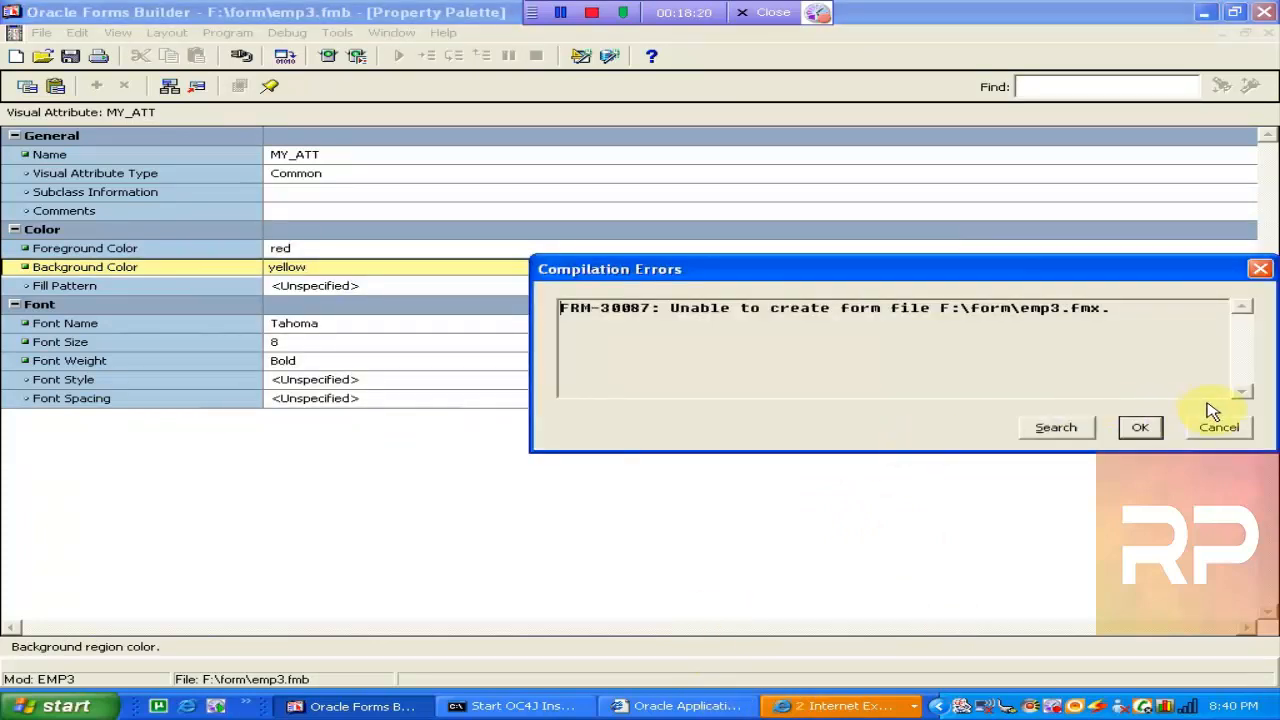
left_click(1140, 427)
left_click(678, 706)
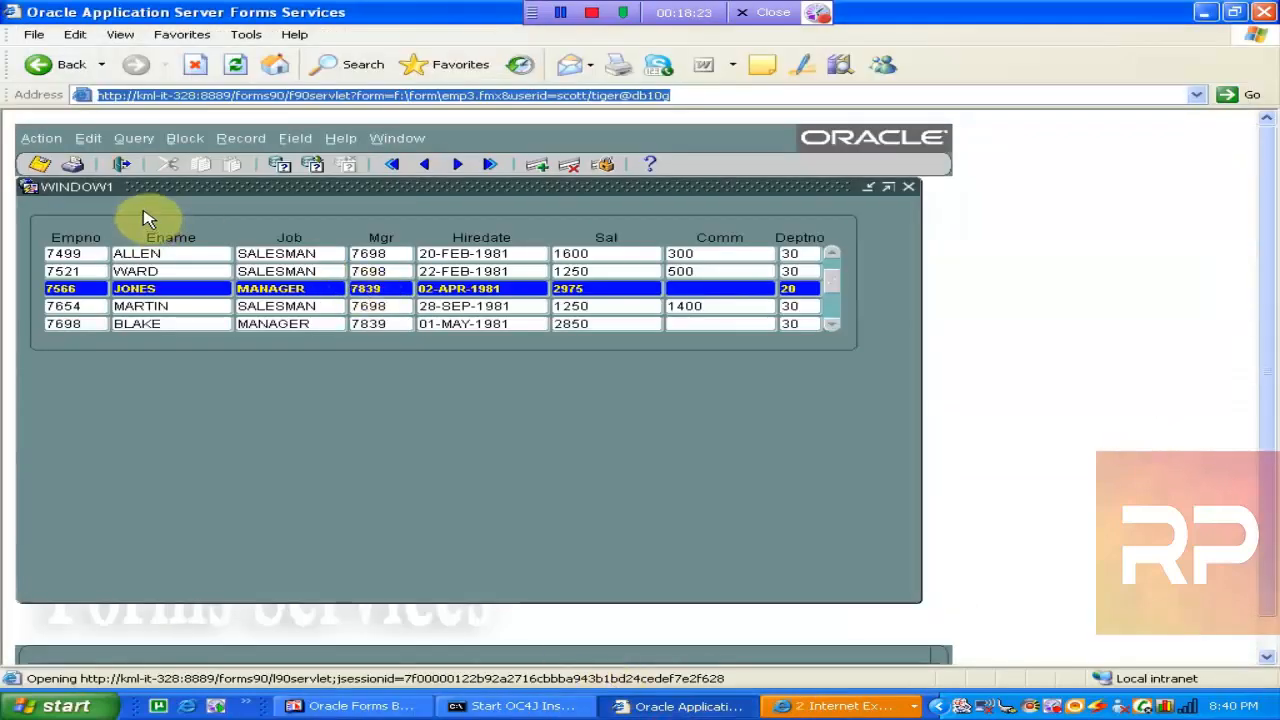
left_click(121, 164)
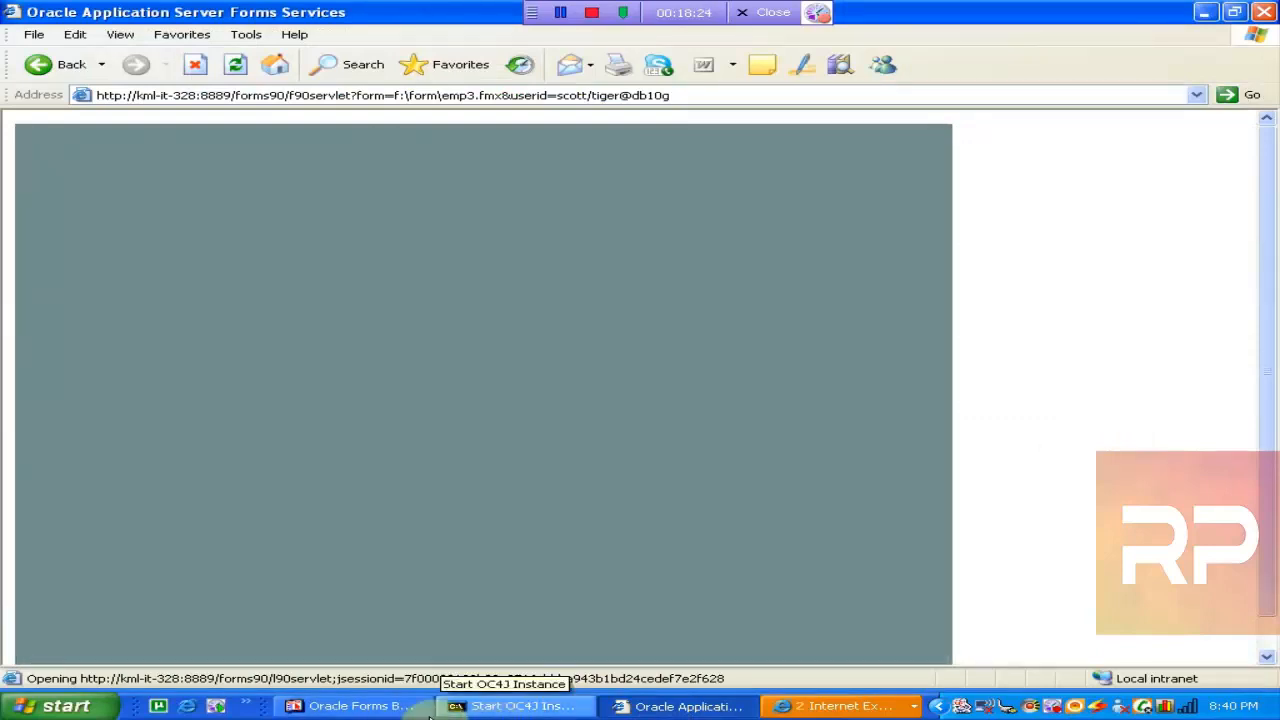
left_click(355, 706)
key("ctrl+r")
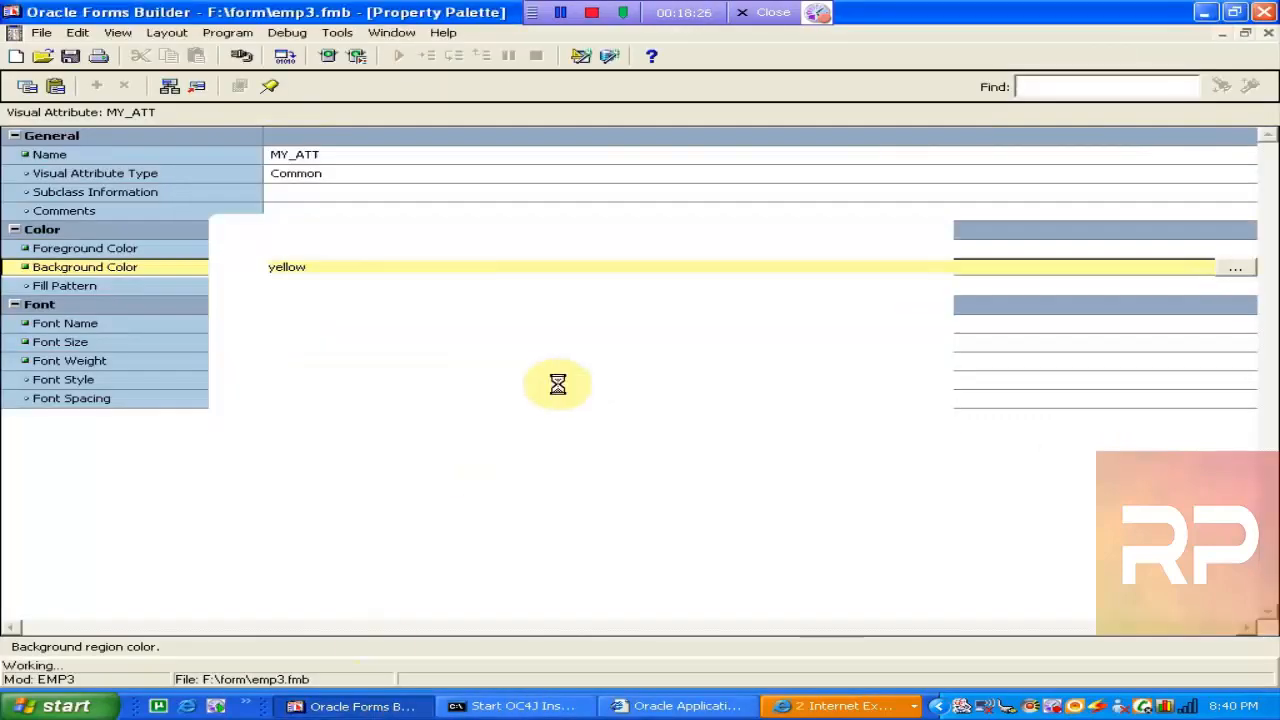
Reload the form in Internet Explorer, query the employee records and select the third displayed row to check its highlighting
left_click(690, 706)
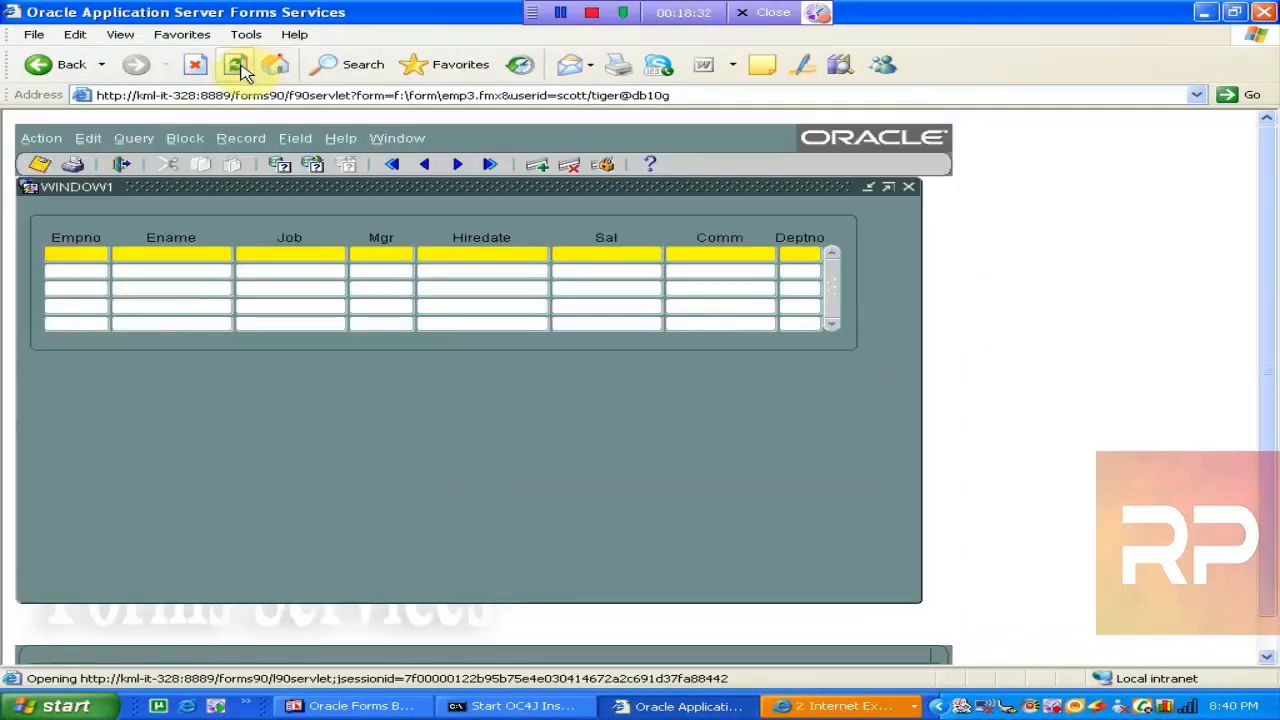
left_click(310, 166)
left_click(190, 288)
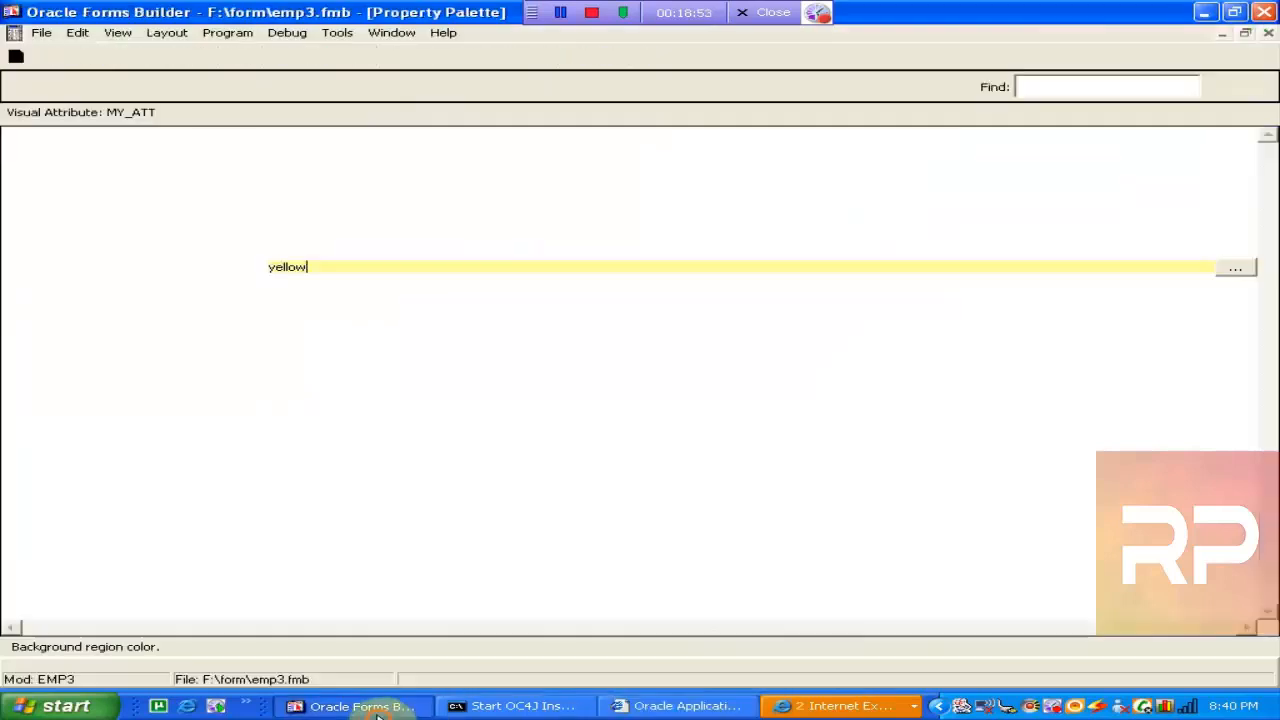
Return to Forms Builder, close the MY_ATT Property Palette and open that of the EMP data block
left_click(350, 706)
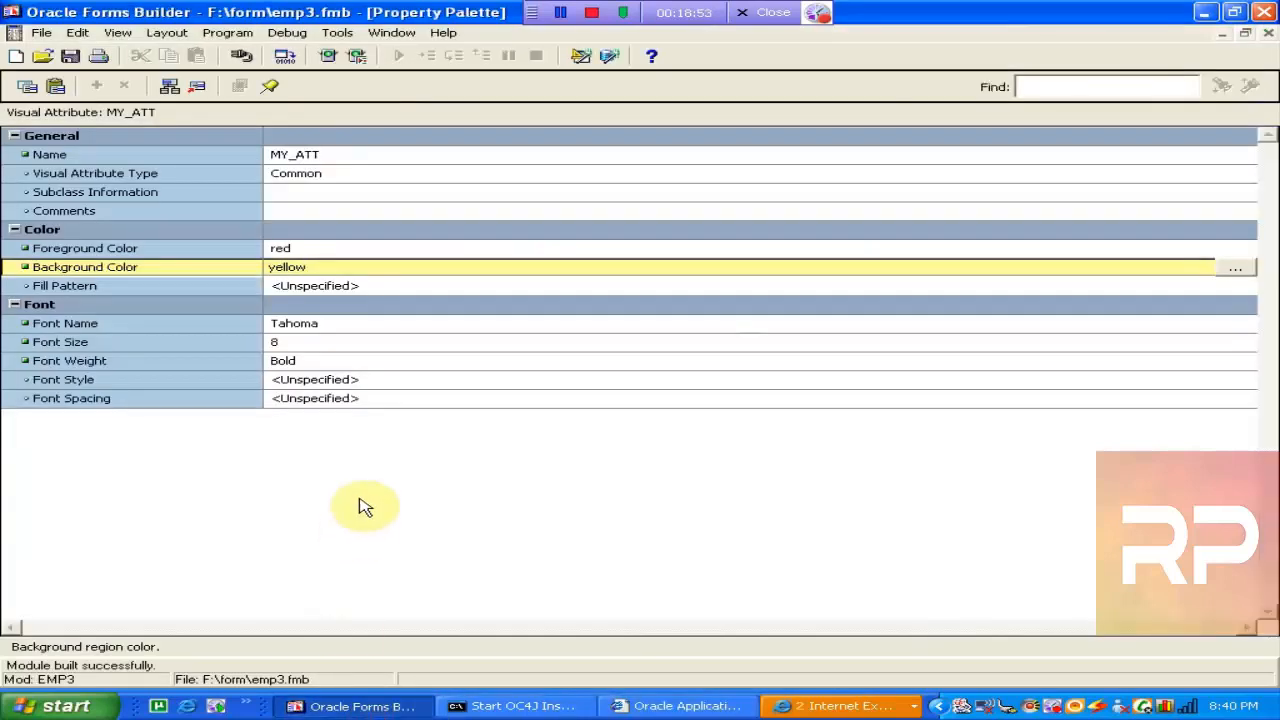
left_click(1268, 33)
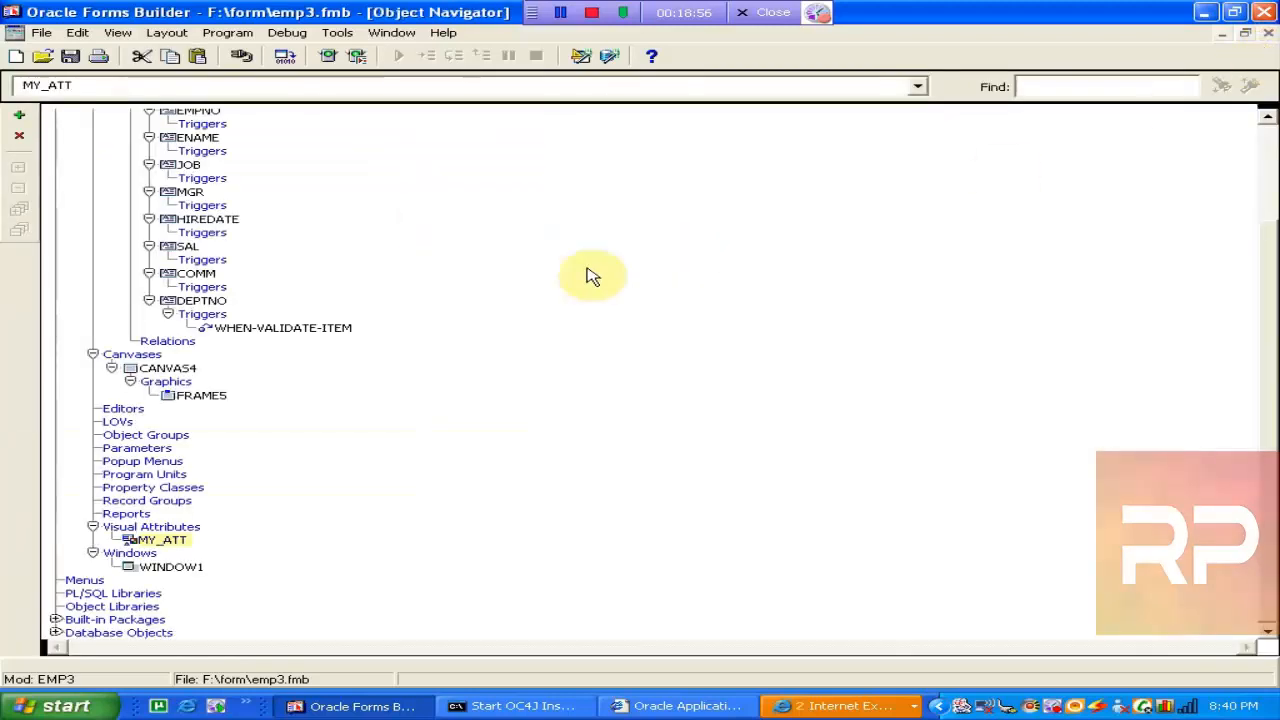
left_click_drag(1269, 314, 1272, 154)
left_click(148, 197)
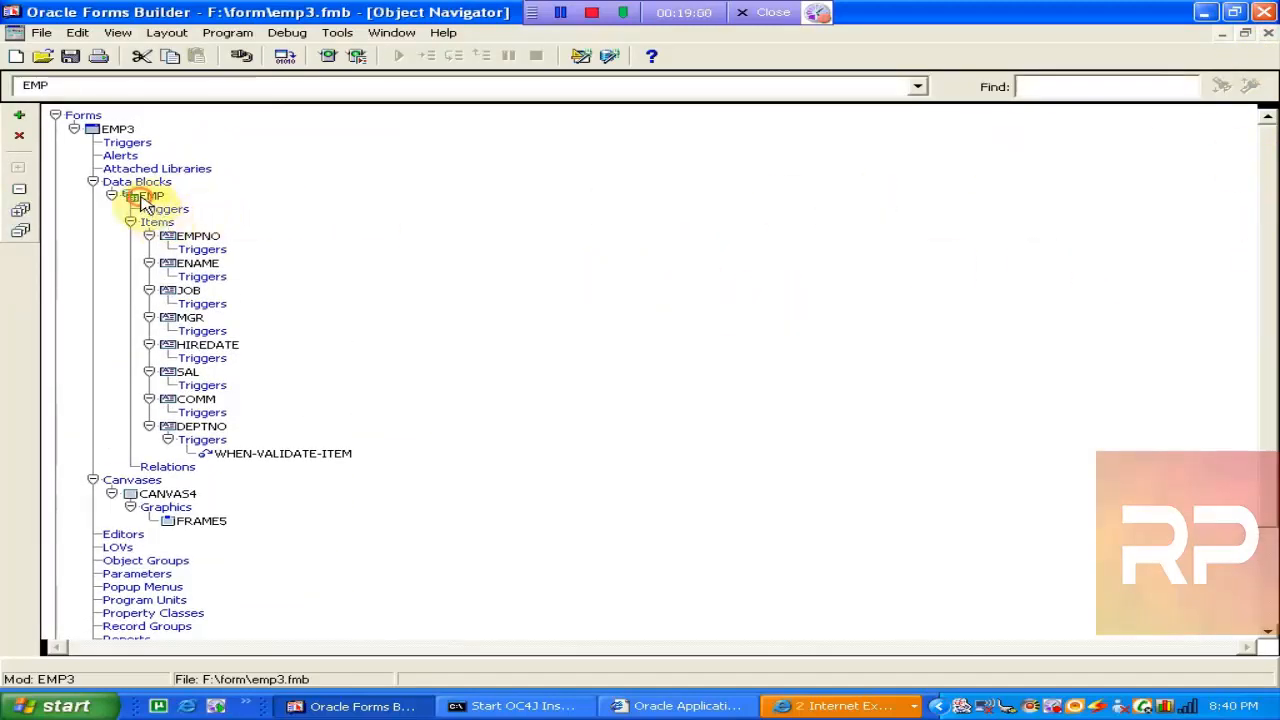
double_click(148, 200)
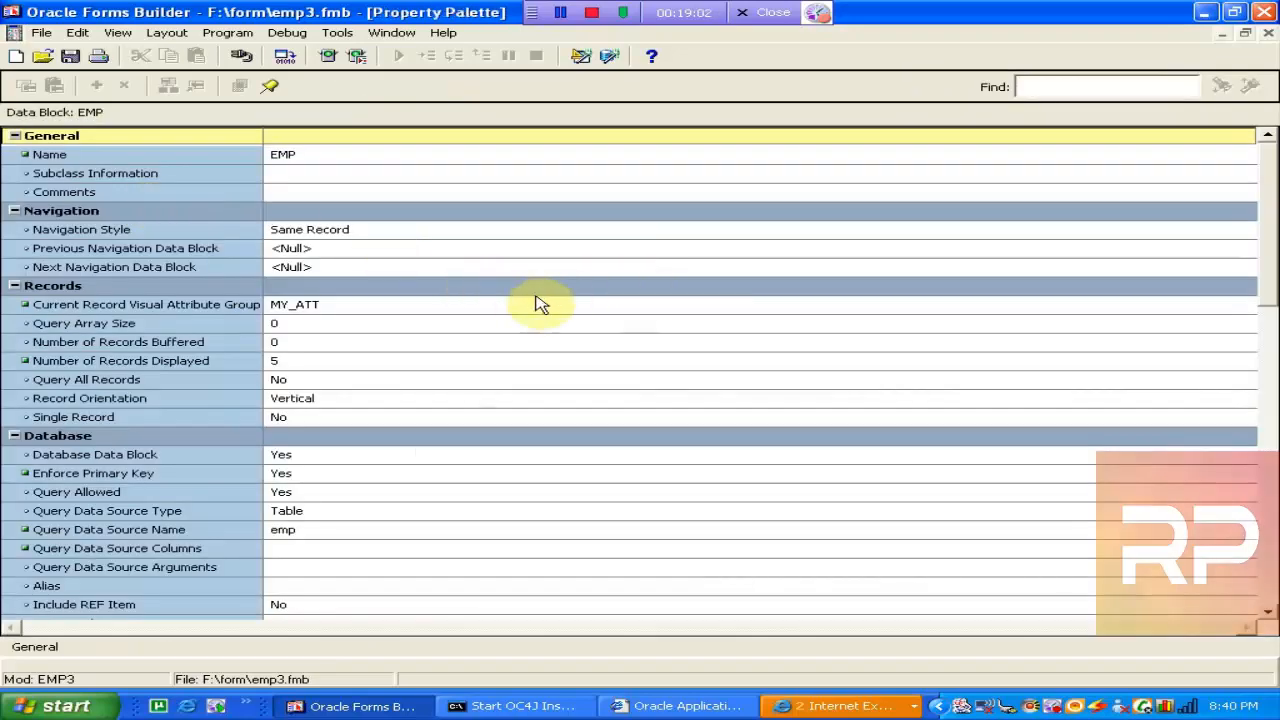
Examine the choices for the EMP block's Visual Attribute Group property and leave it at DEFAULT
left_click_drag(1273, 247, 1270, 346)
left_click_drag(1270, 397, 1258, 585)
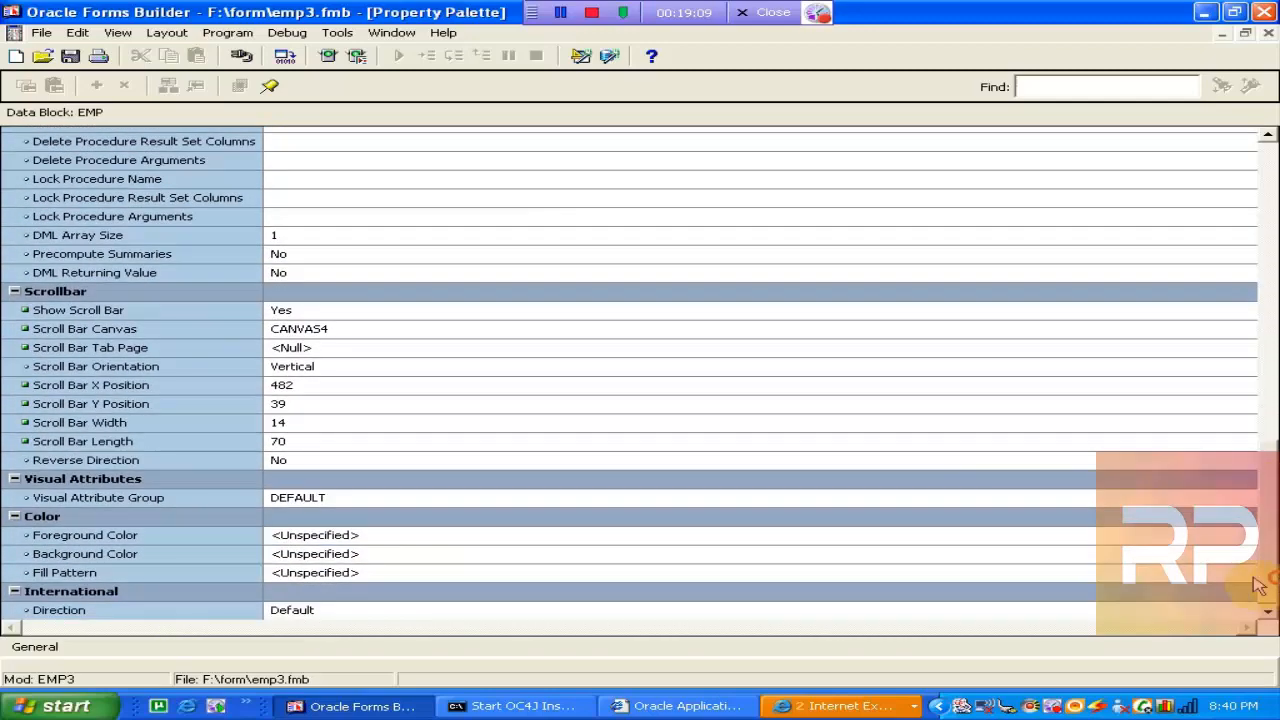
left_click(327, 500)
left_click(333, 508)
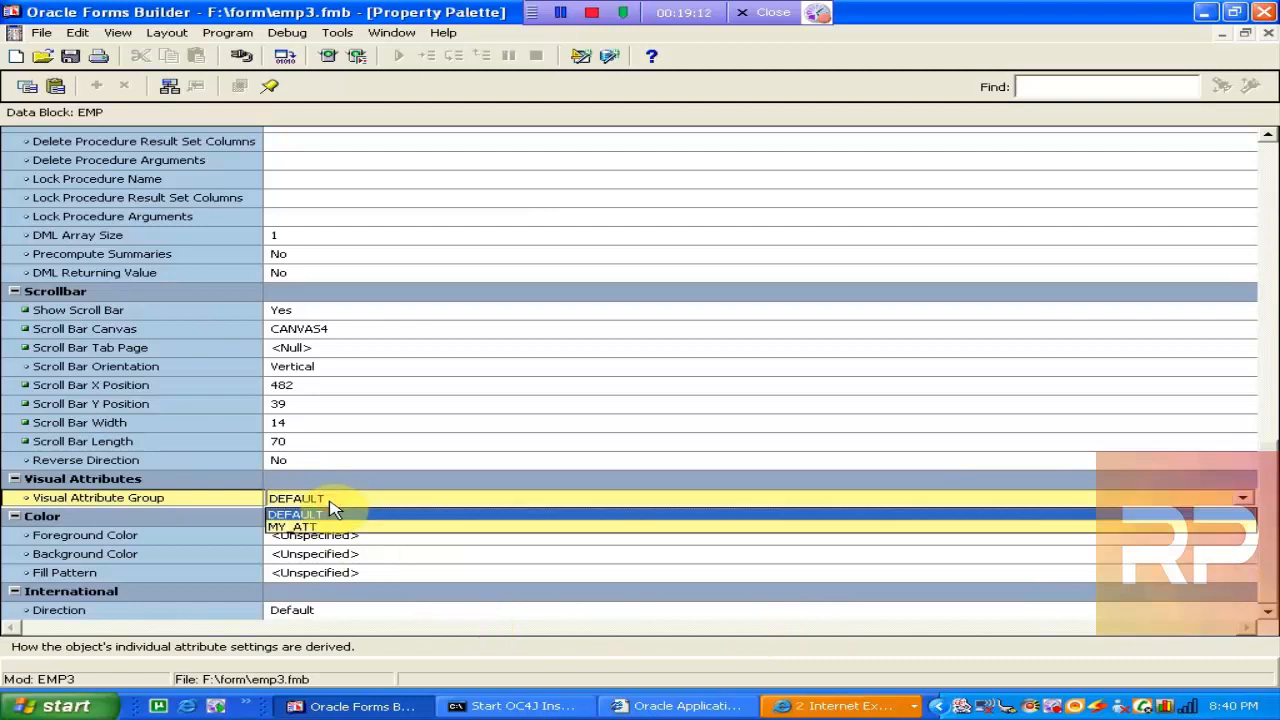
left_click(333, 510)
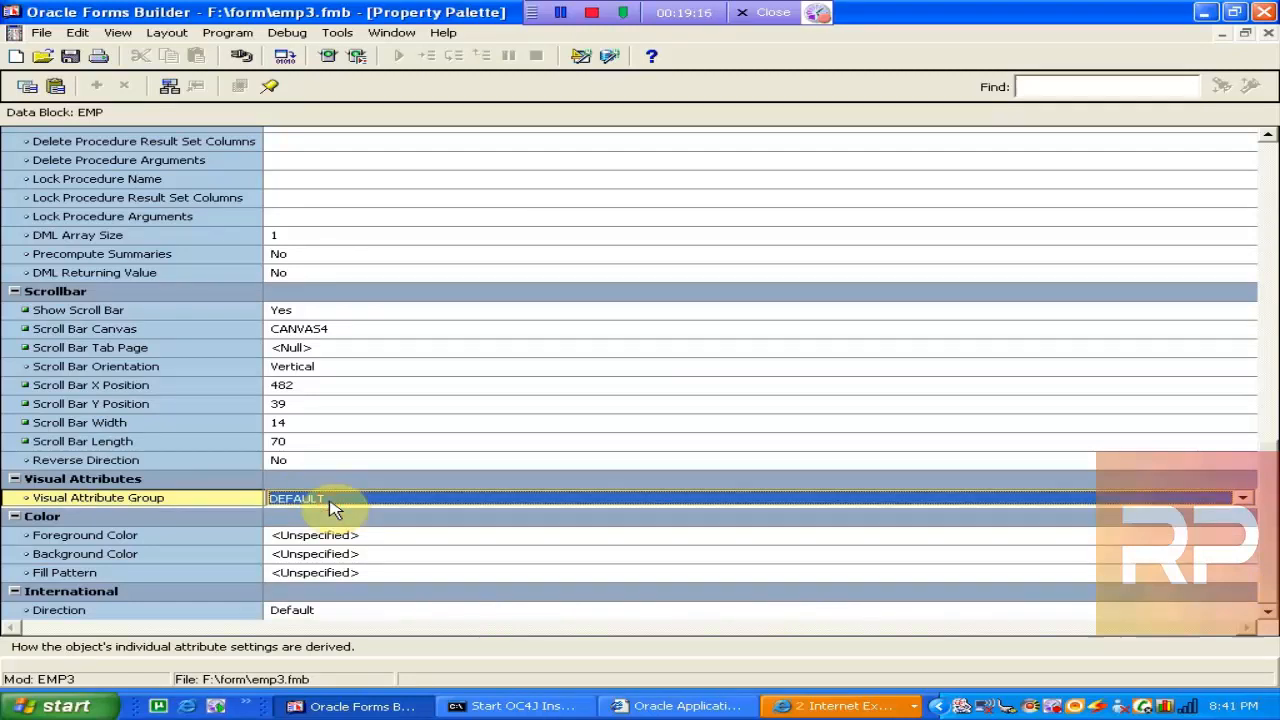
left_click(534, 421)
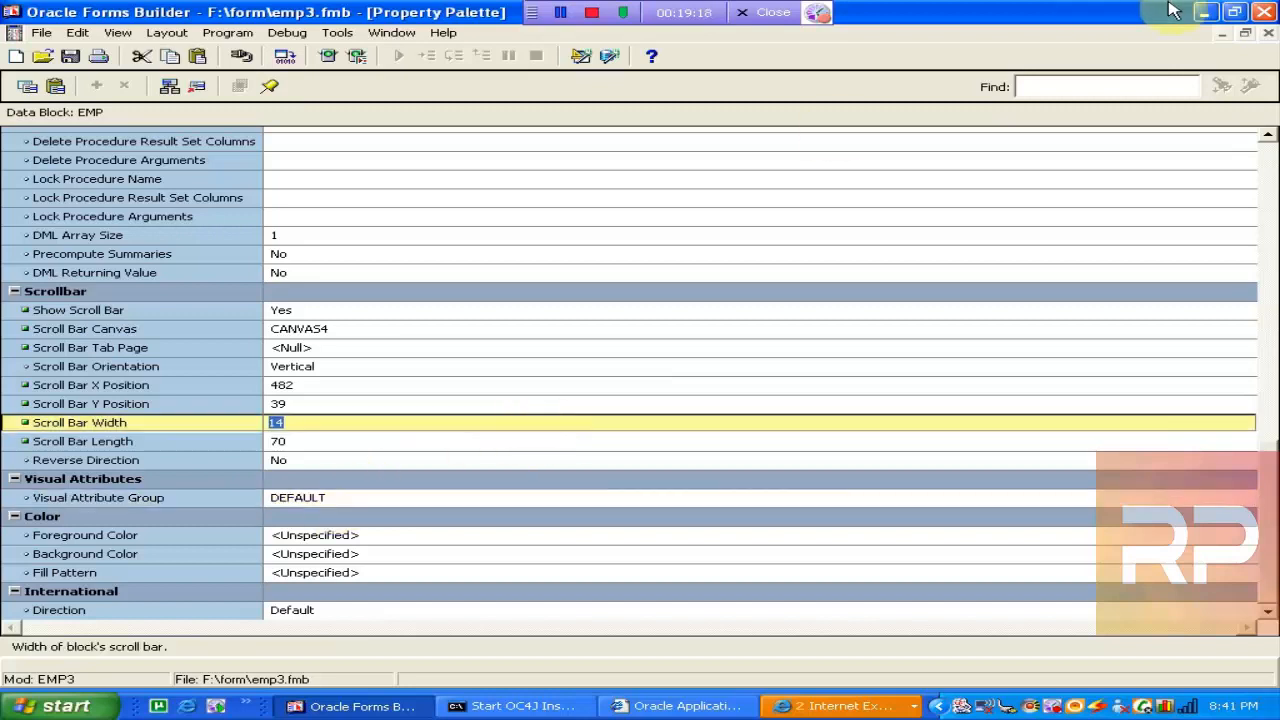
Close the EMP block's Property Palette and save the emp3 form module
left_click(1268, 33)
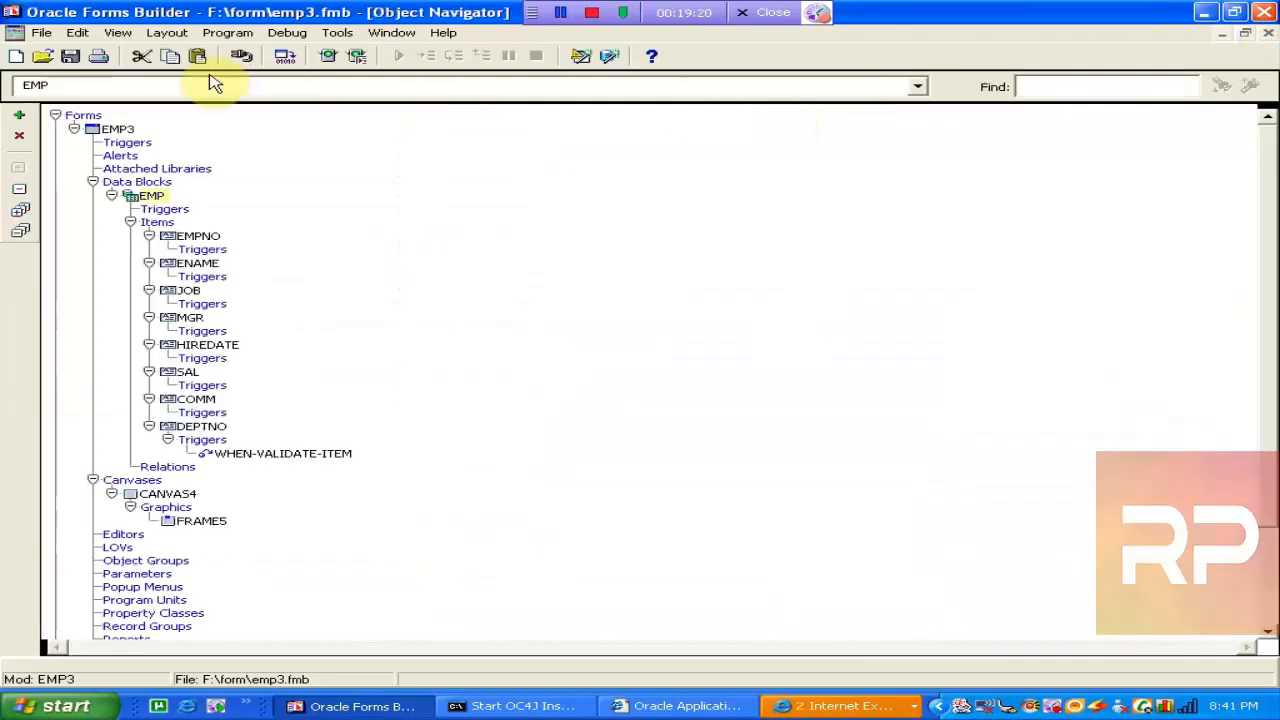
left_click(72, 57)
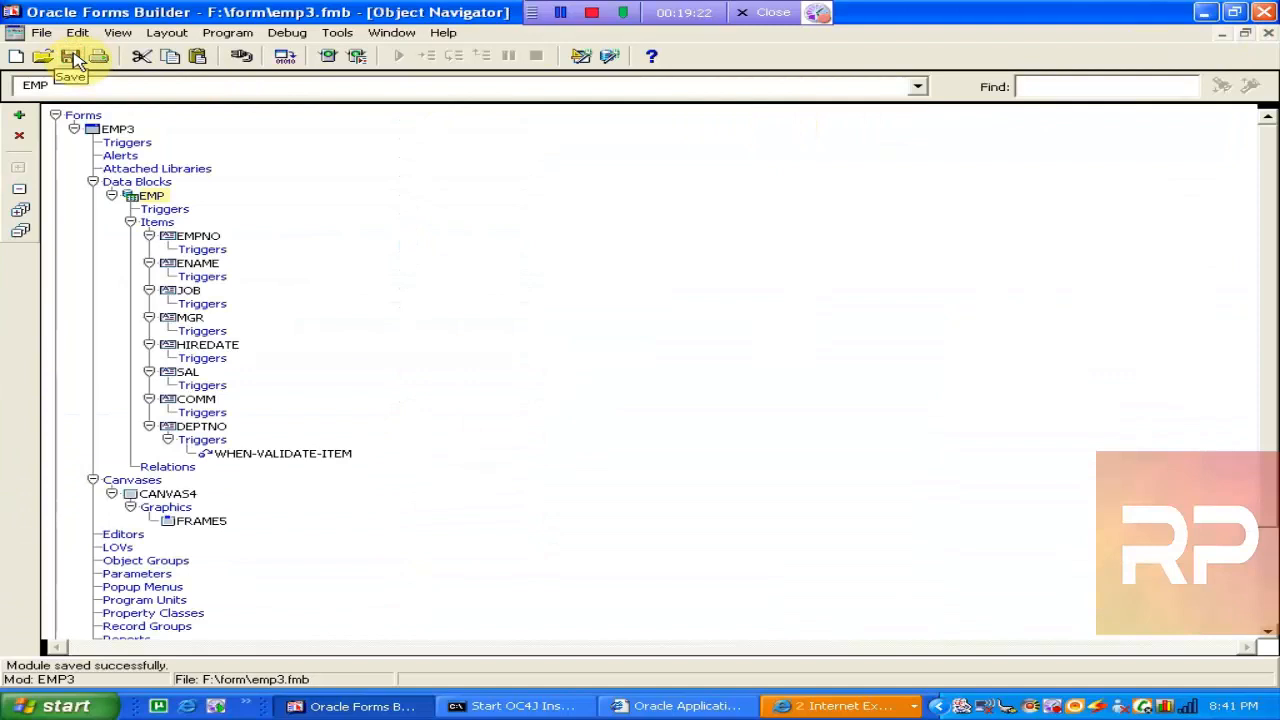